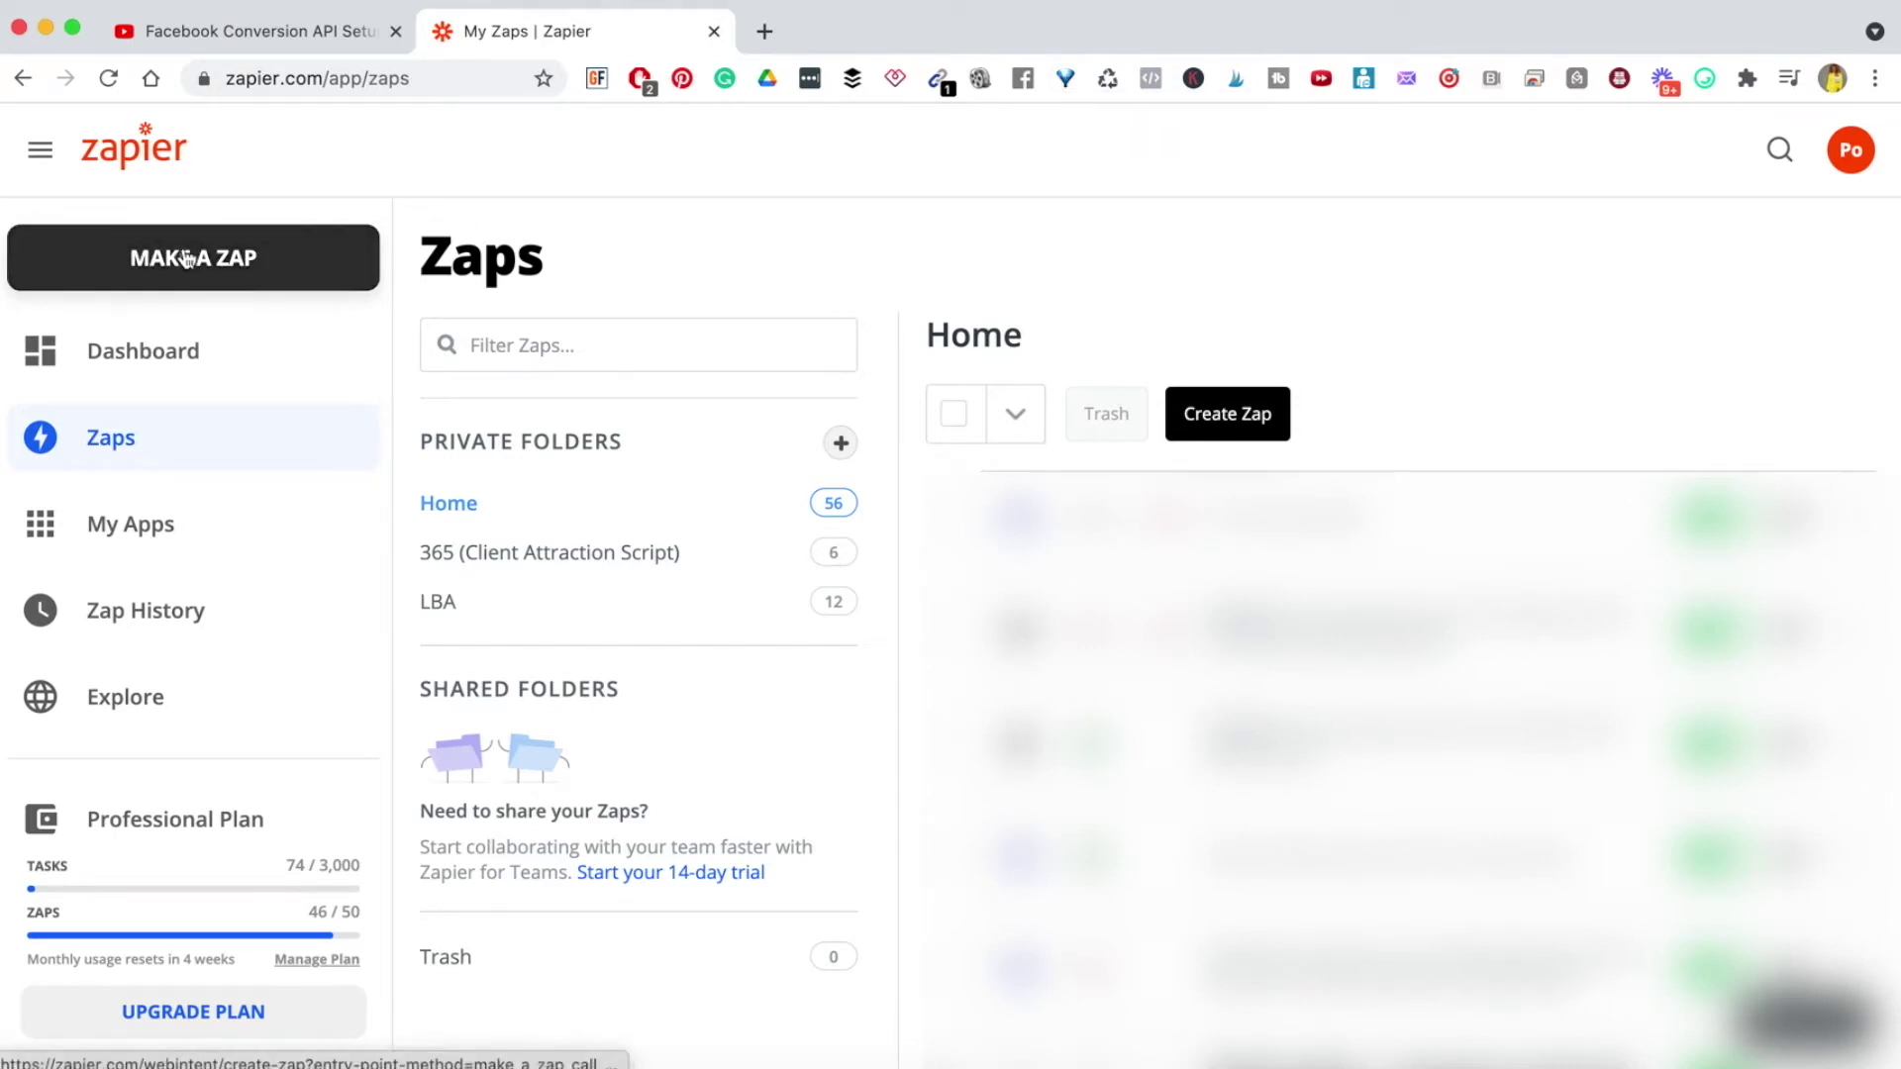
Step: Create a new zap using ActiveCampaign's New or Updated Contact as the trigger event
click(227, 277)
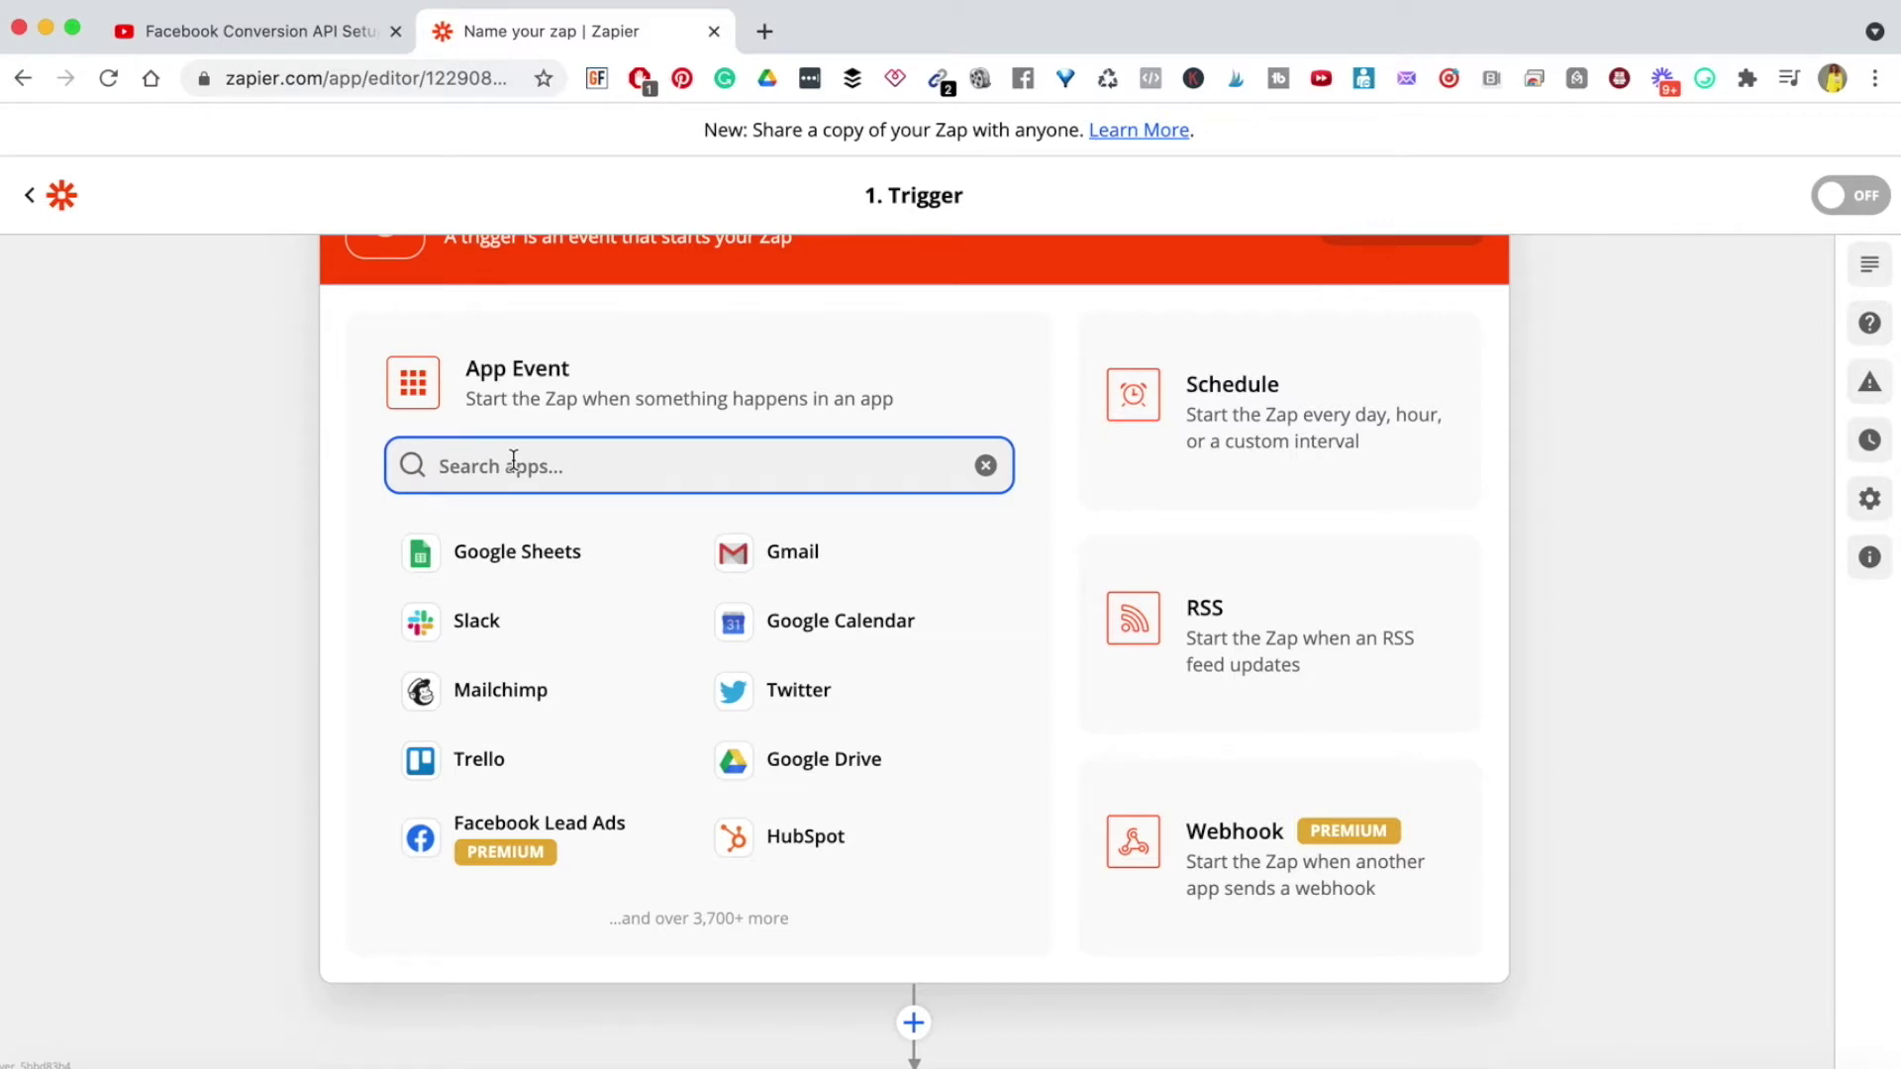
text(active)
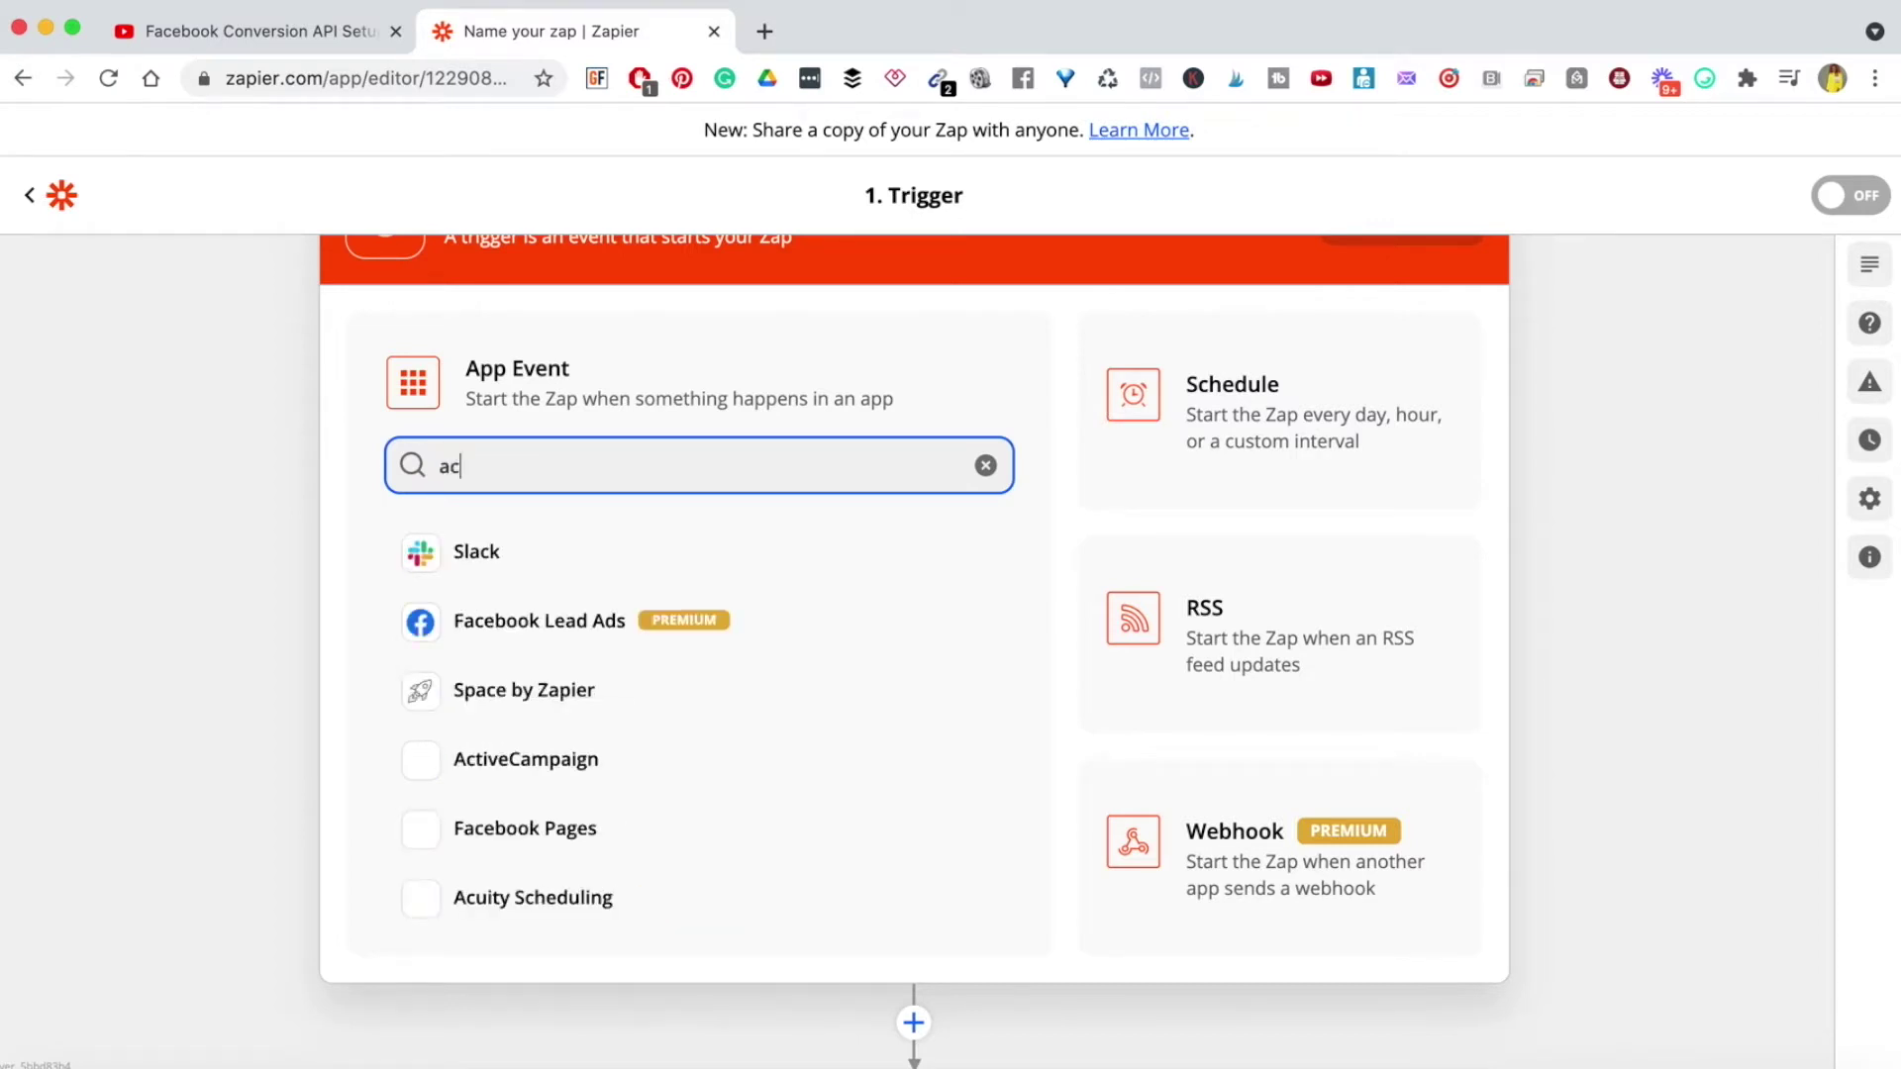
click(521, 560)
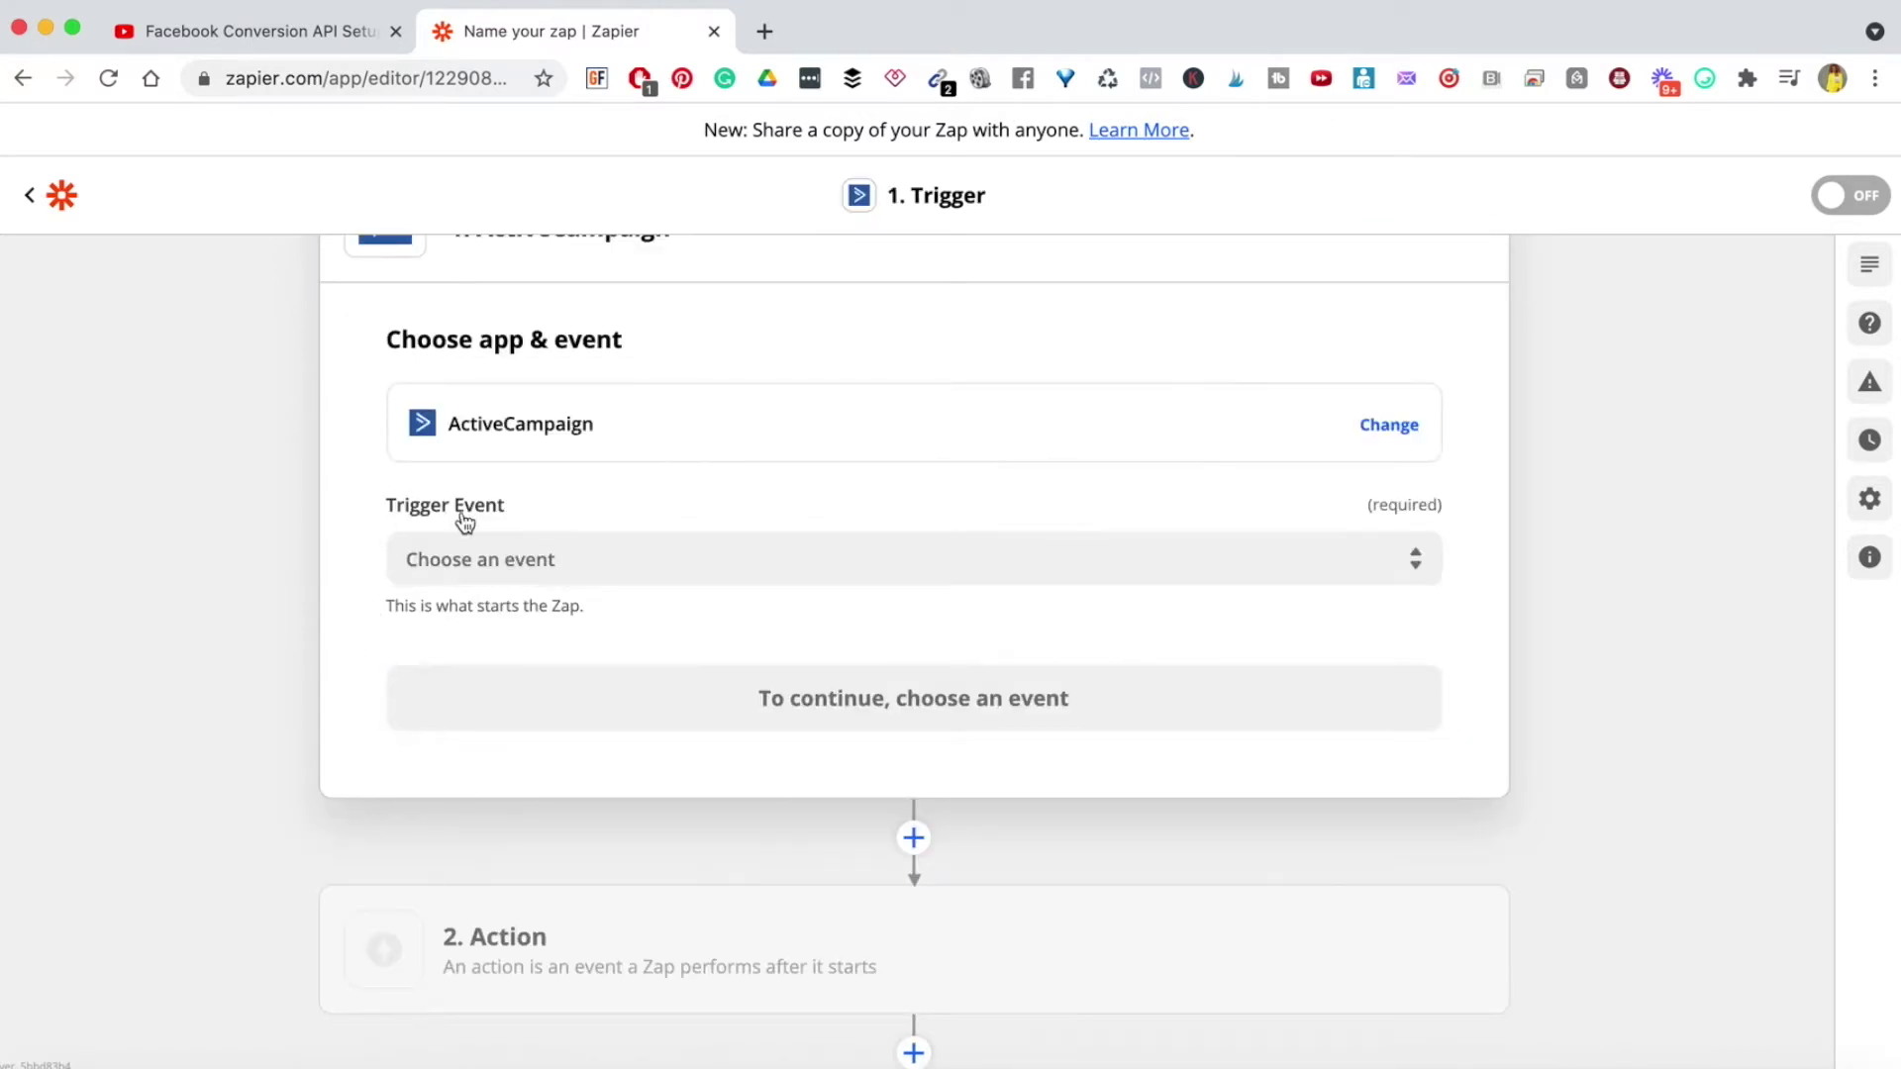
click(598, 574)
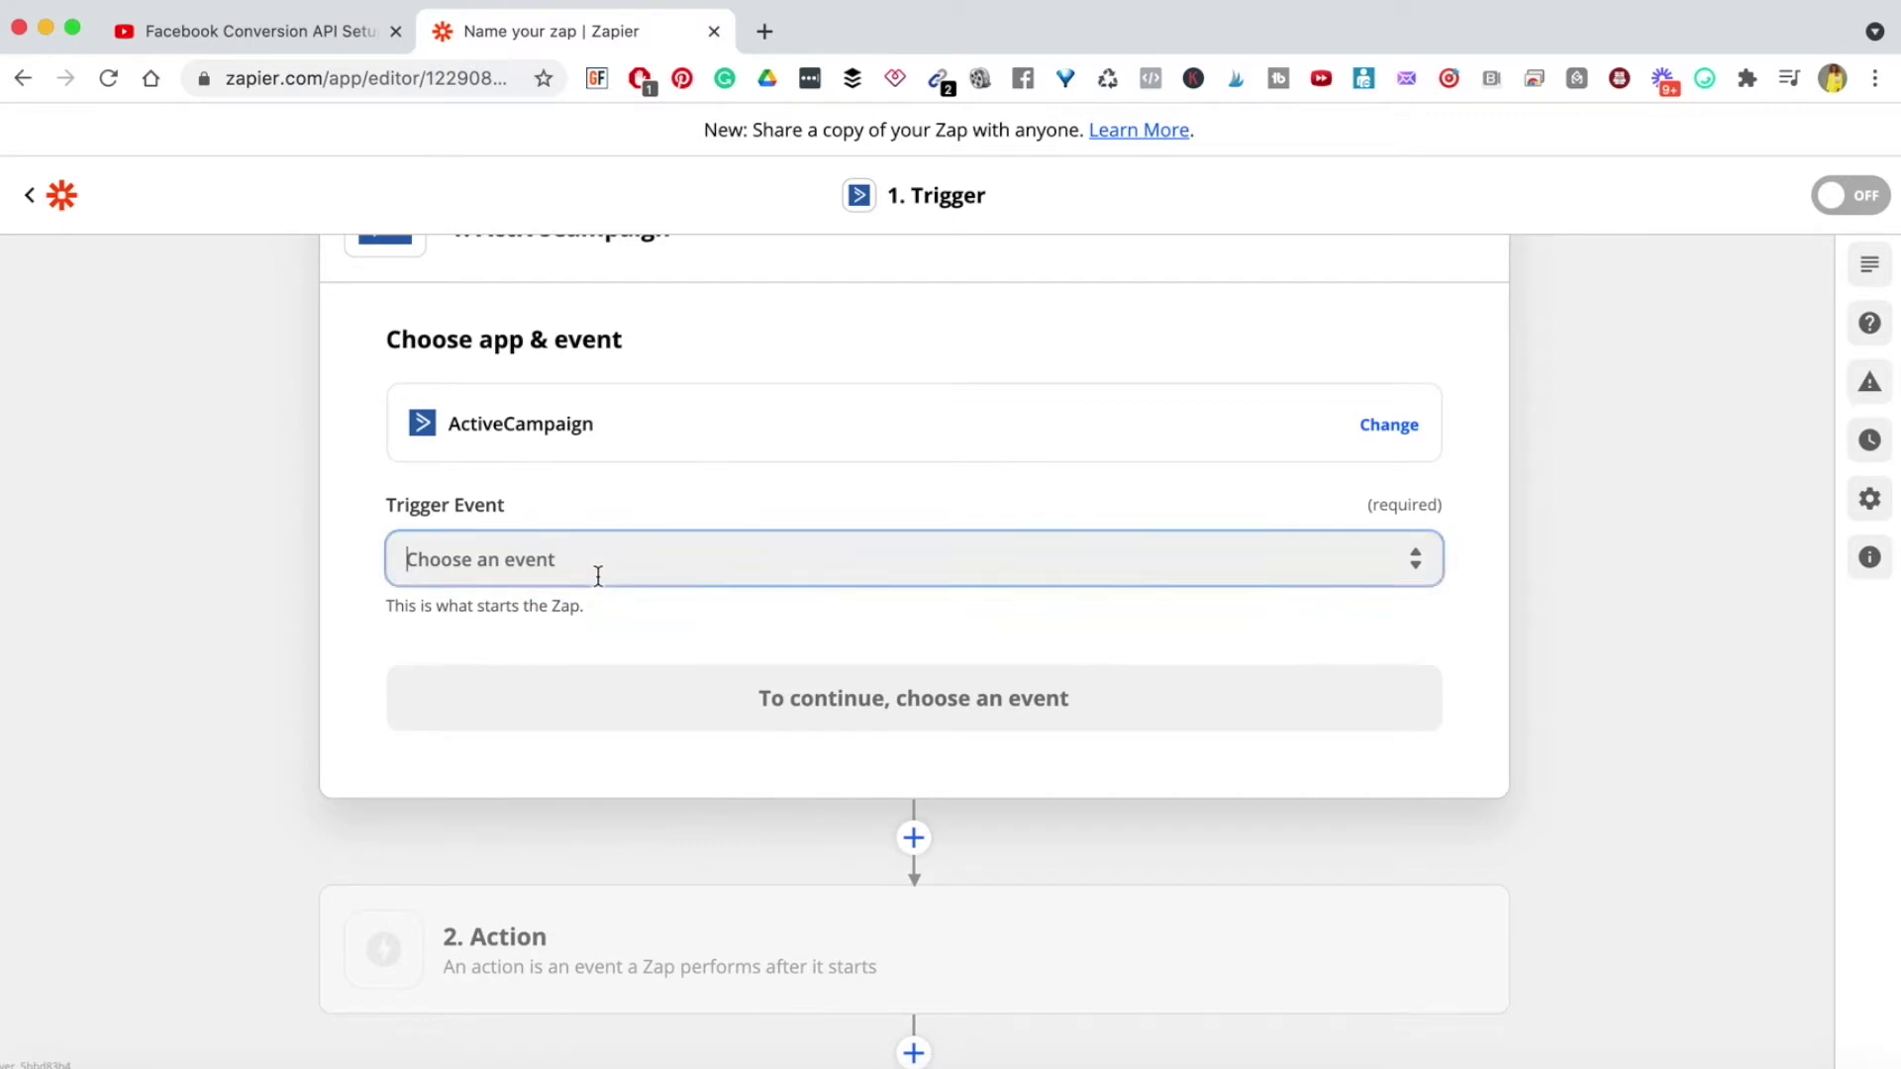
scroll(614, 775, down, 5)
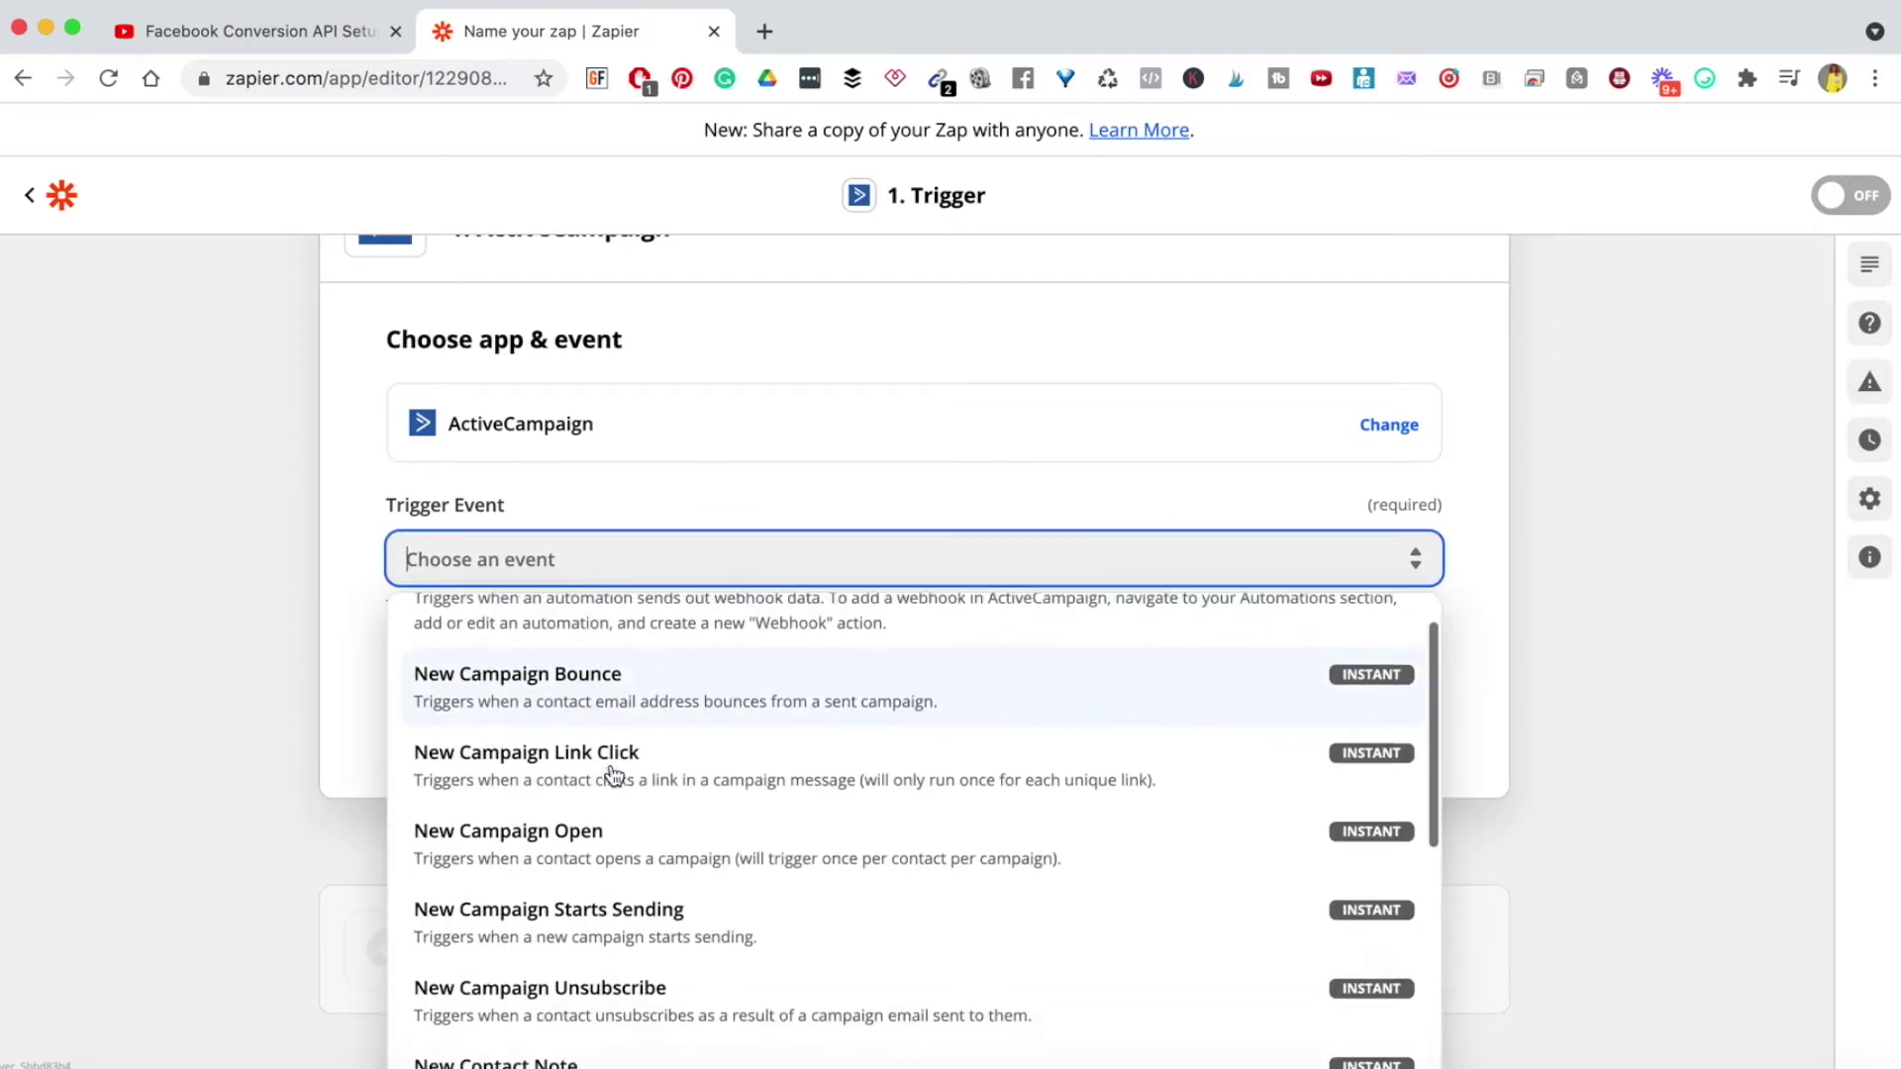
scroll(613, 775, down, 5)
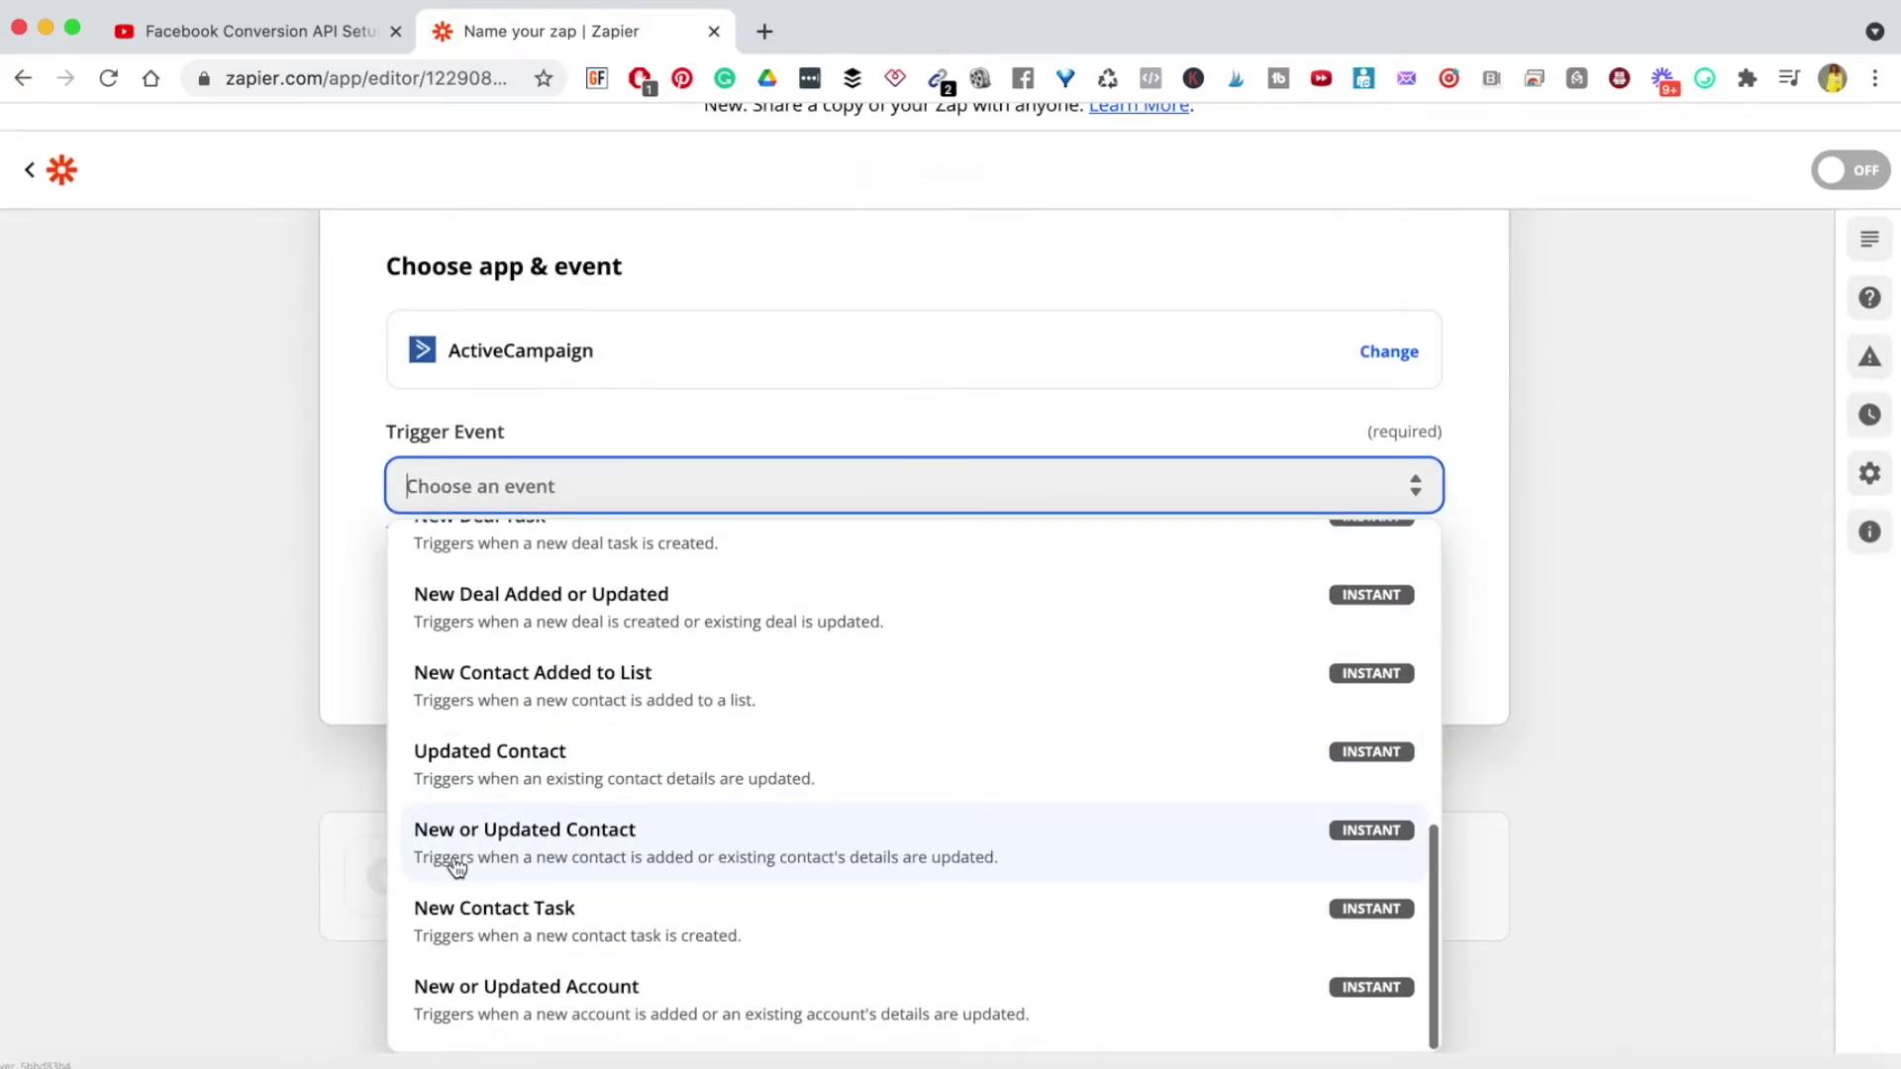
click(782, 851)
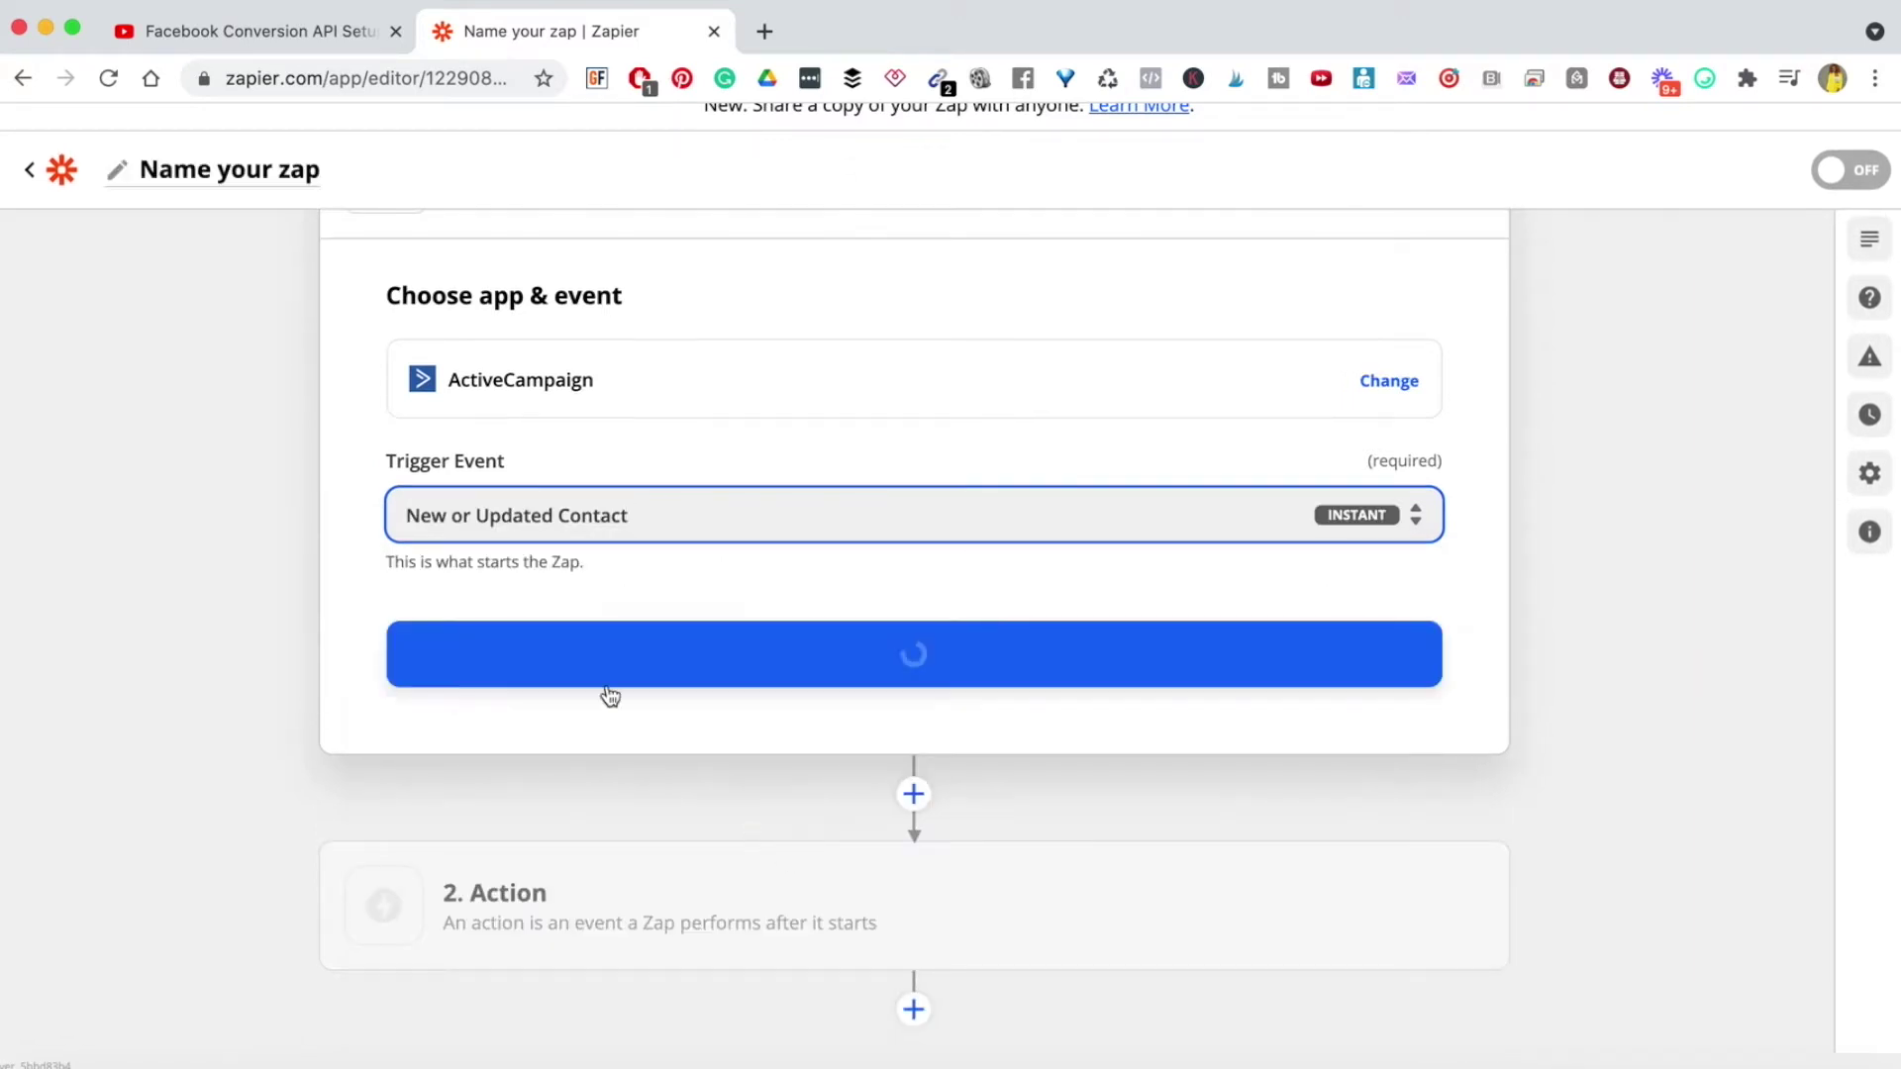
Step: Confirm the trigger choice and select the connected ActiveCampaign account for it
click(785, 662)
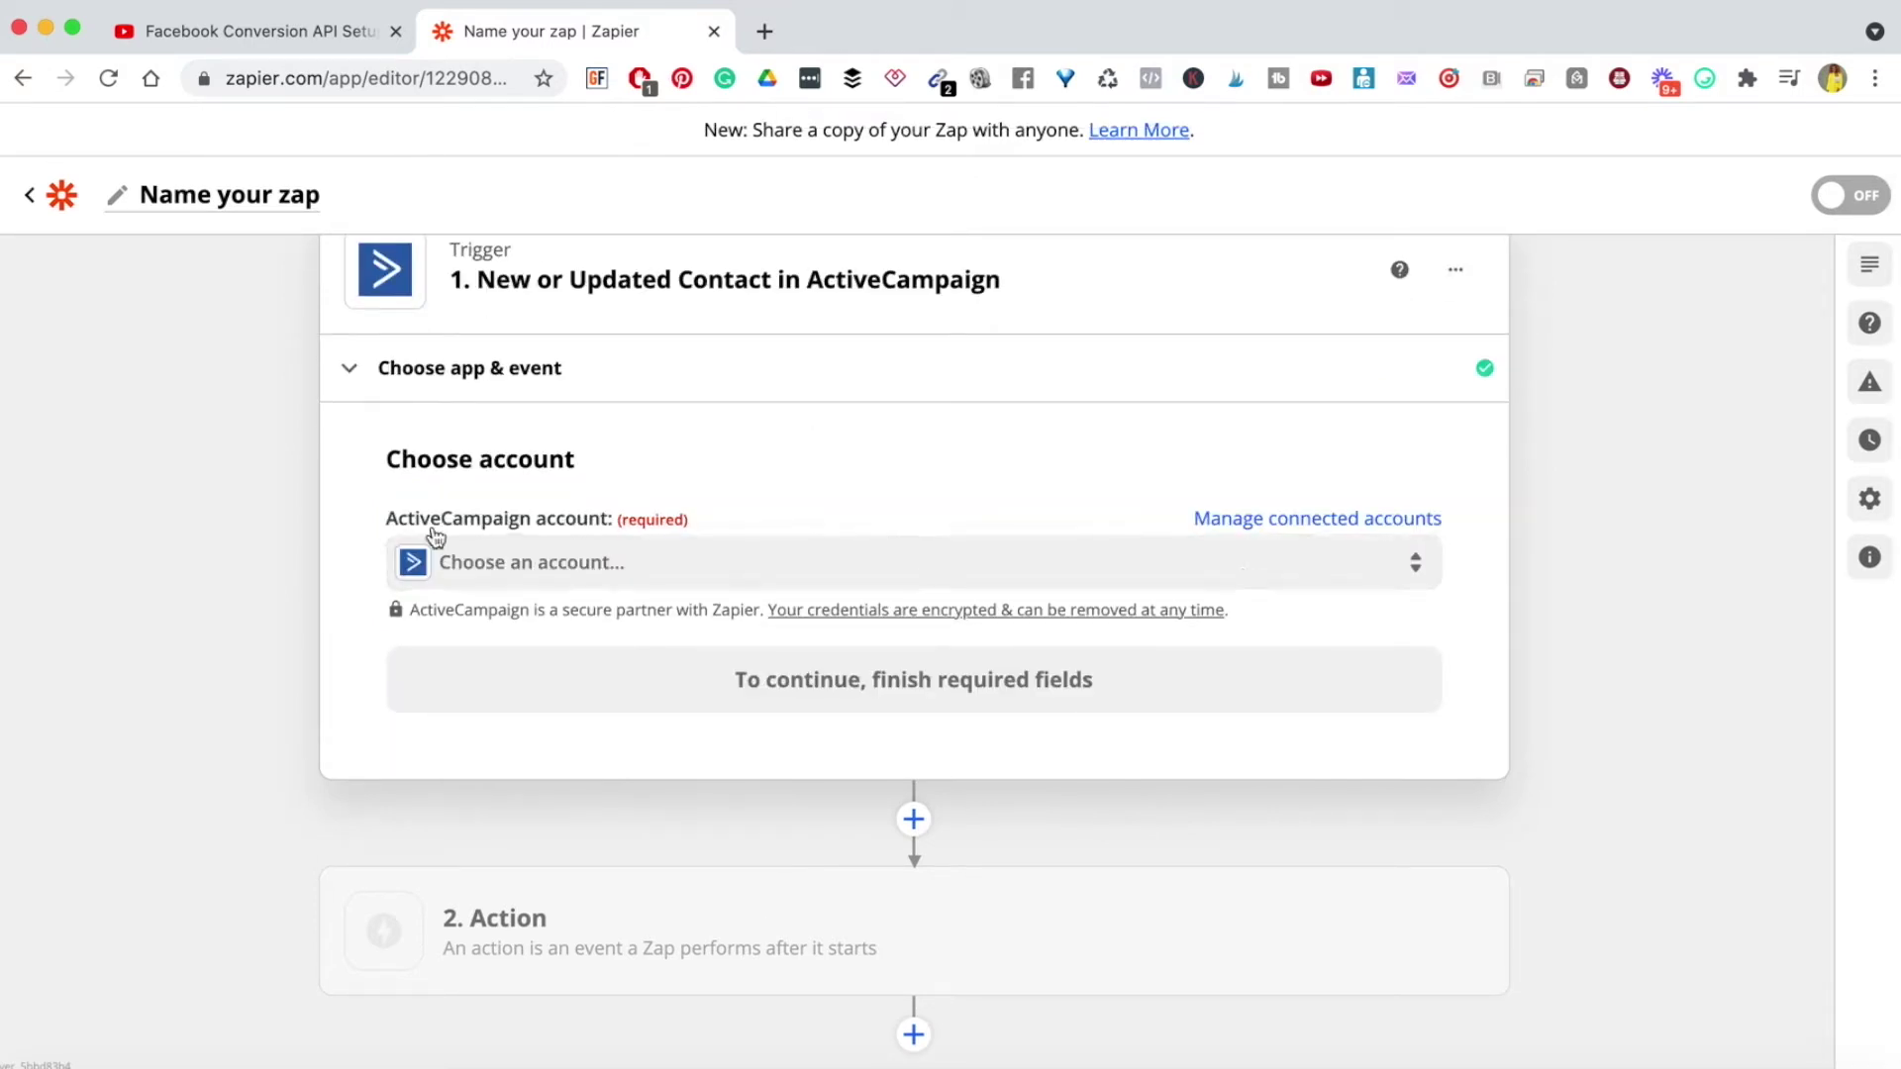
click(568, 572)
click(552, 785)
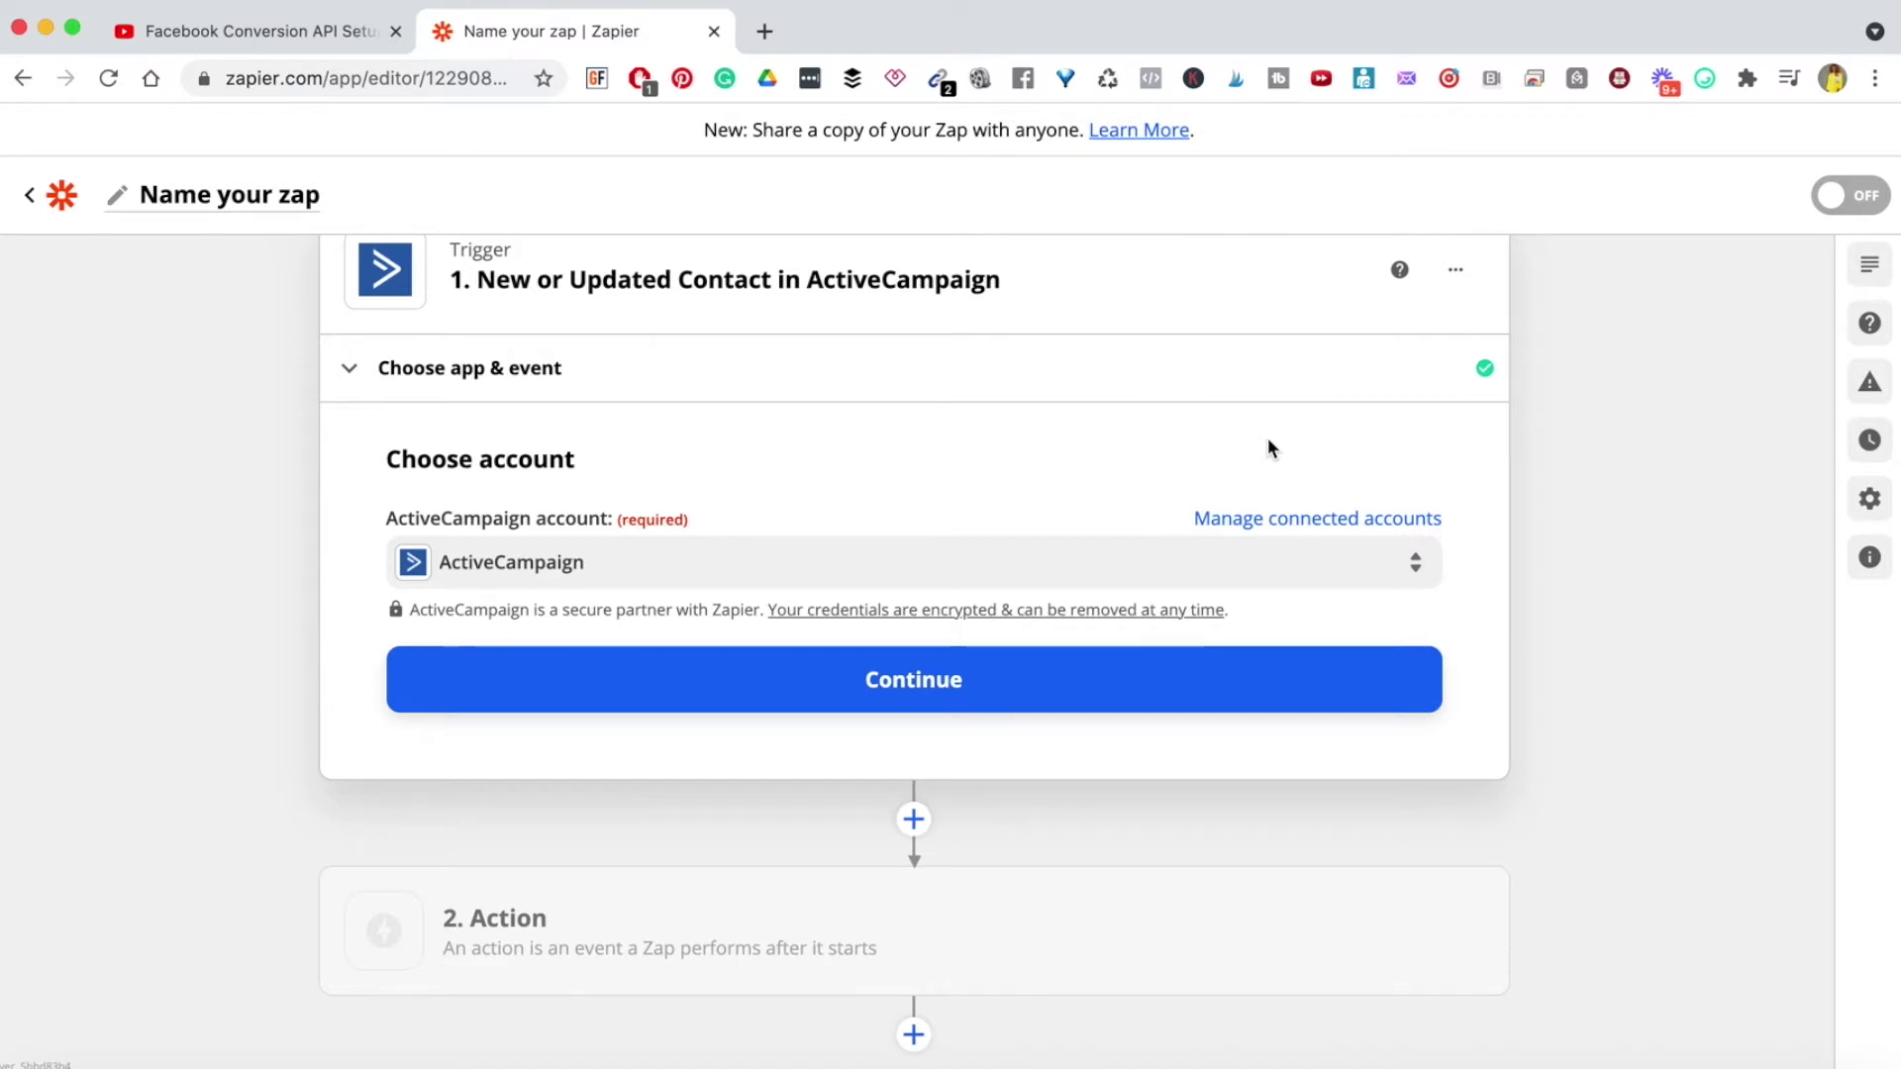
scroll(1268, 445, down, 1)
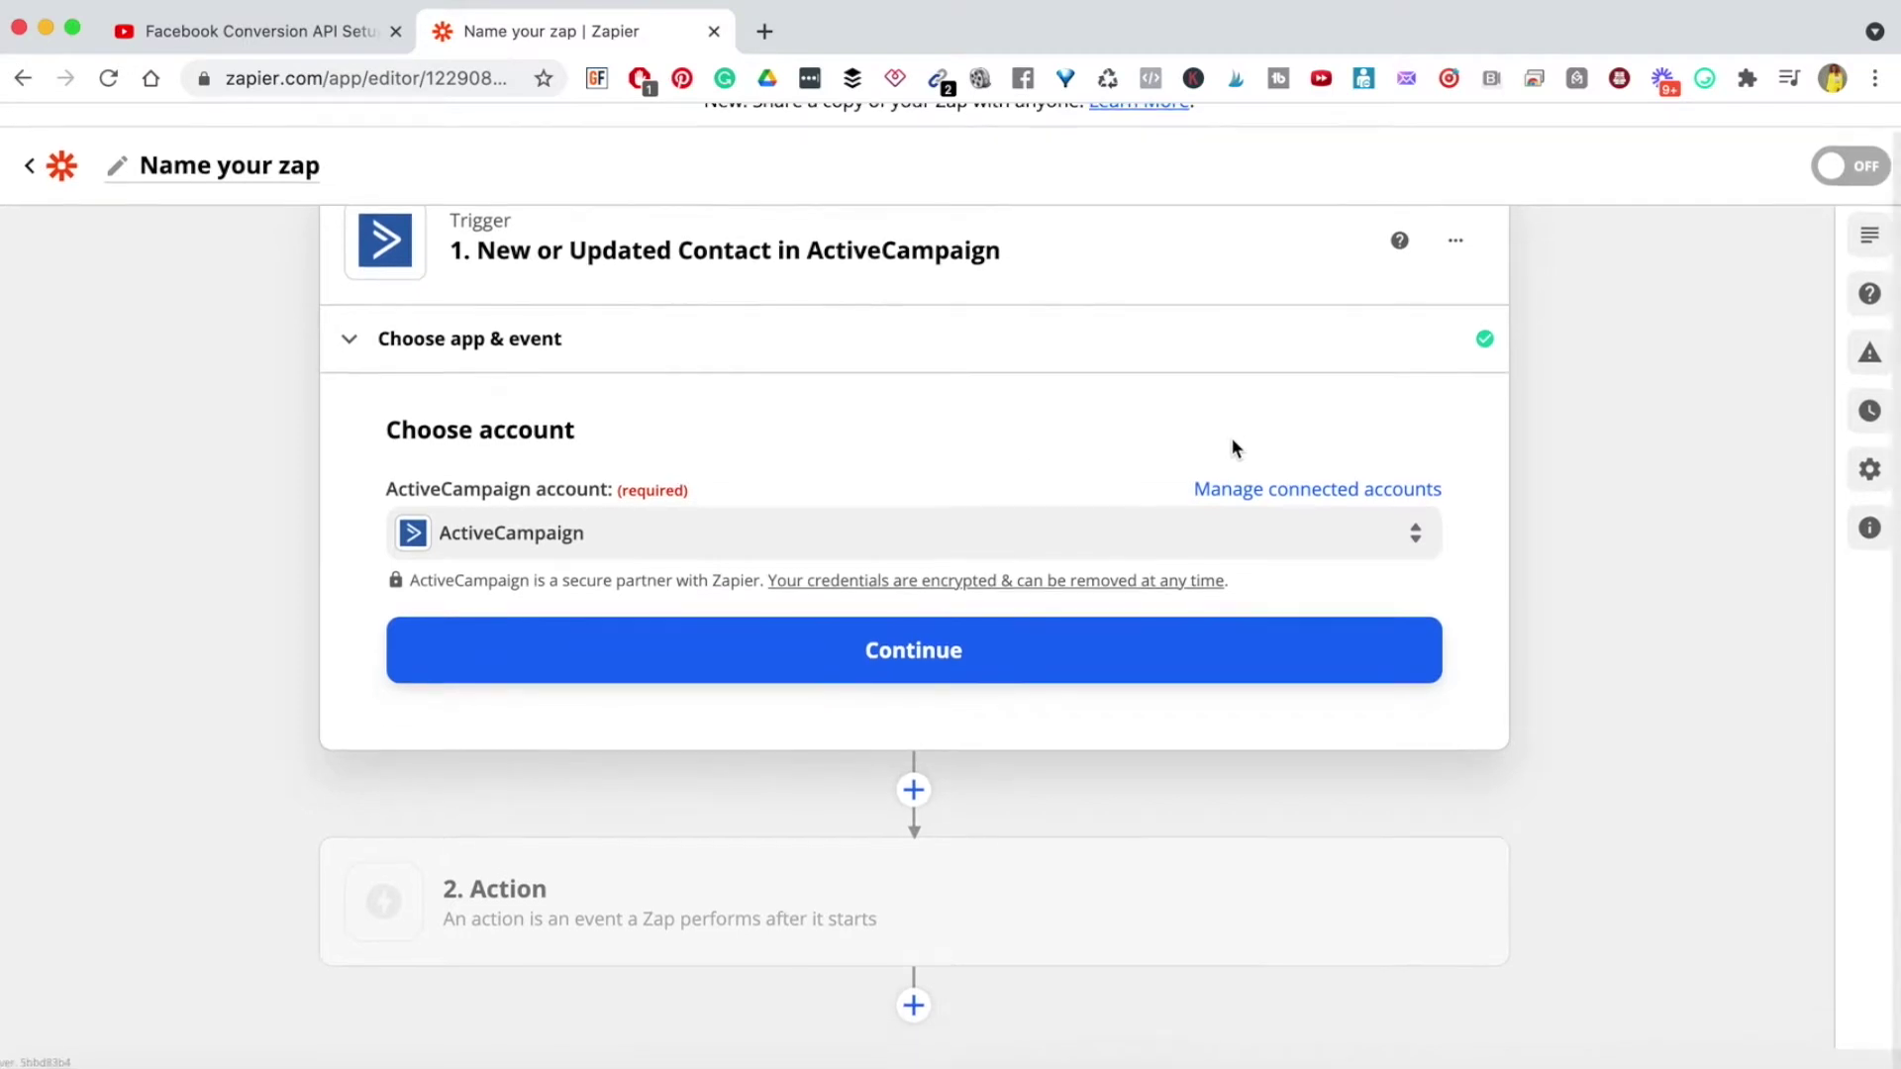
click(835, 657)
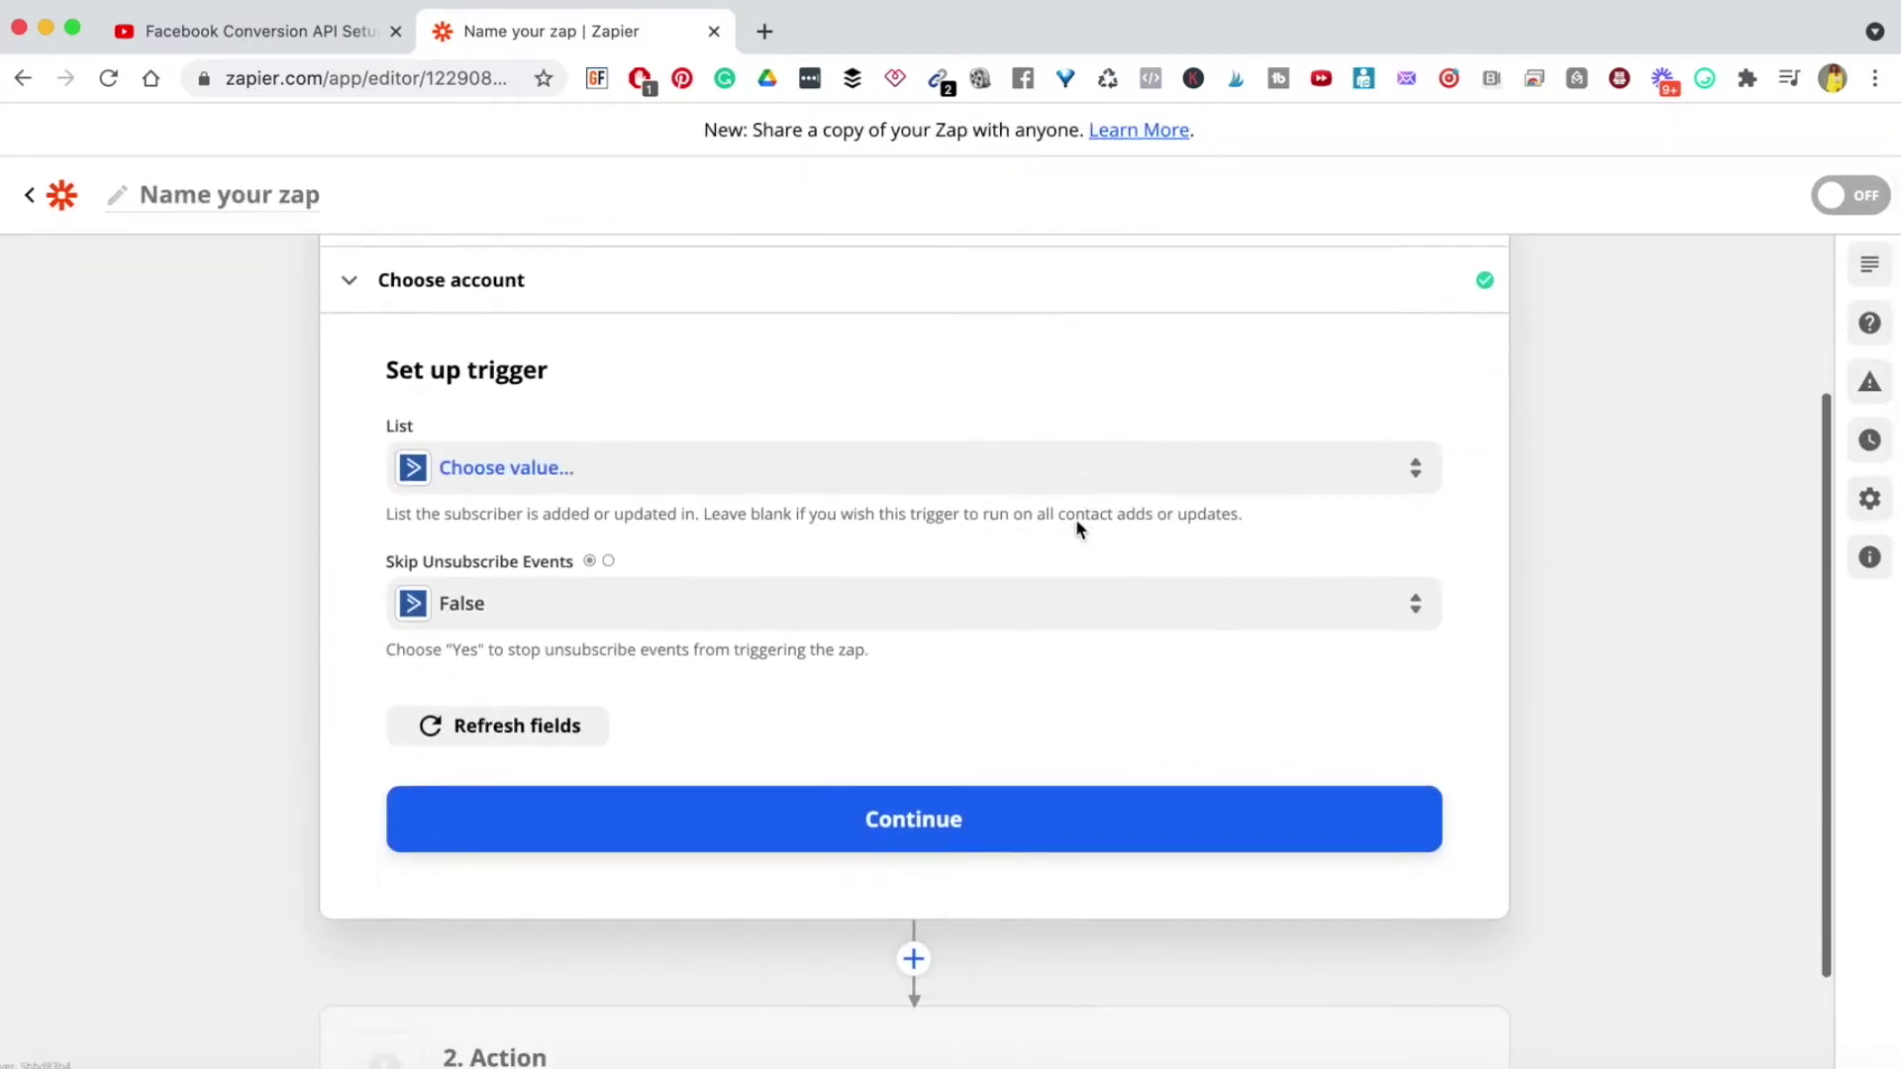
Step: Set the trigger's List to Join Lucrative Business Academy
scroll(1079, 531, up, 2)
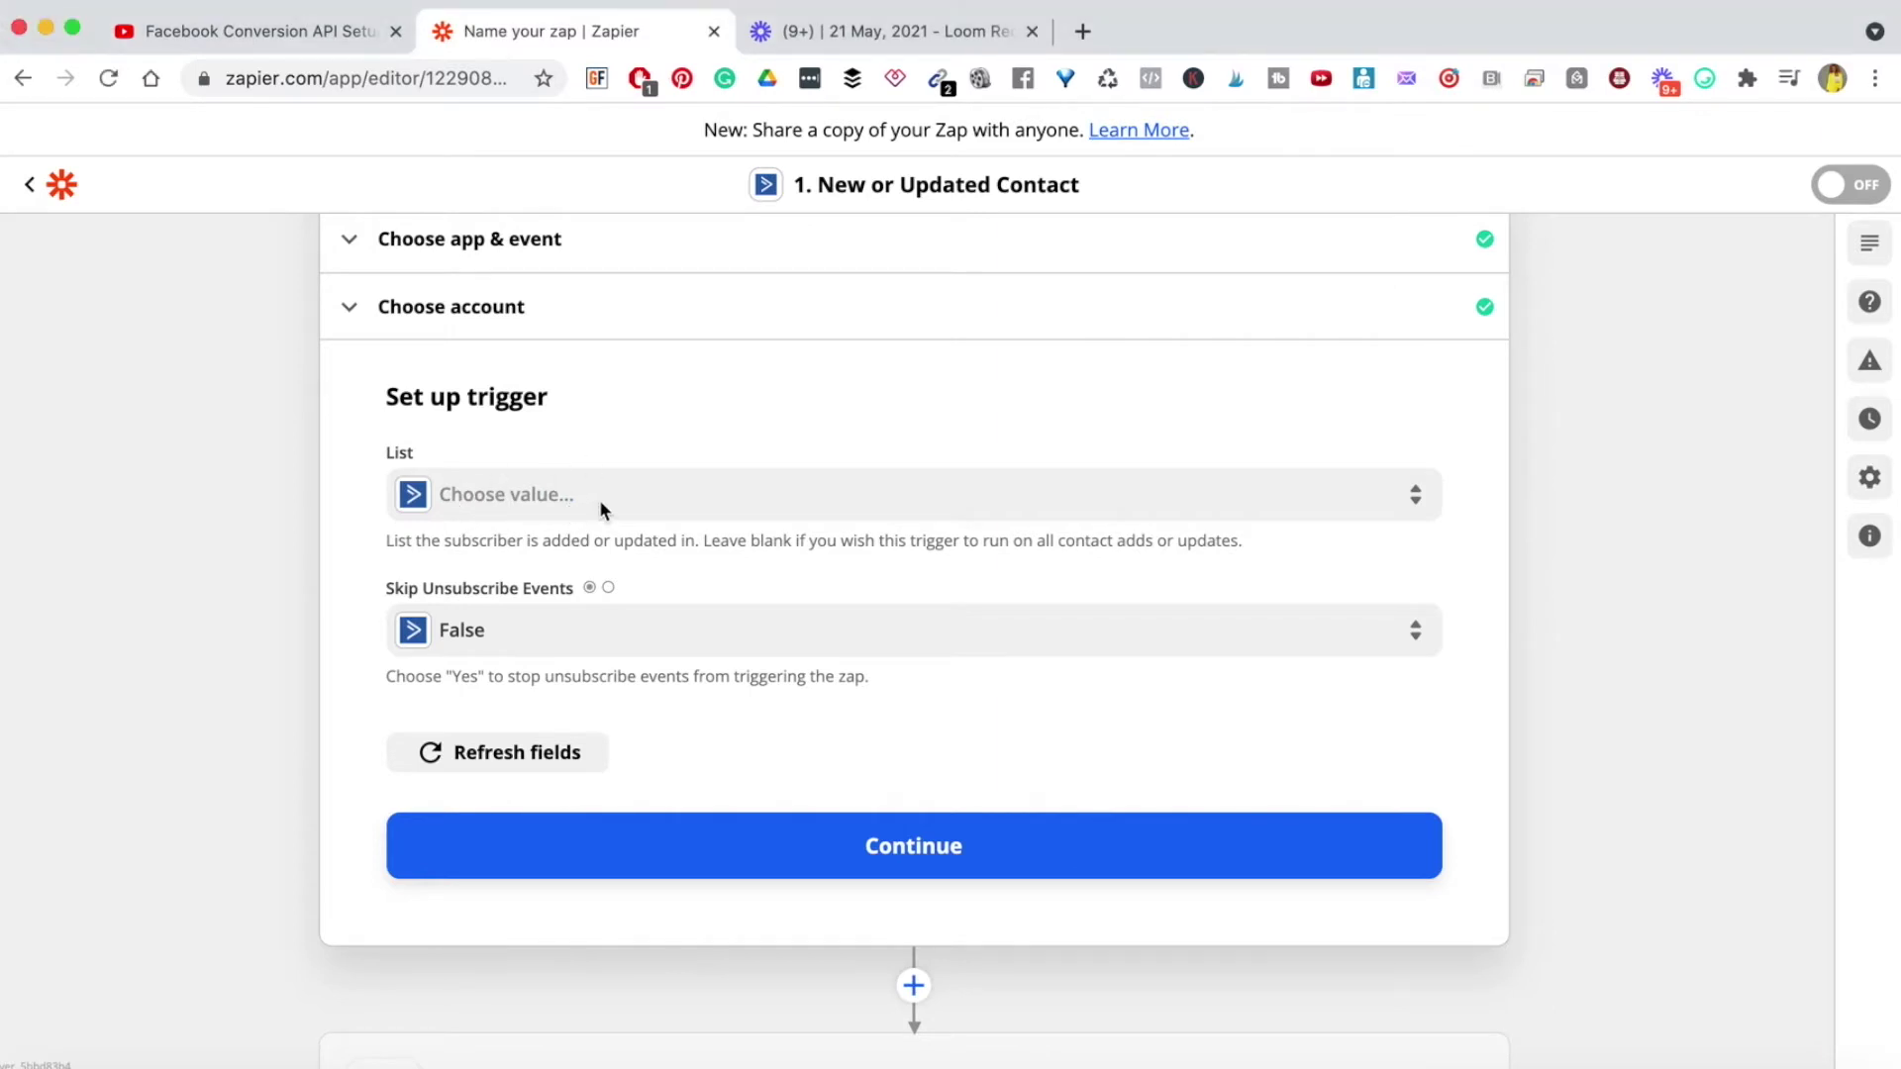
triple_click(421, 540)
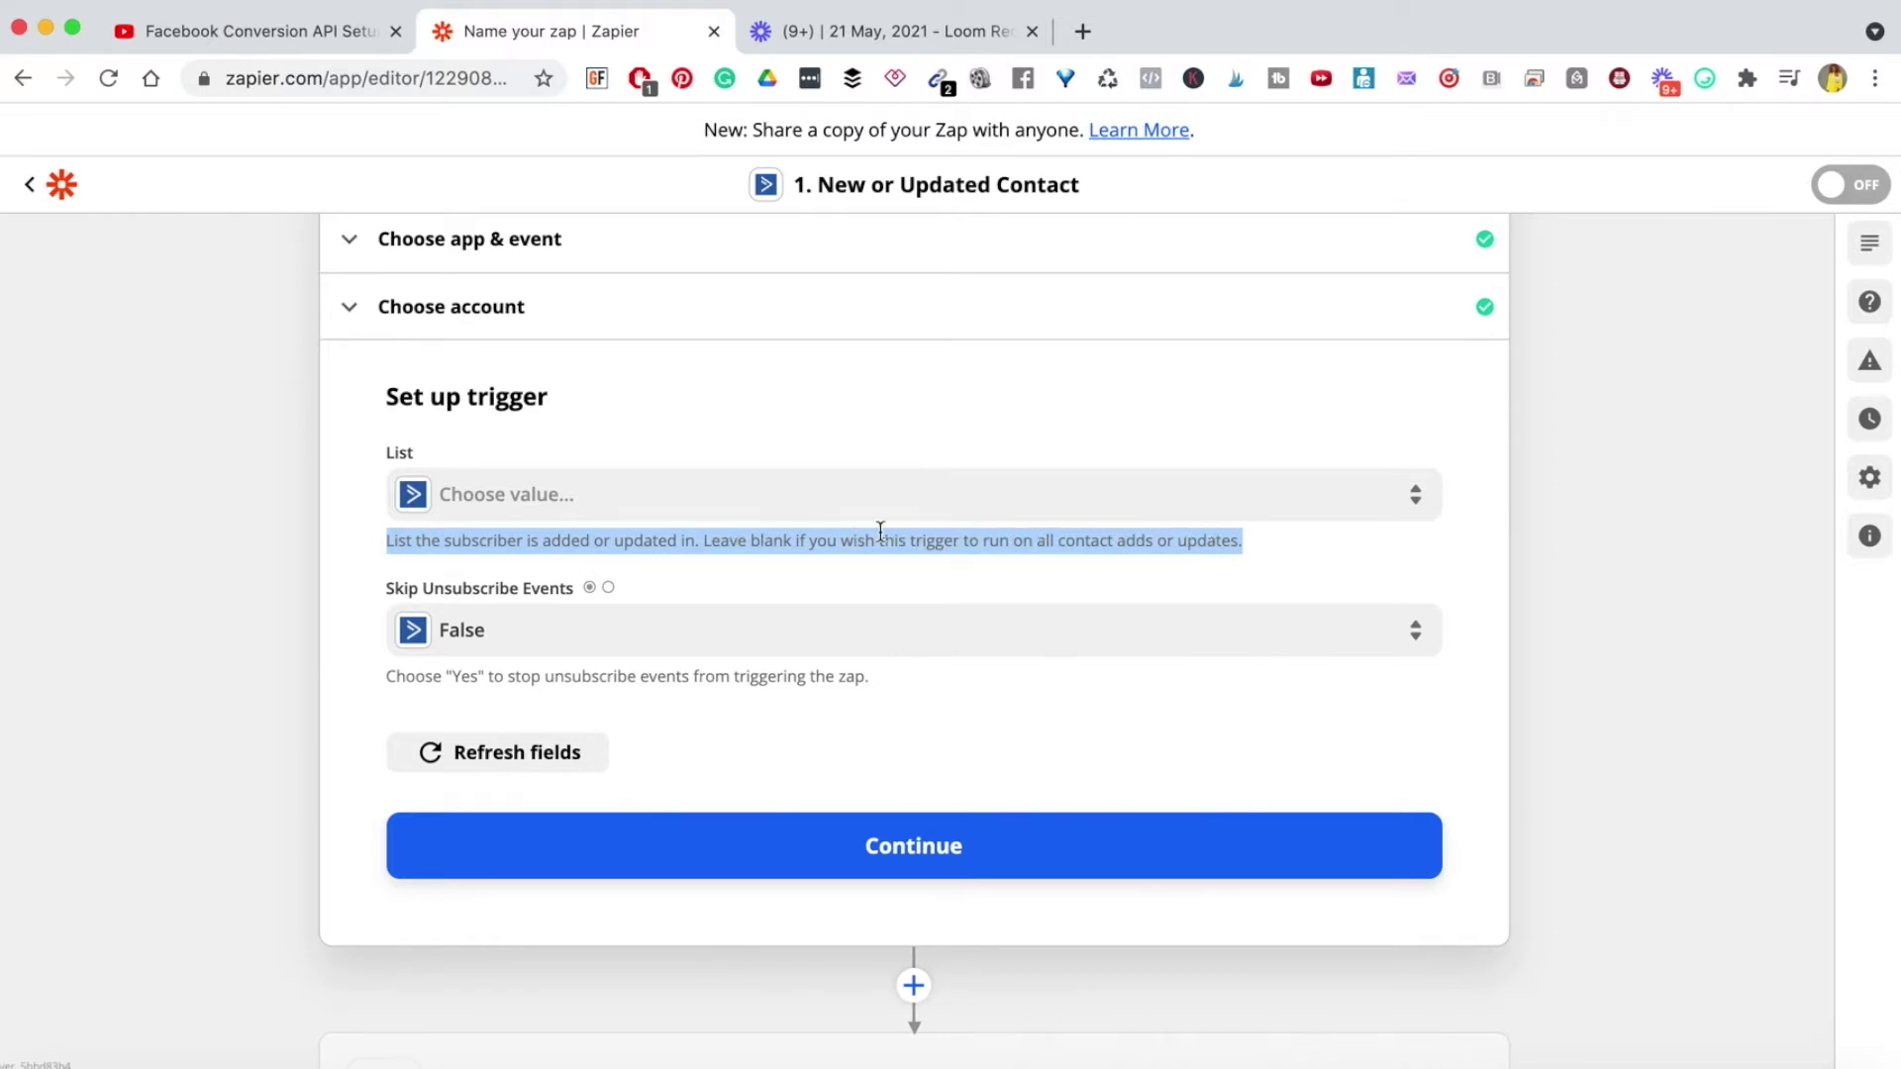
click(738, 535)
click(713, 505)
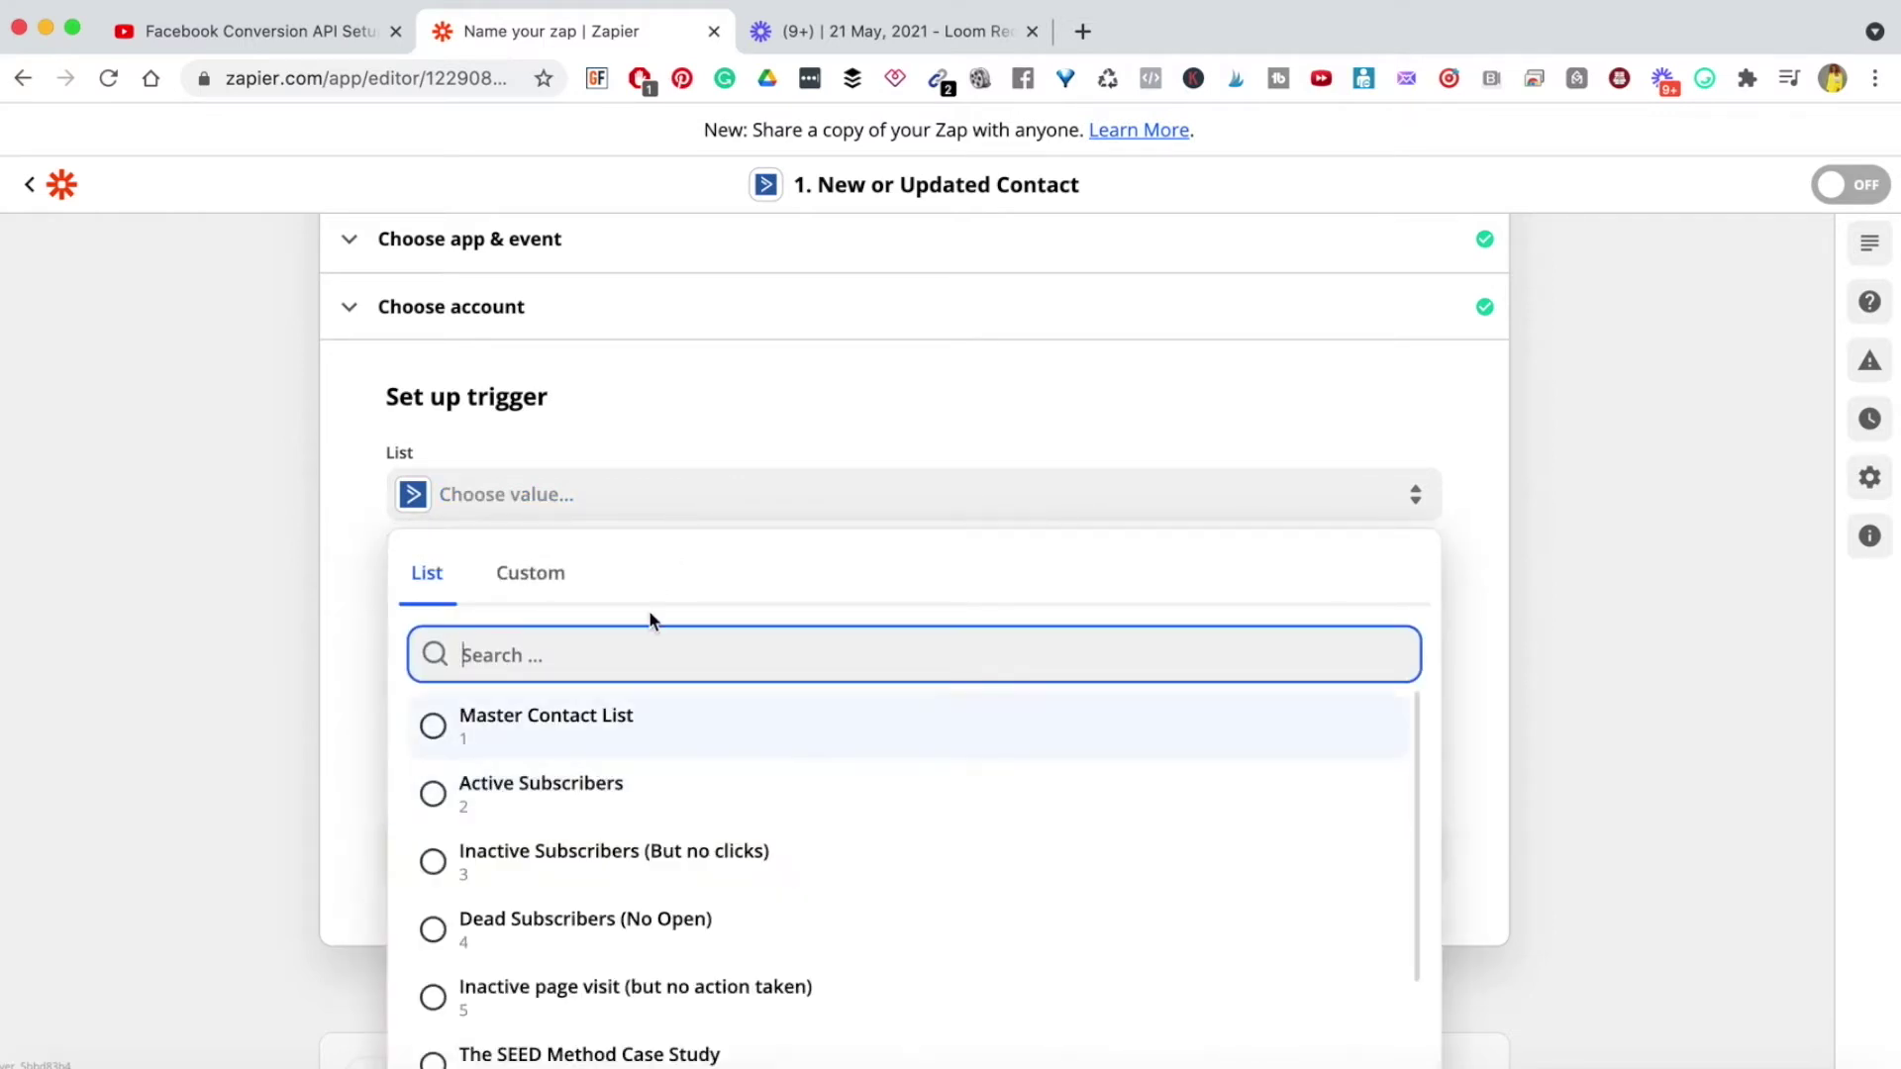
scroll(708, 797, down, 2)
scroll(704, 798, up, 2)
scroll(891, 514, down, 3)
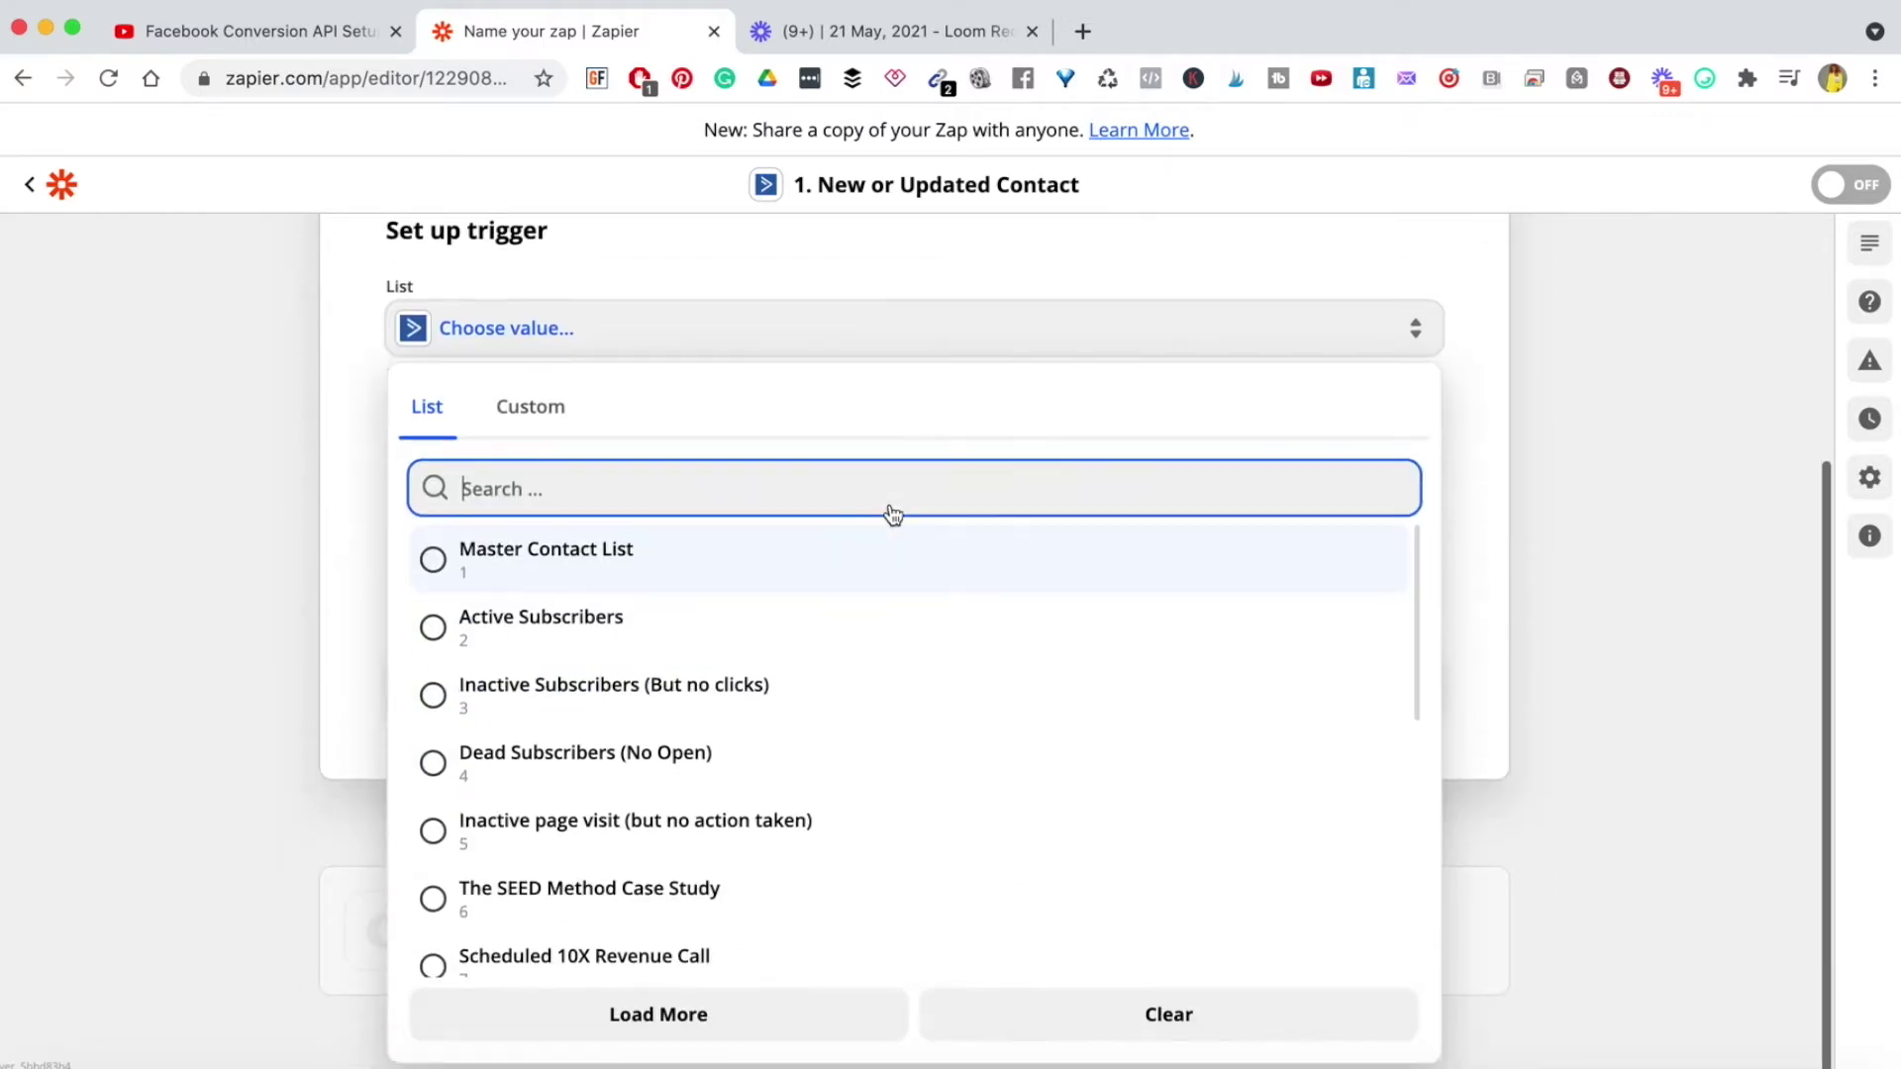
scroll(752, 709, down, 5)
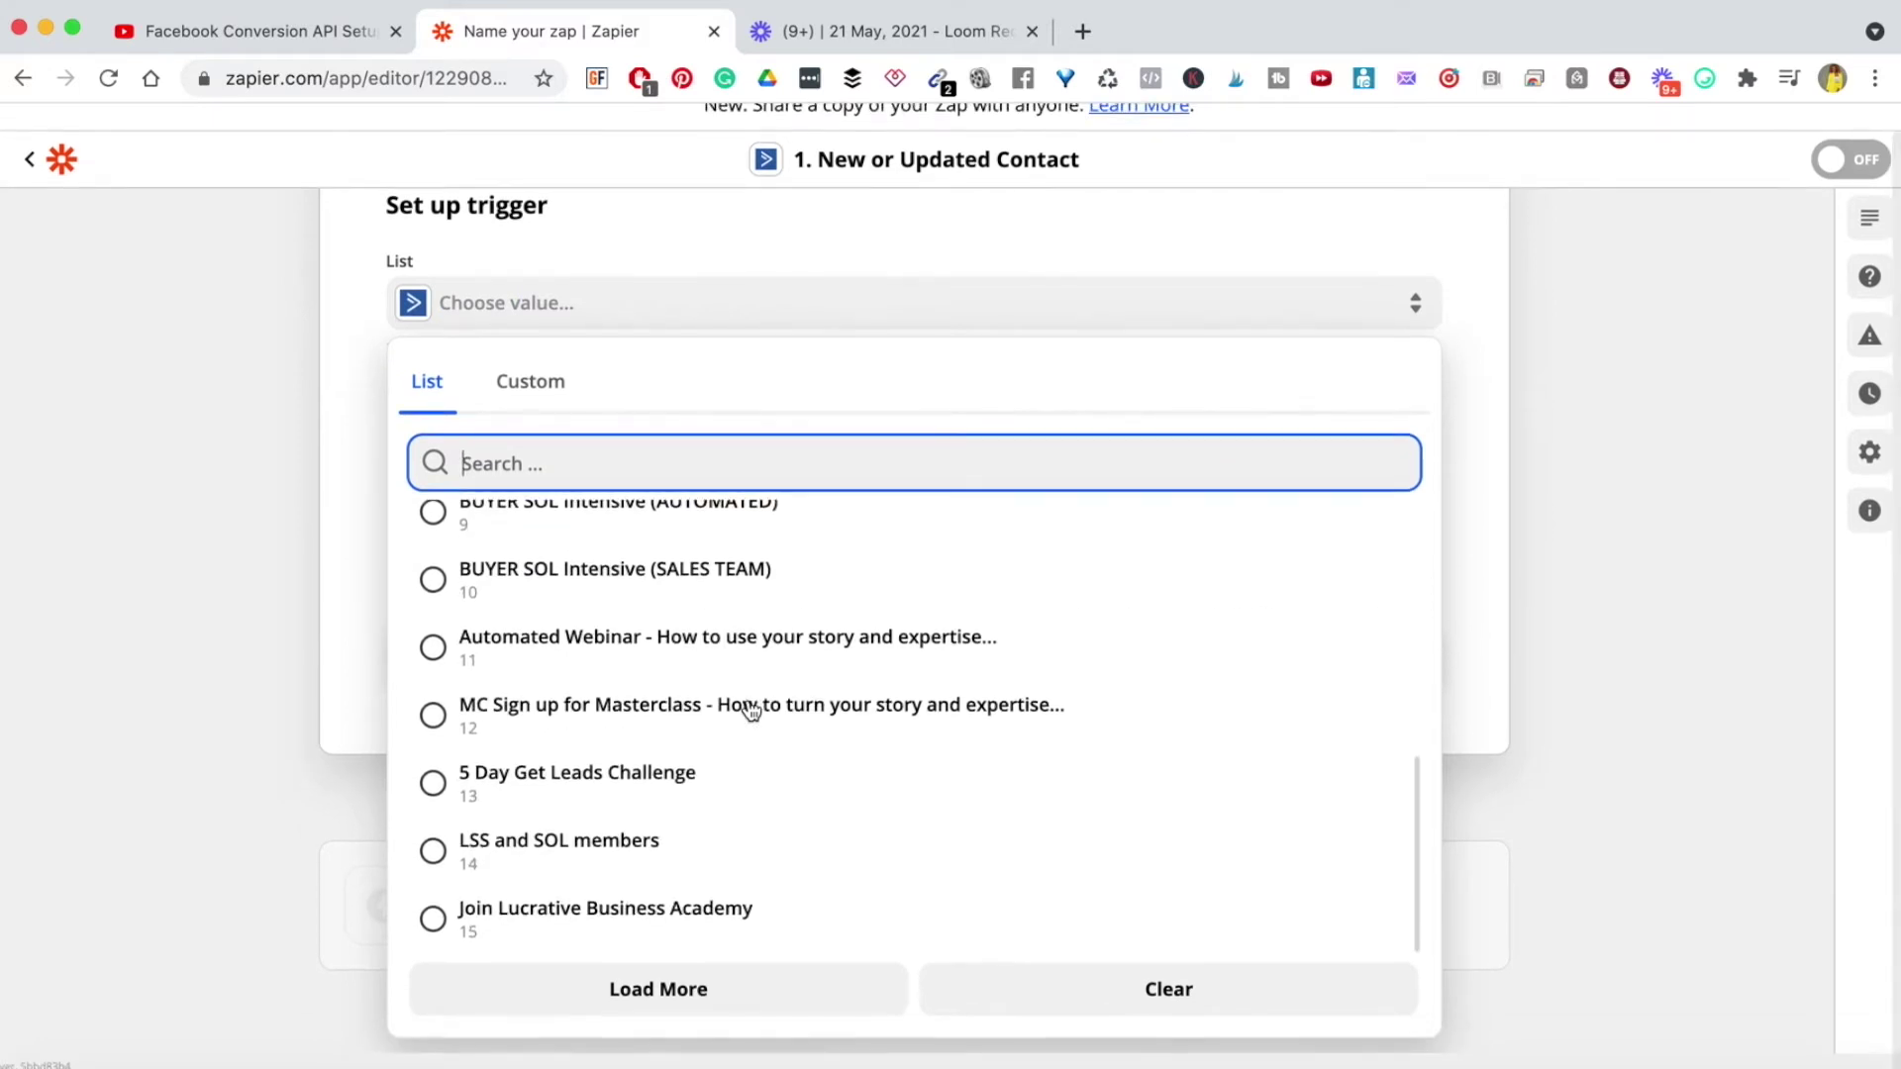
click(552, 911)
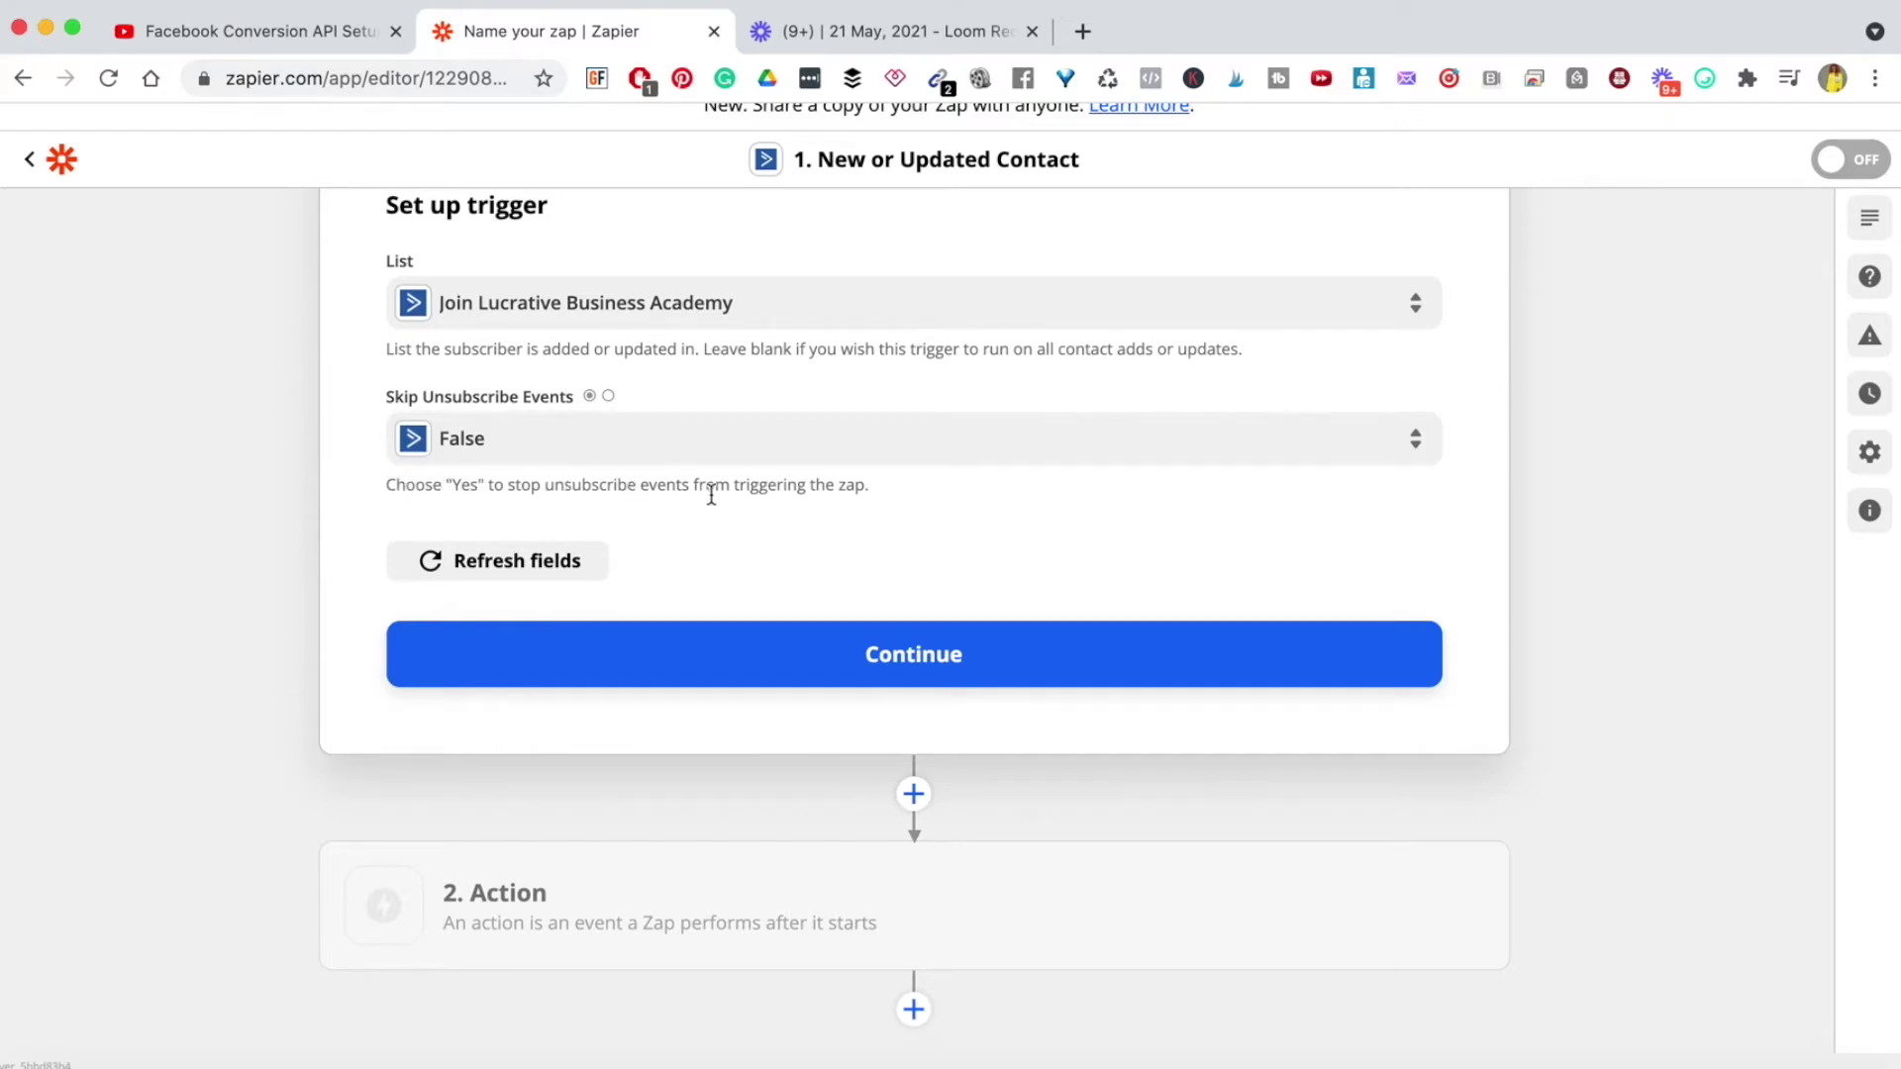
Step: Set Skip Unsubscribe Events to True and save the trigger settings
click(558, 446)
click(516, 673)
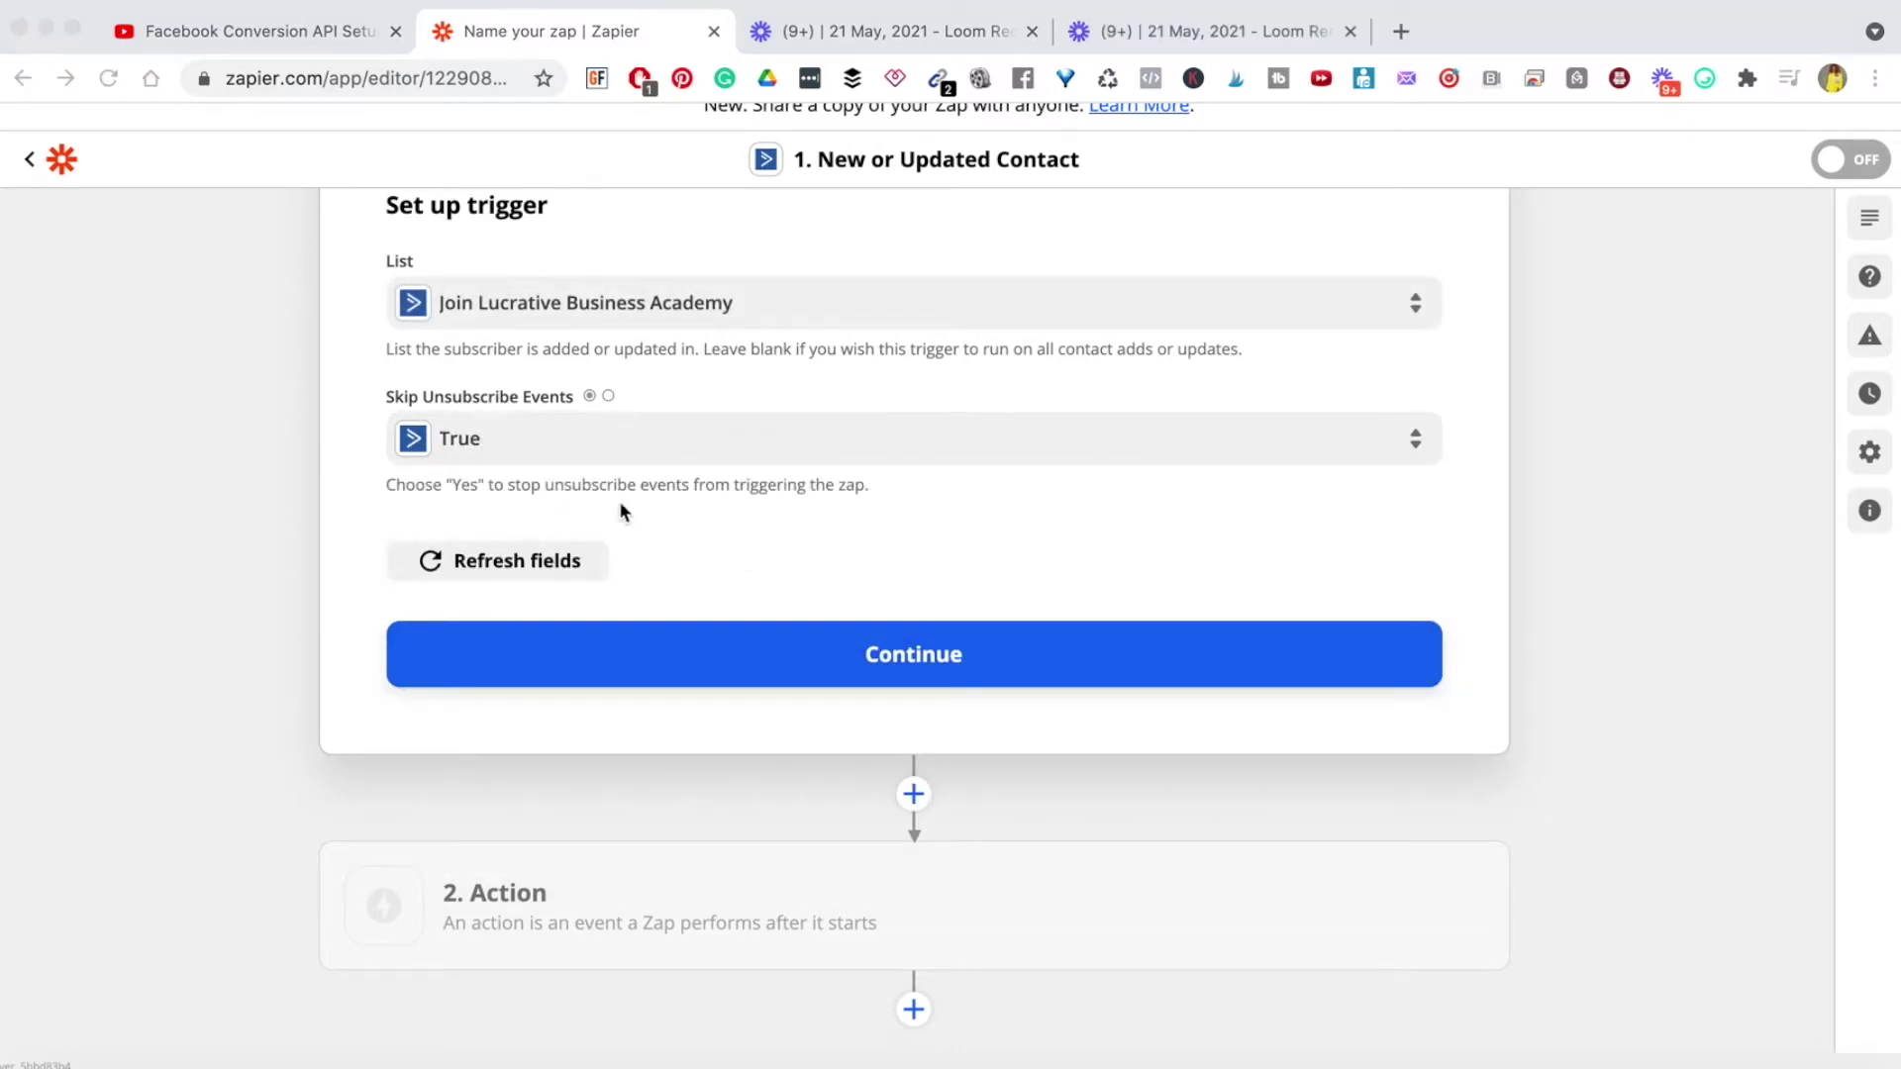
double_click(575, 483)
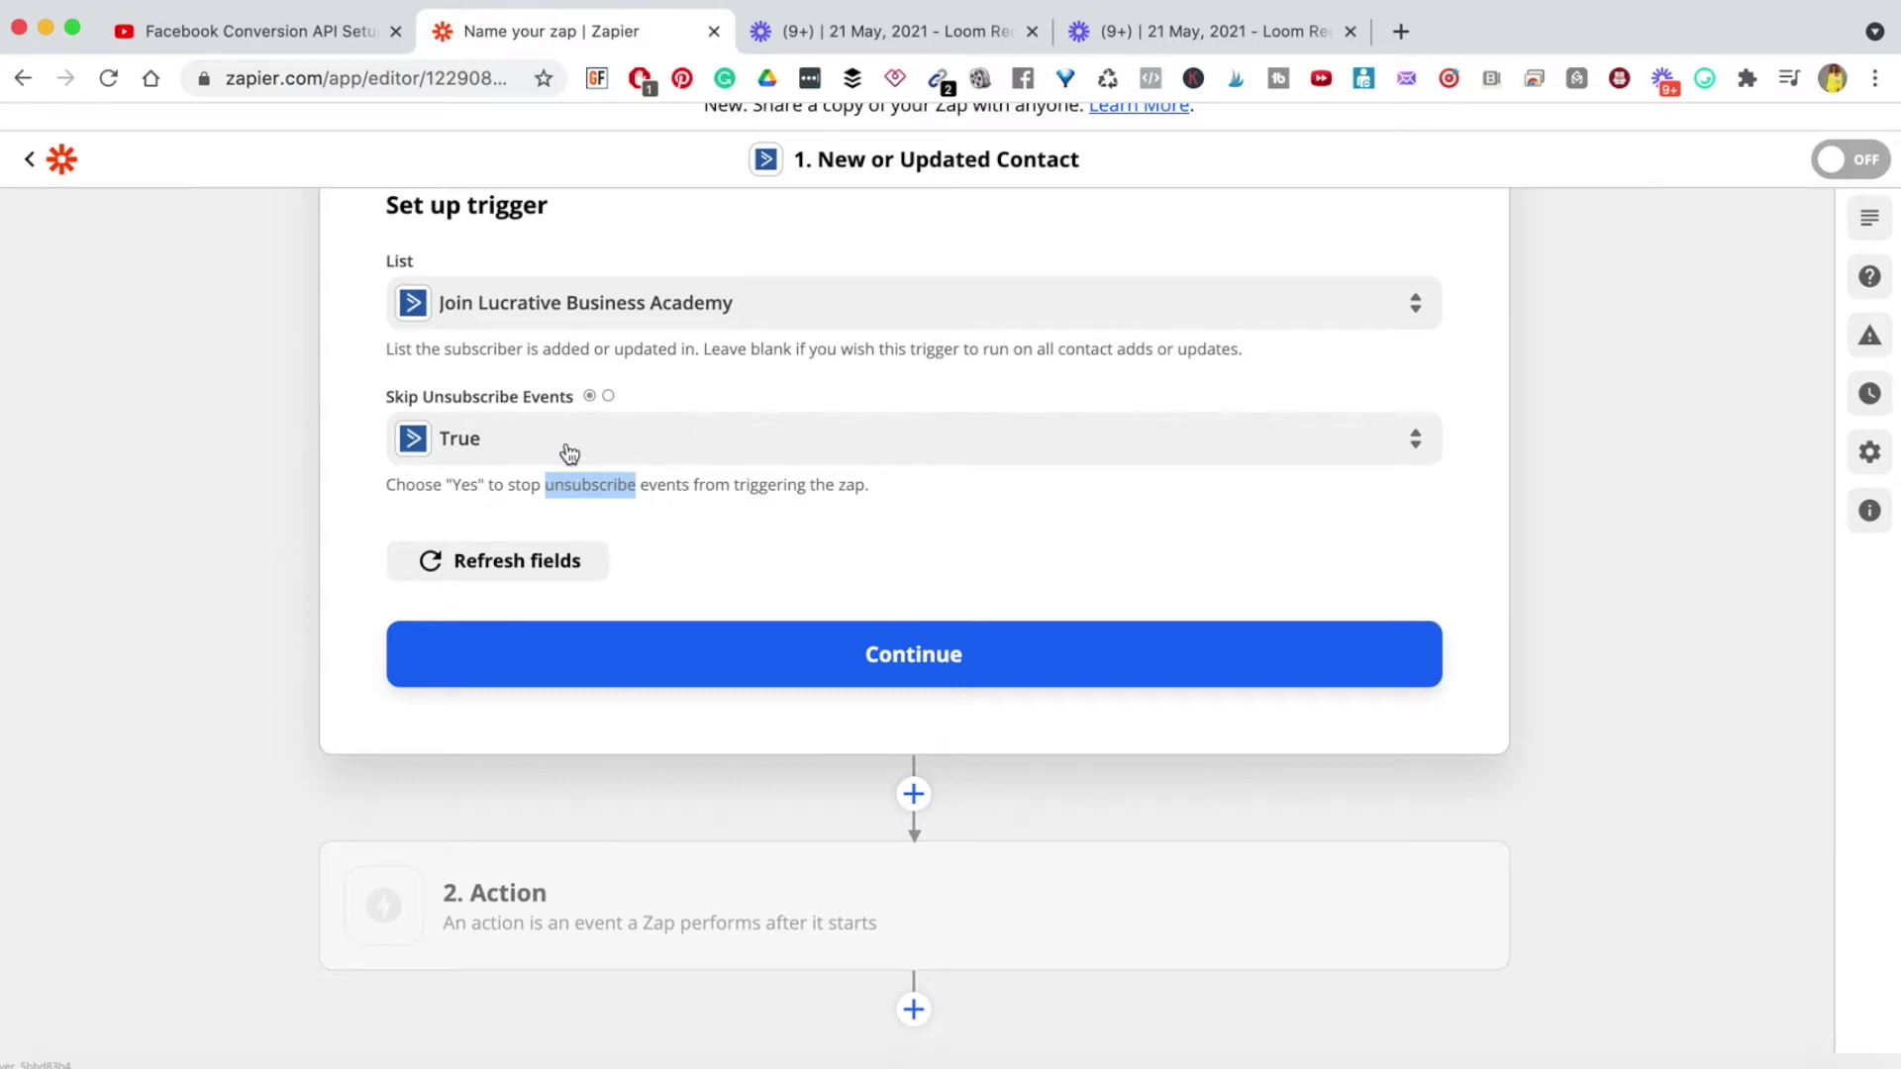
click(787, 666)
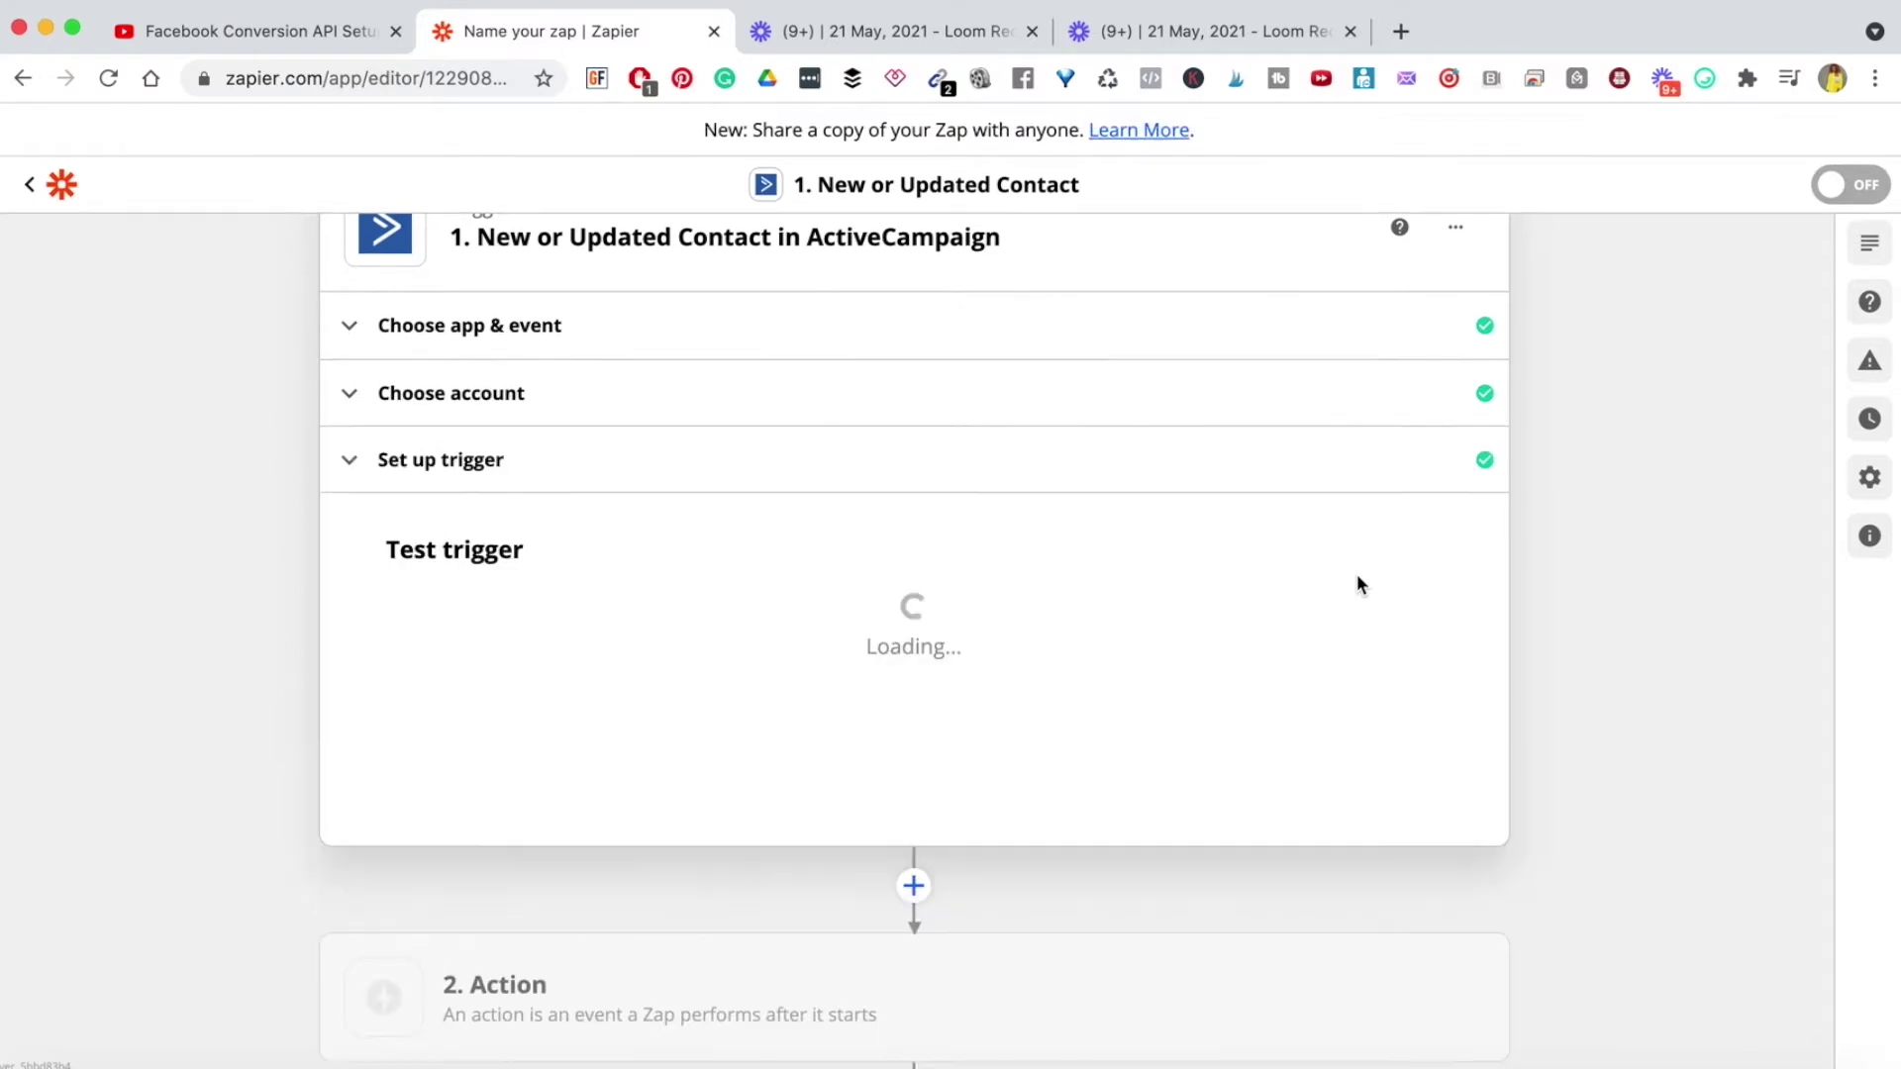
Step: Test the trigger, review the found sample contact, and move on to the action step
click(909, 594)
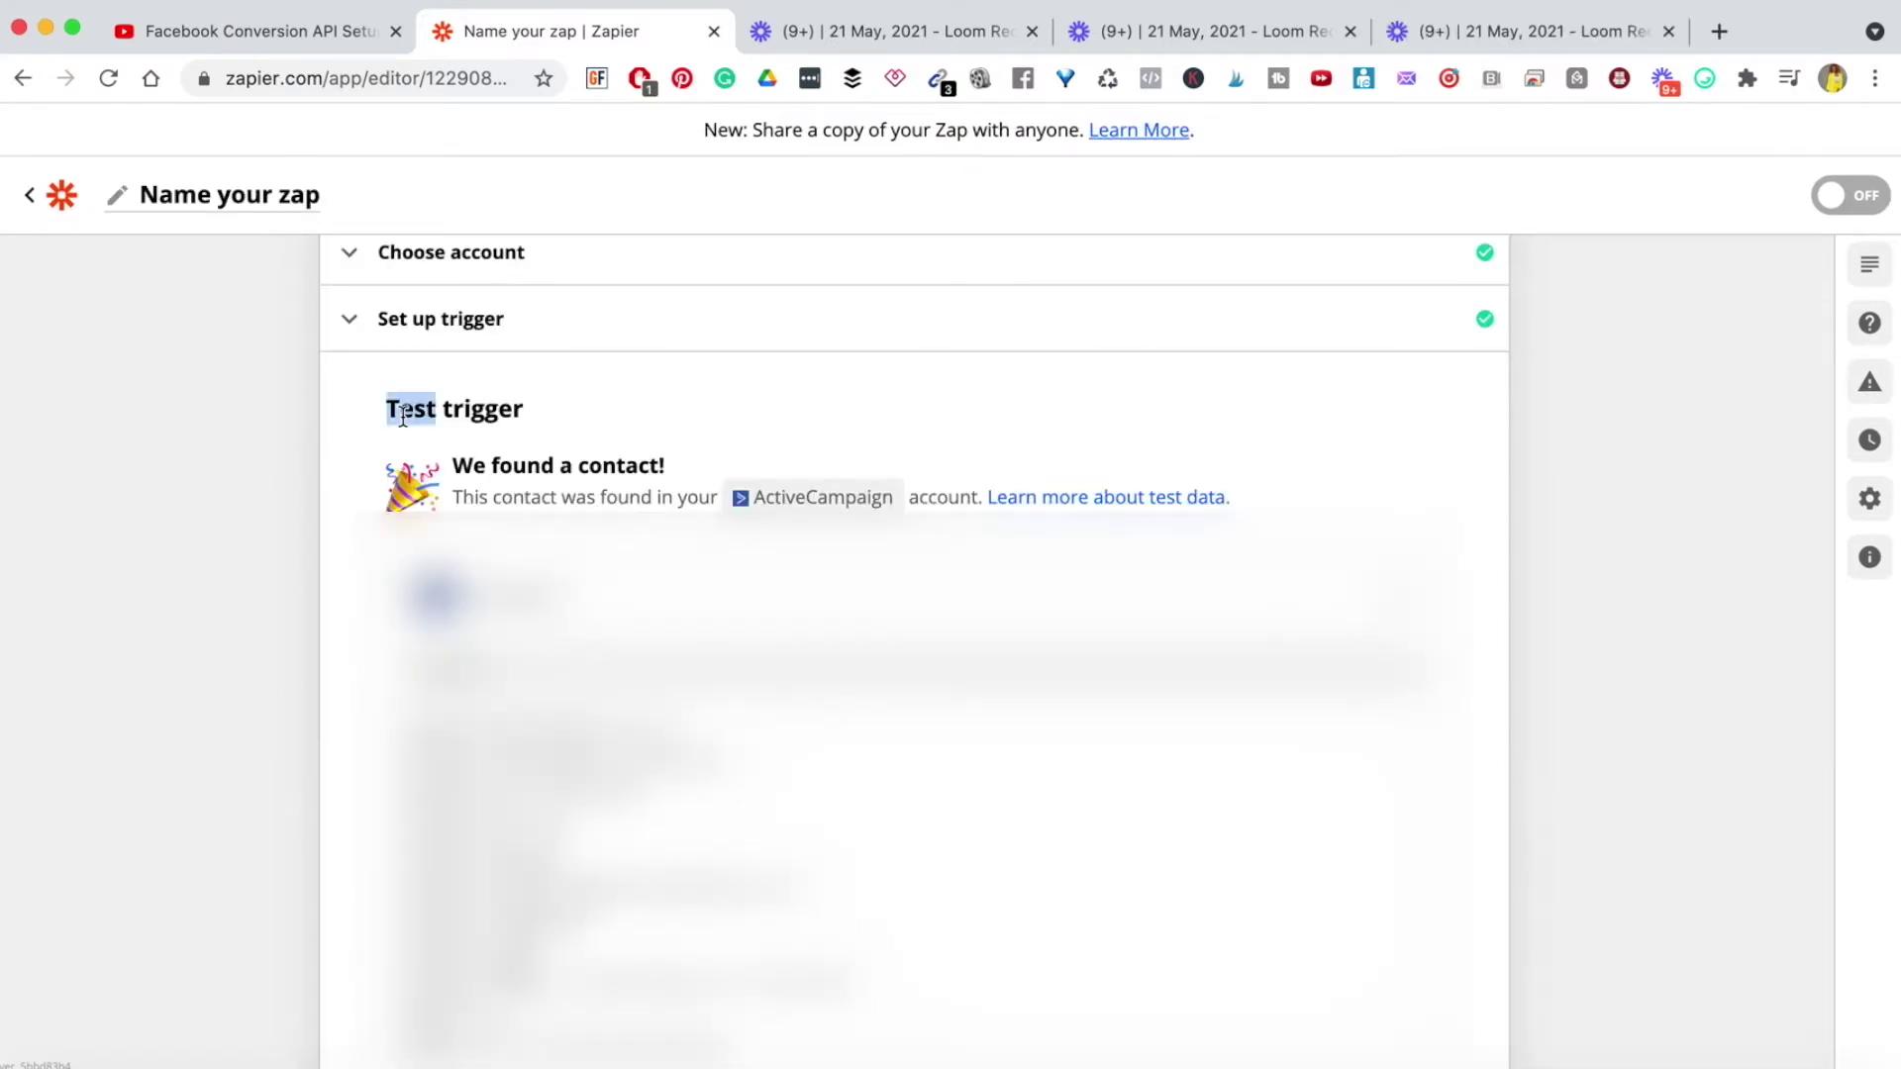
triple_click(426, 410)
click(547, 486)
scroll(548, 486, down, 3)
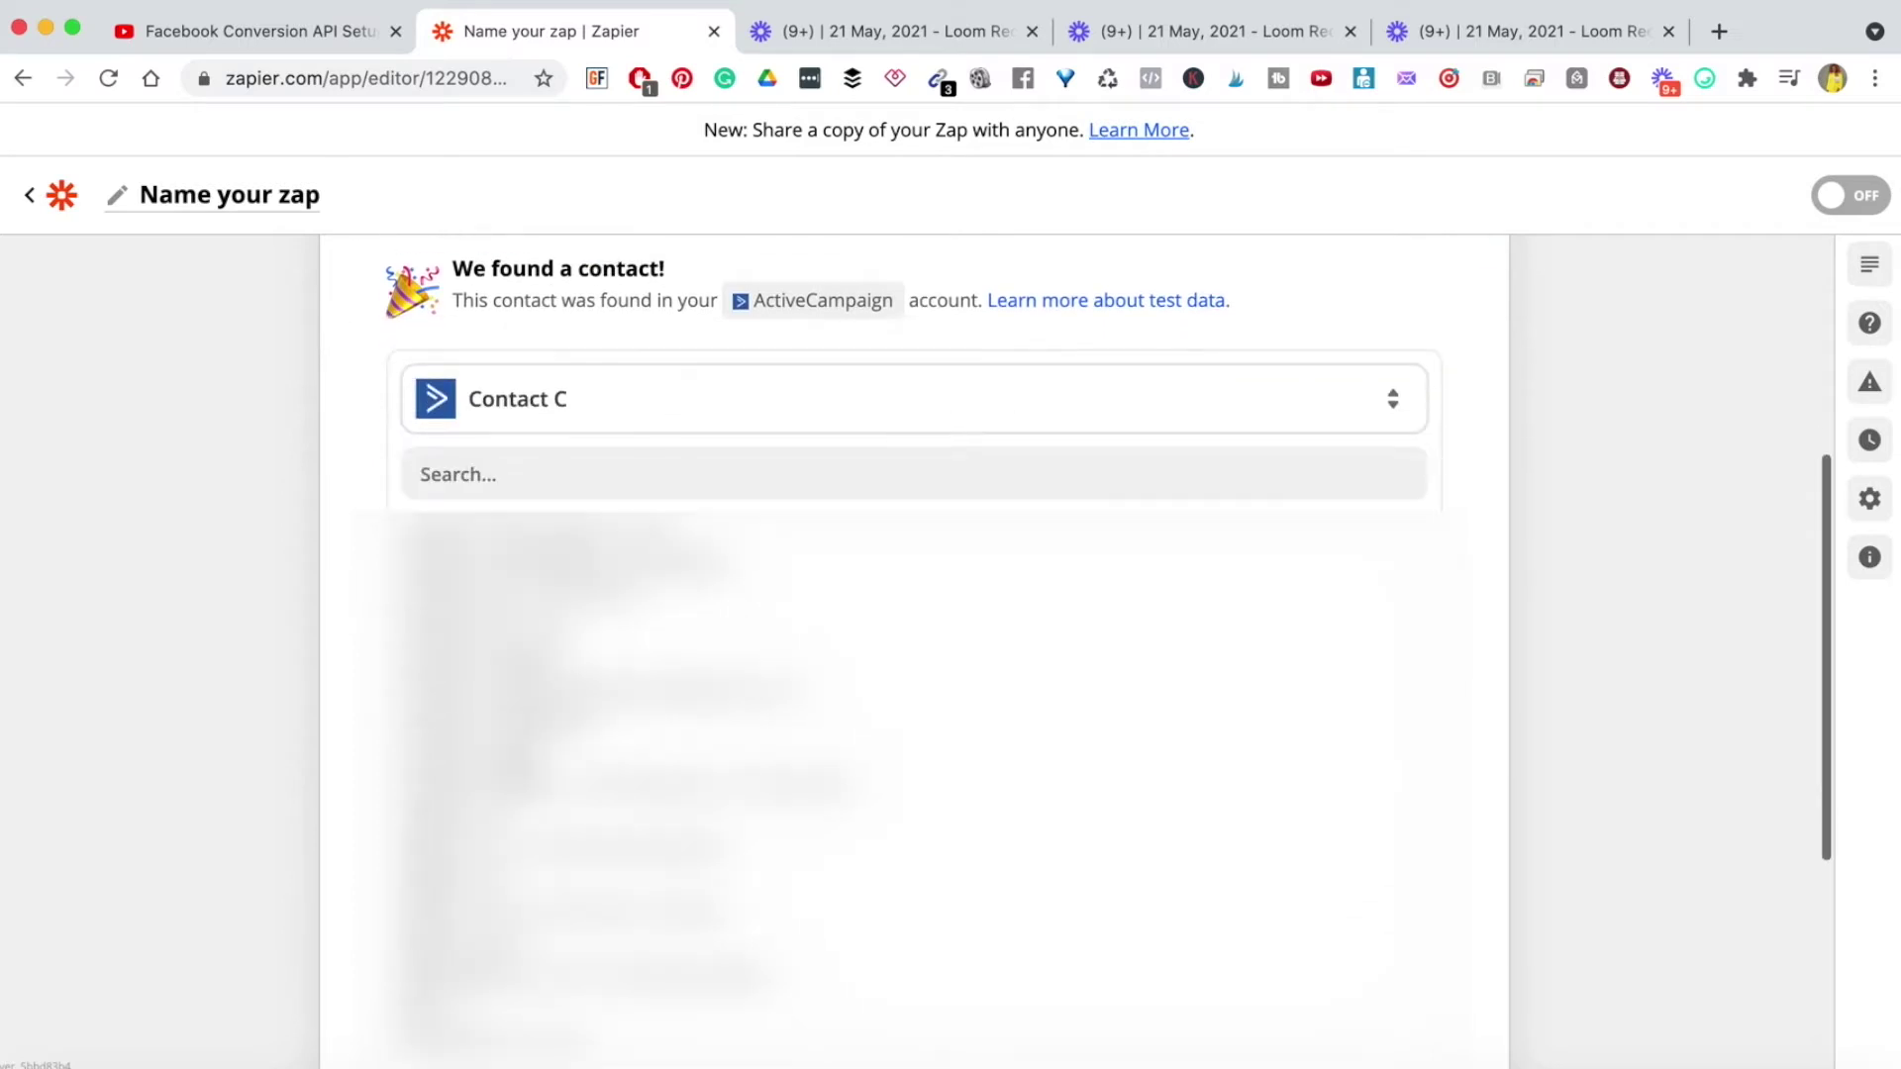
scroll(910, 594, down, 2)
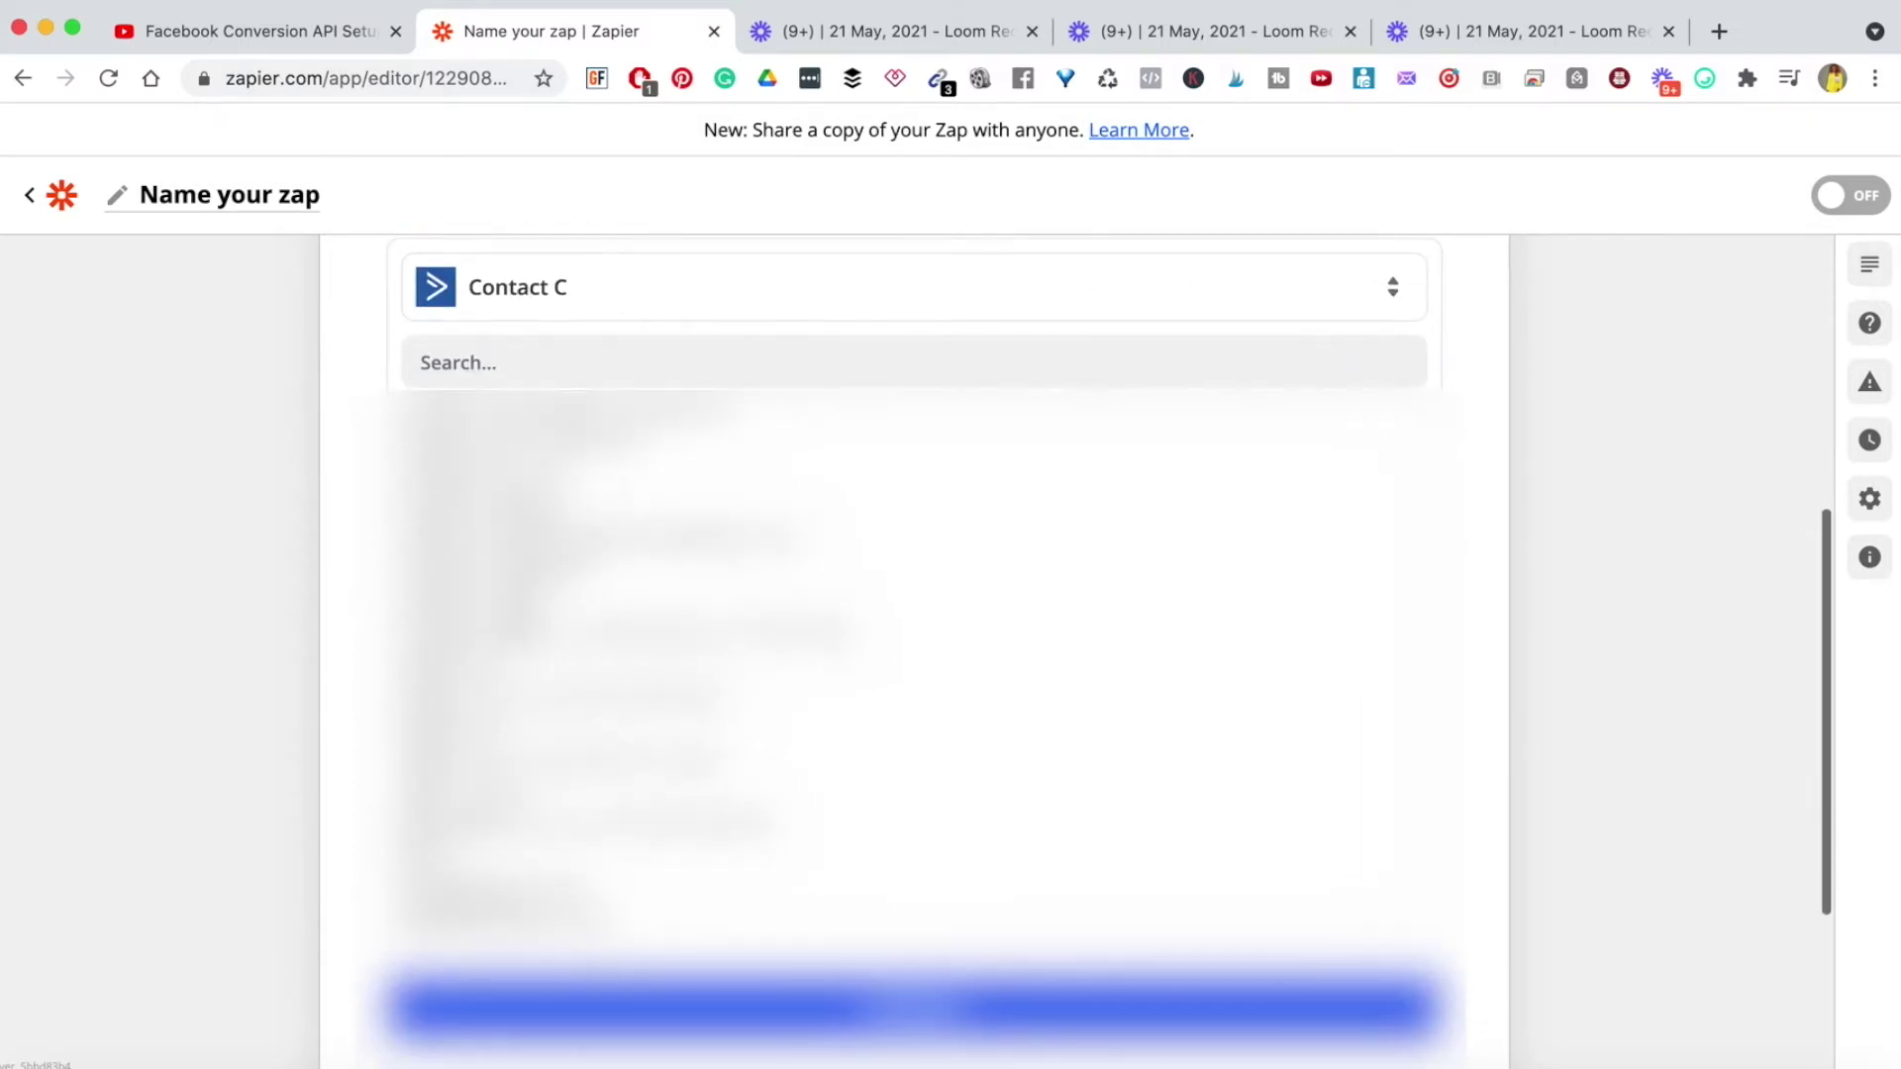
scroll(911, 643, down, 1)
scroll(911, 644, up, 2)
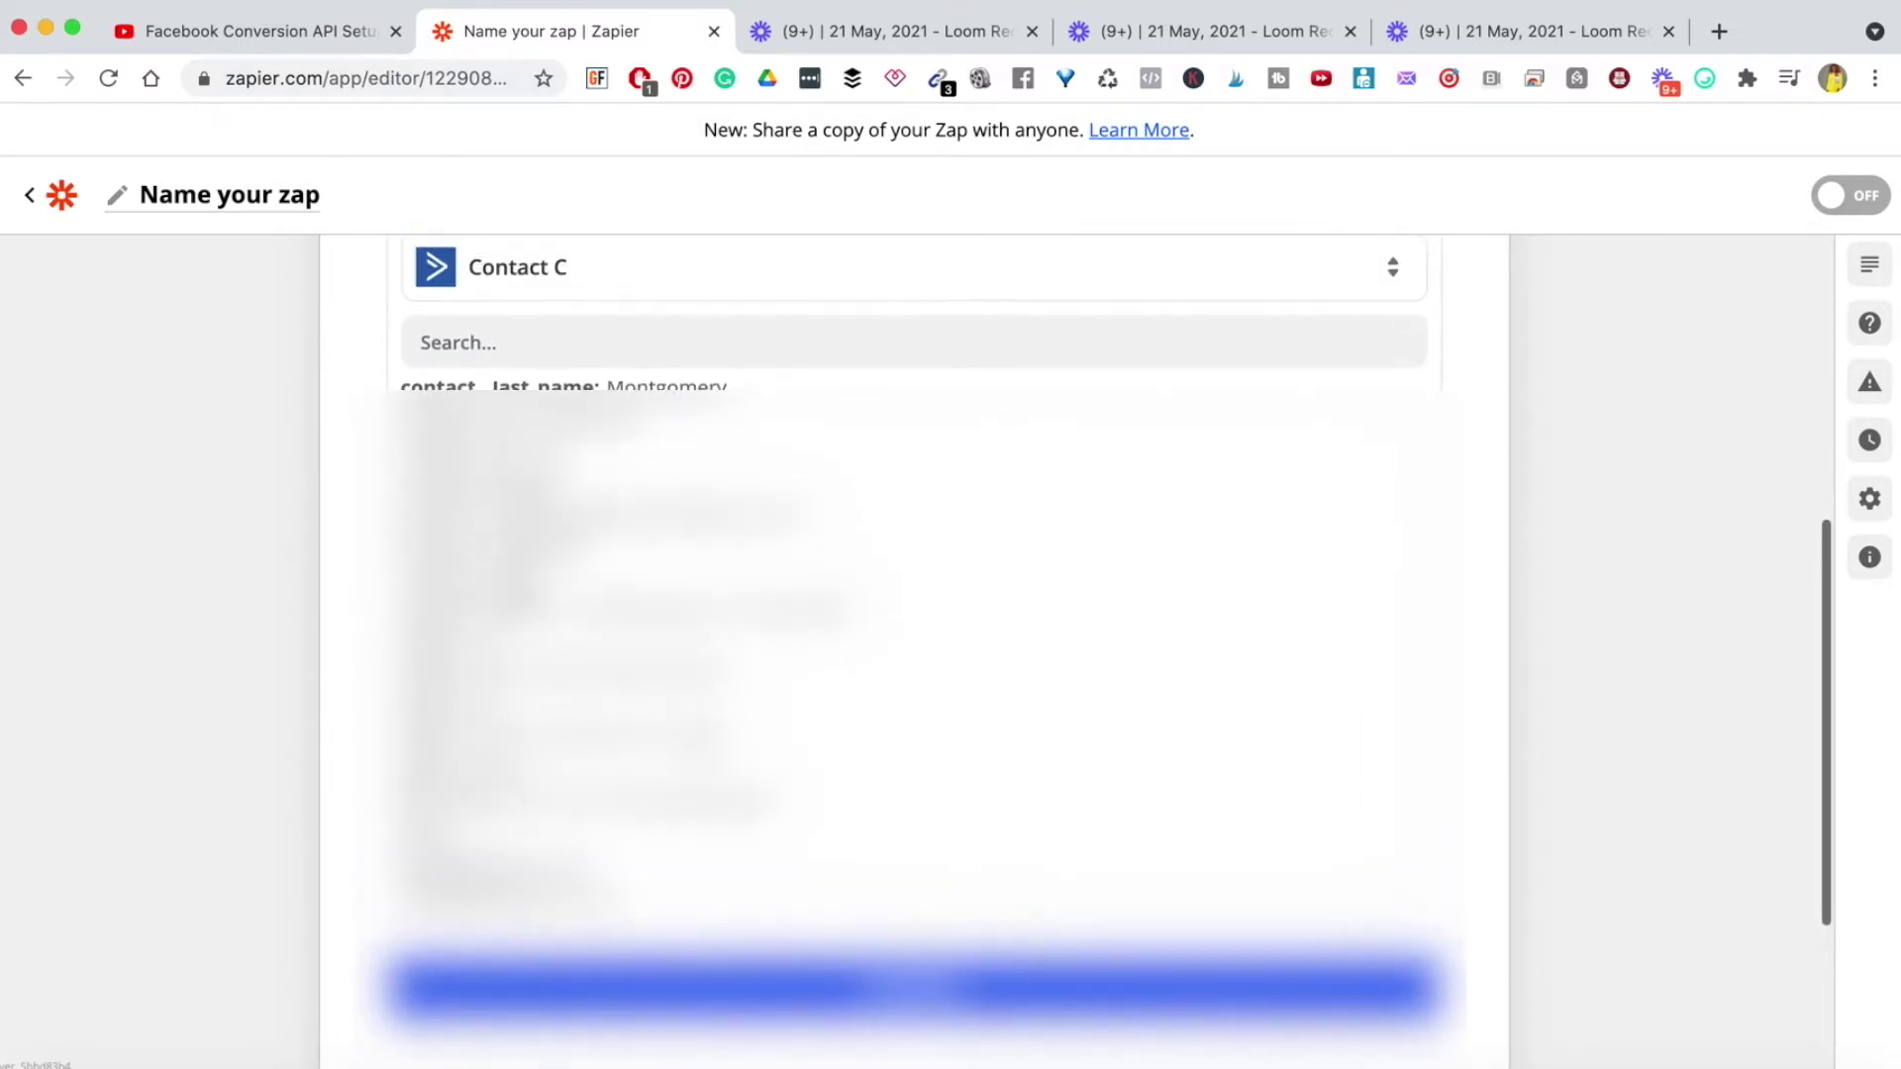
scroll(1484, 705, up, 1)
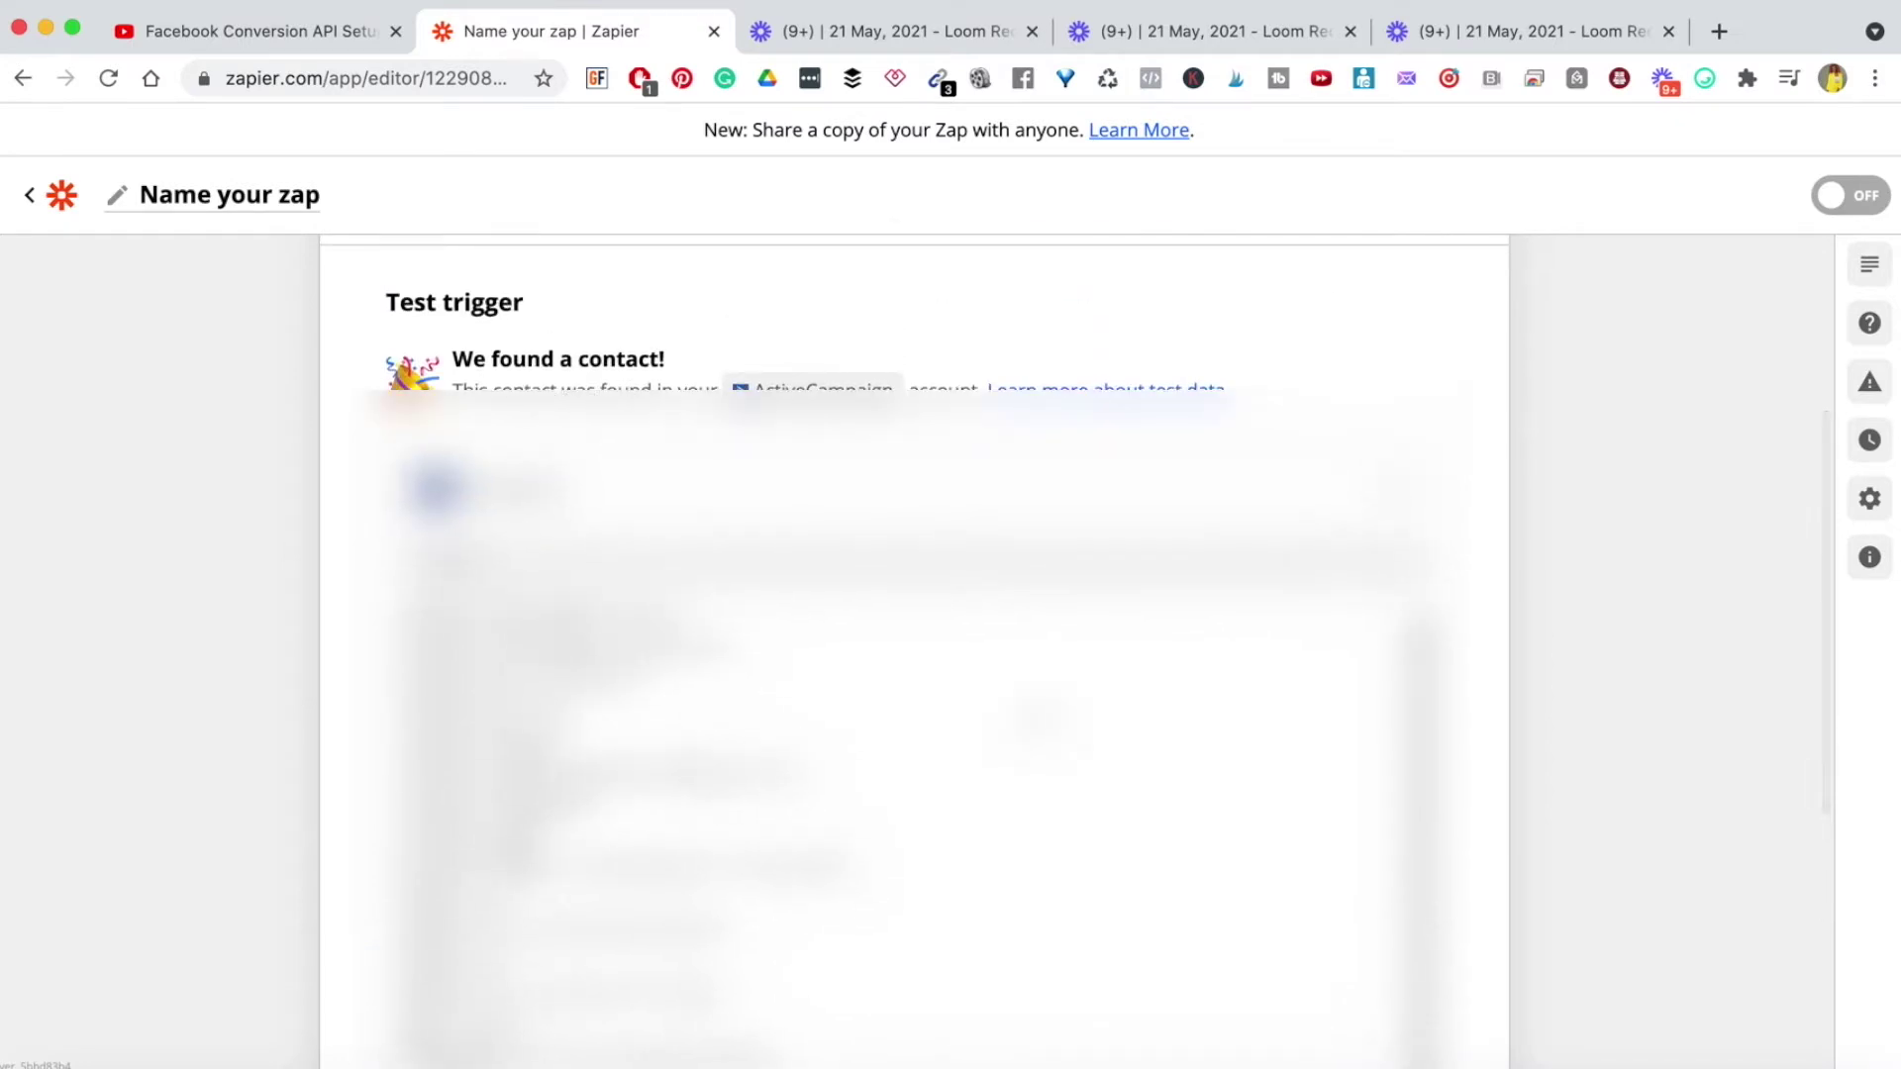
scroll(1482, 705, down, 5)
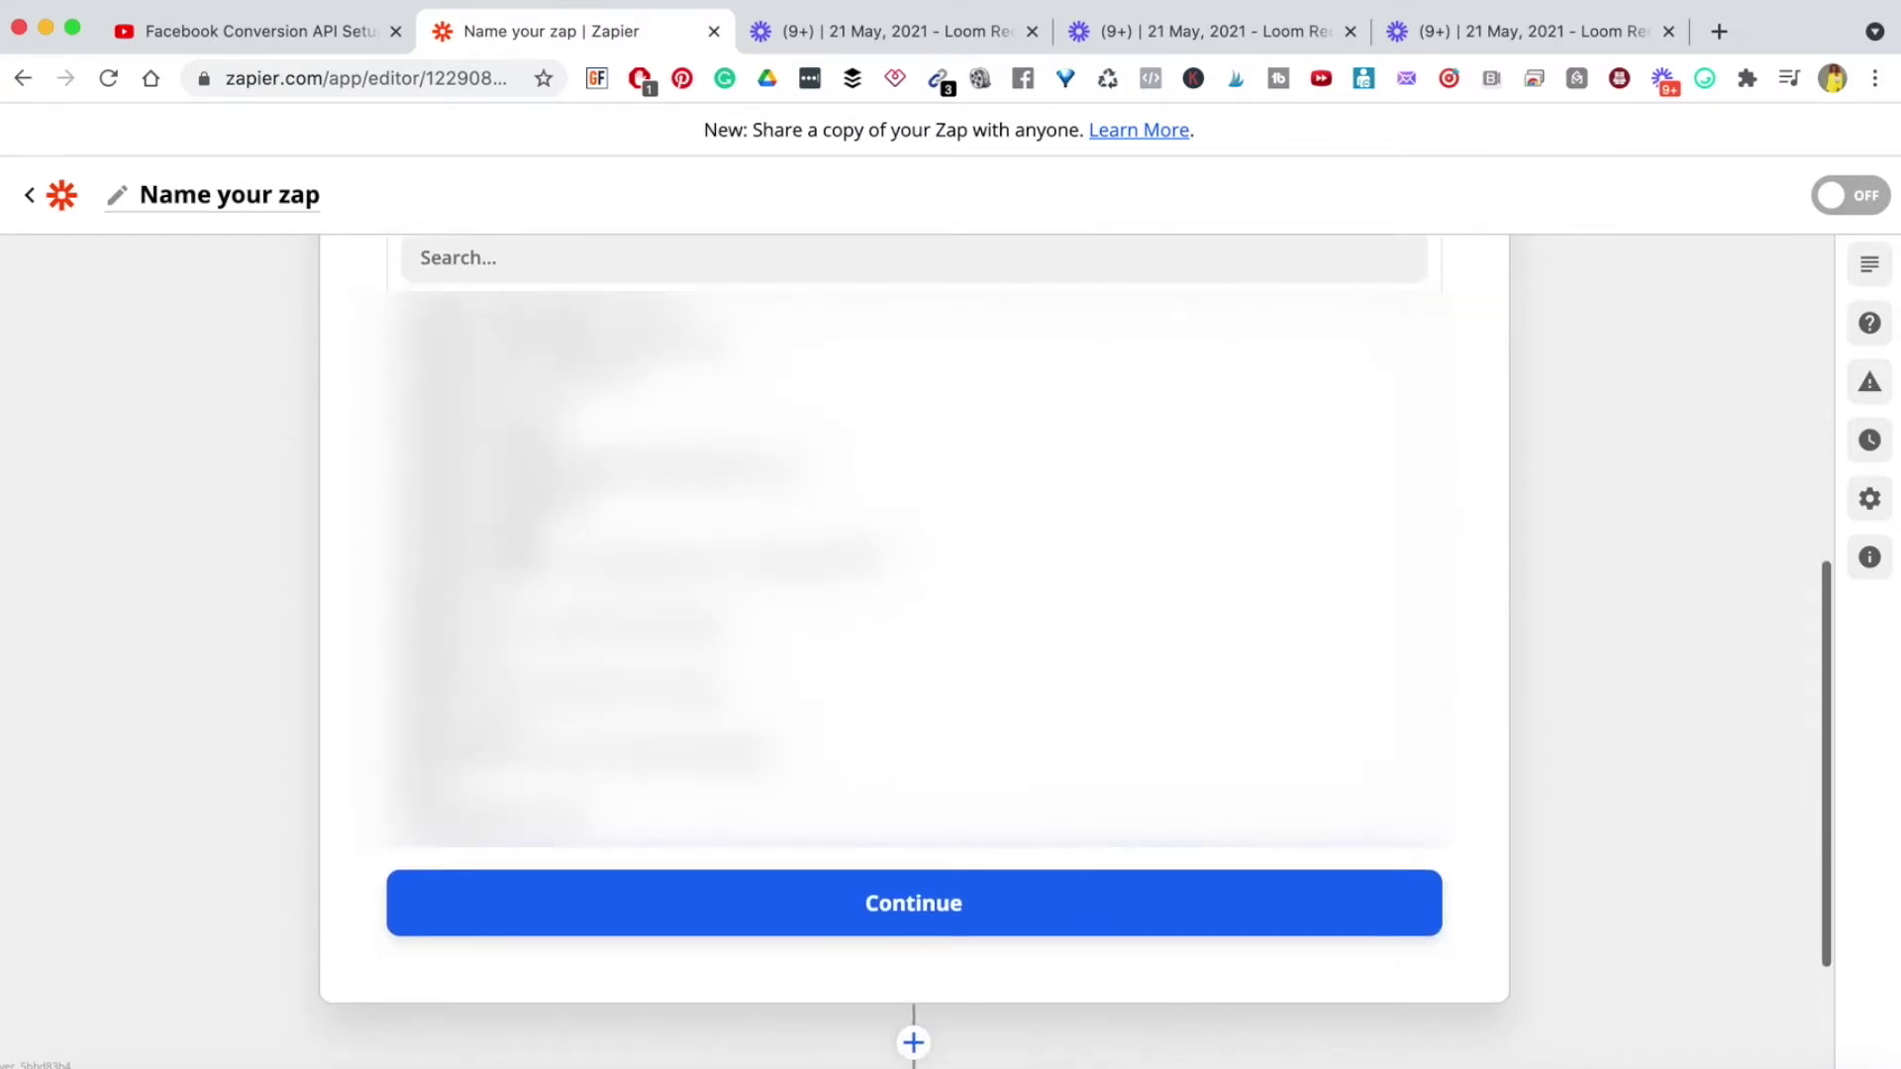
click(921, 913)
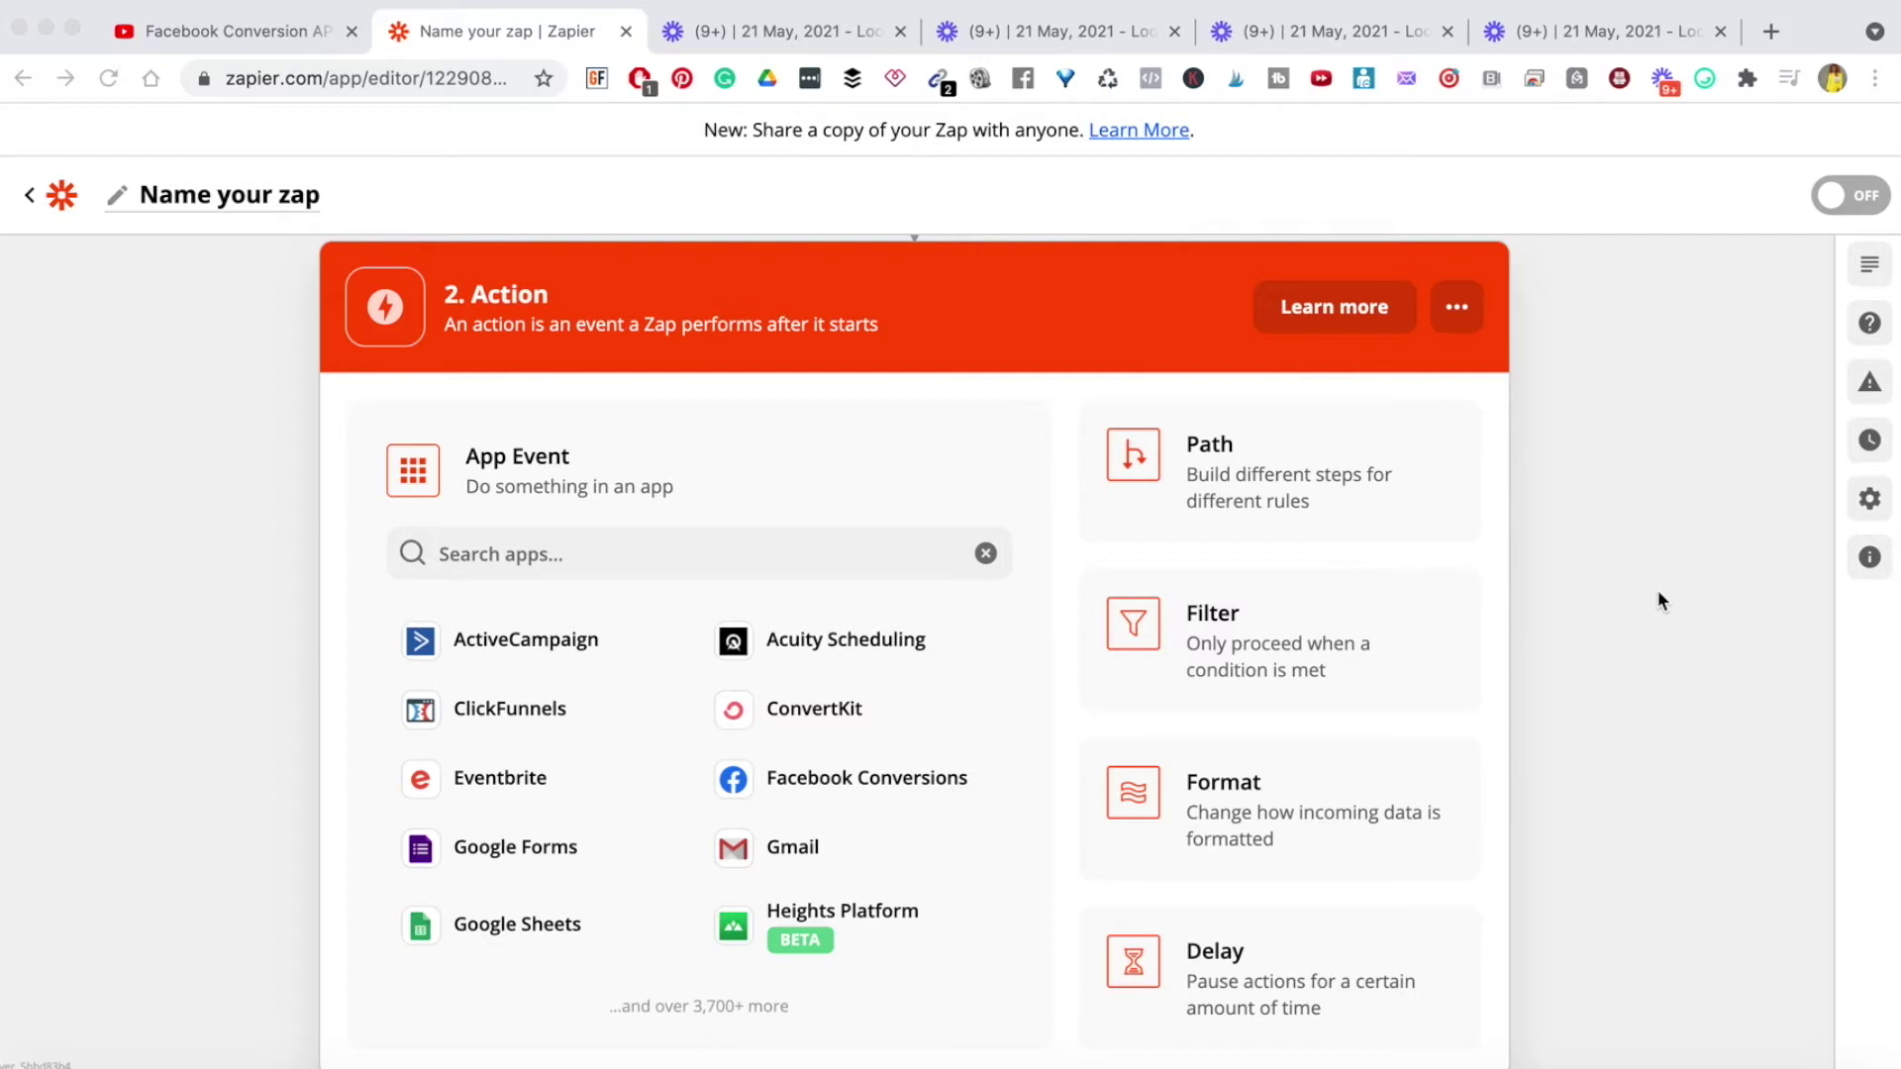
Step: Choose Facebook Conversions as the action app with Send Lead Event as its event
scroll(1662, 601, down, 1)
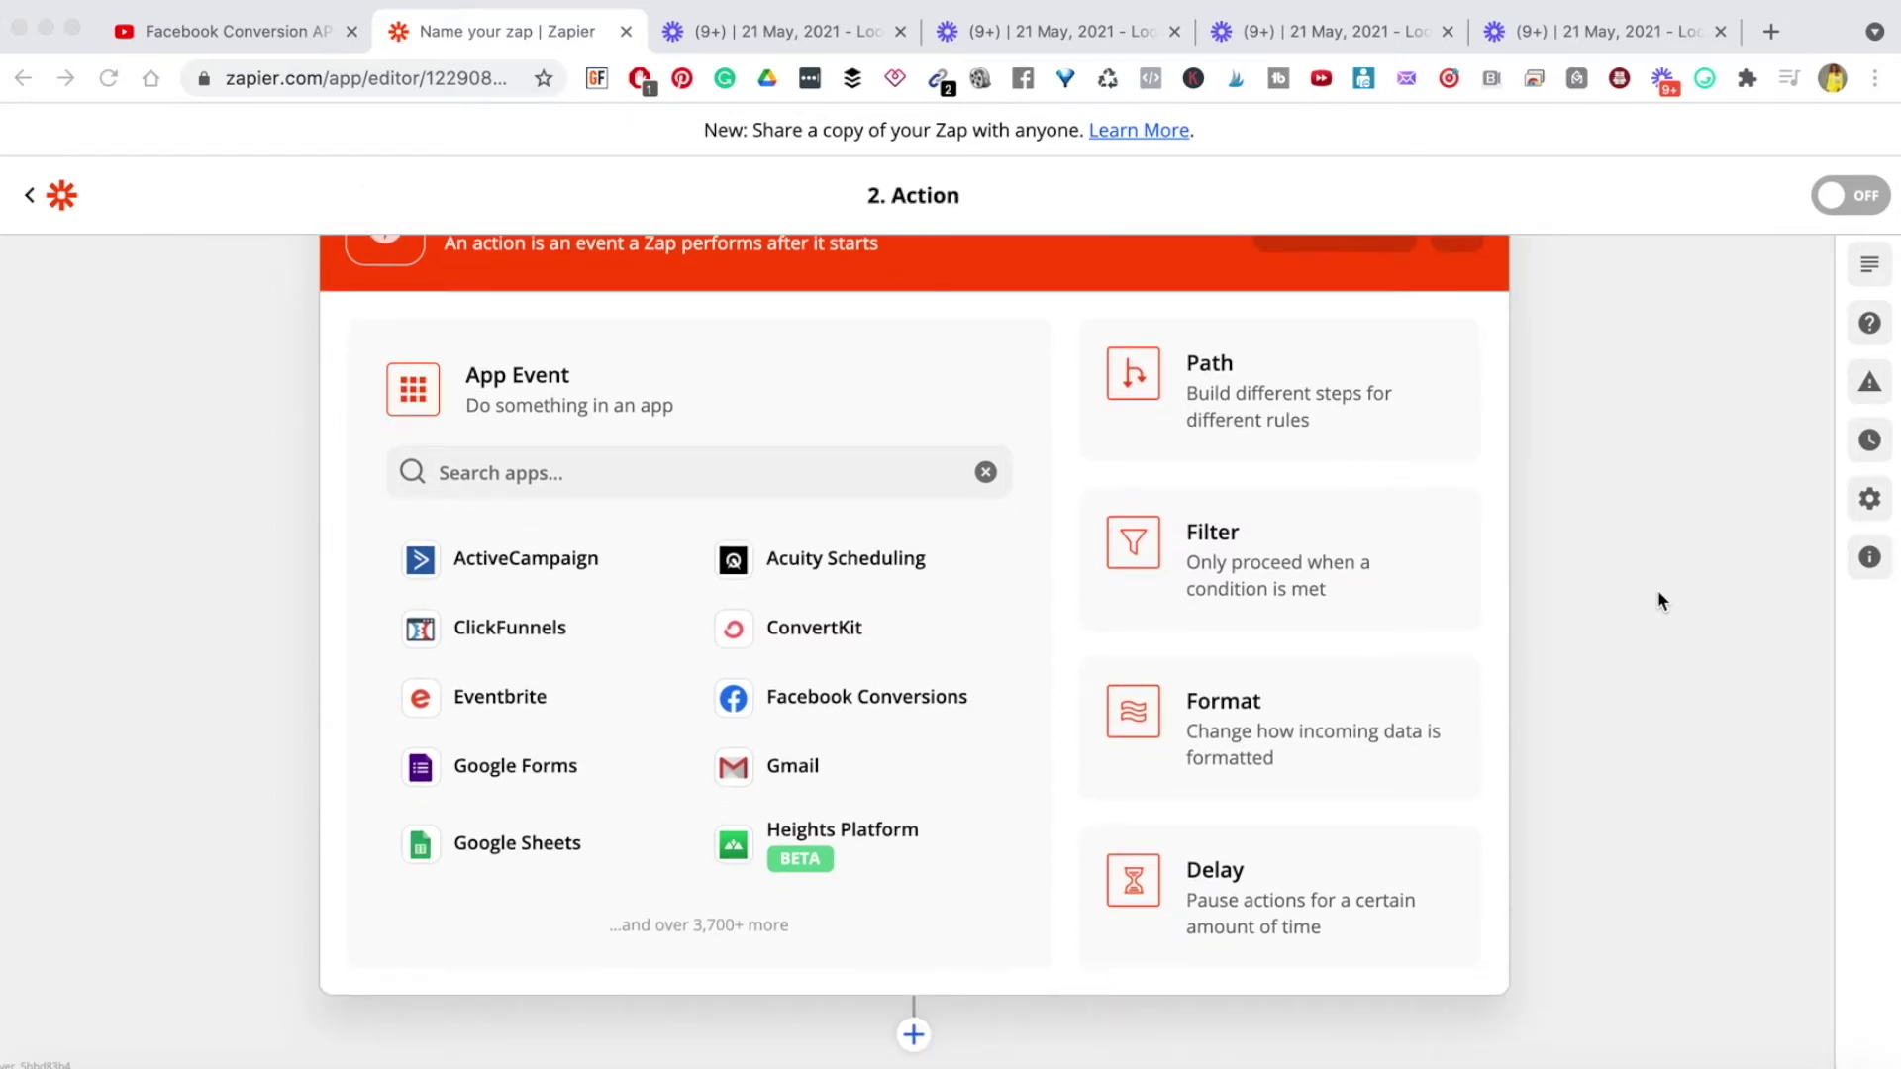
click(573, 457)
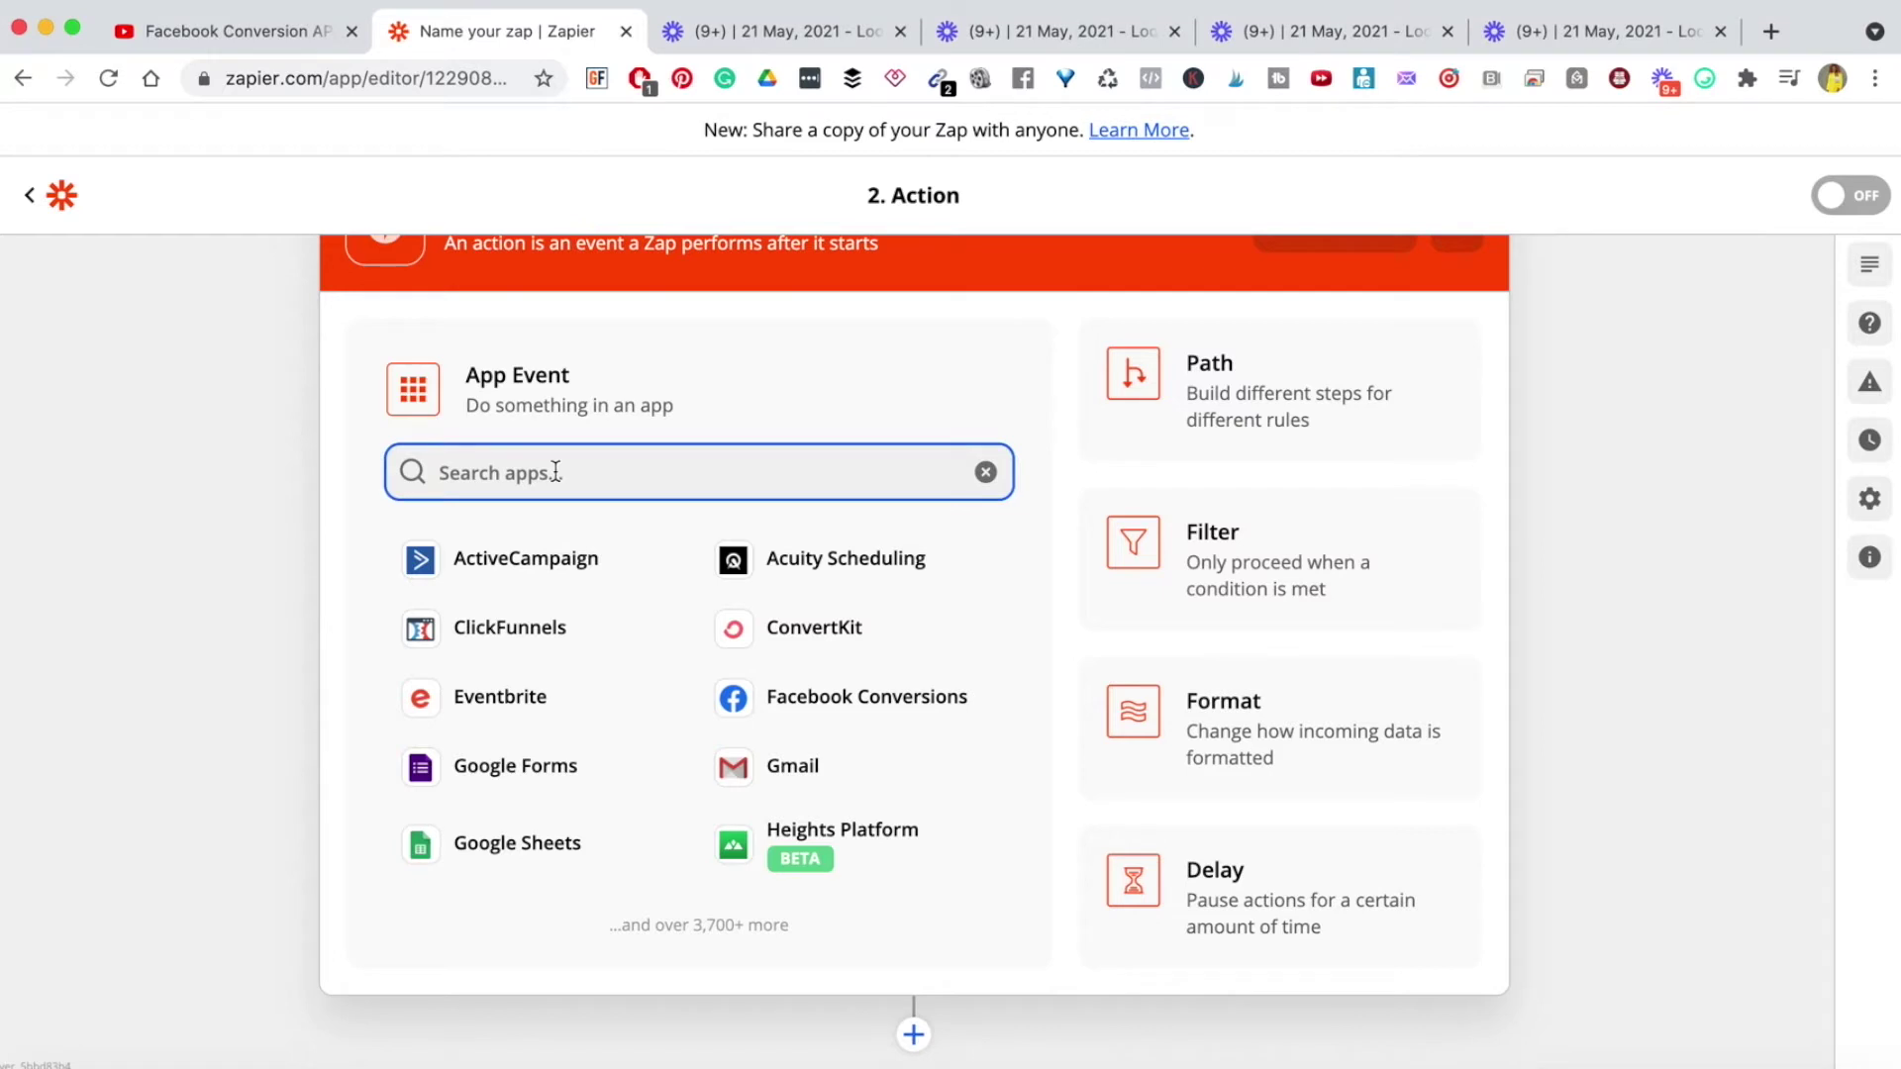
text(facebook con)
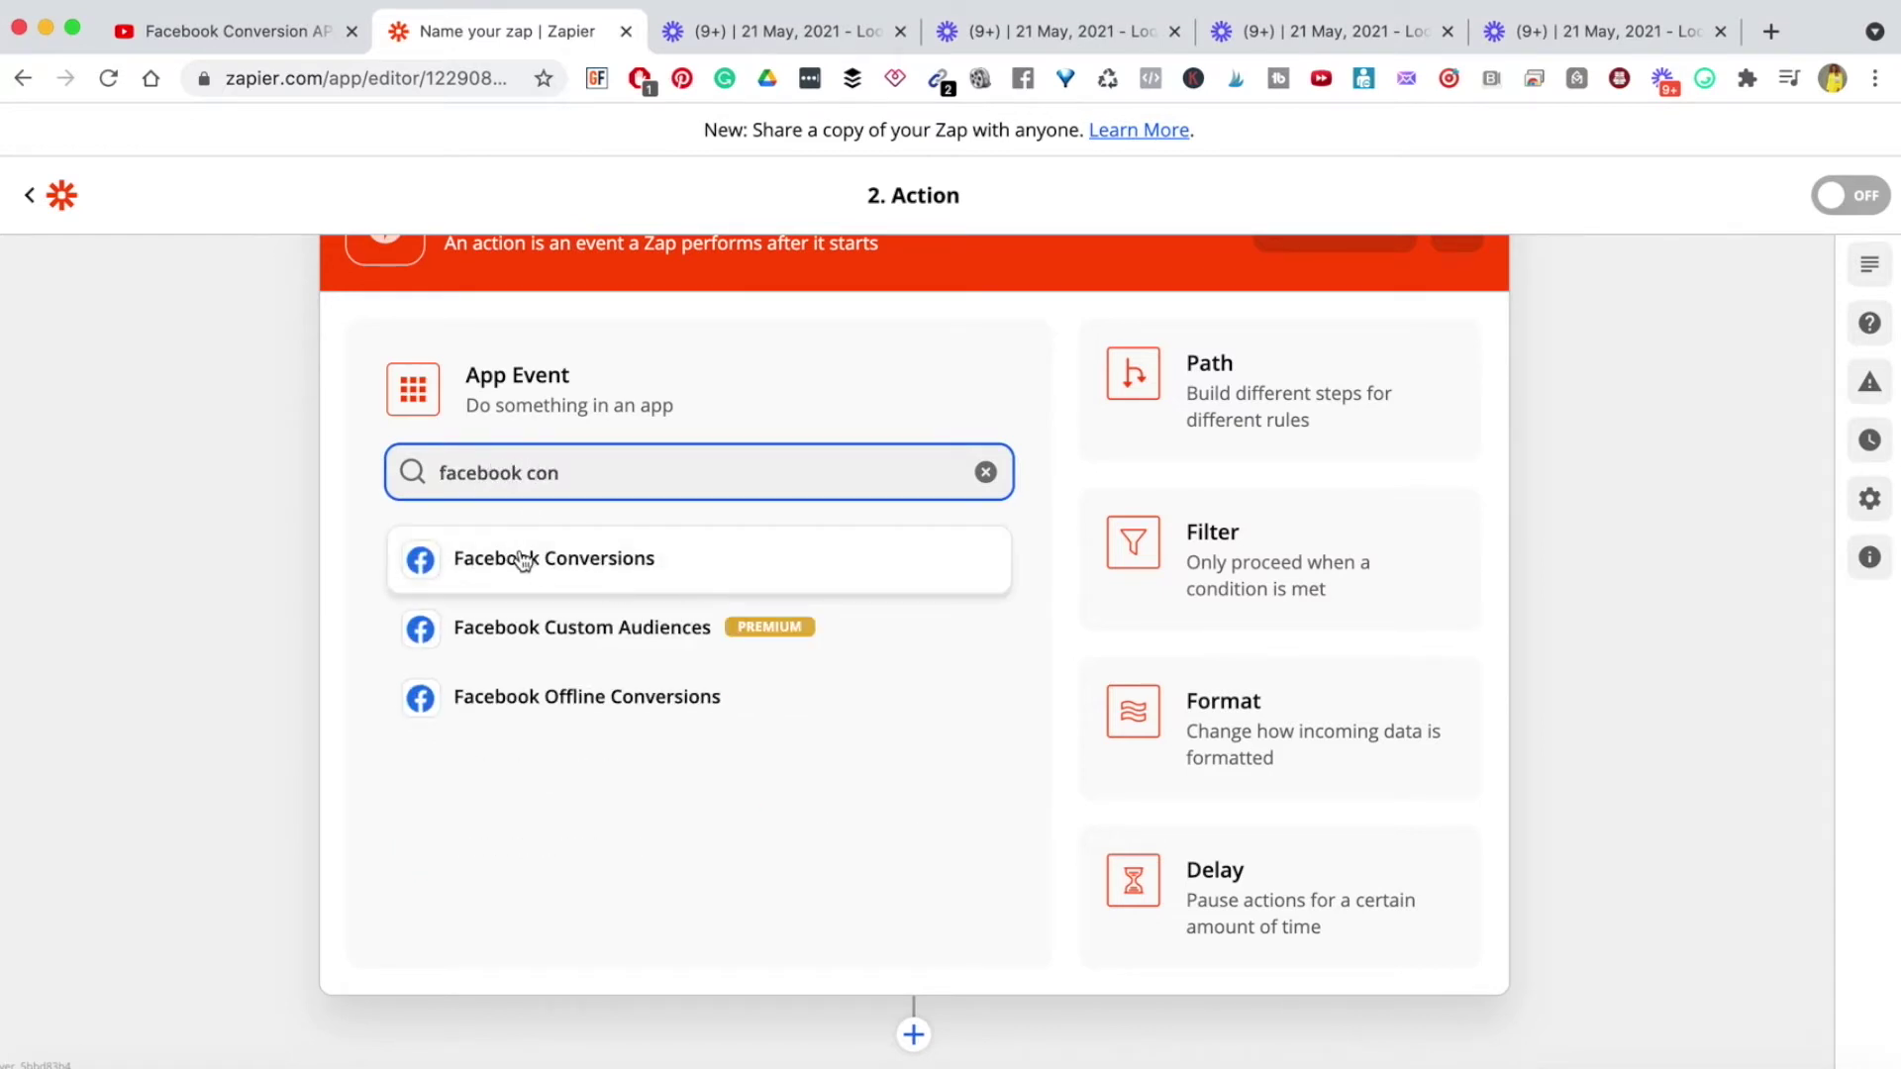
click(565, 554)
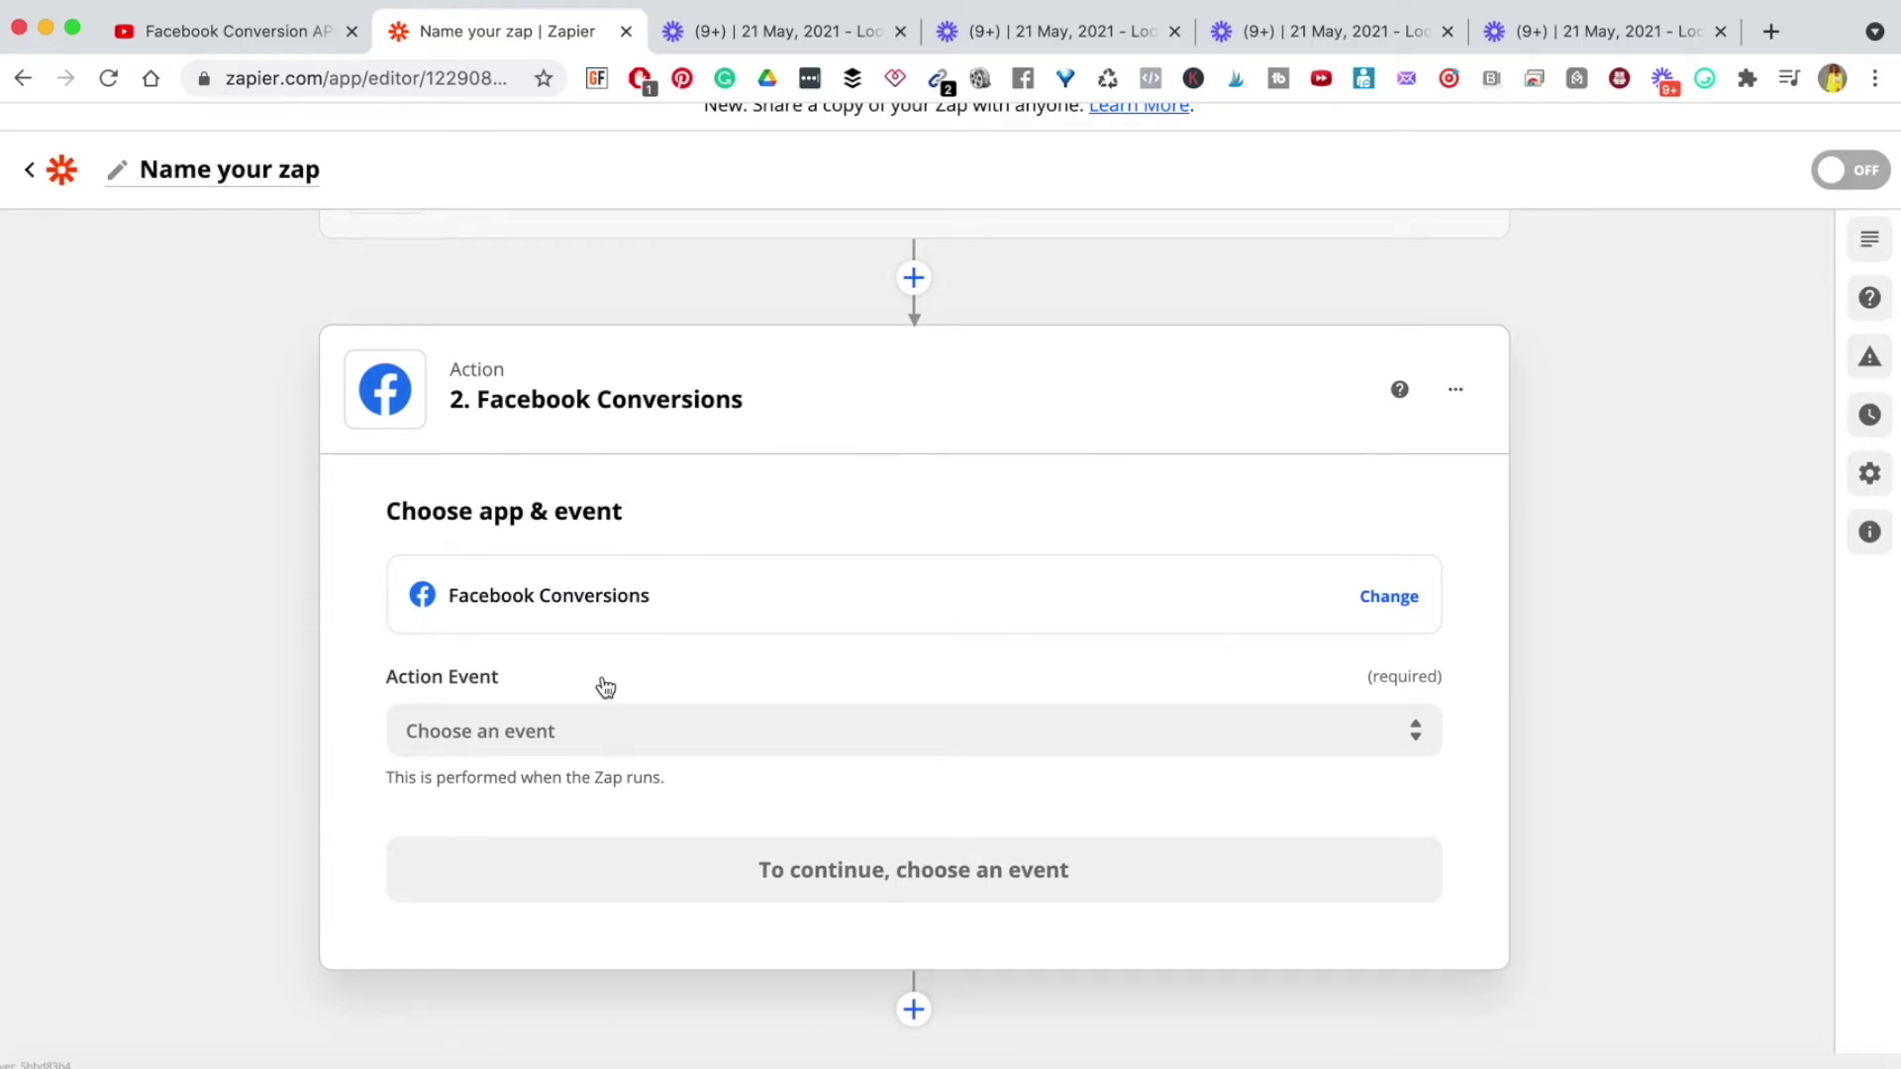
click(573, 728)
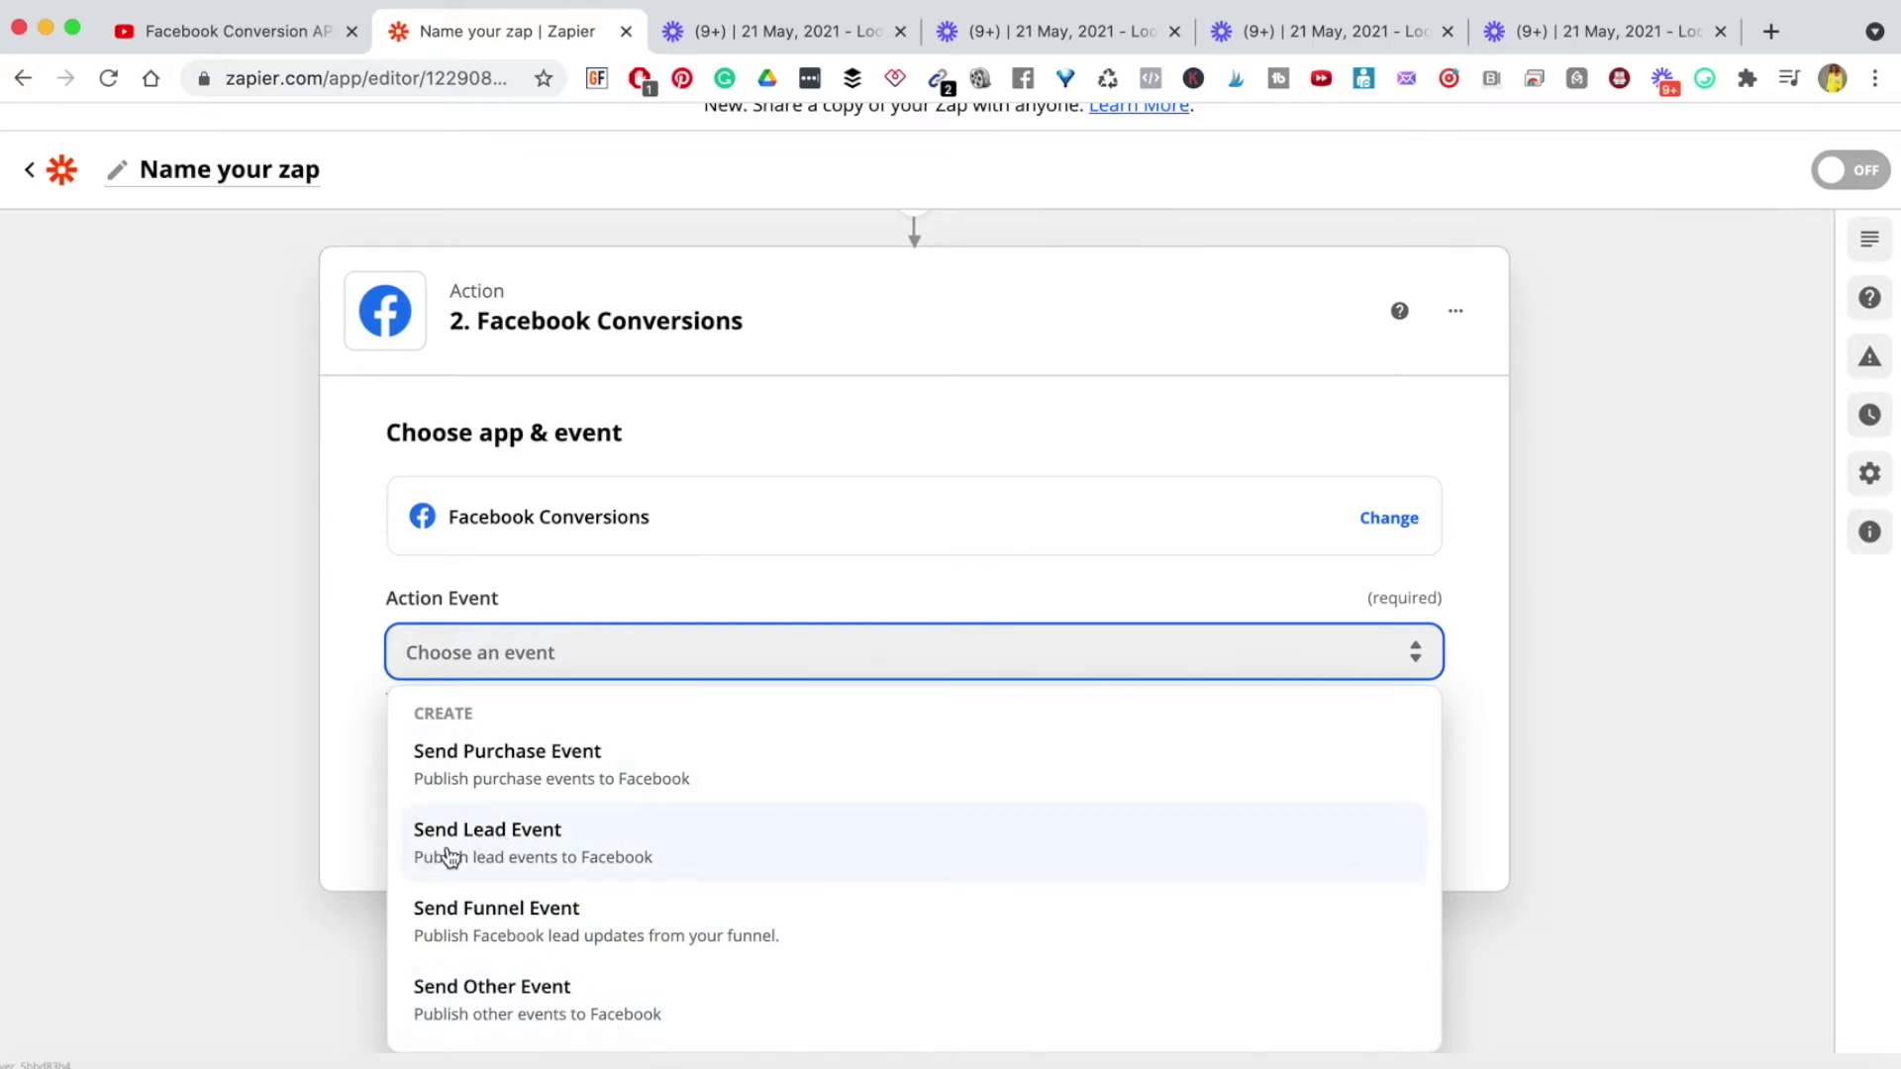
click(496, 868)
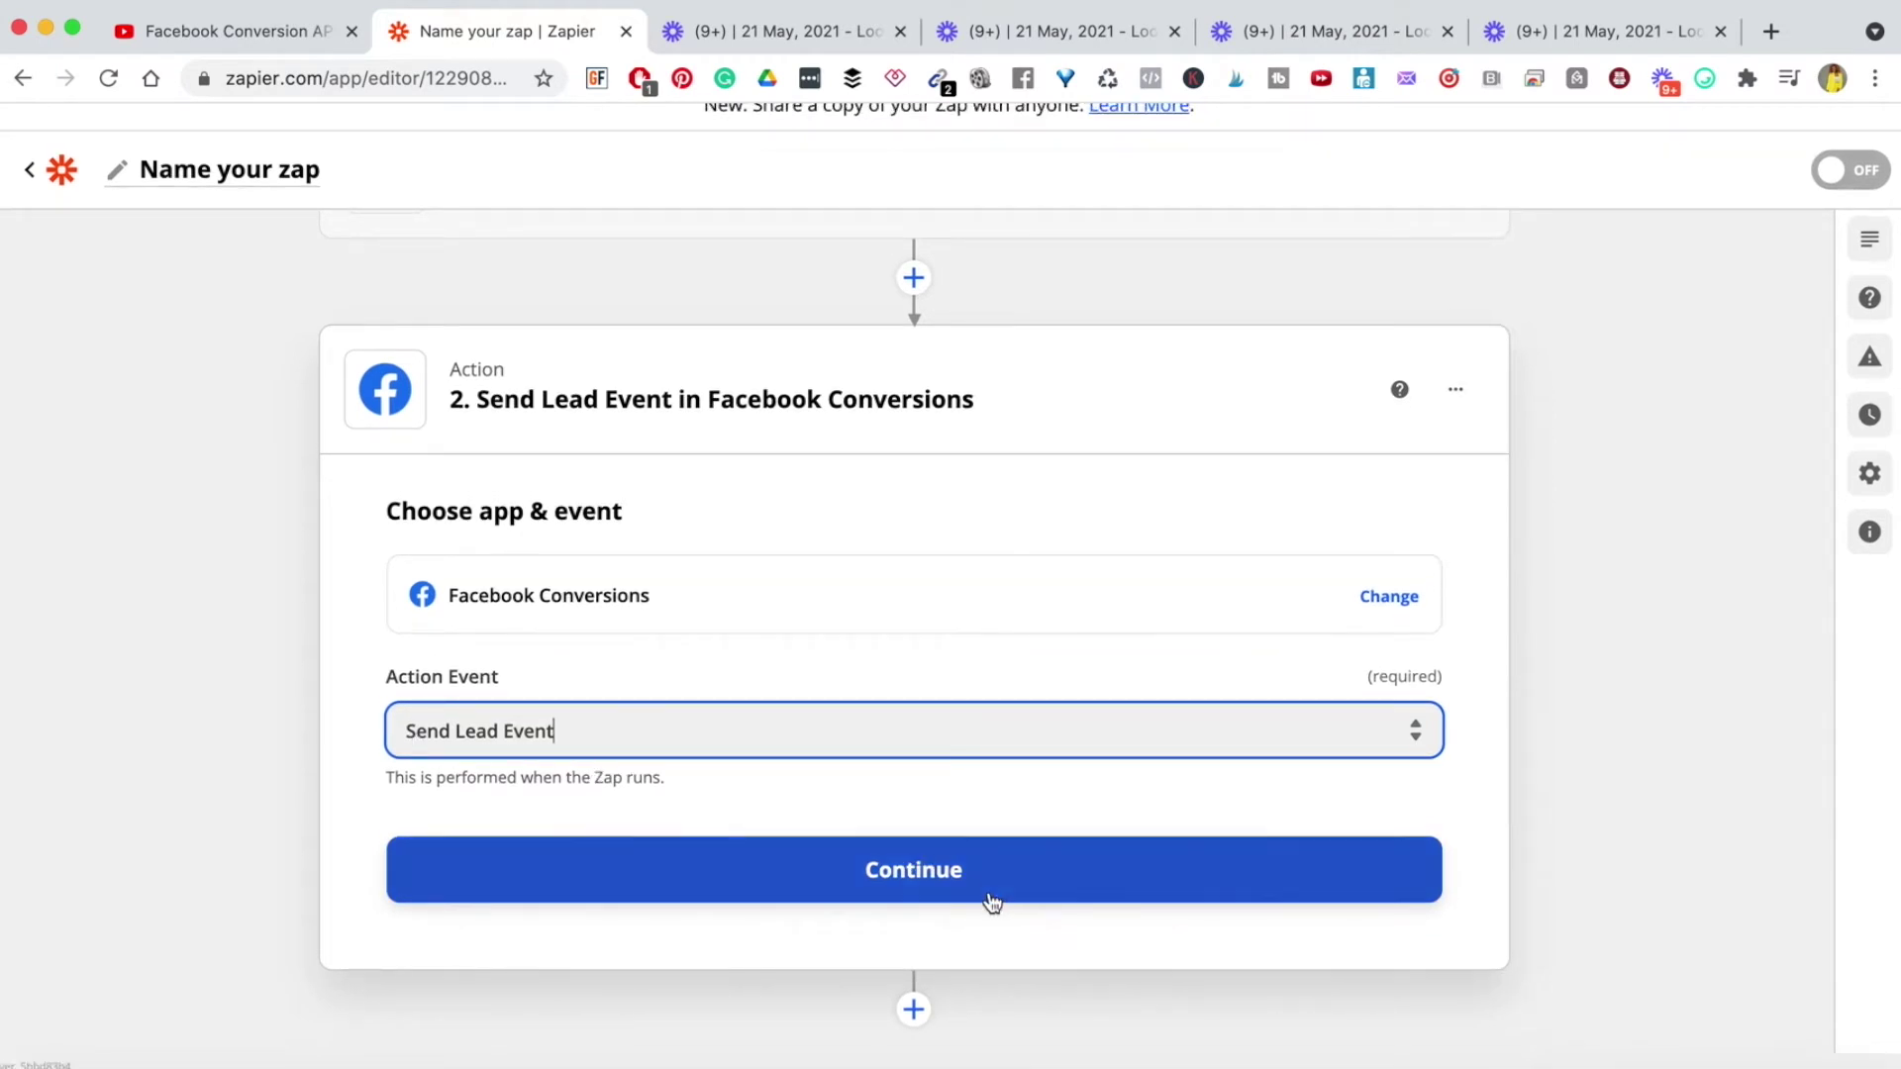
click(917, 887)
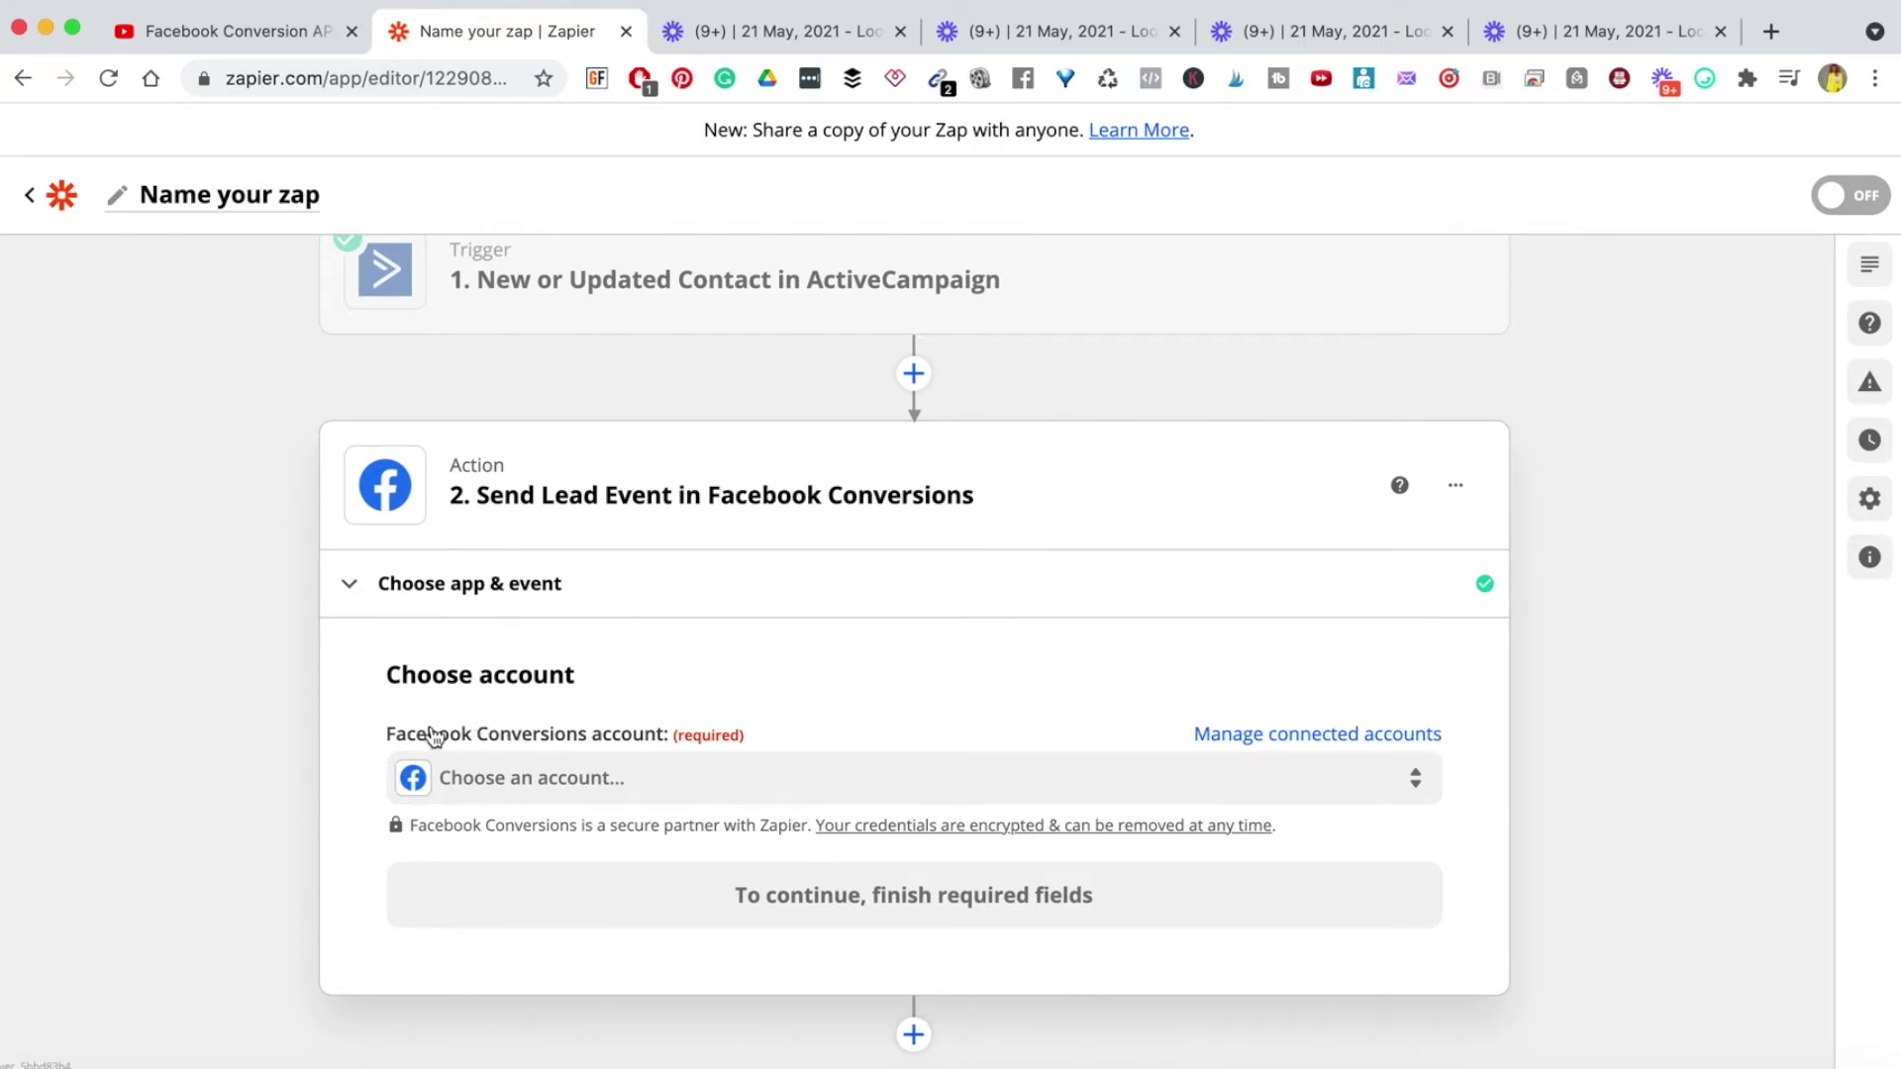
Step: Select the connected Facebook Conversions account for the Send Lead Event step
scroll(543, 745, down, 1)
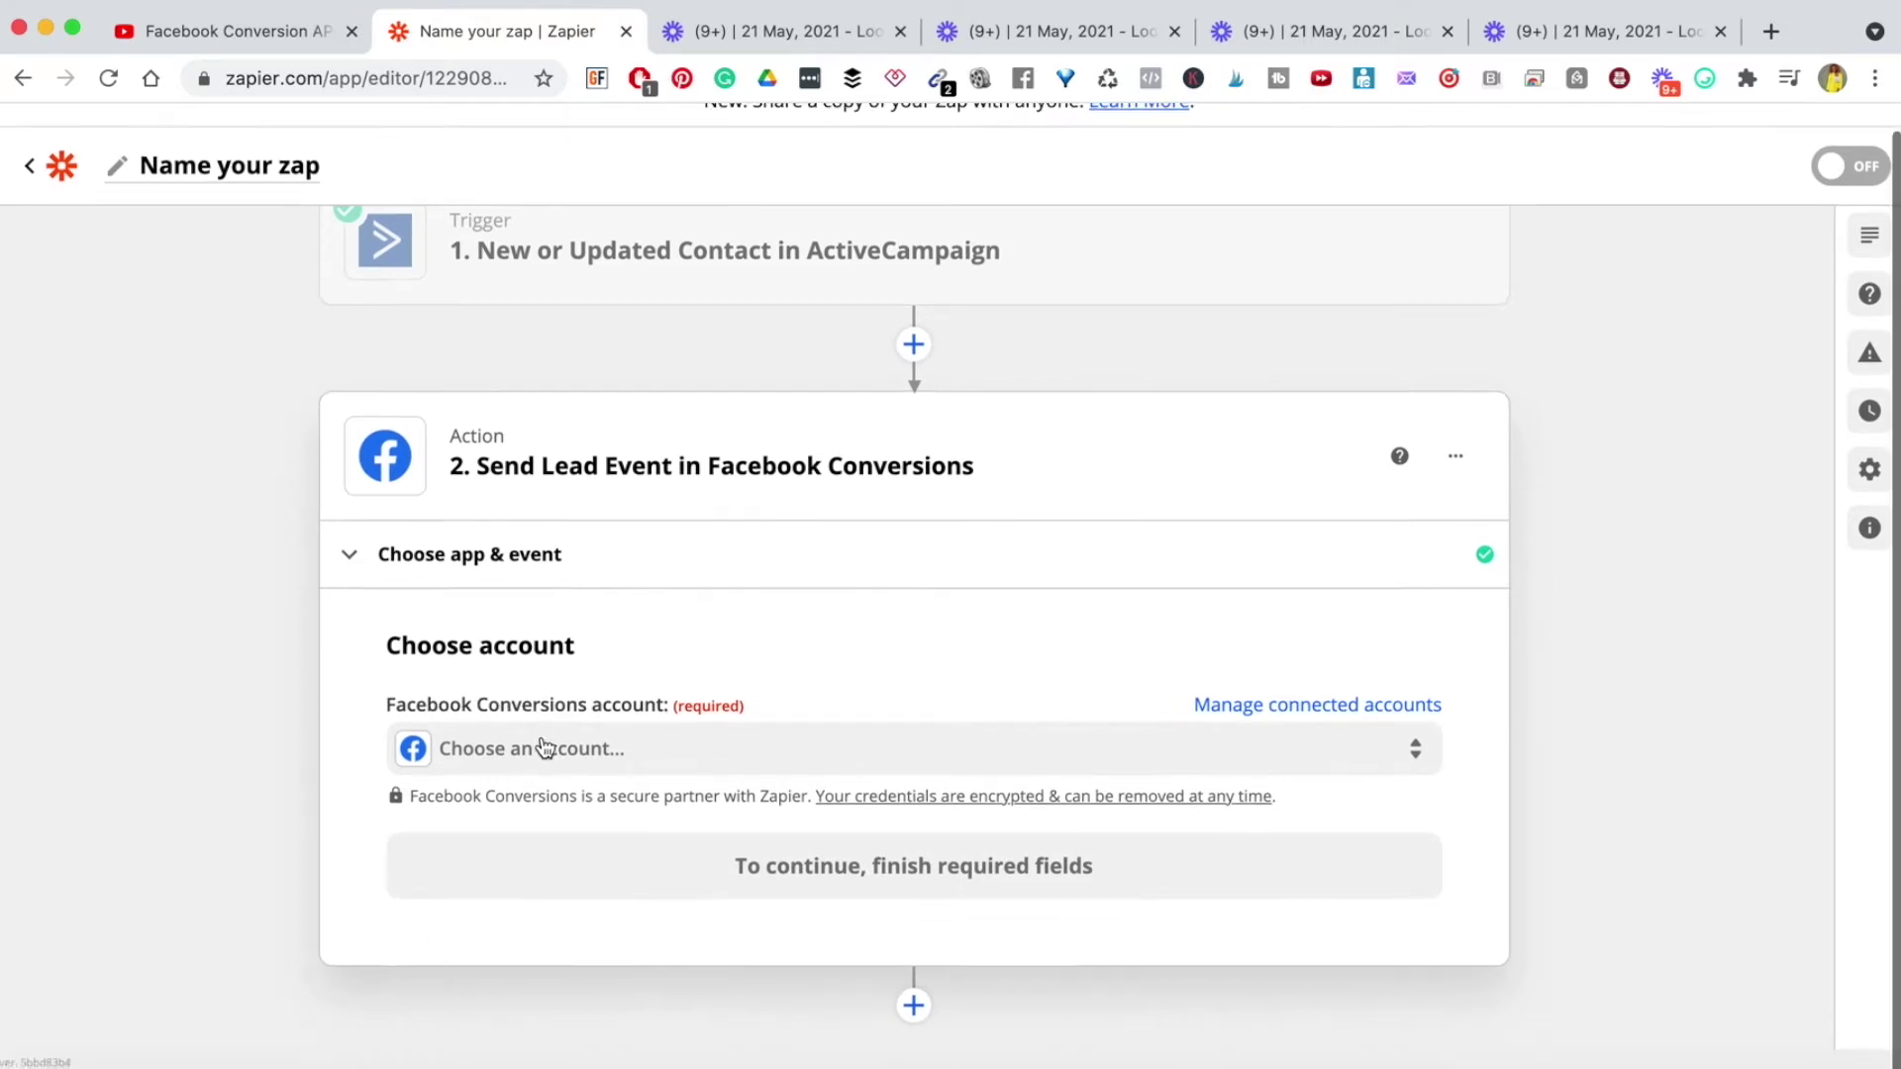
click(704, 757)
scroll(606, 831, down, 1)
click(615, 933)
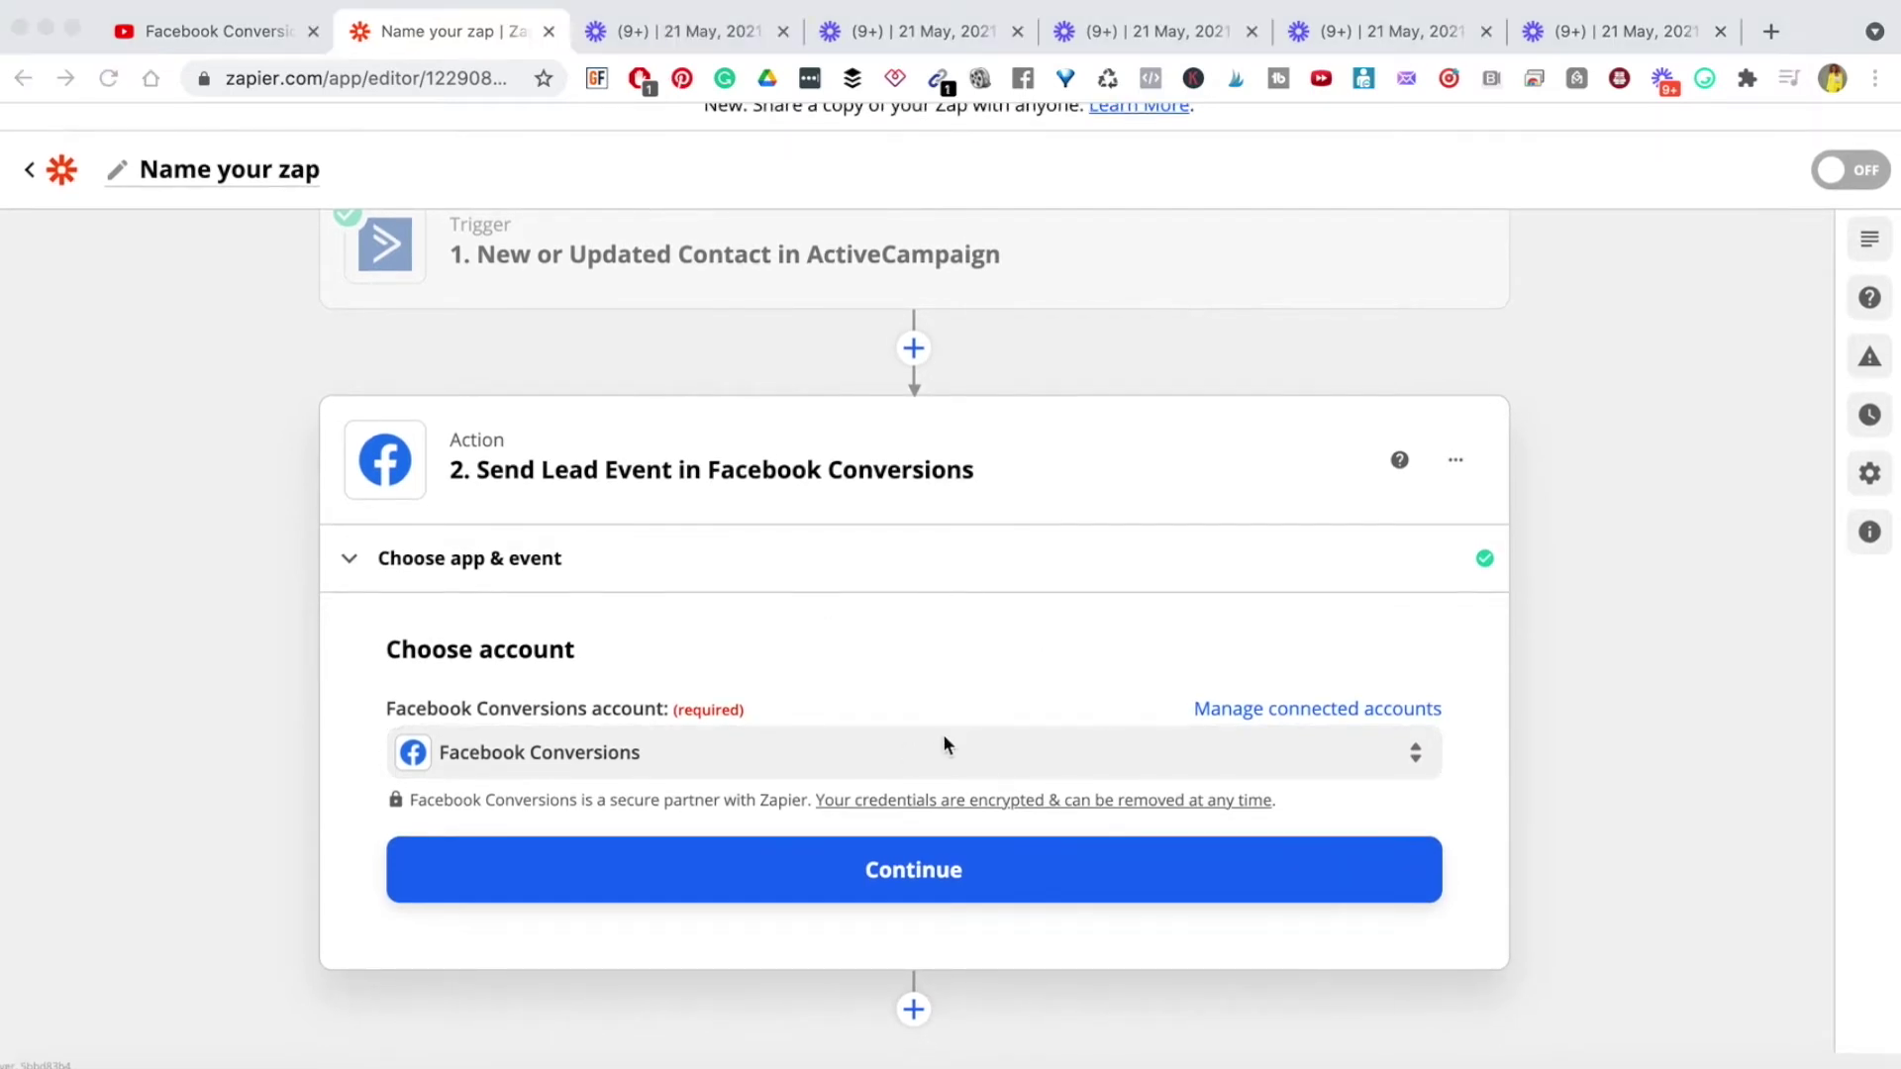
click(908, 872)
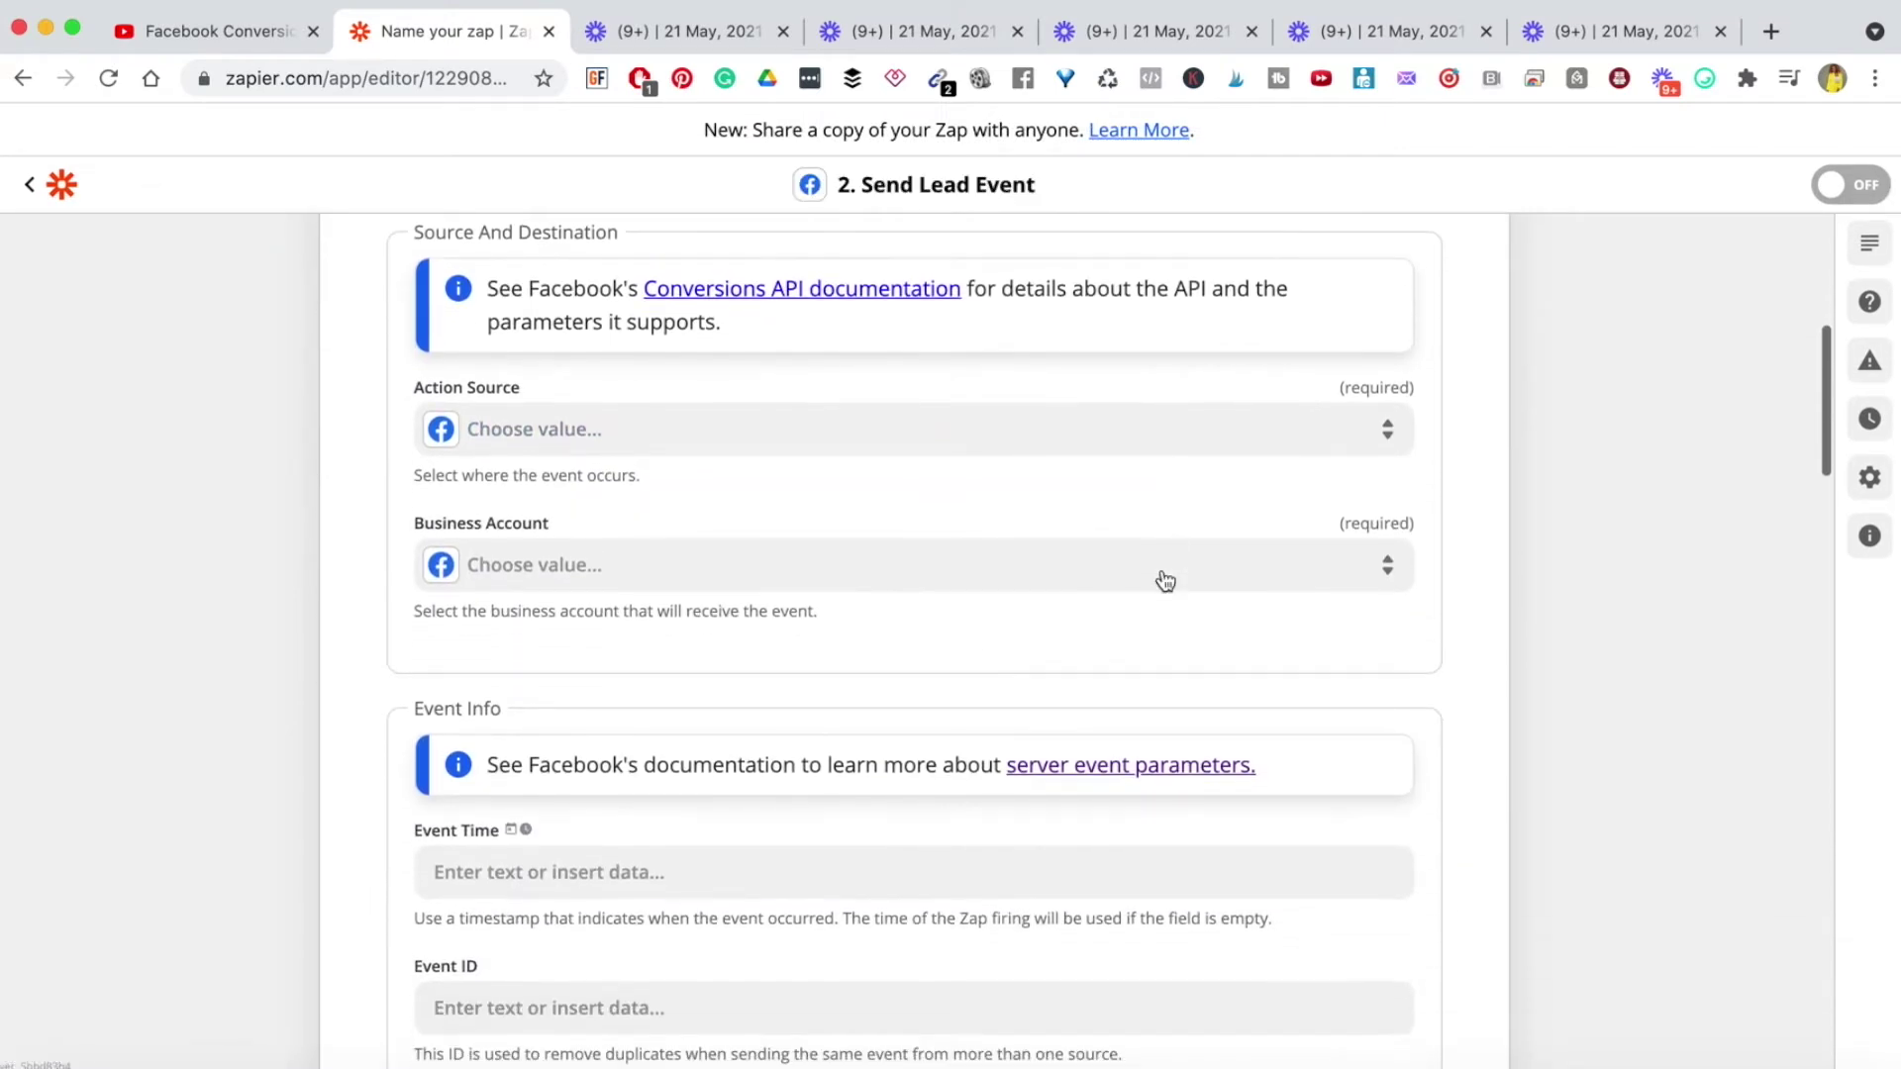
Step: Set the Lead event's Action Source to Website
click(585, 430)
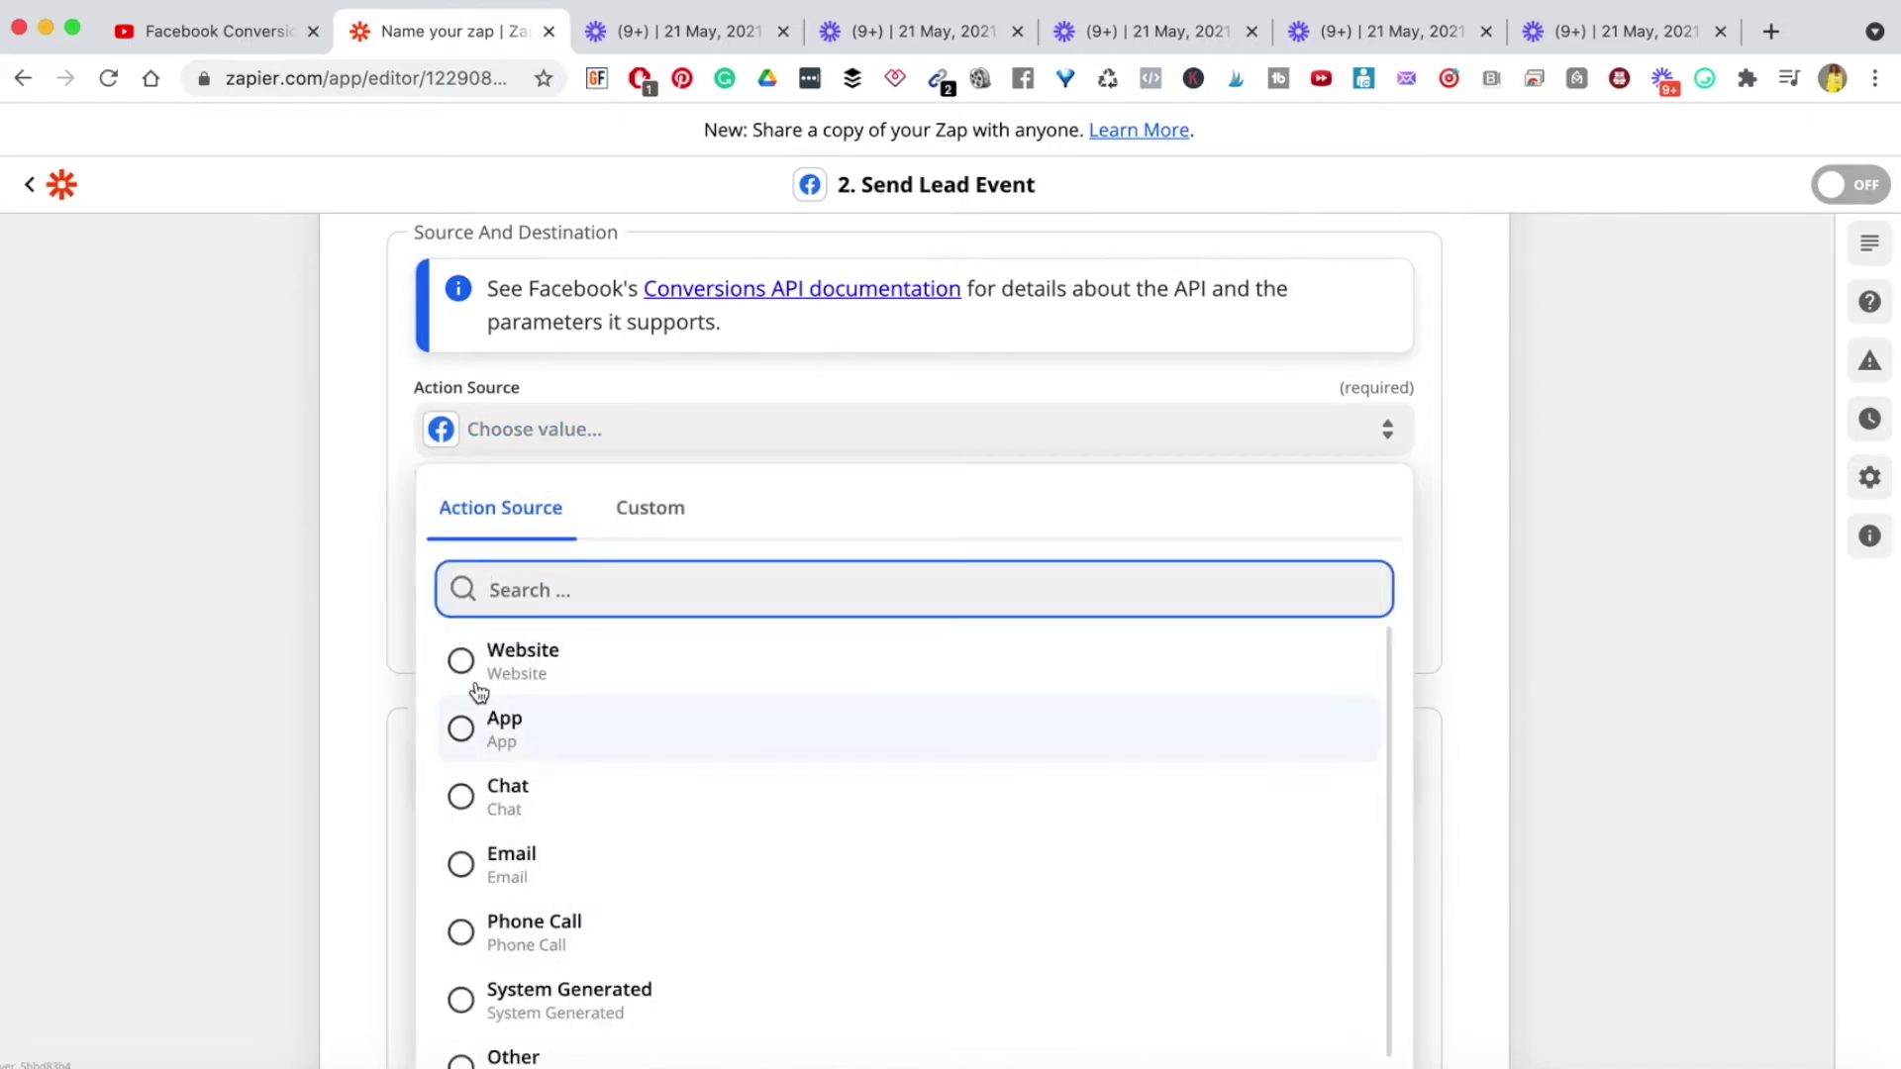
click(592, 673)
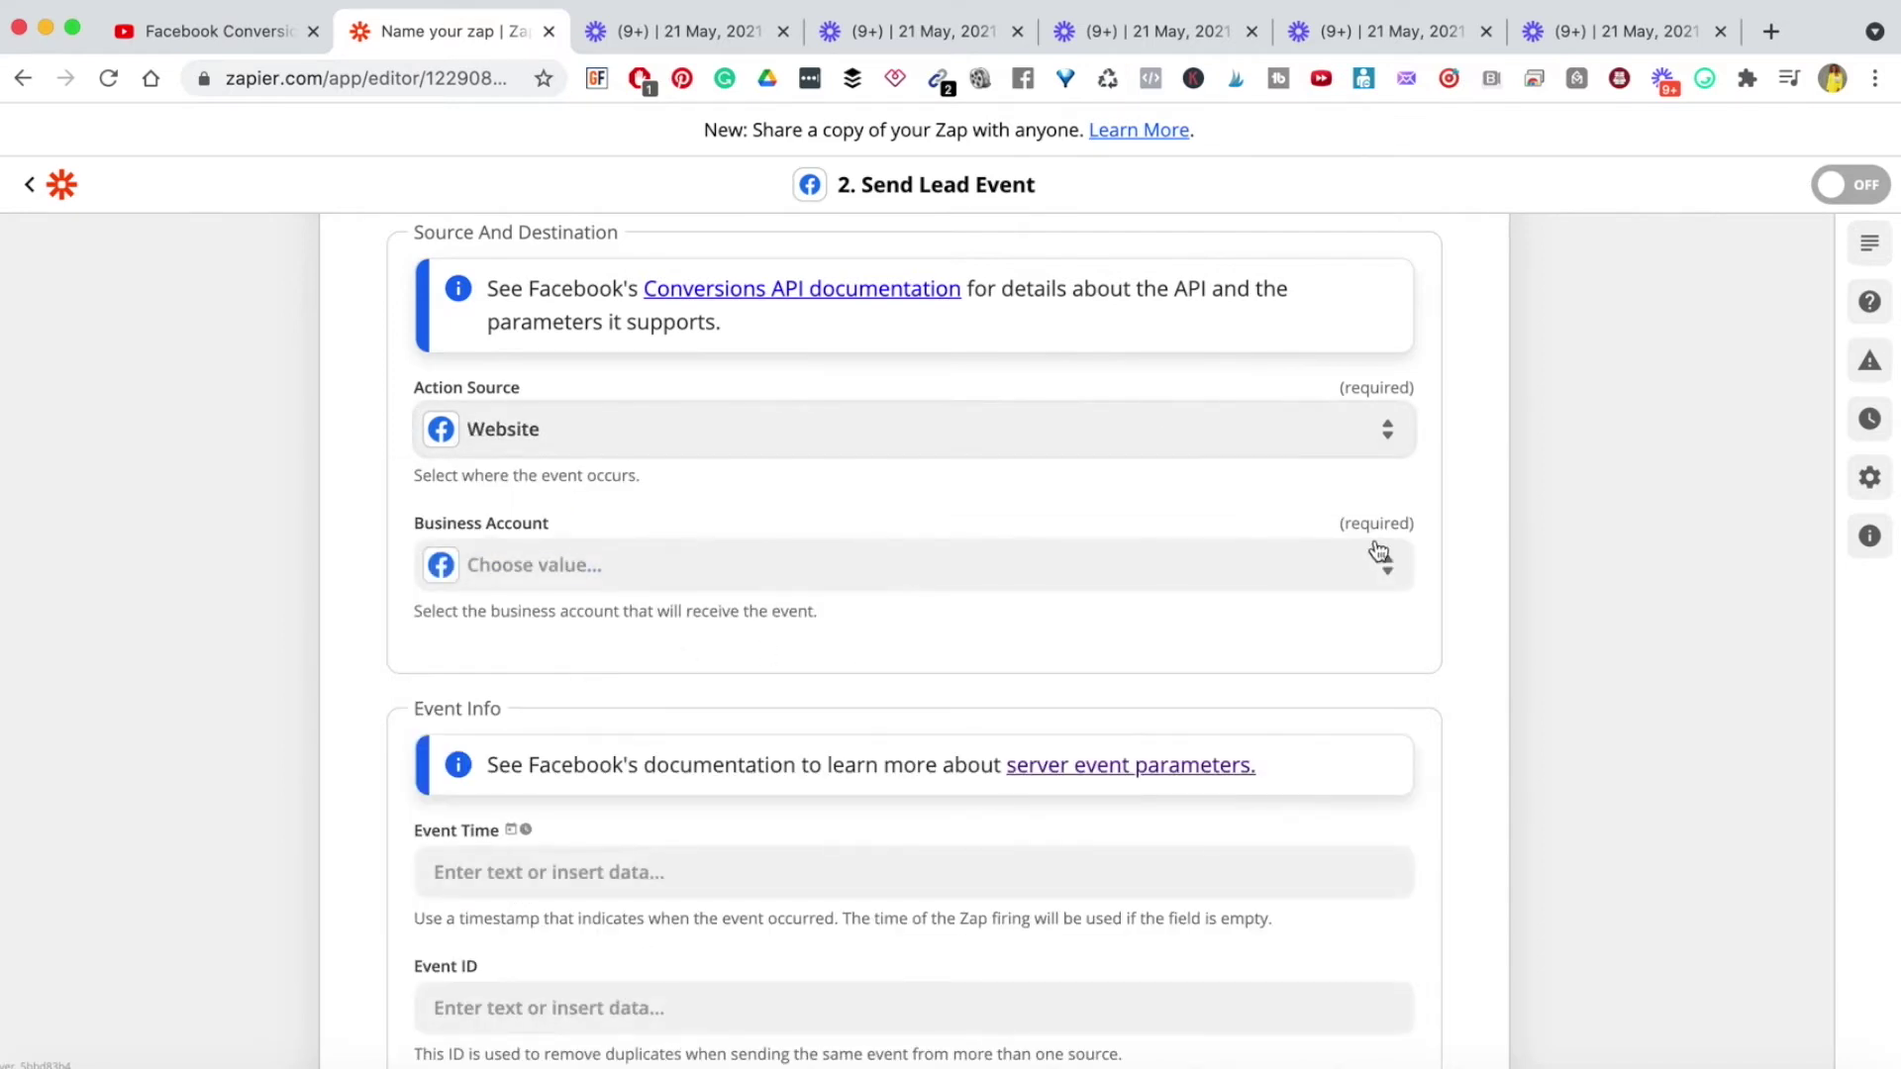
scroll(1604, 611, down, 3)
scroll(1604, 611, up, 2)
scroll(1604, 611, down, 1)
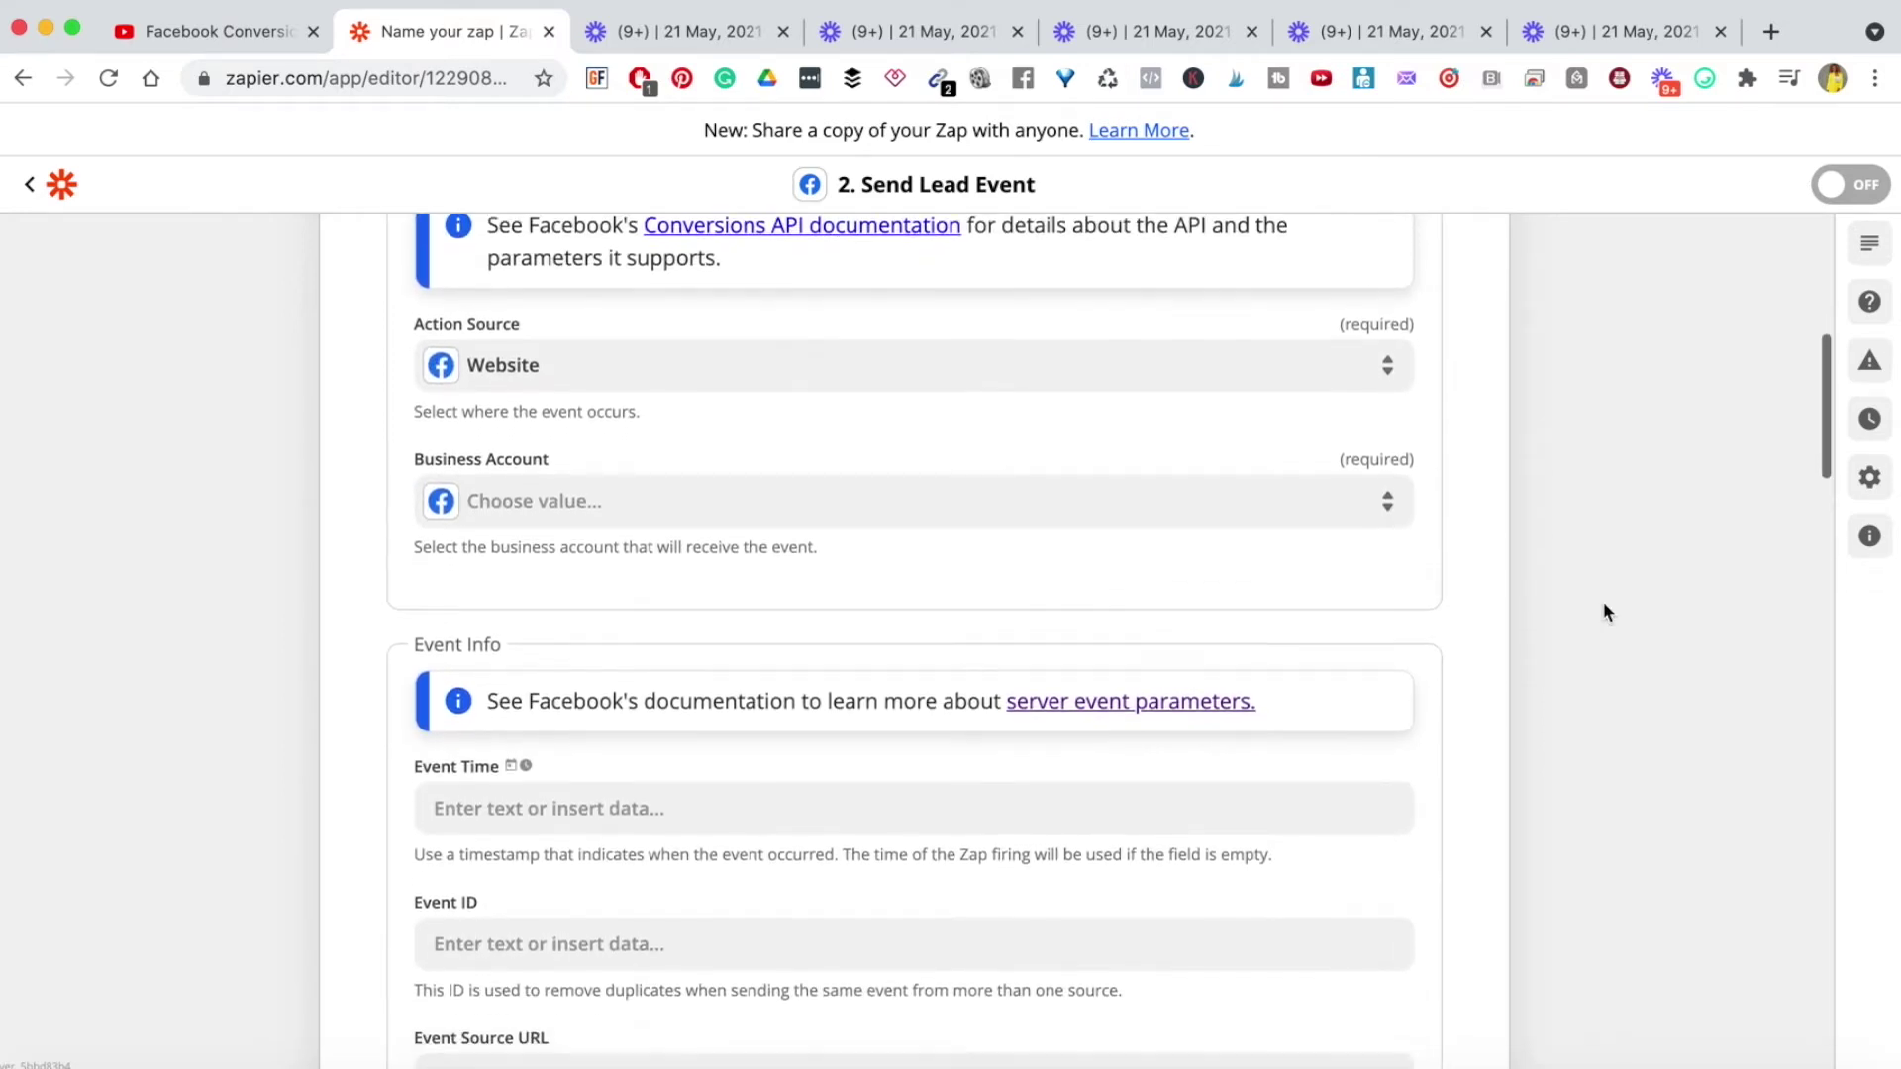
scroll(1604, 611, down, 1)
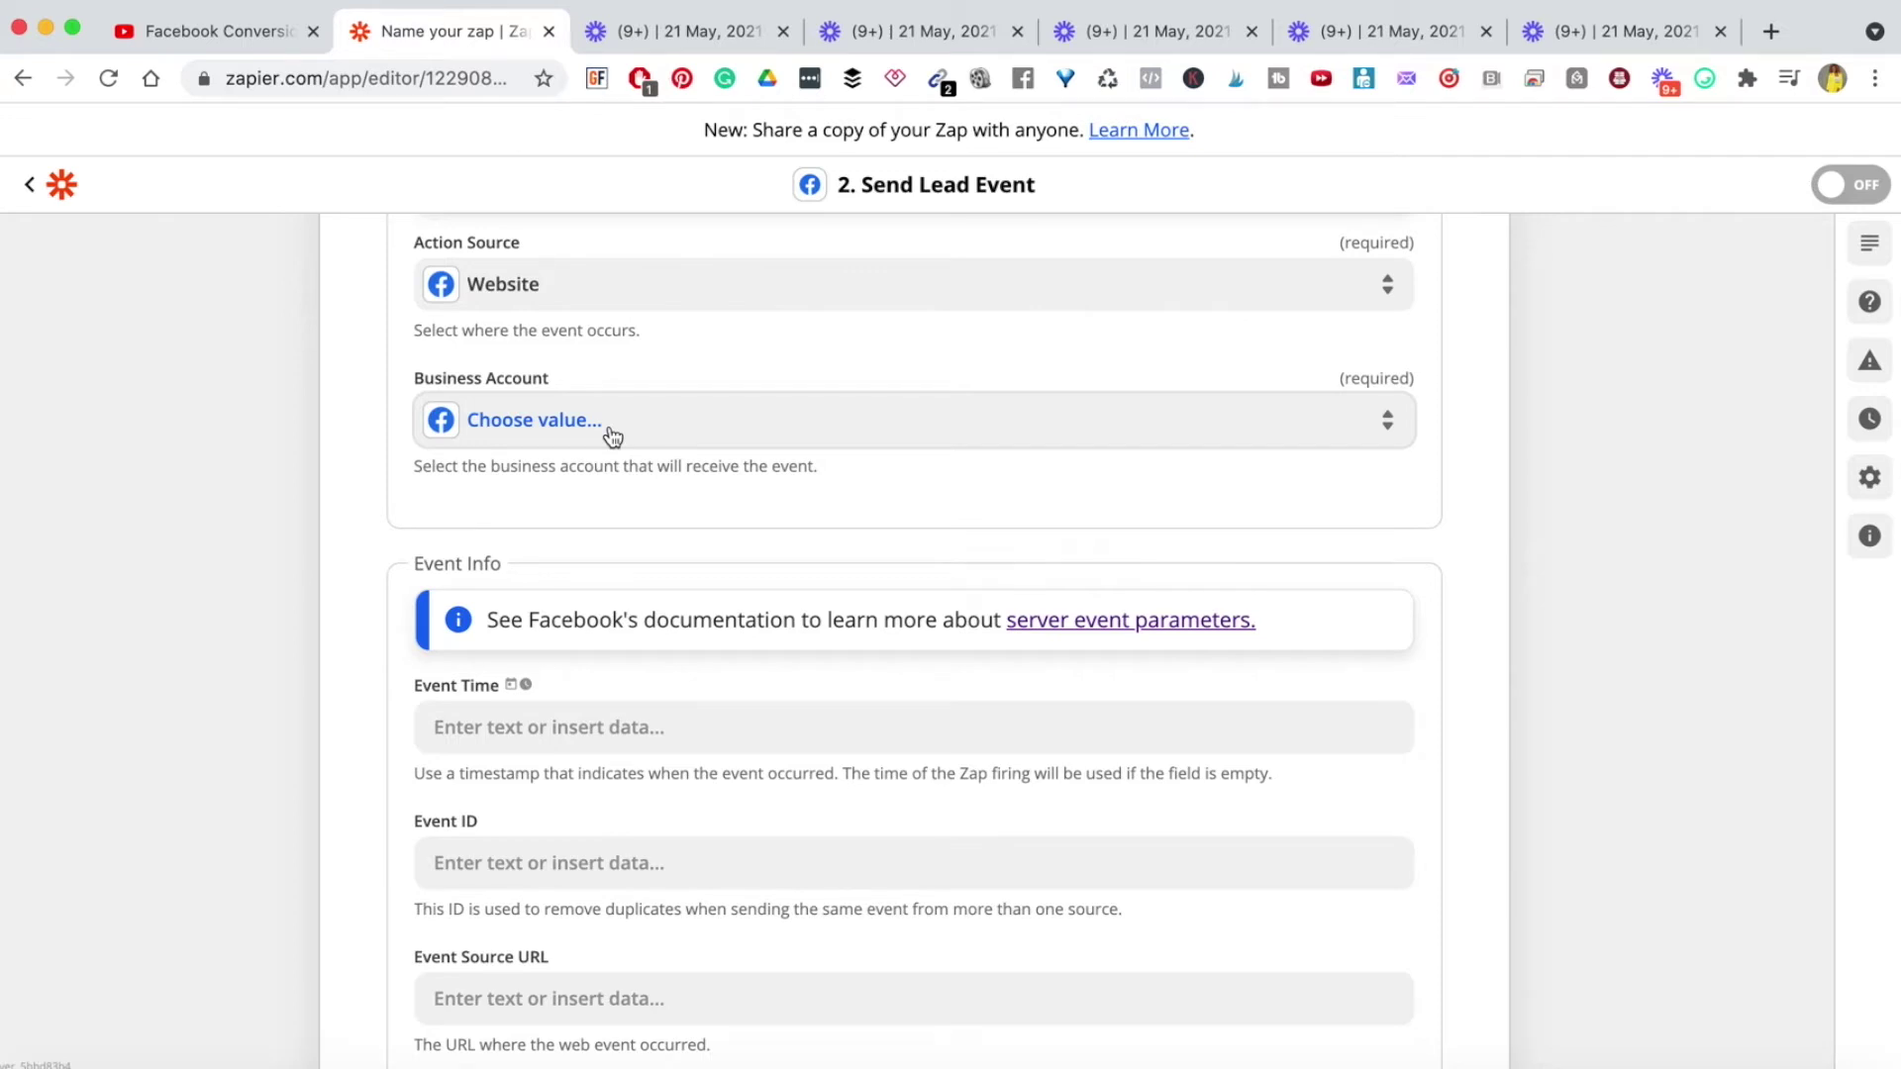
Step: Pick the Business Account and its Pixel to receive the Lead events
click(567, 432)
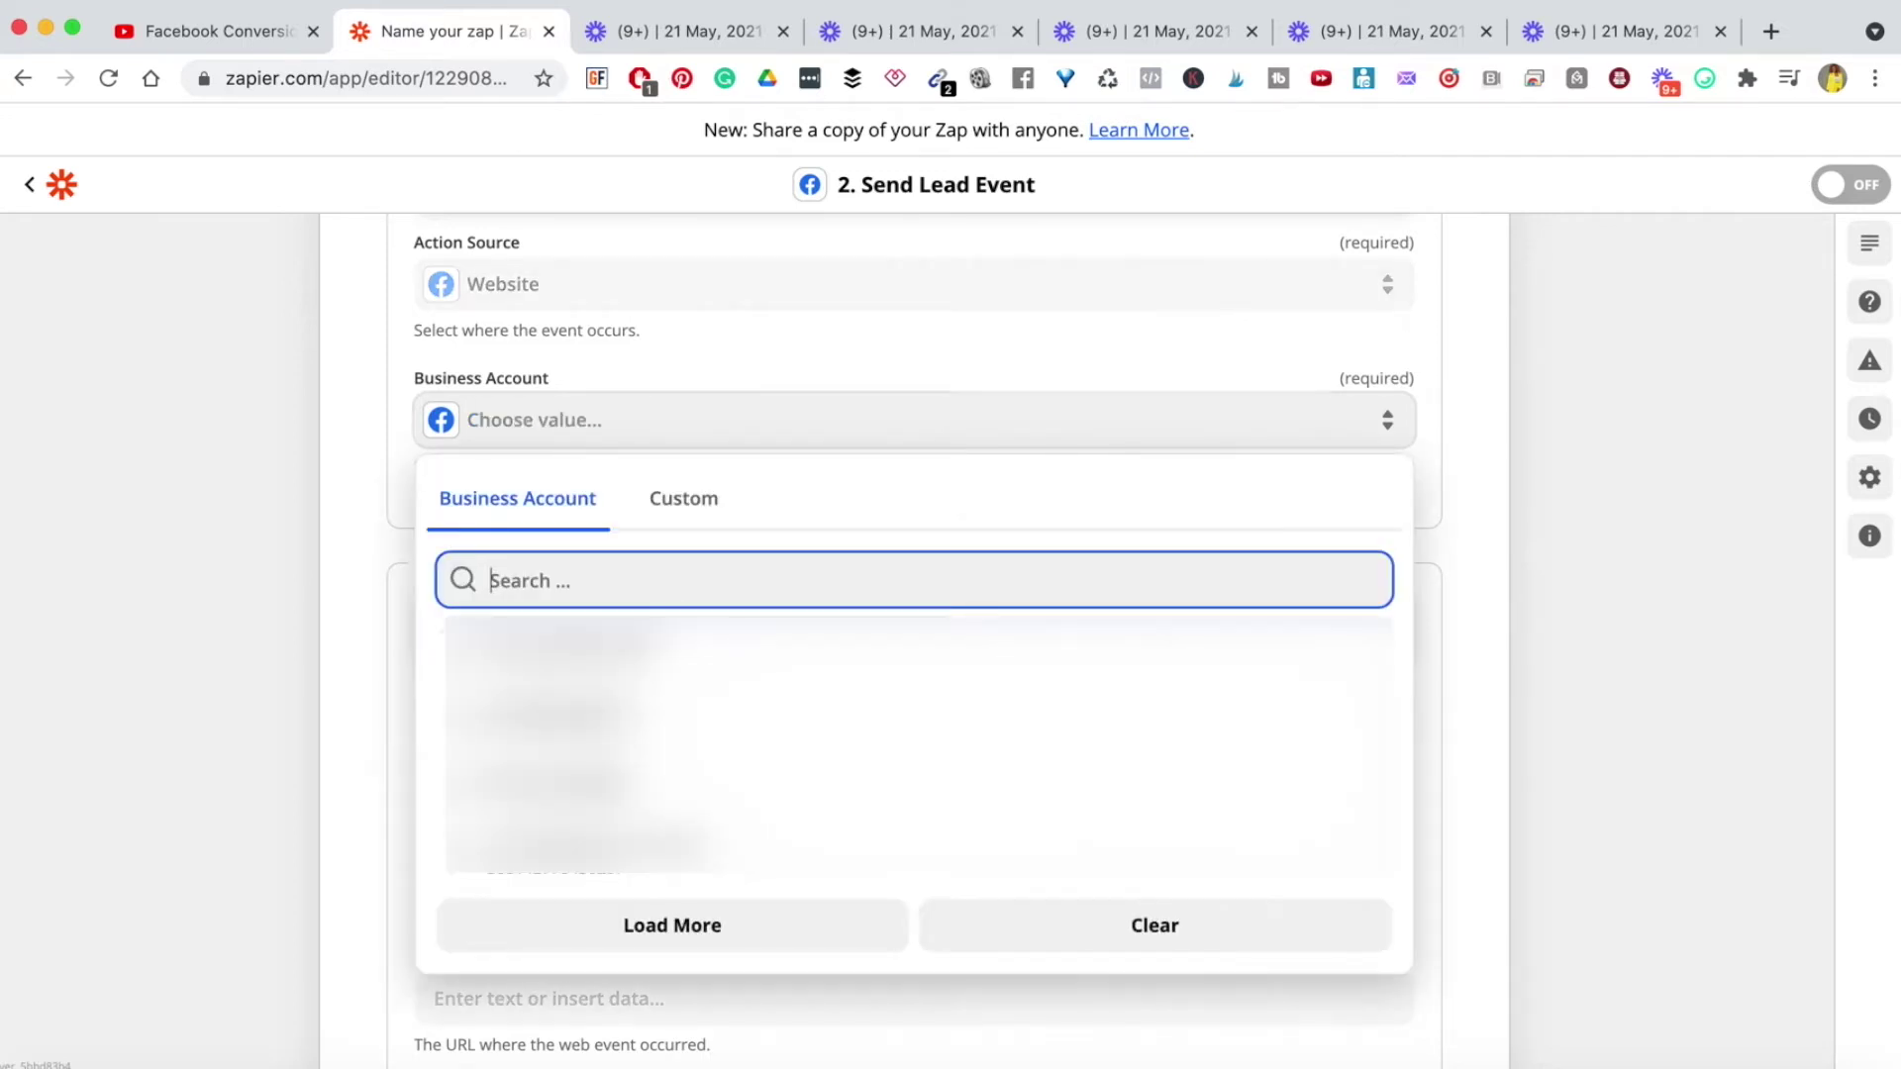
click(773, 646)
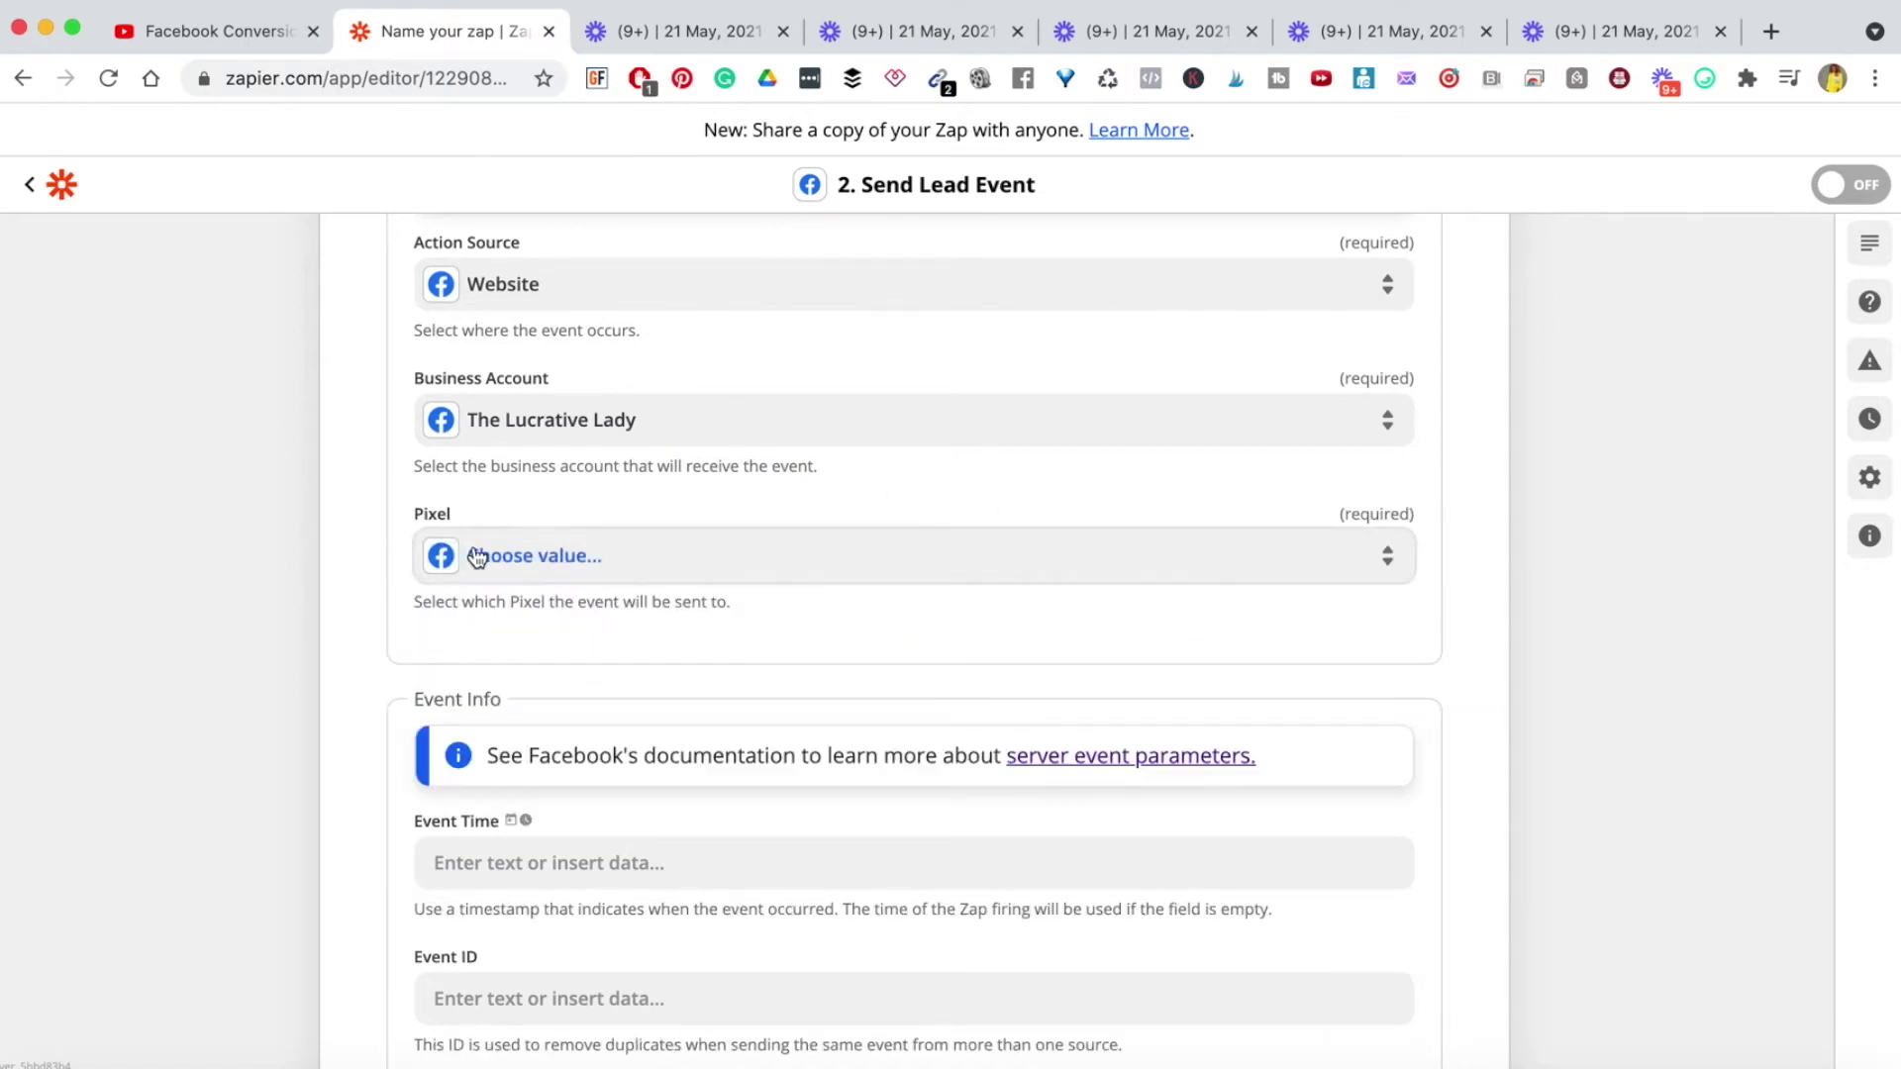
click(563, 565)
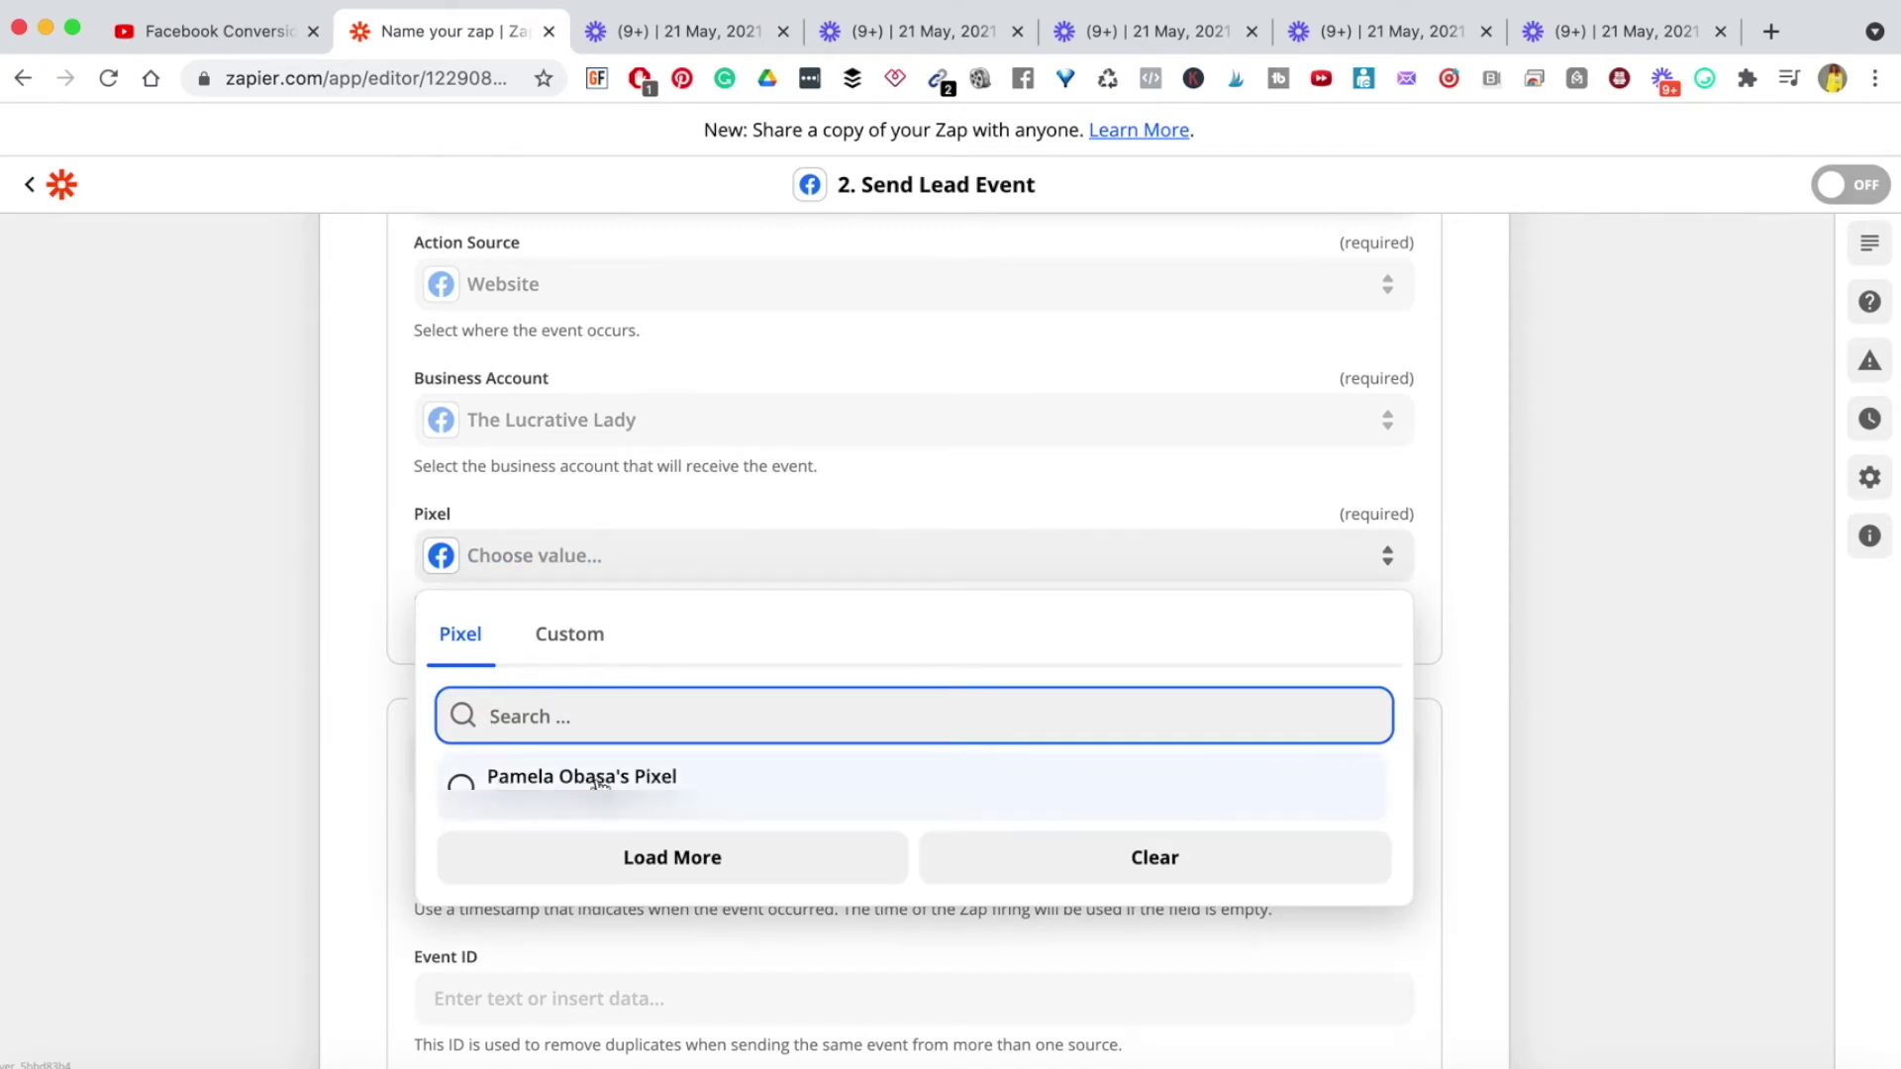
click(652, 779)
scroll(912, 693, up, 1)
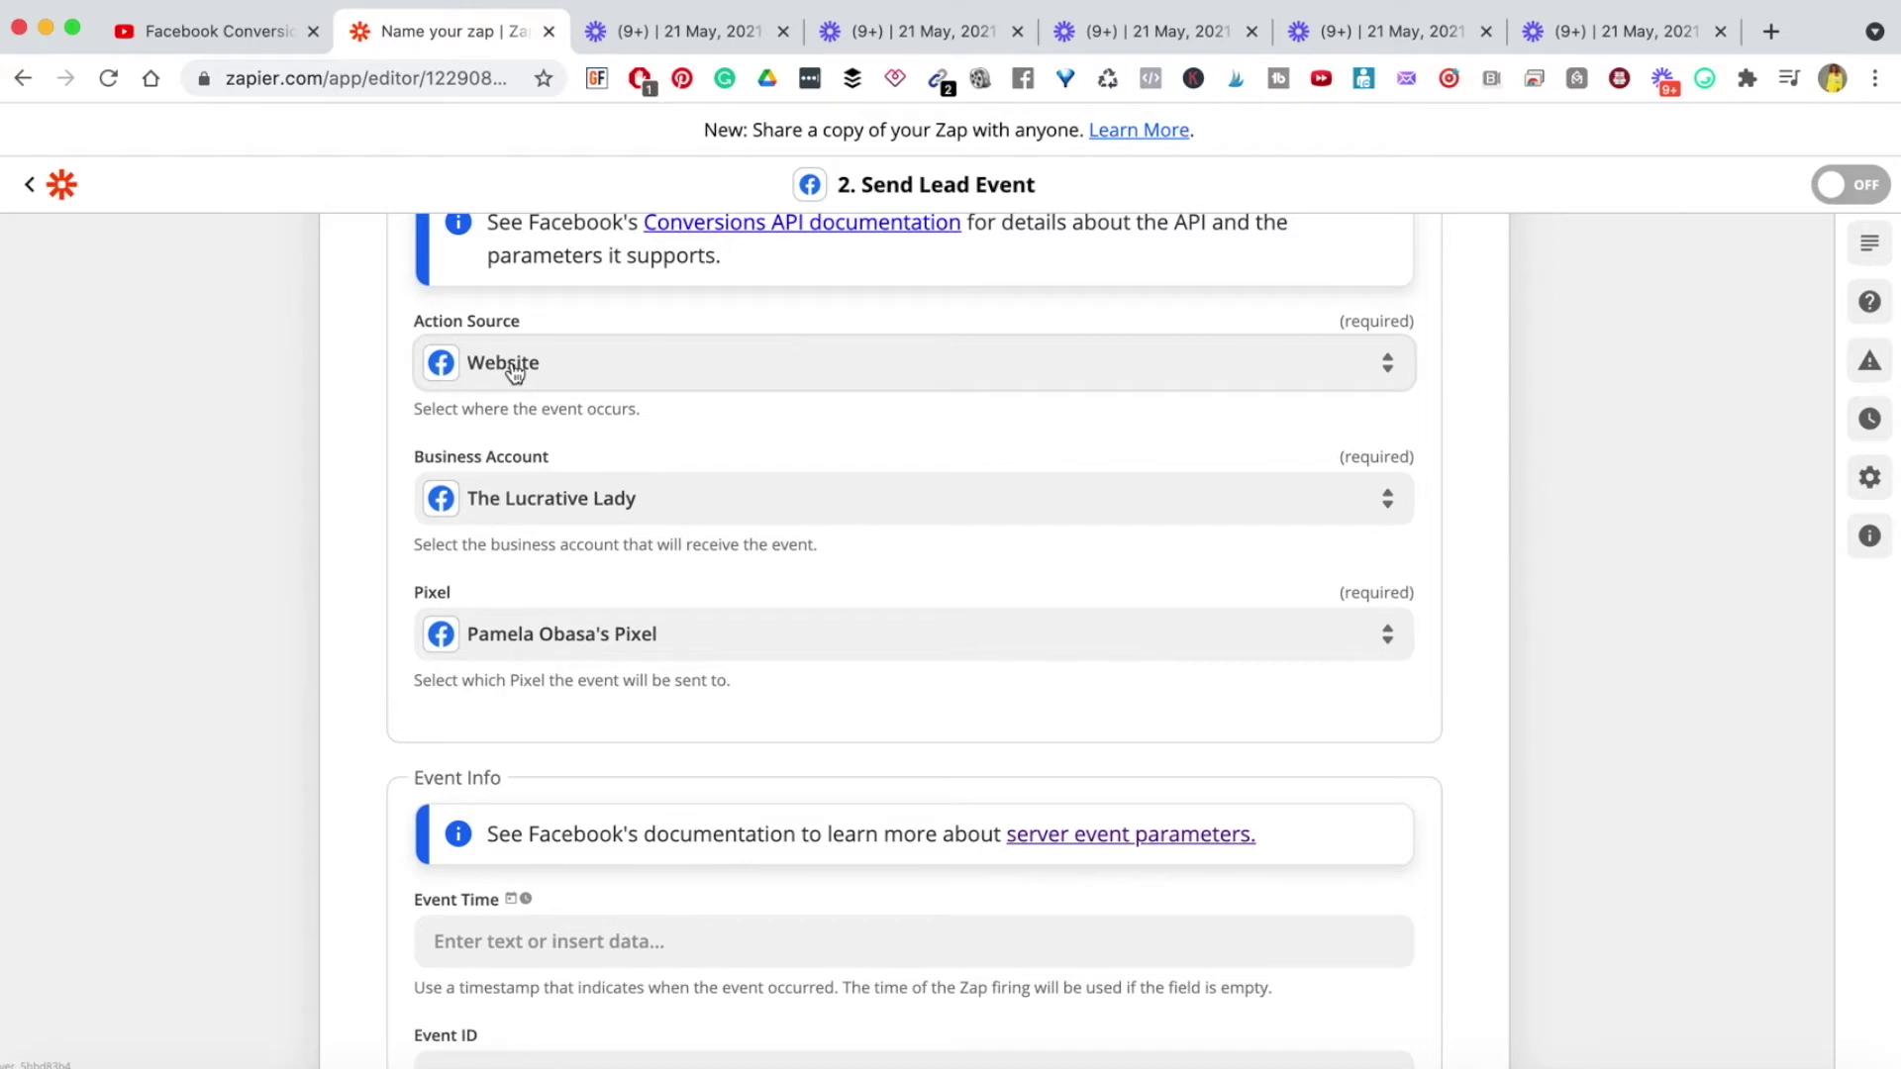
scroll(523, 381, down, 1)
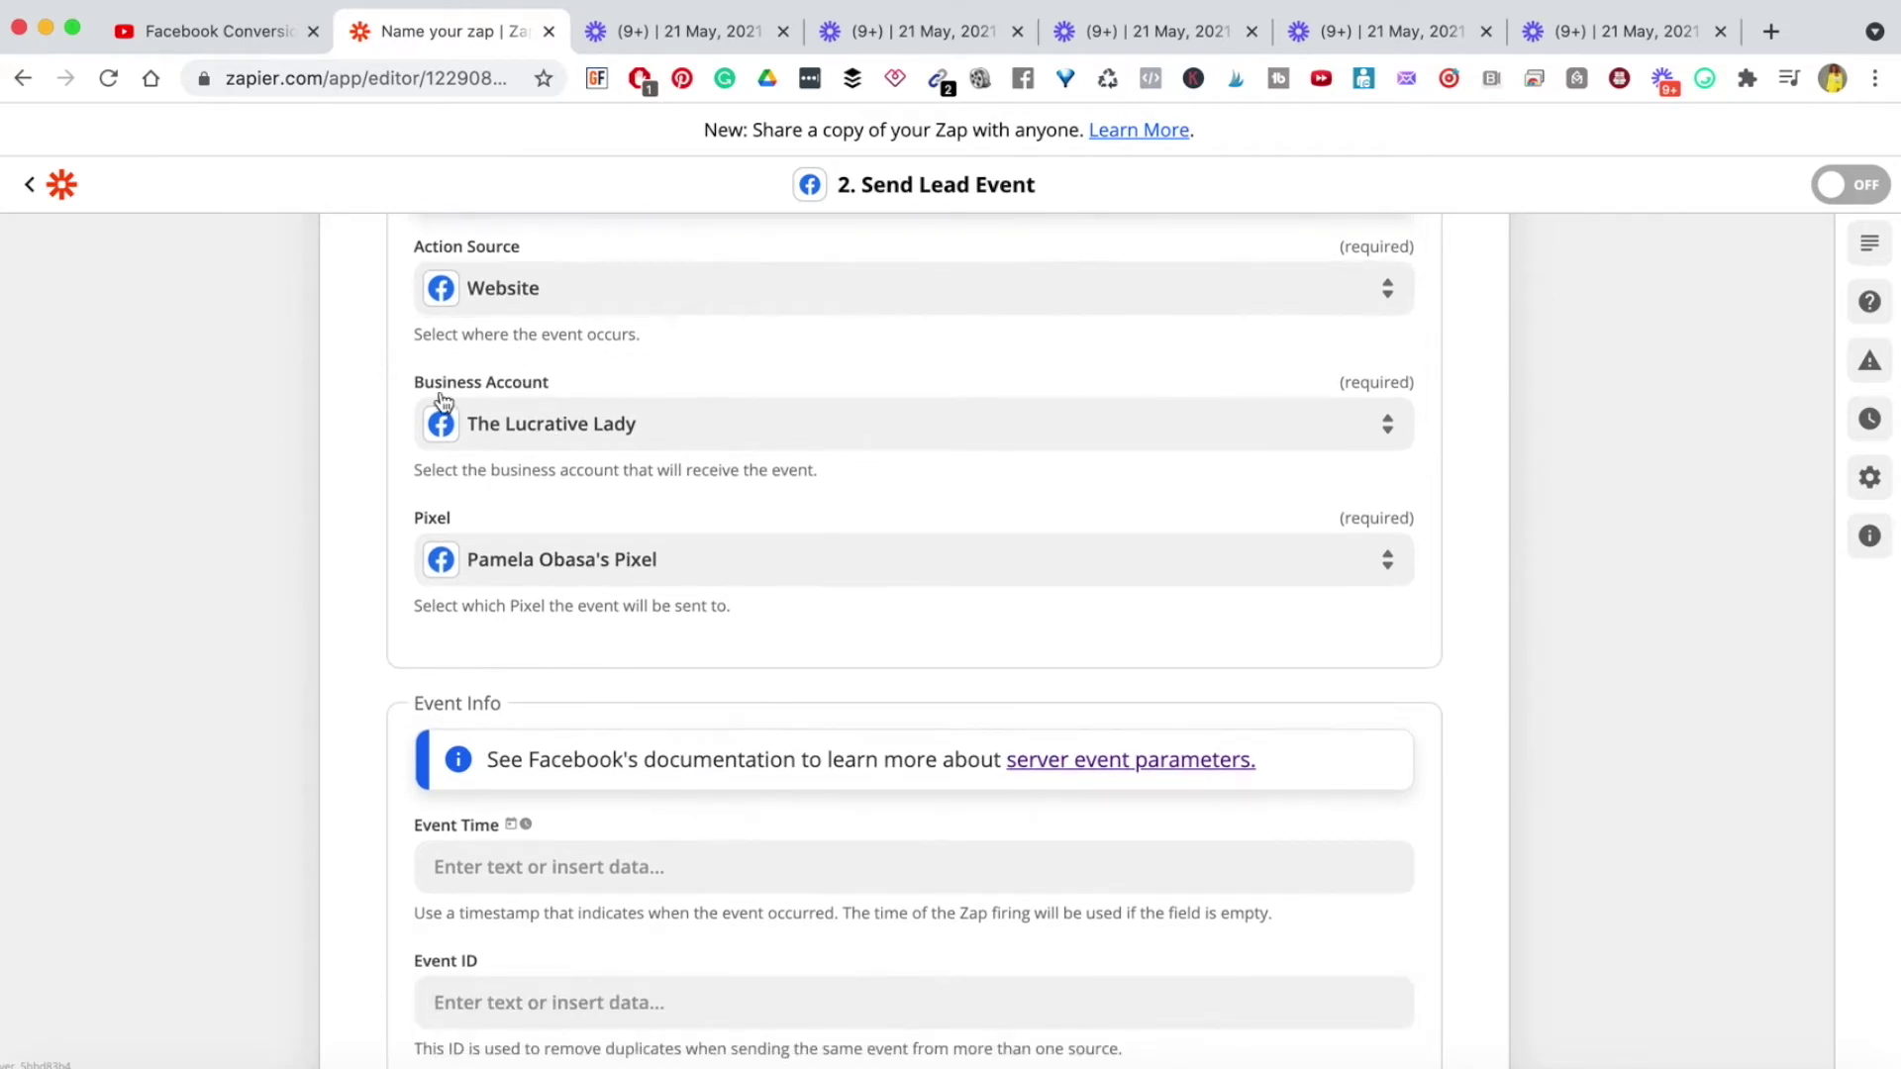
scroll(577, 392, down, 1)
scroll(576, 392, down, 1)
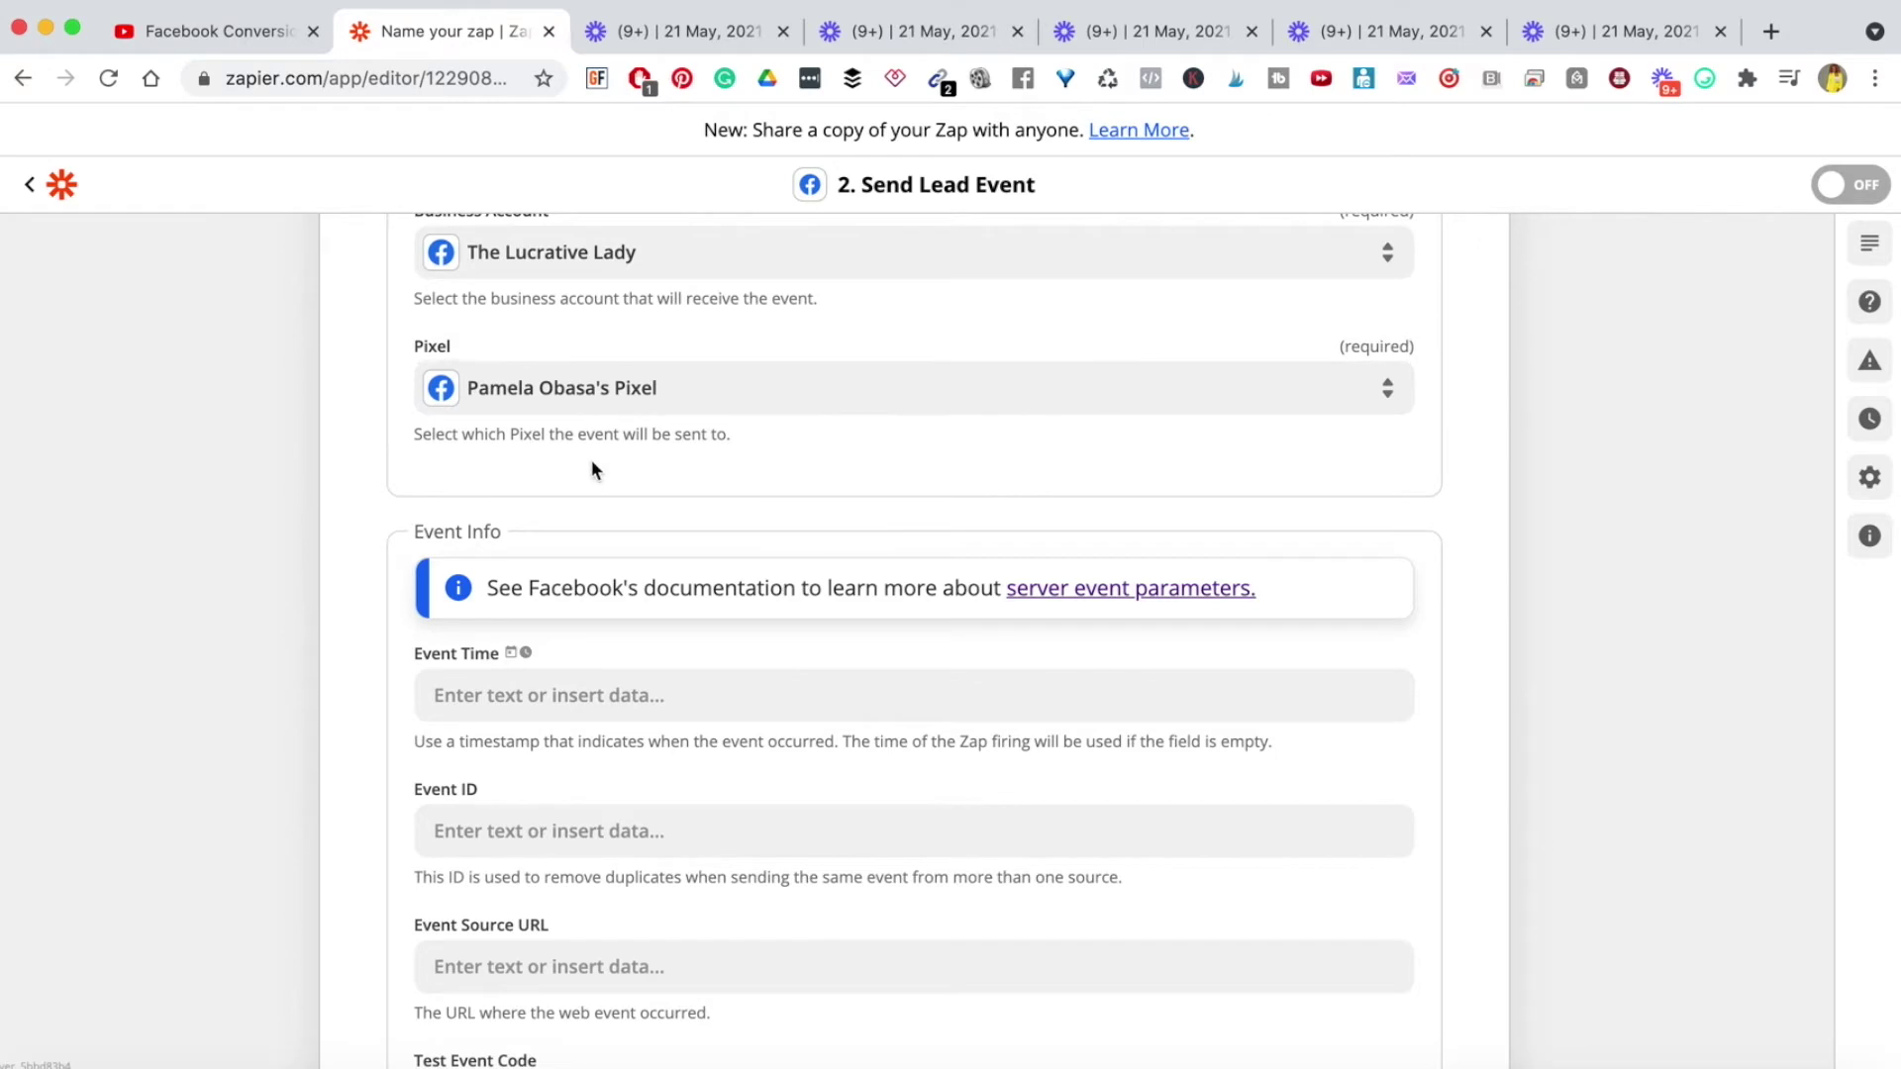
scroll(591, 460, down, 3)
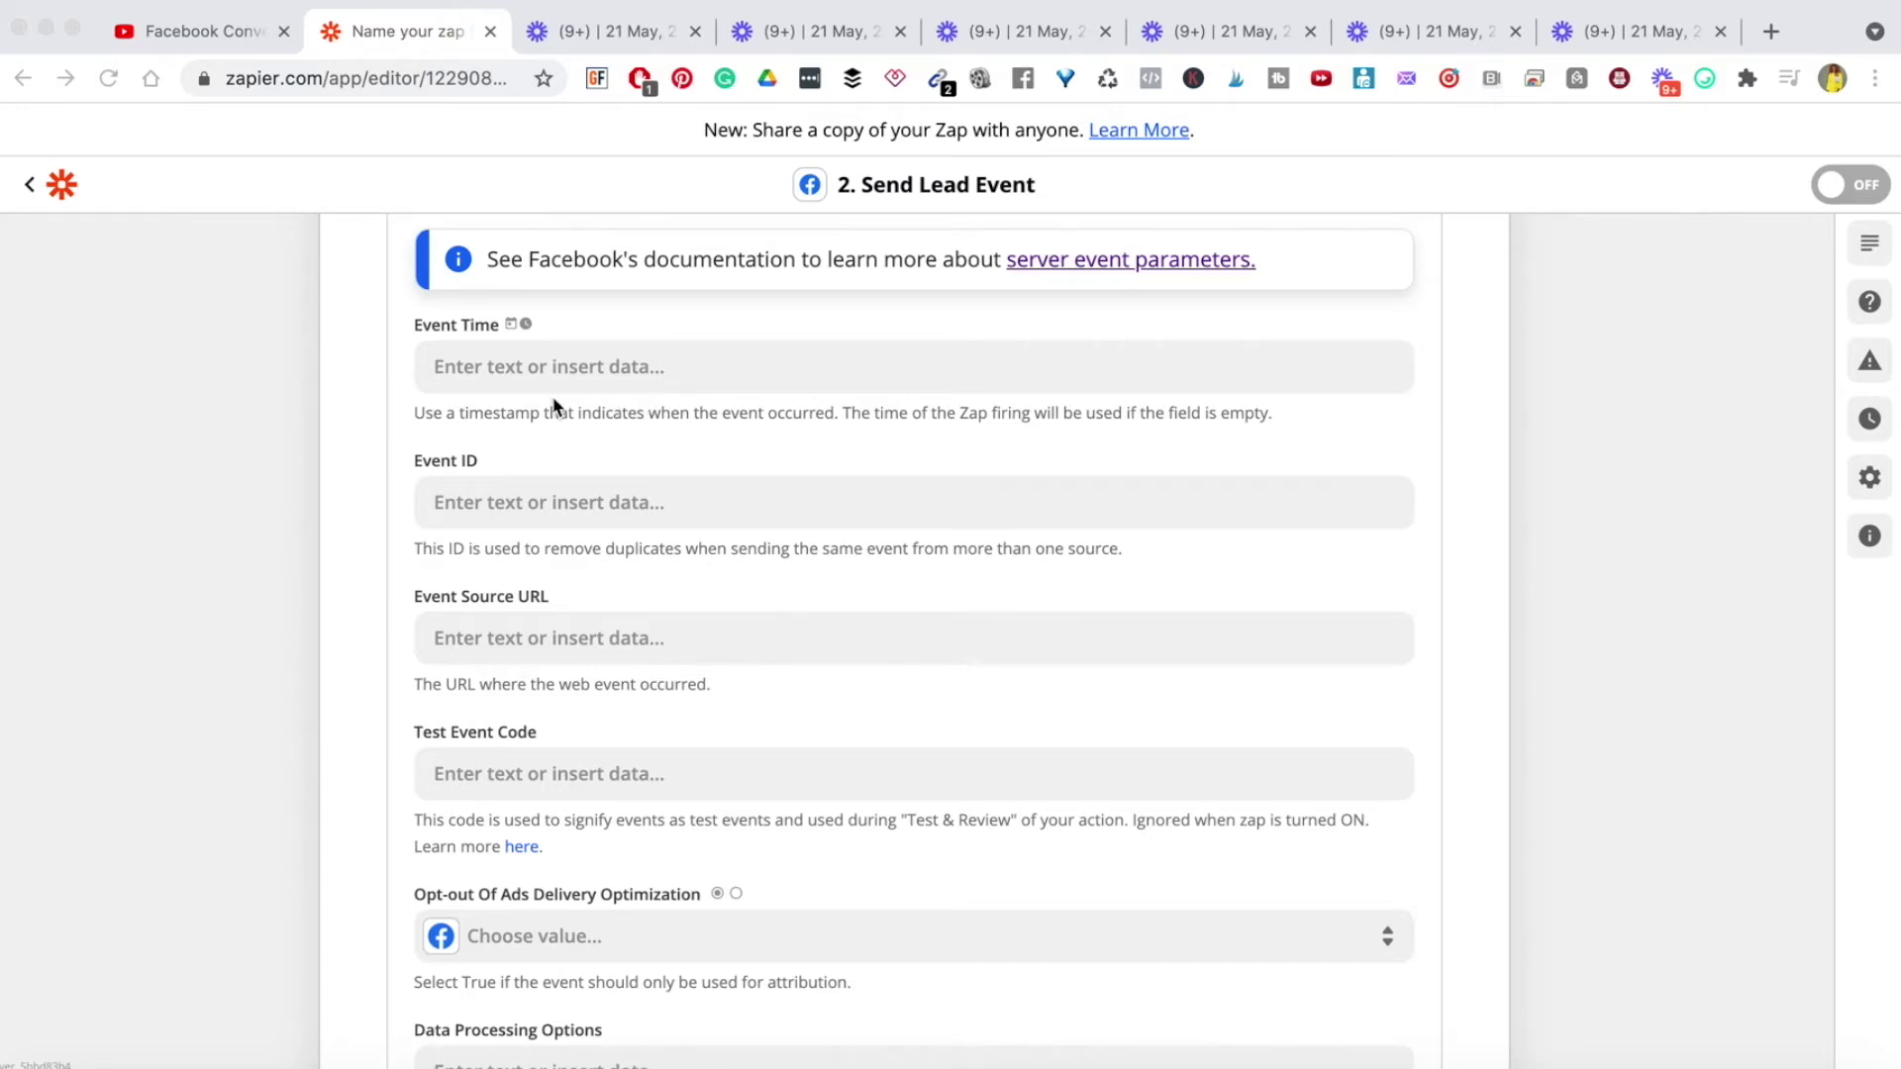
scroll(594, 404, down, 1)
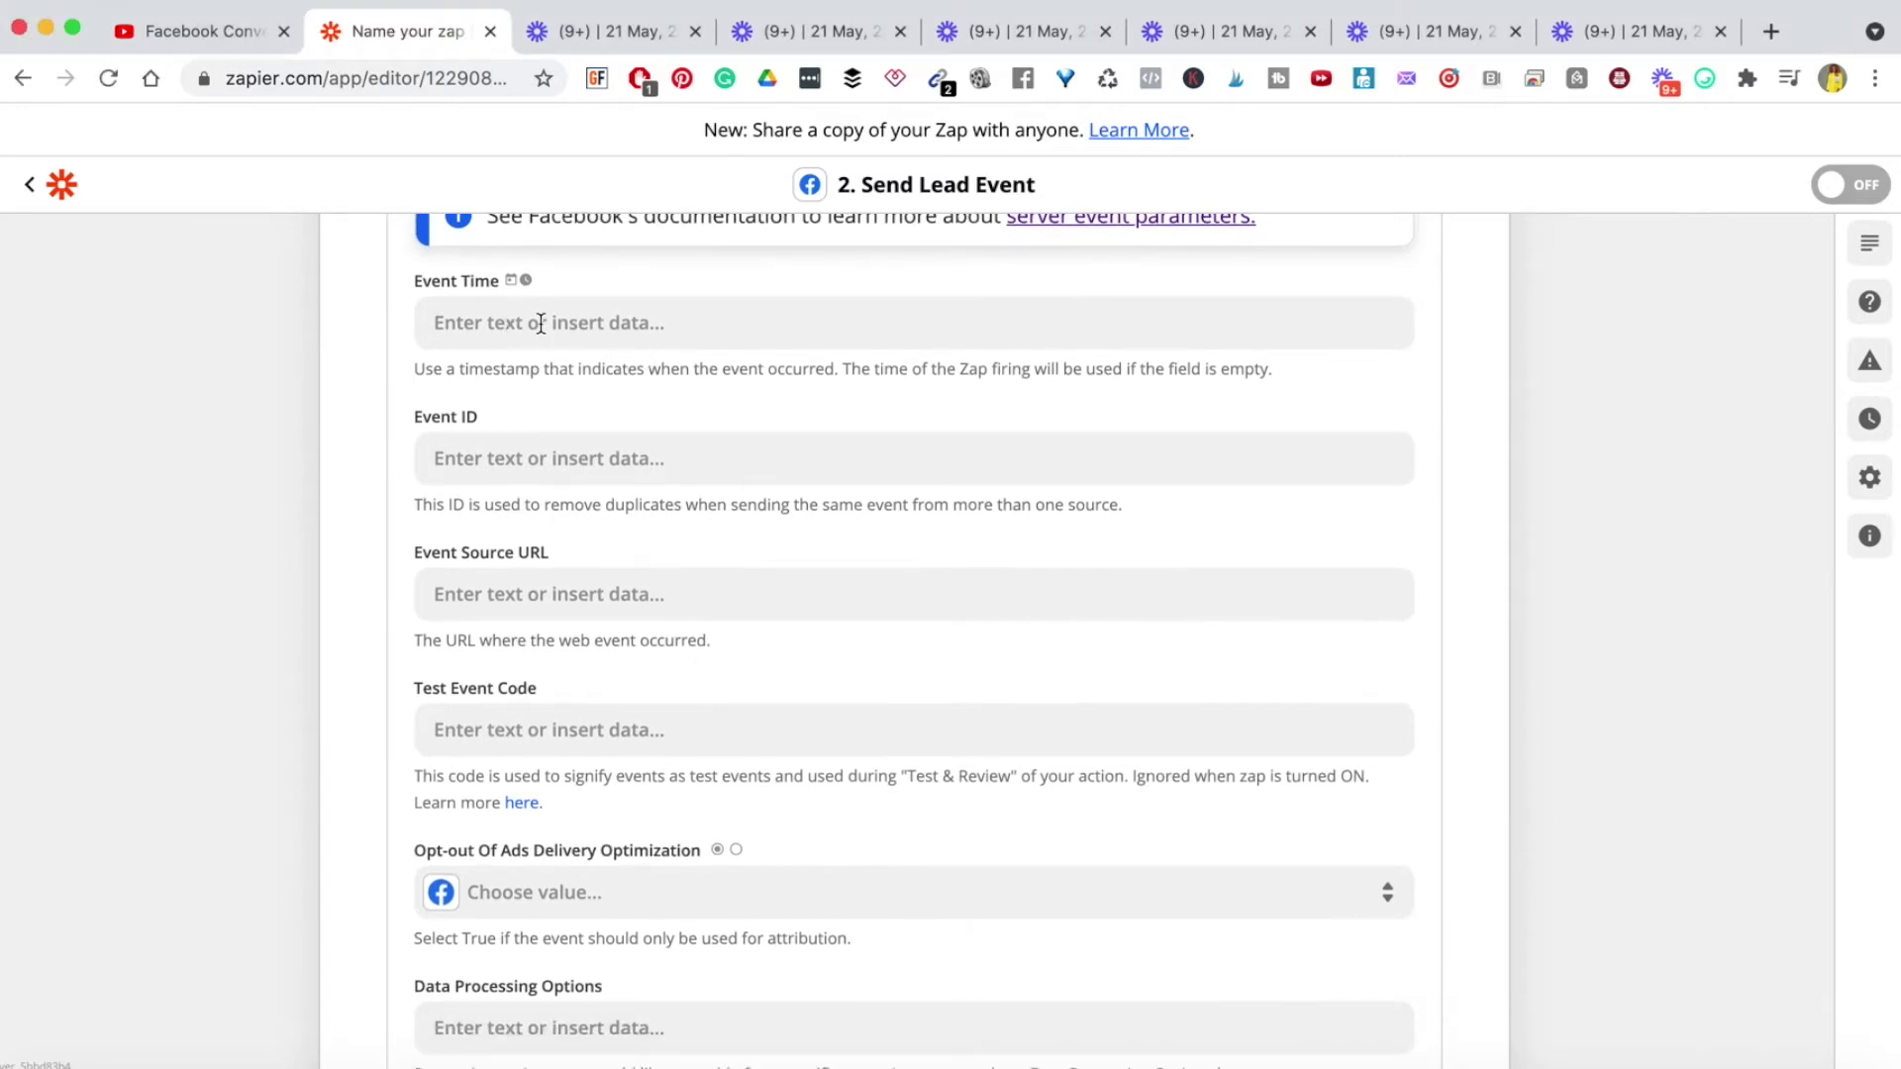
click(590, 345)
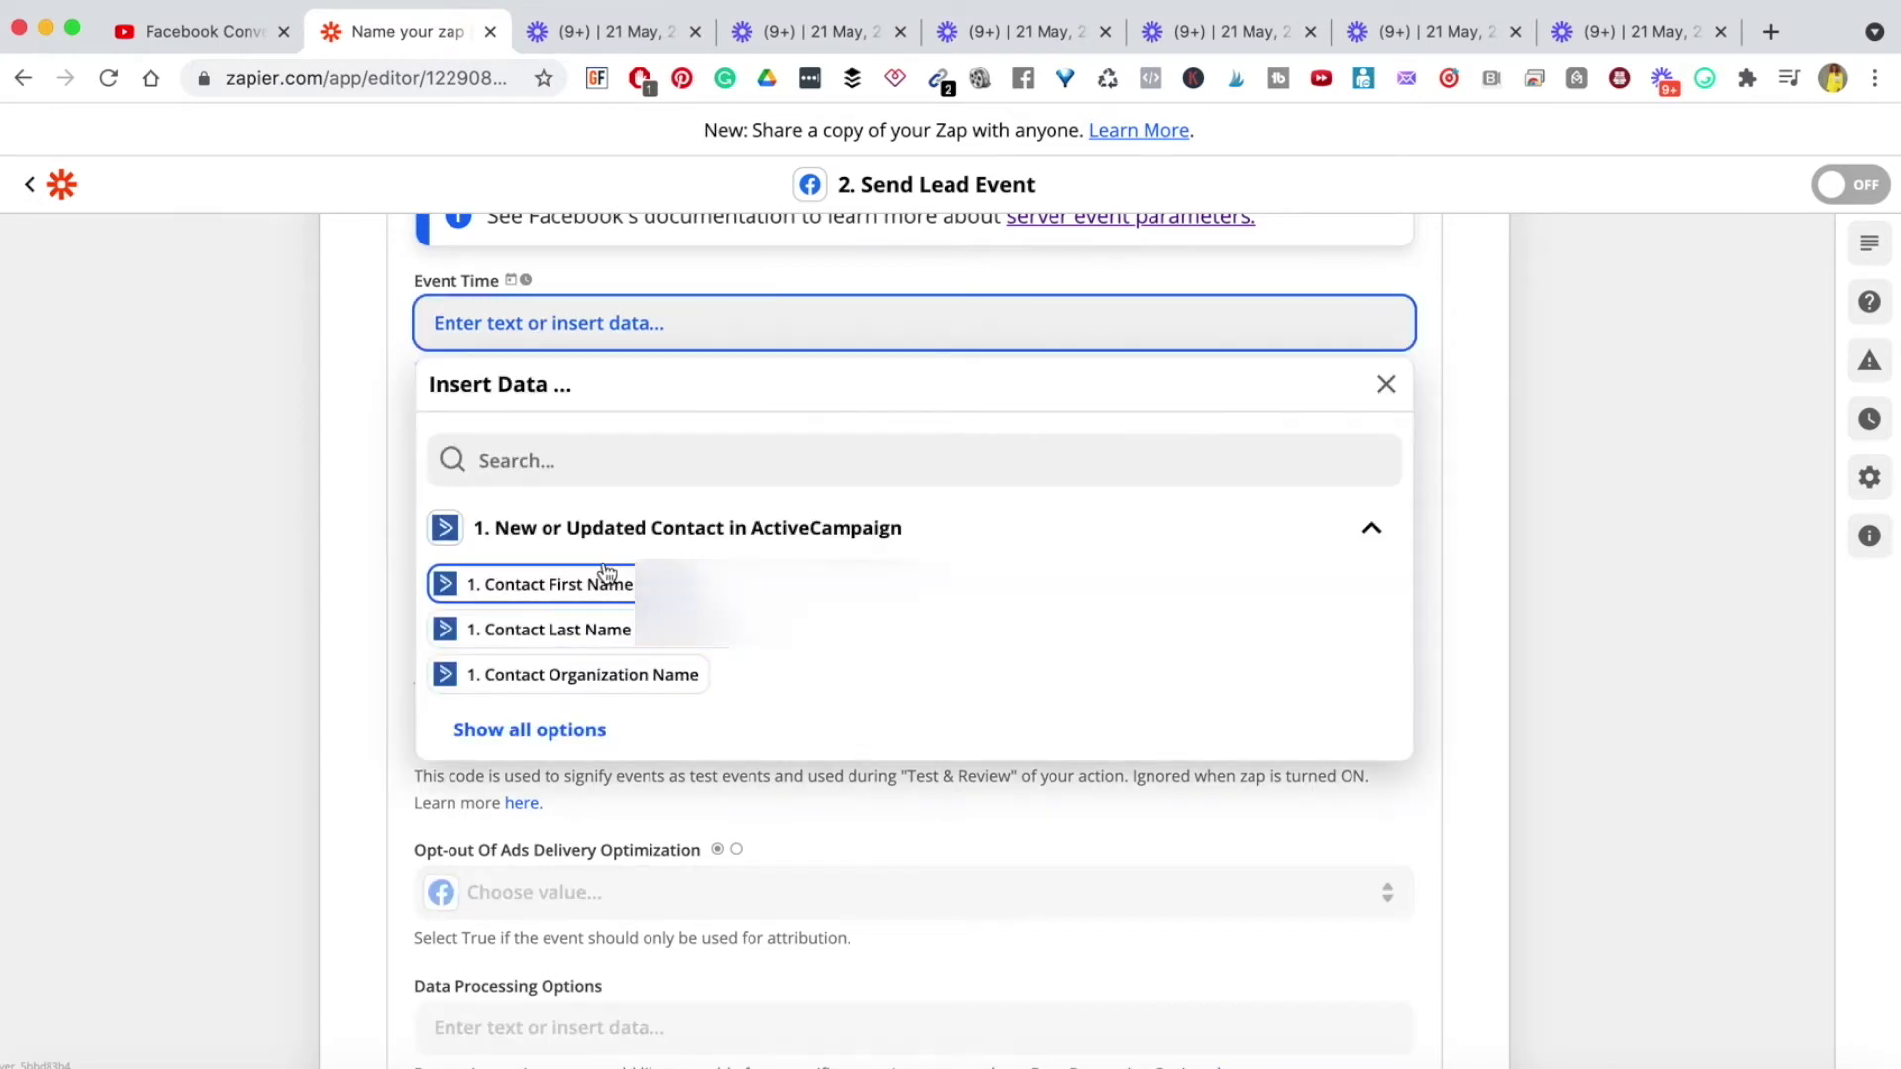
click(511, 730)
scroll(863, 782, down, 4)
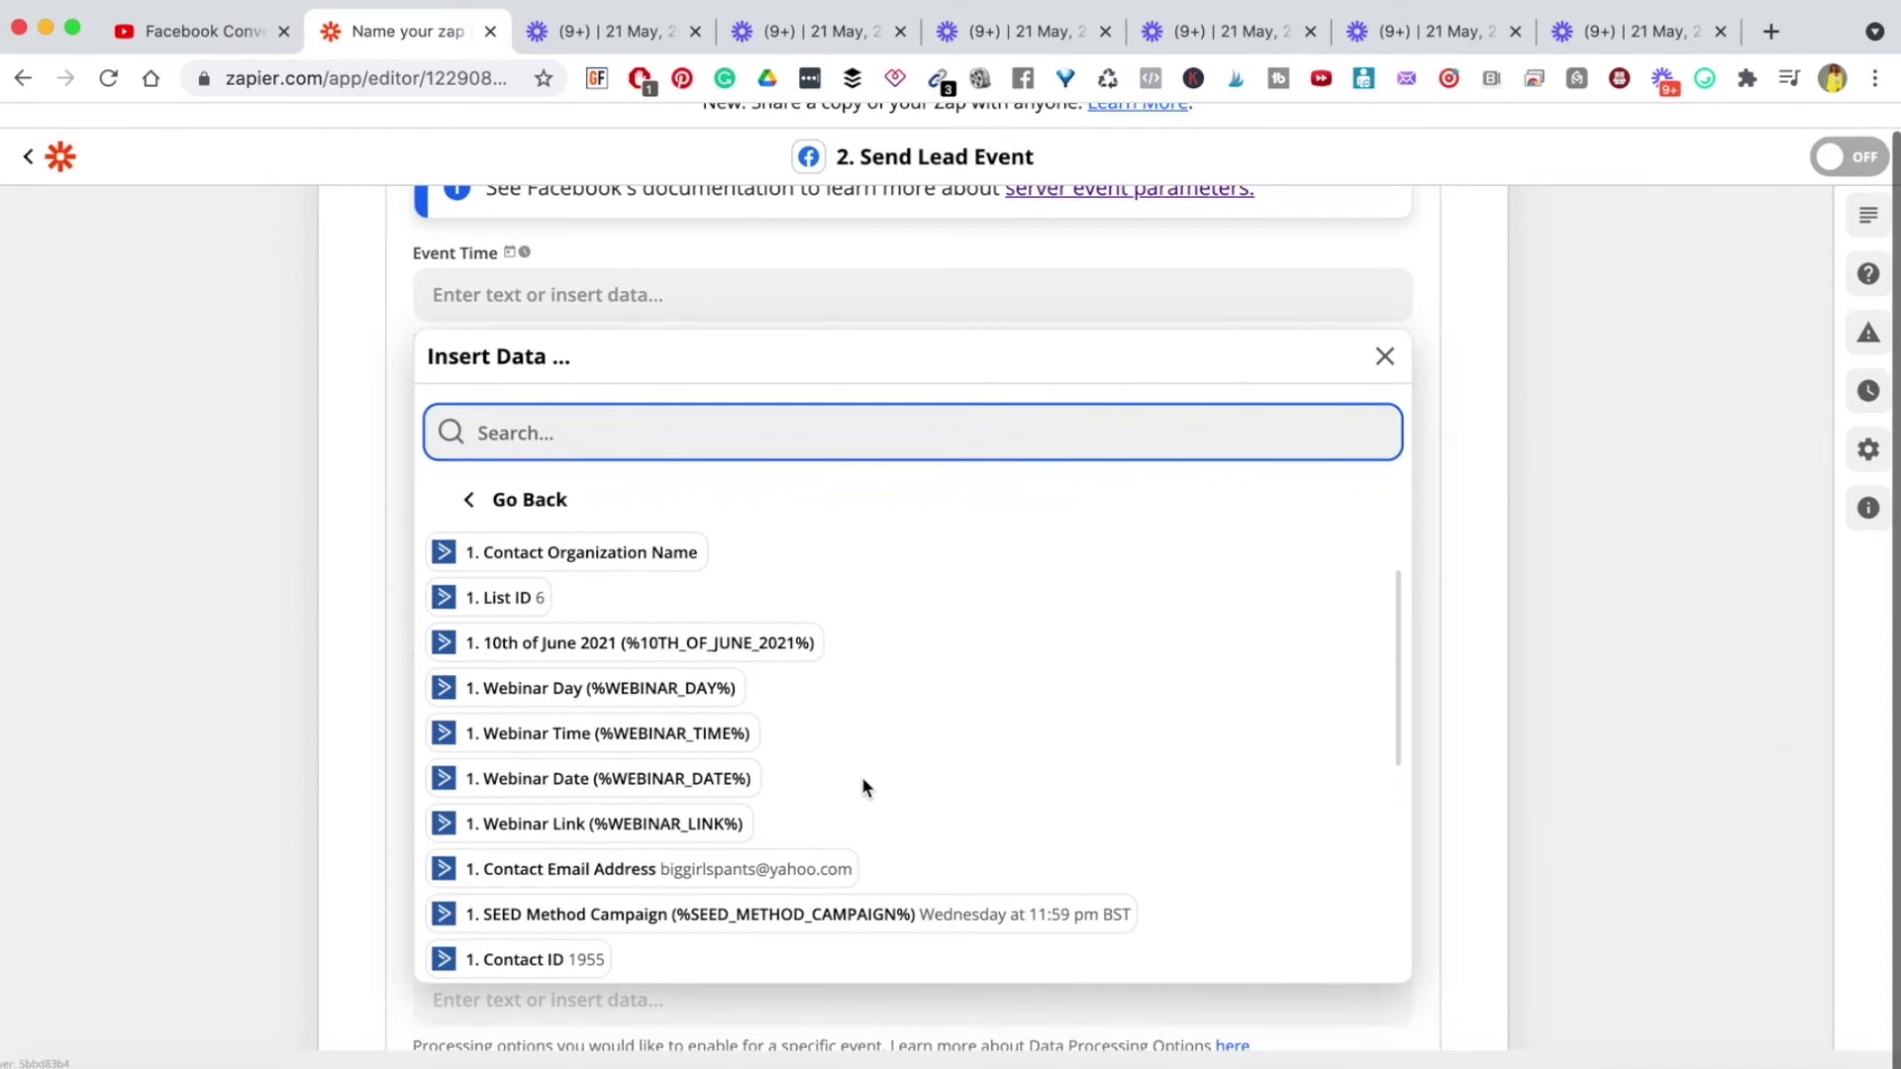
scroll(733, 774, down, 5)
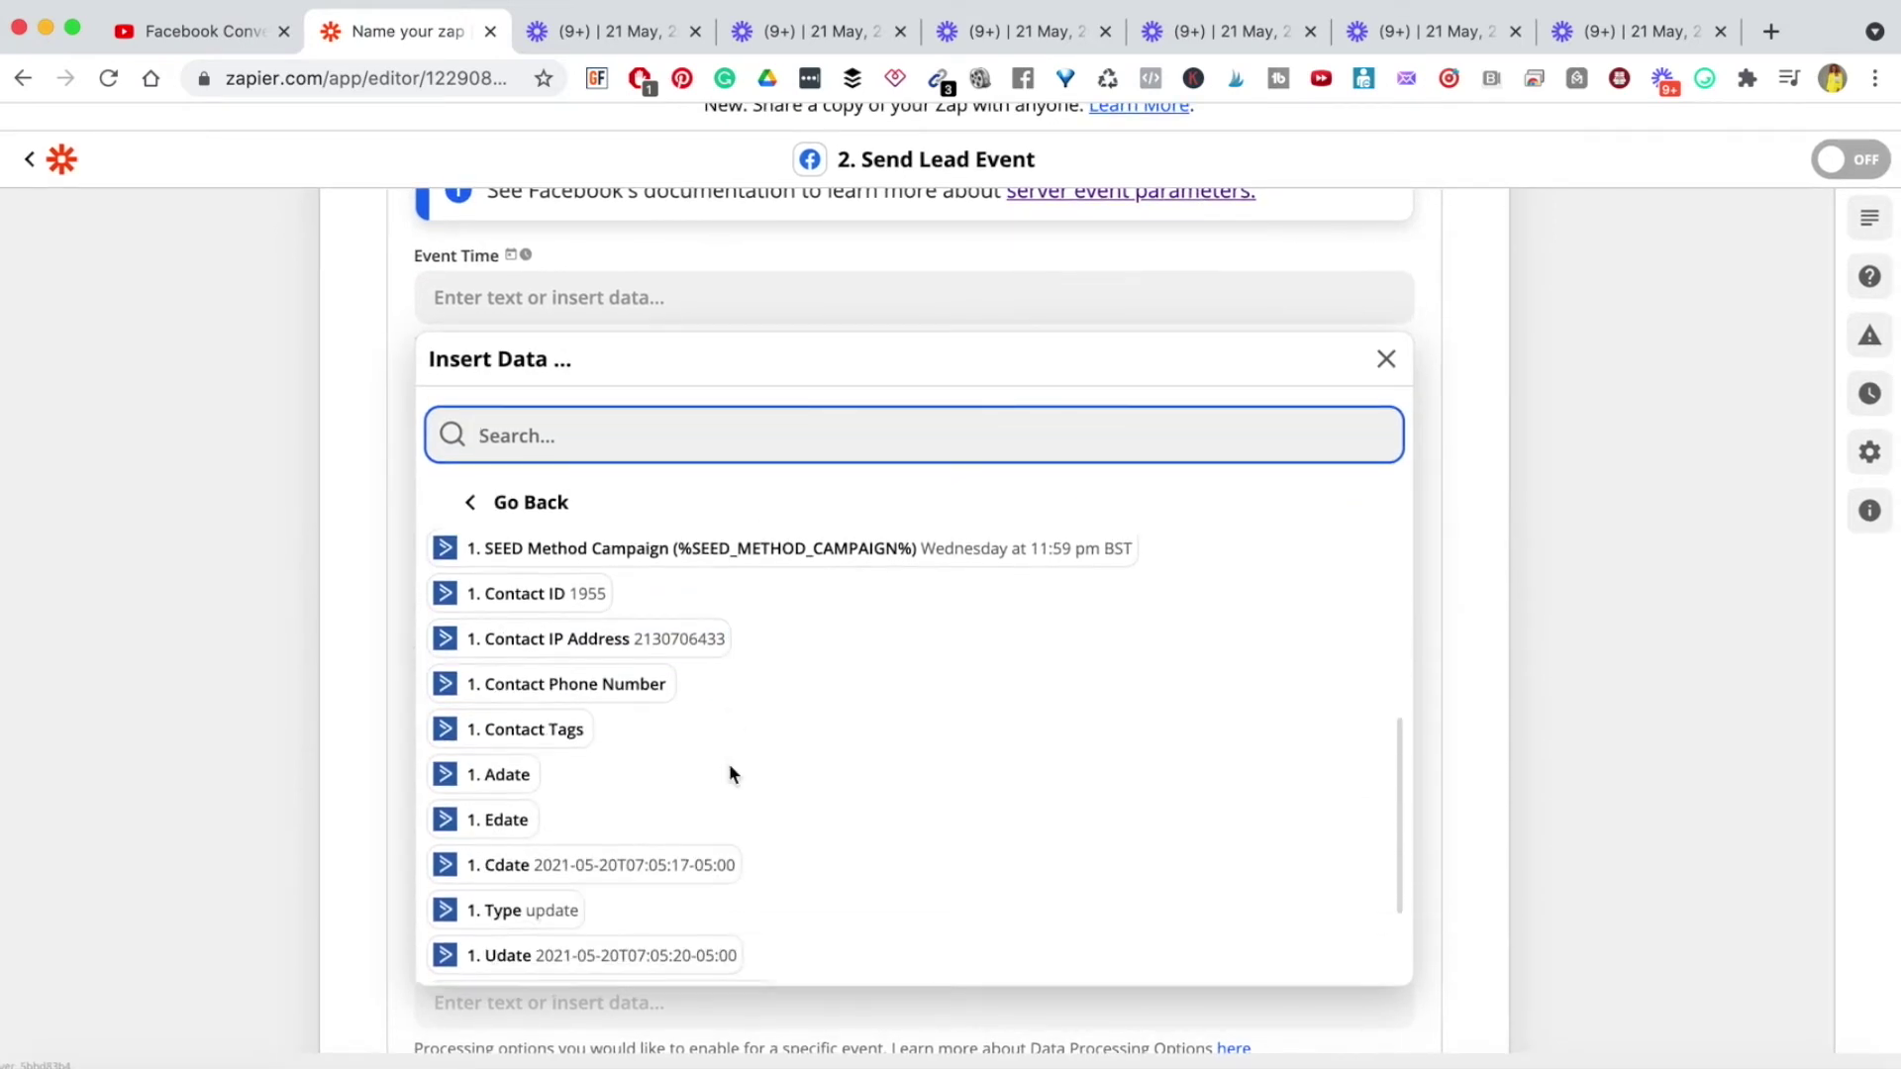
scroll(728, 764, down, 2)
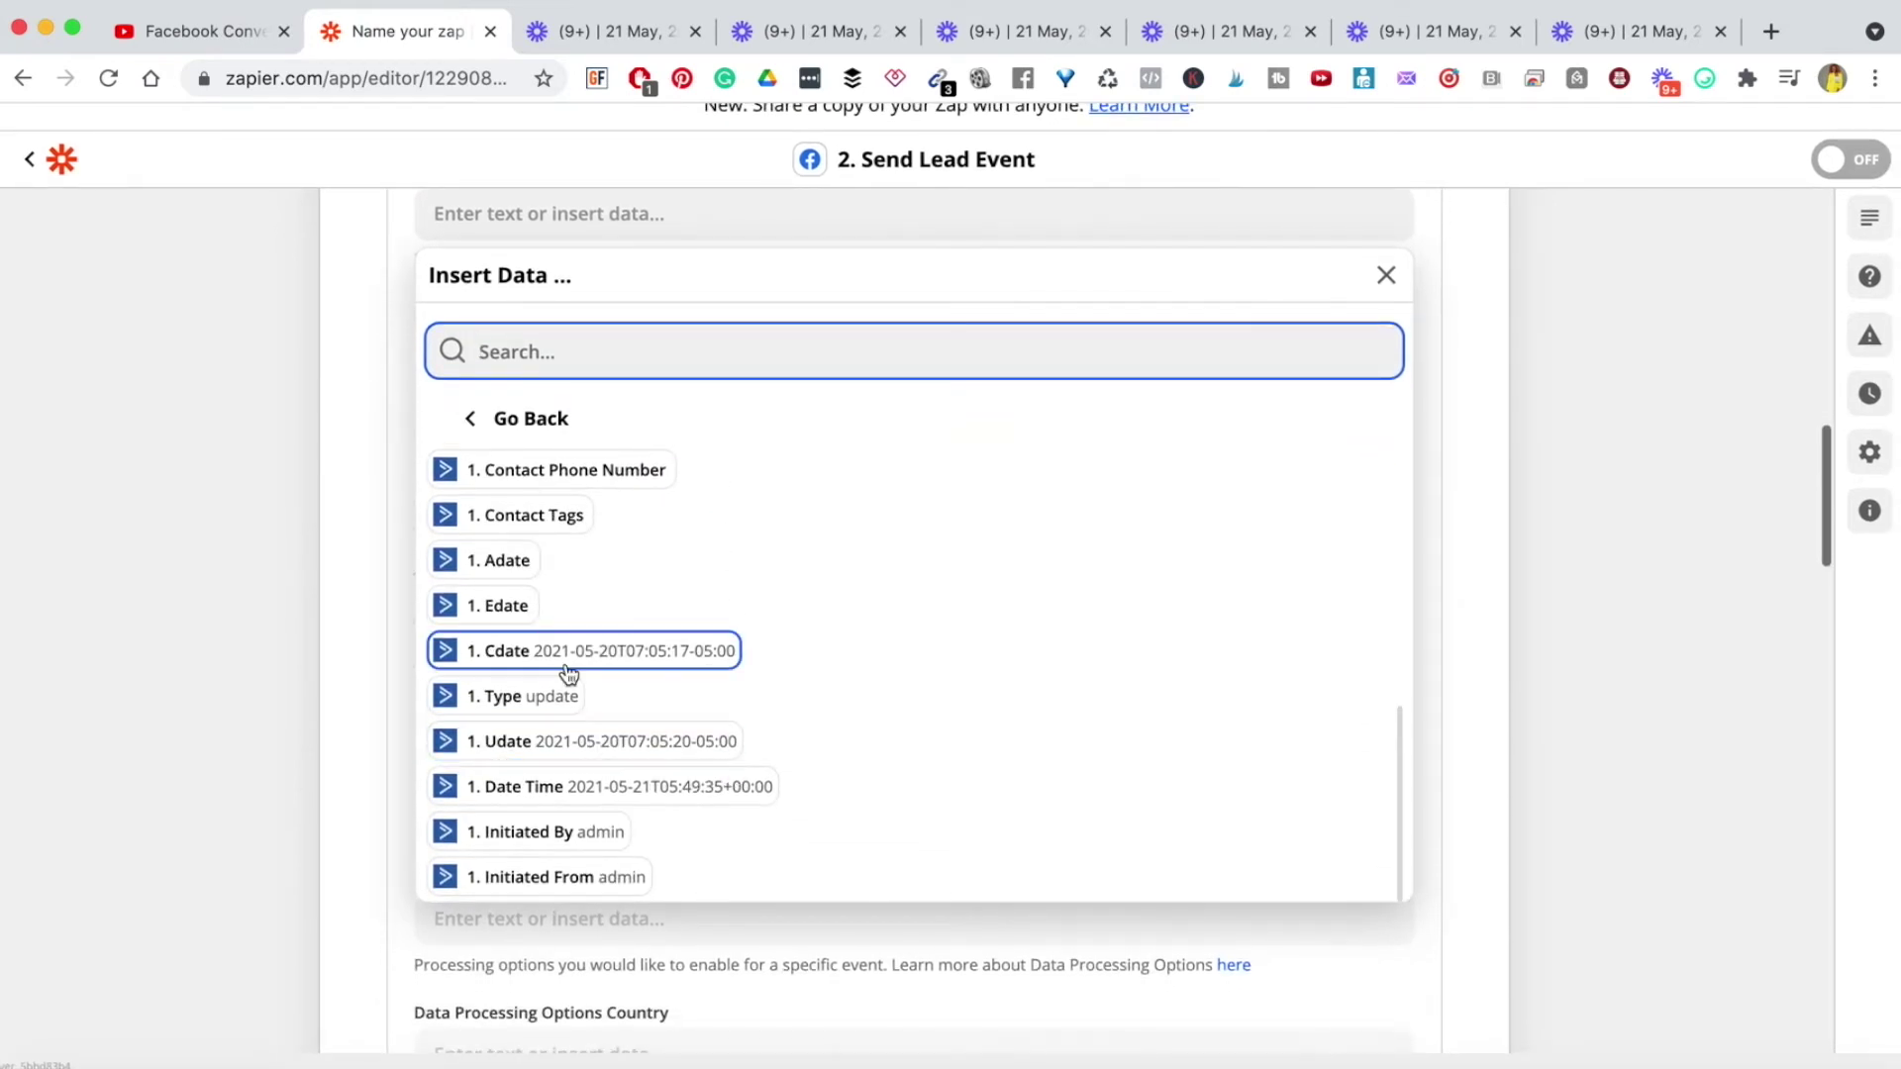
scroll(630, 679, down, 1)
scroll(630, 679, down, 1)
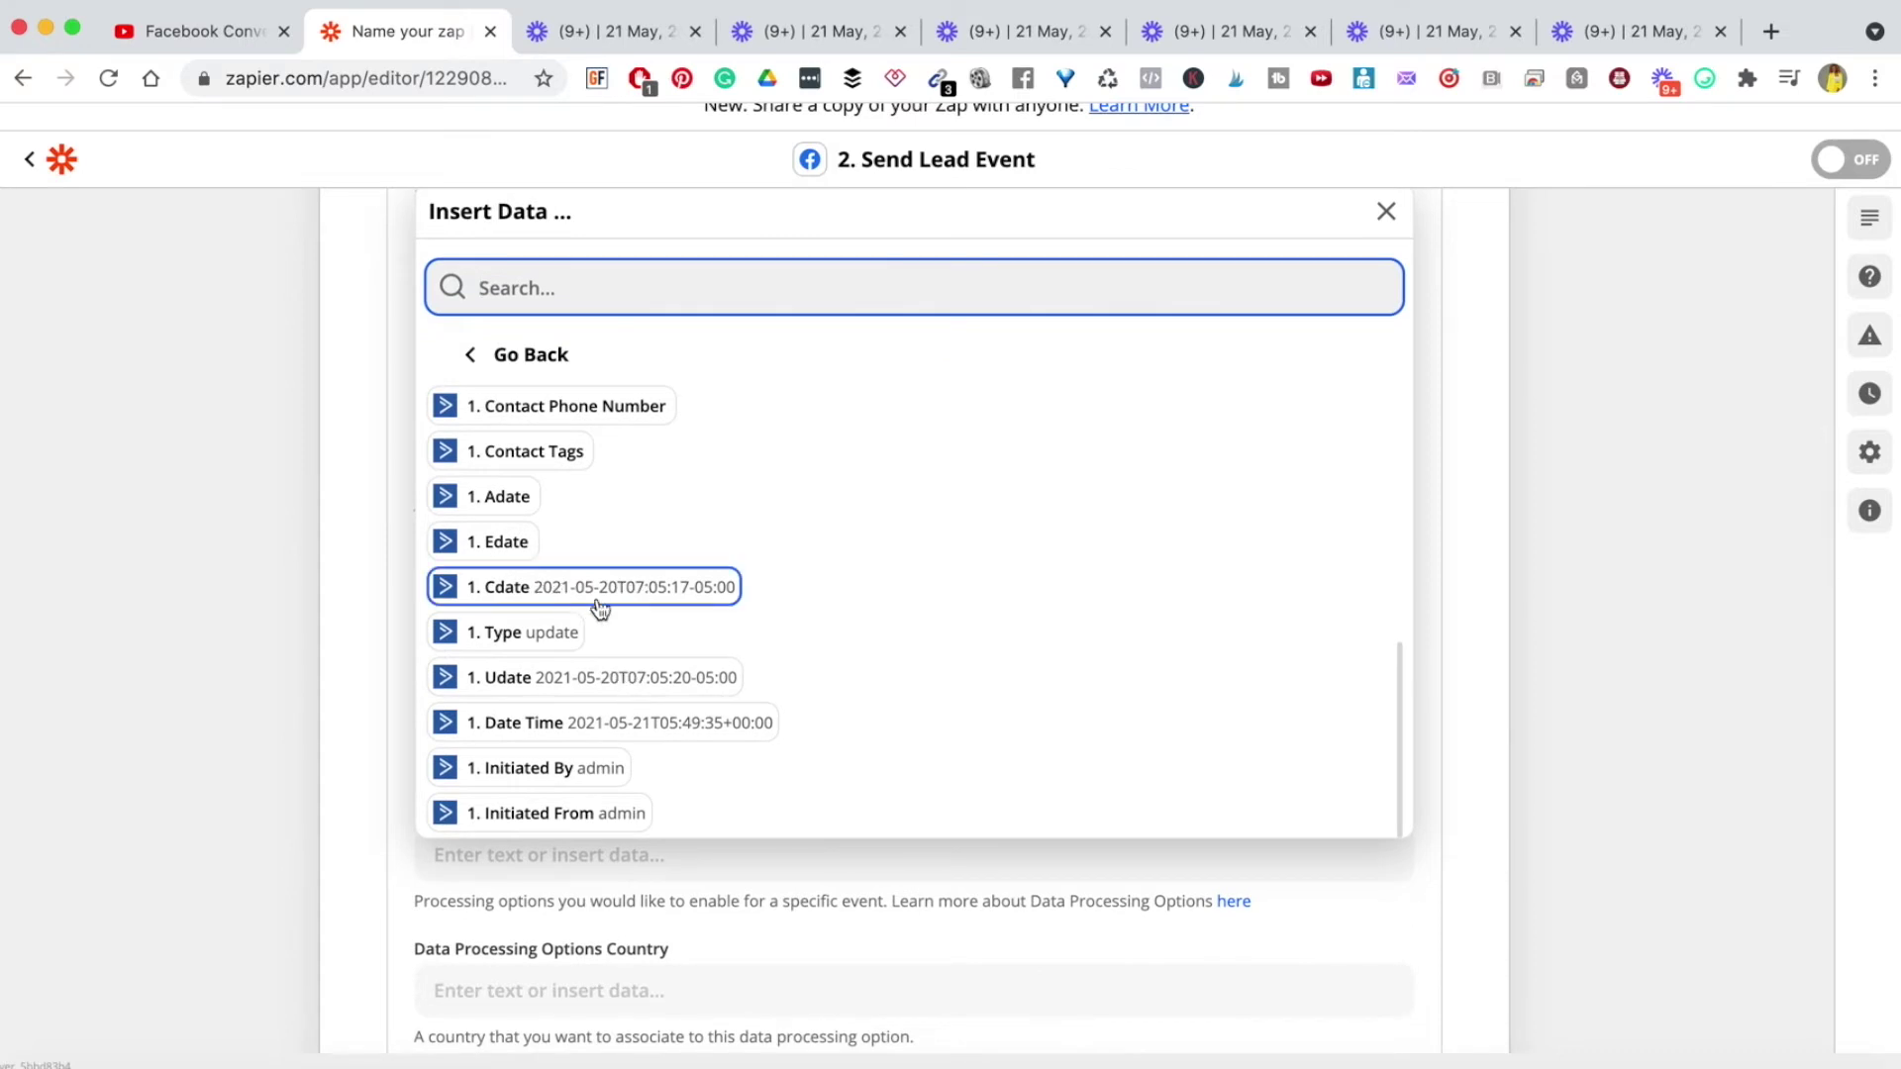
scroll(540, 598, down, 1)
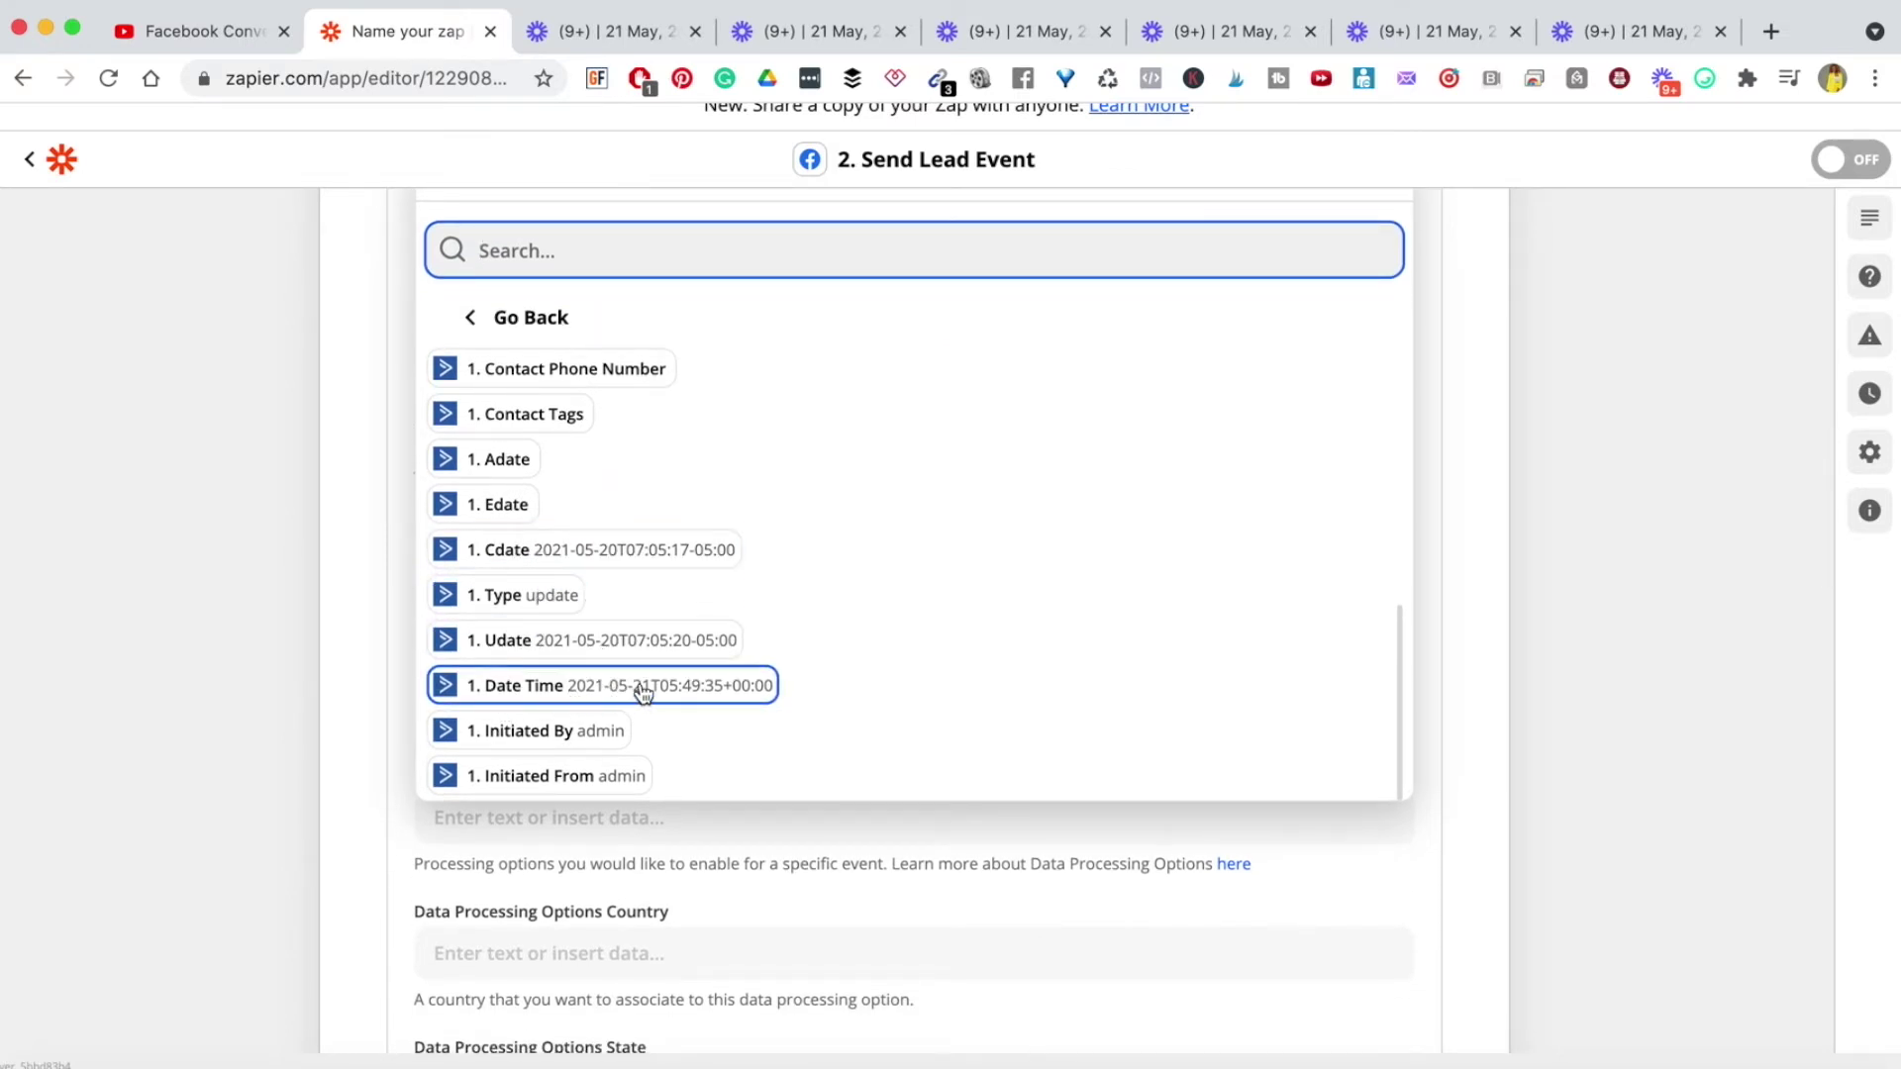
scroll(639, 690, down, 2)
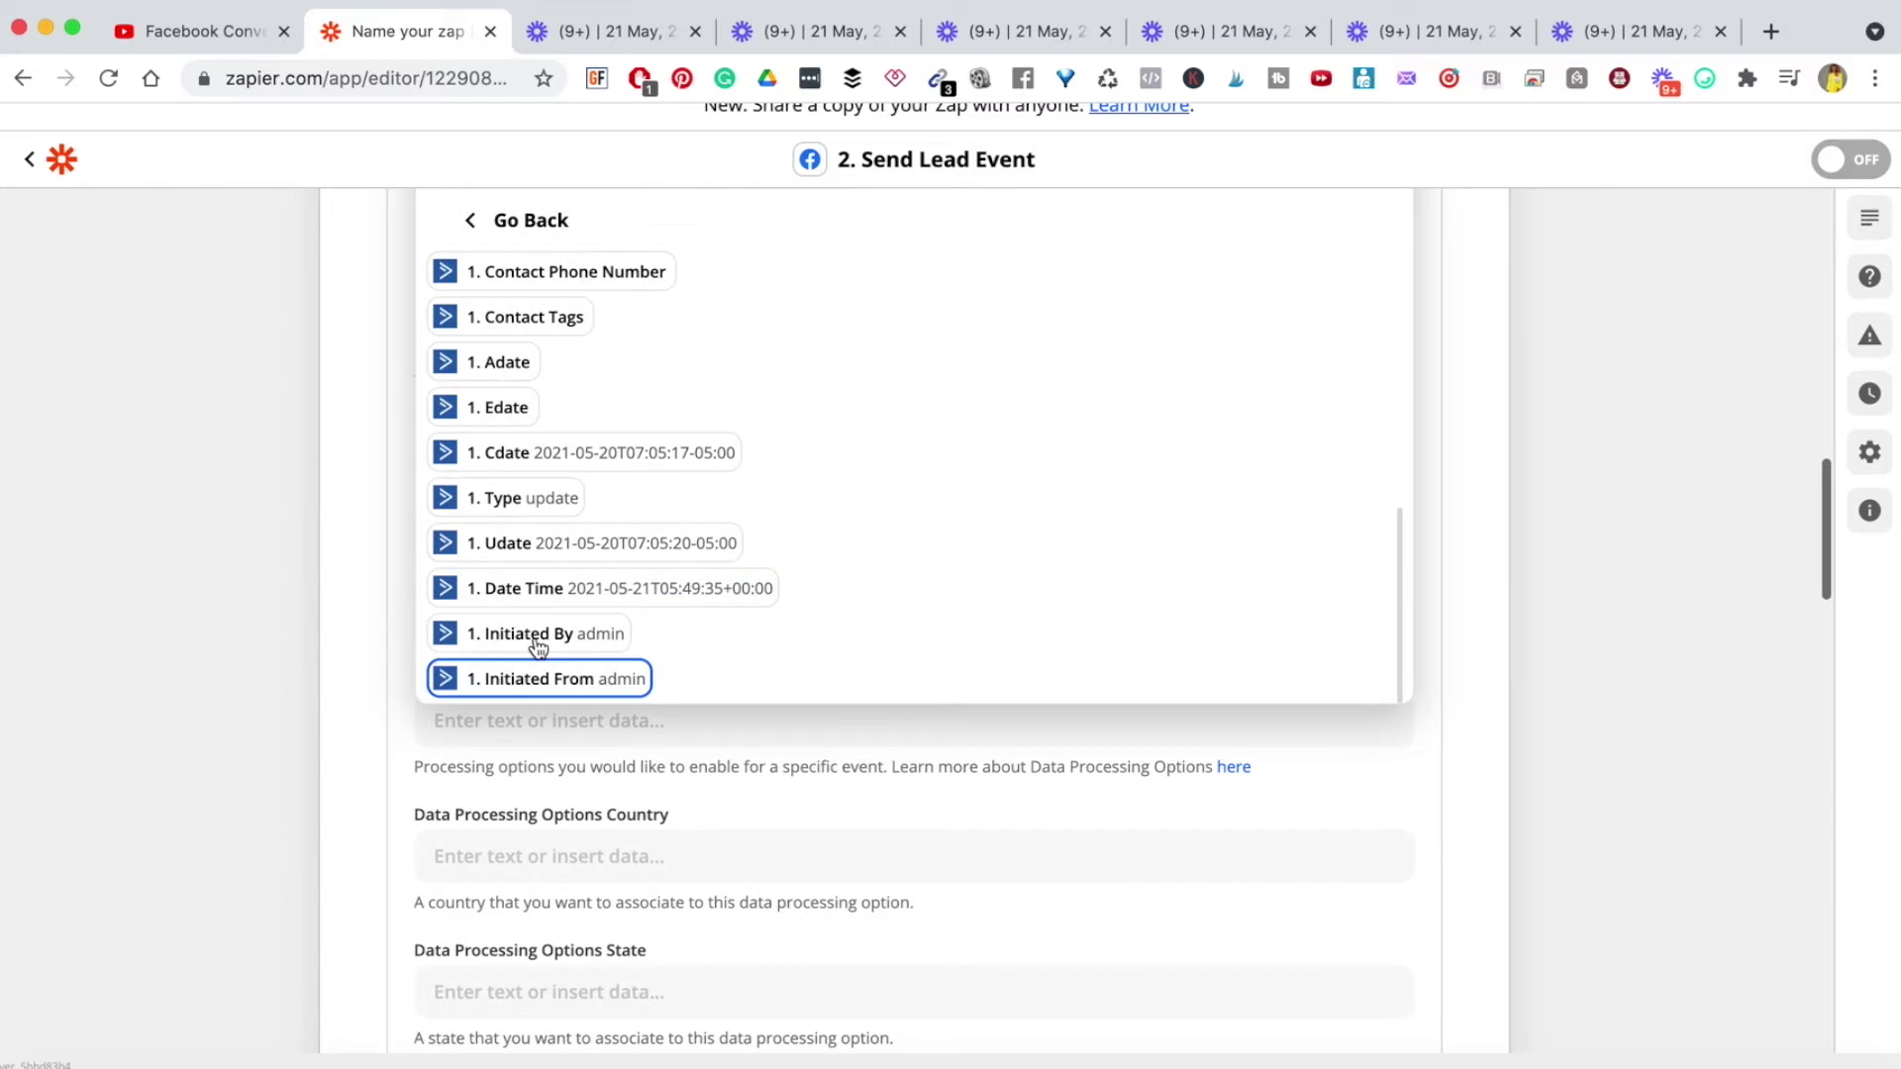
click(1506, 462)
scroll(951, 505, up, 8)
scroll(795, 486, up, 1)
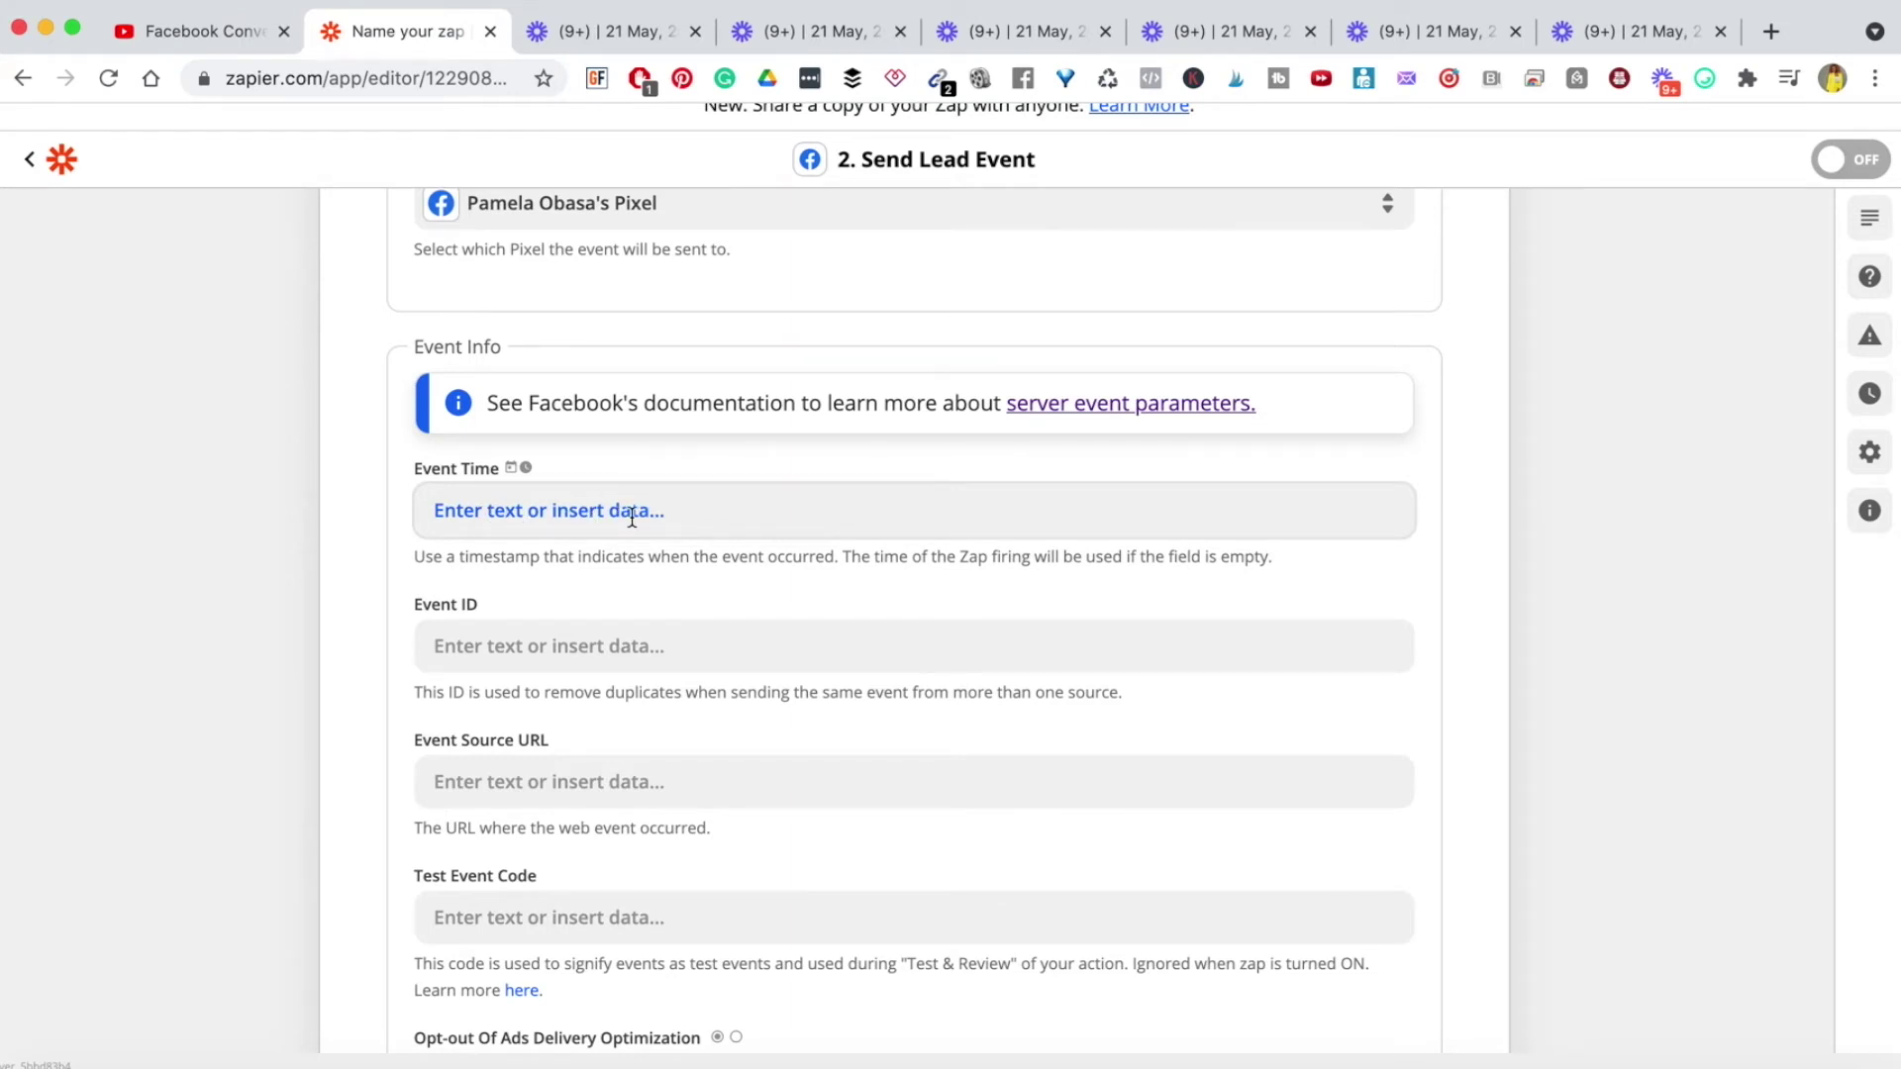
scroll(806, 615, down, 3)
scroll(807, 604, down, 1)
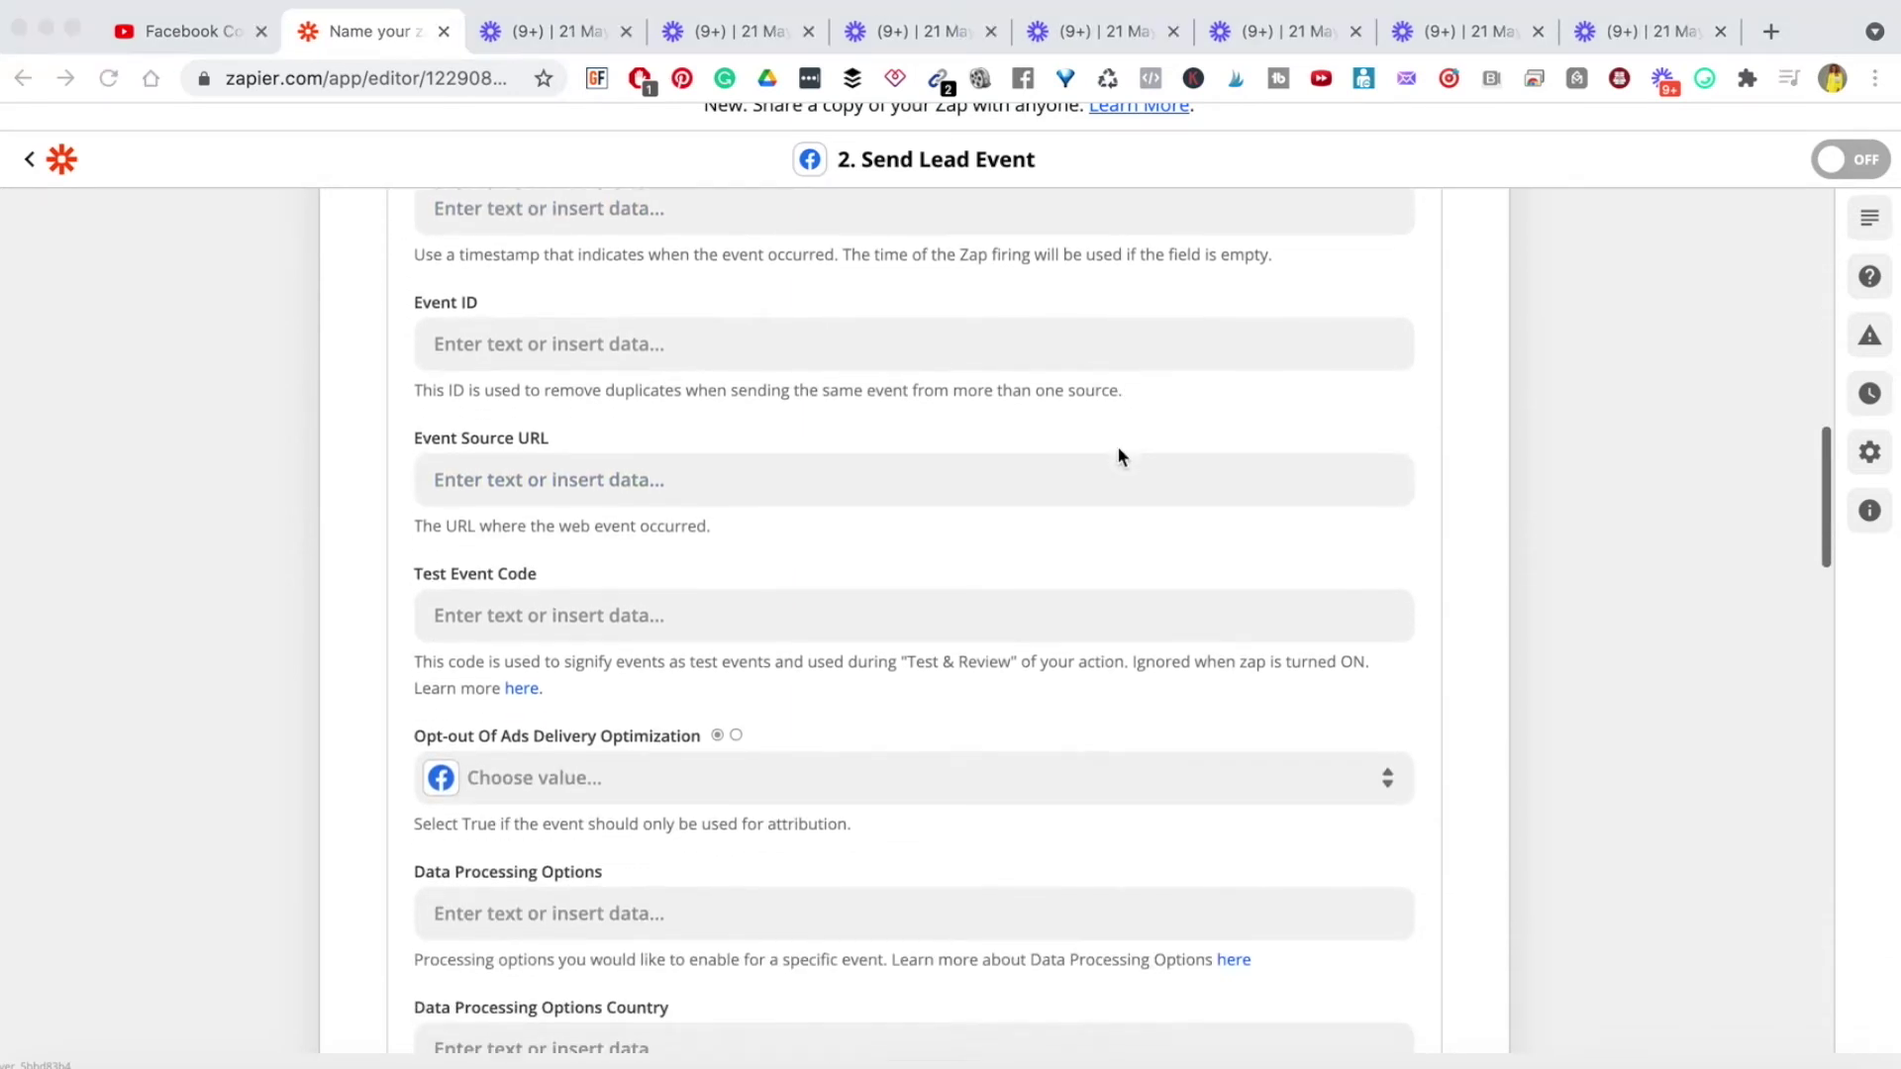
scroll(598, 317, down, 1)
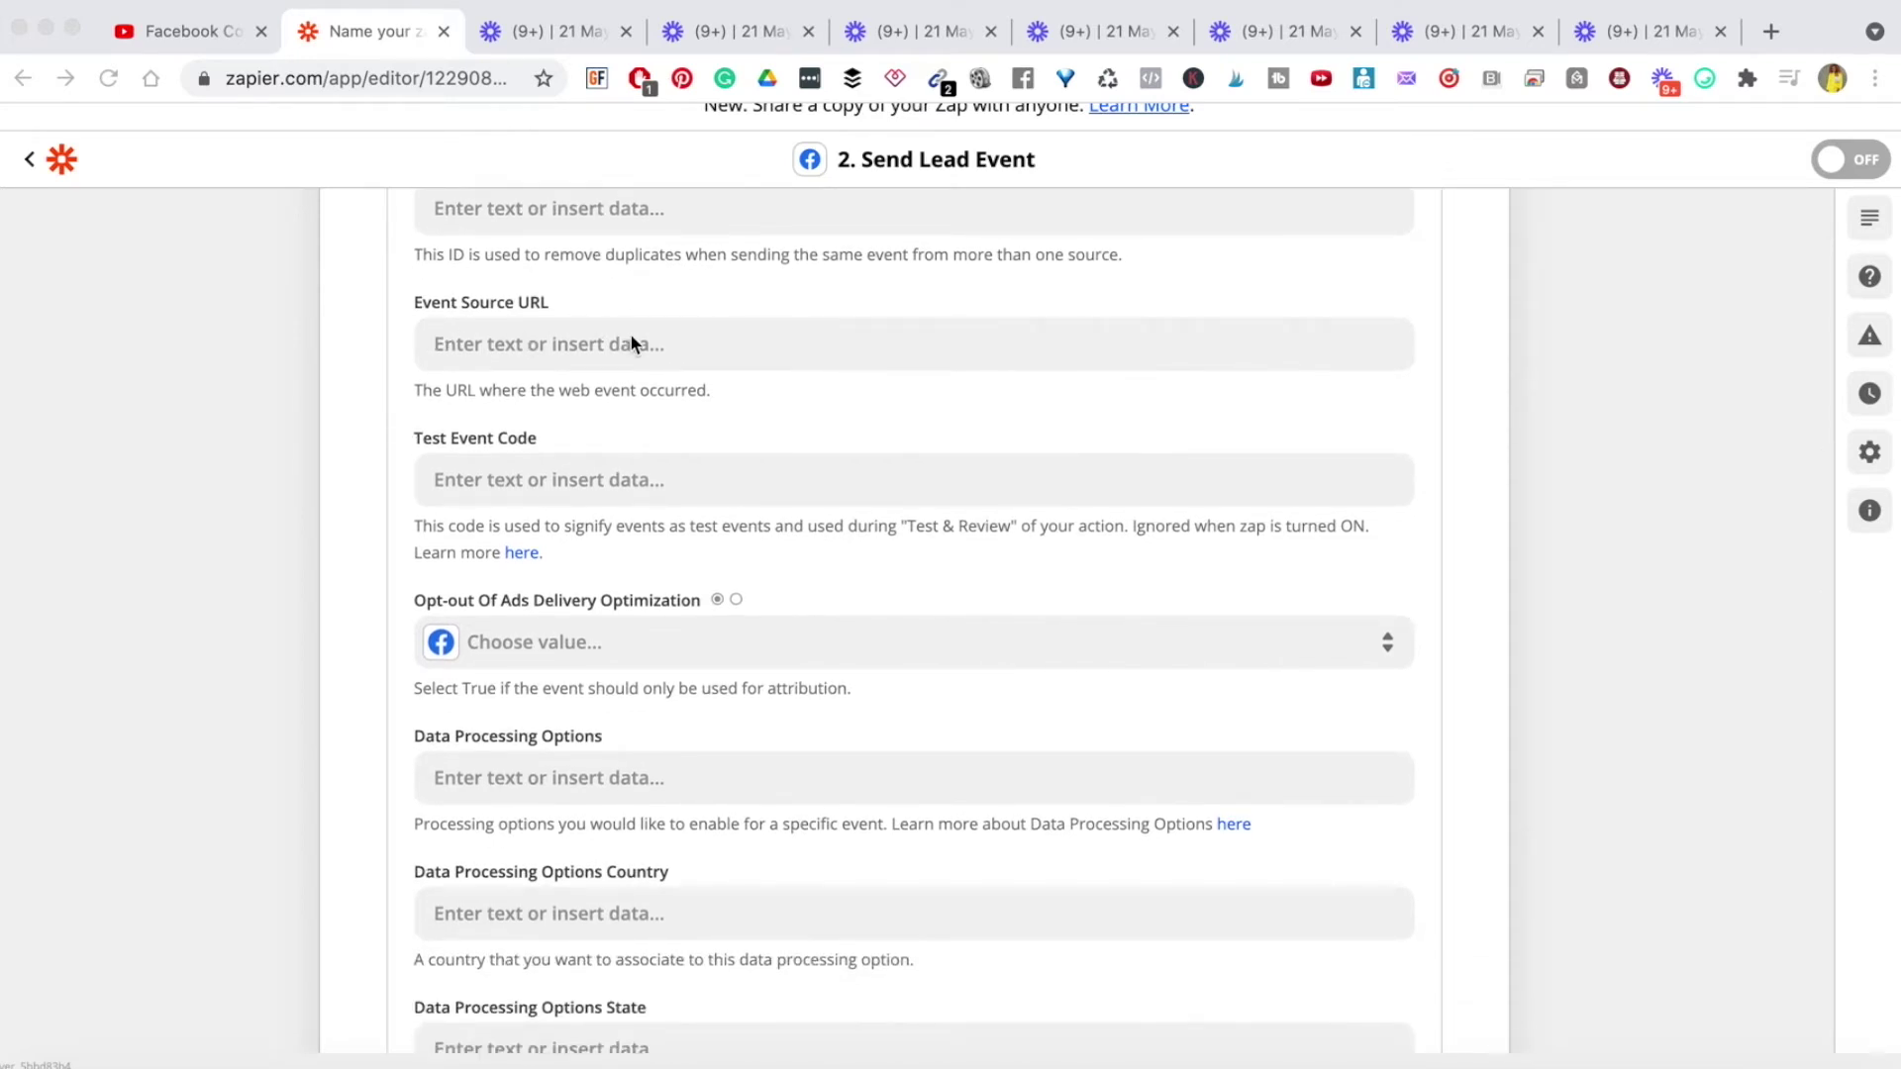
triple_click(550, 389)
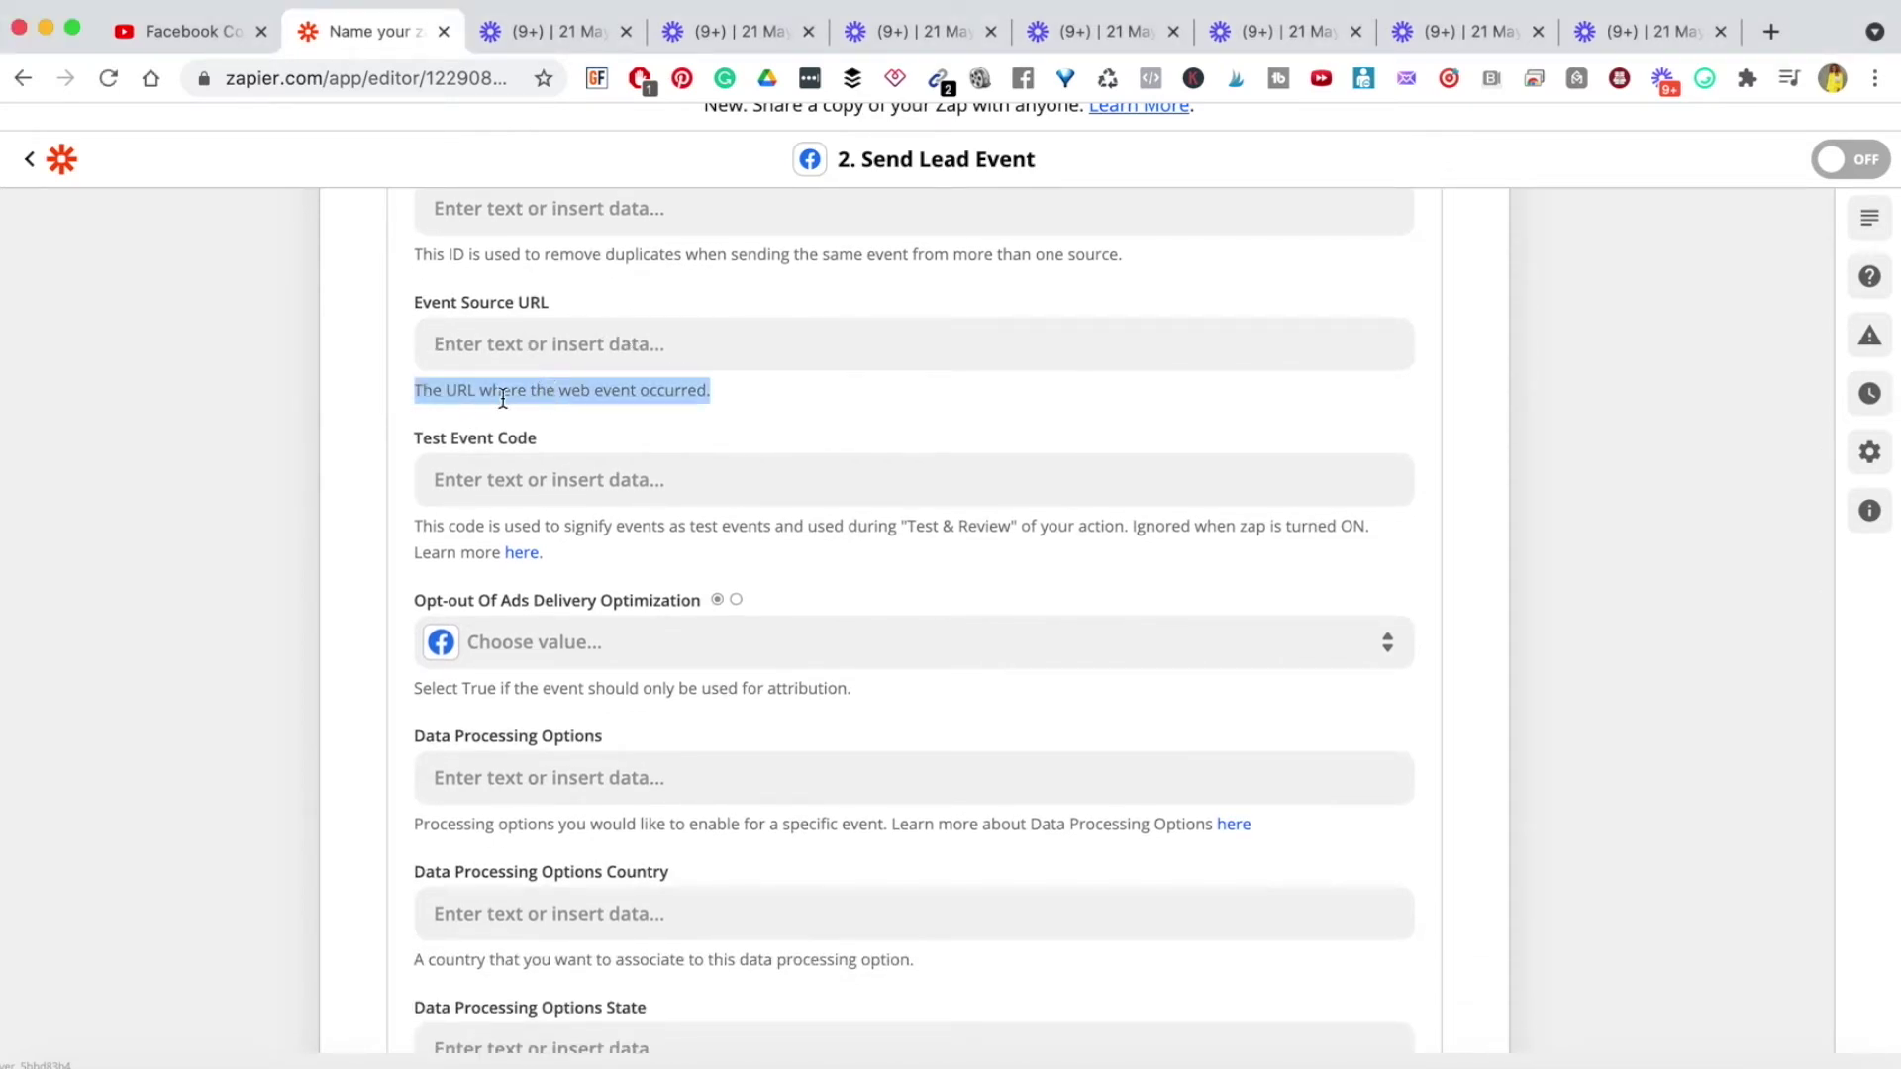
click(721, 384)
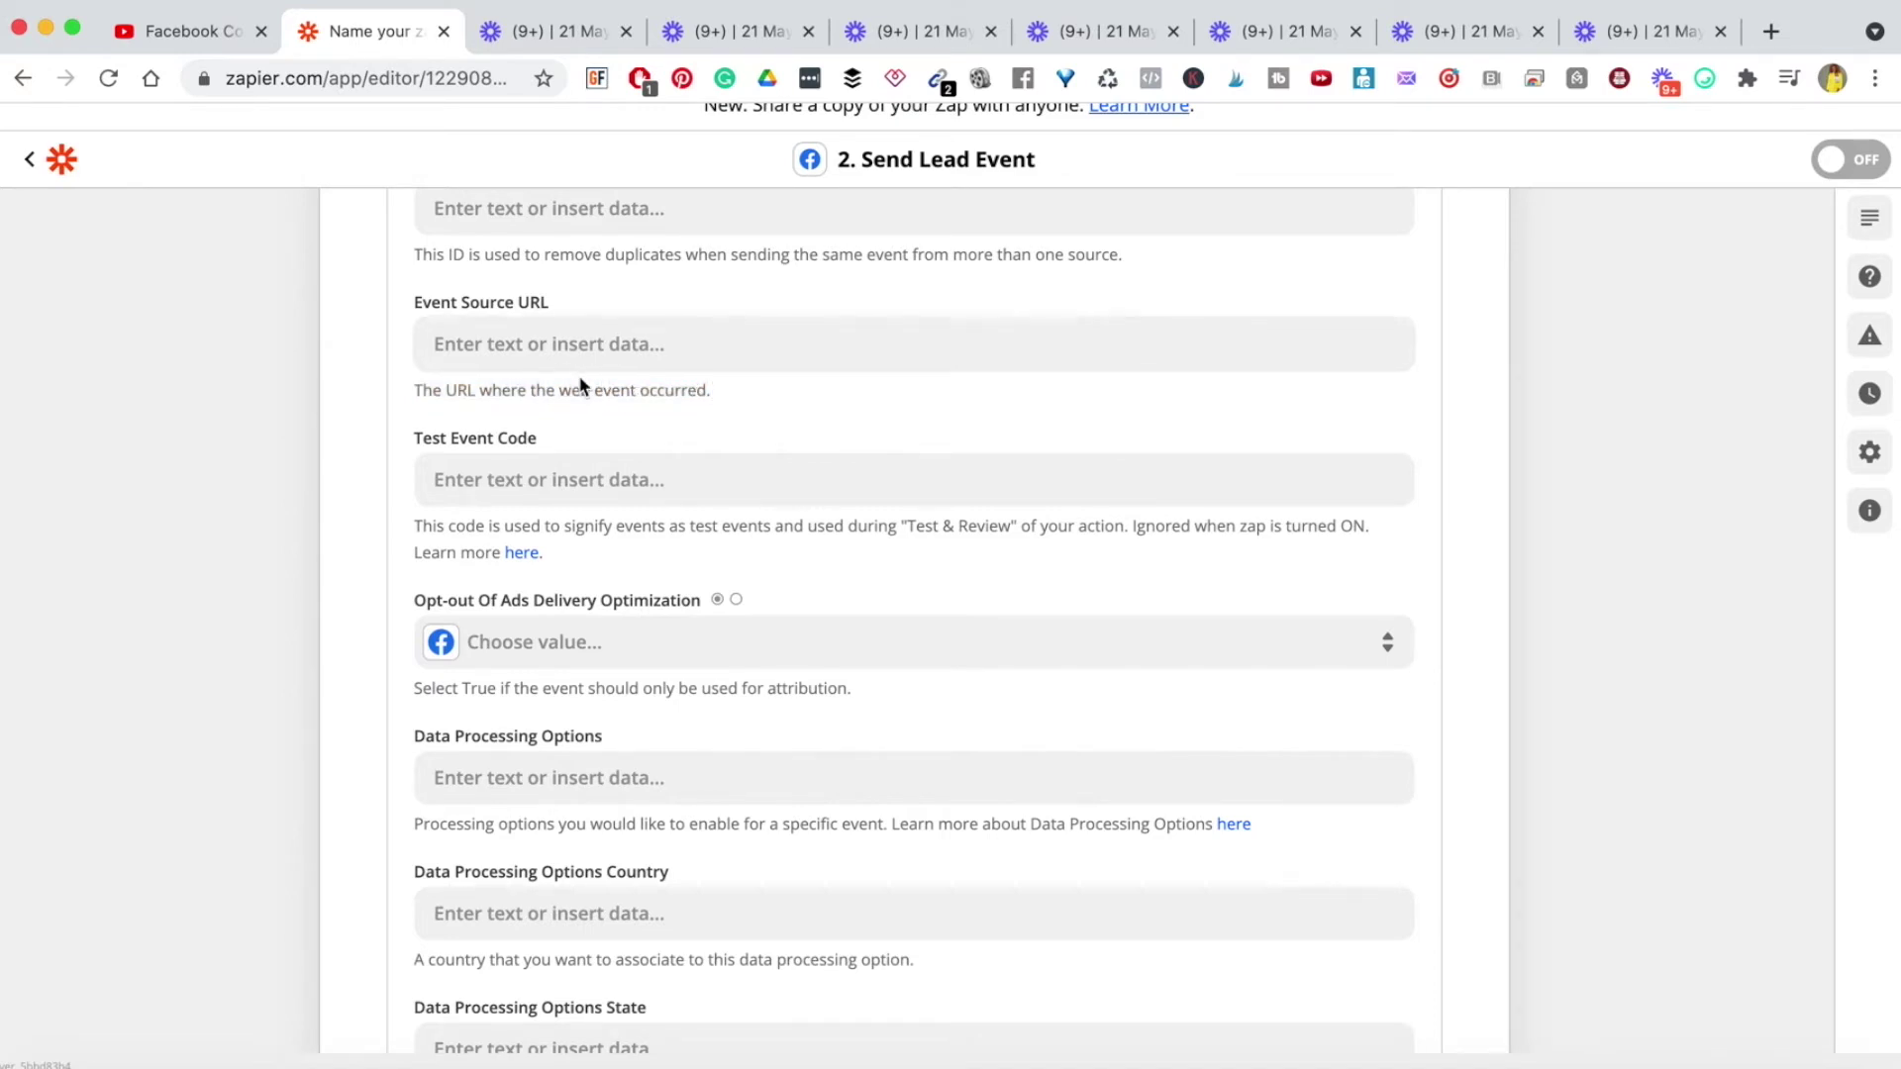
scroll(594, 392, down, 3)
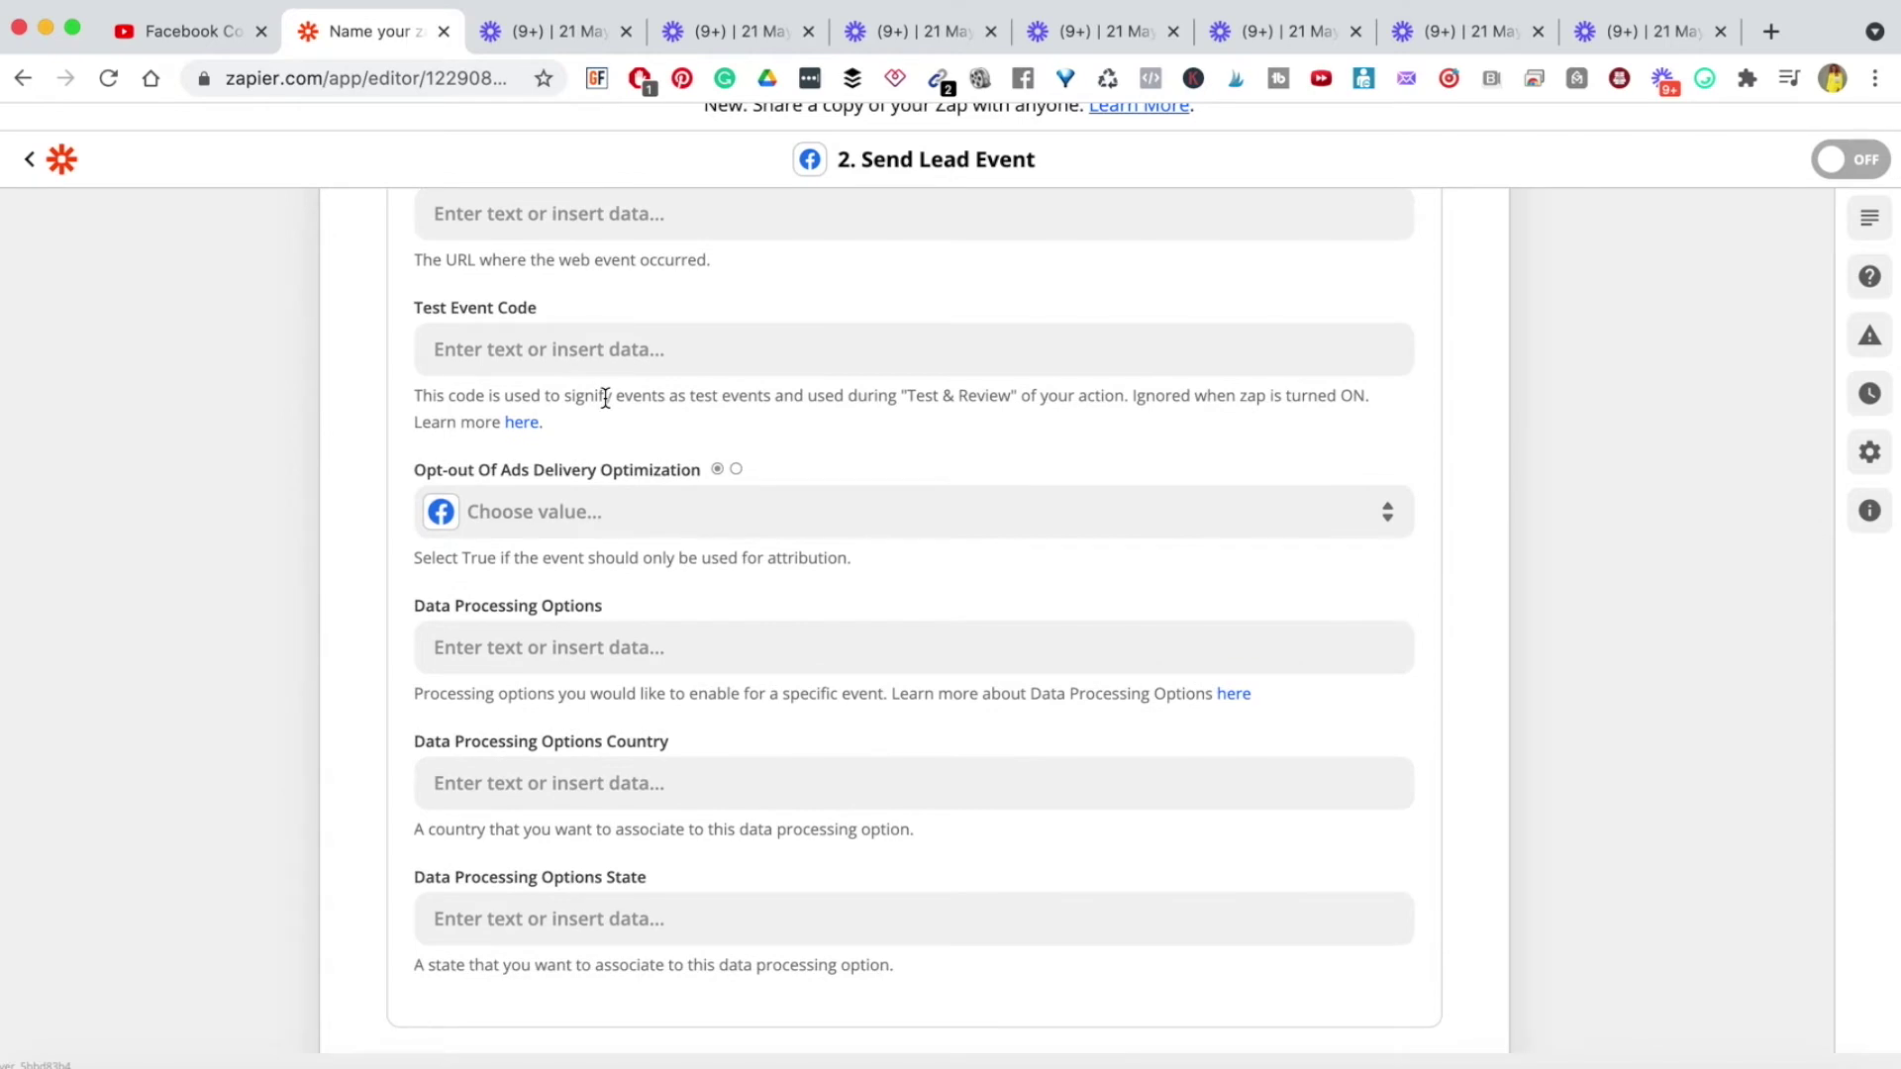
scroll(605, 398, down, 1)
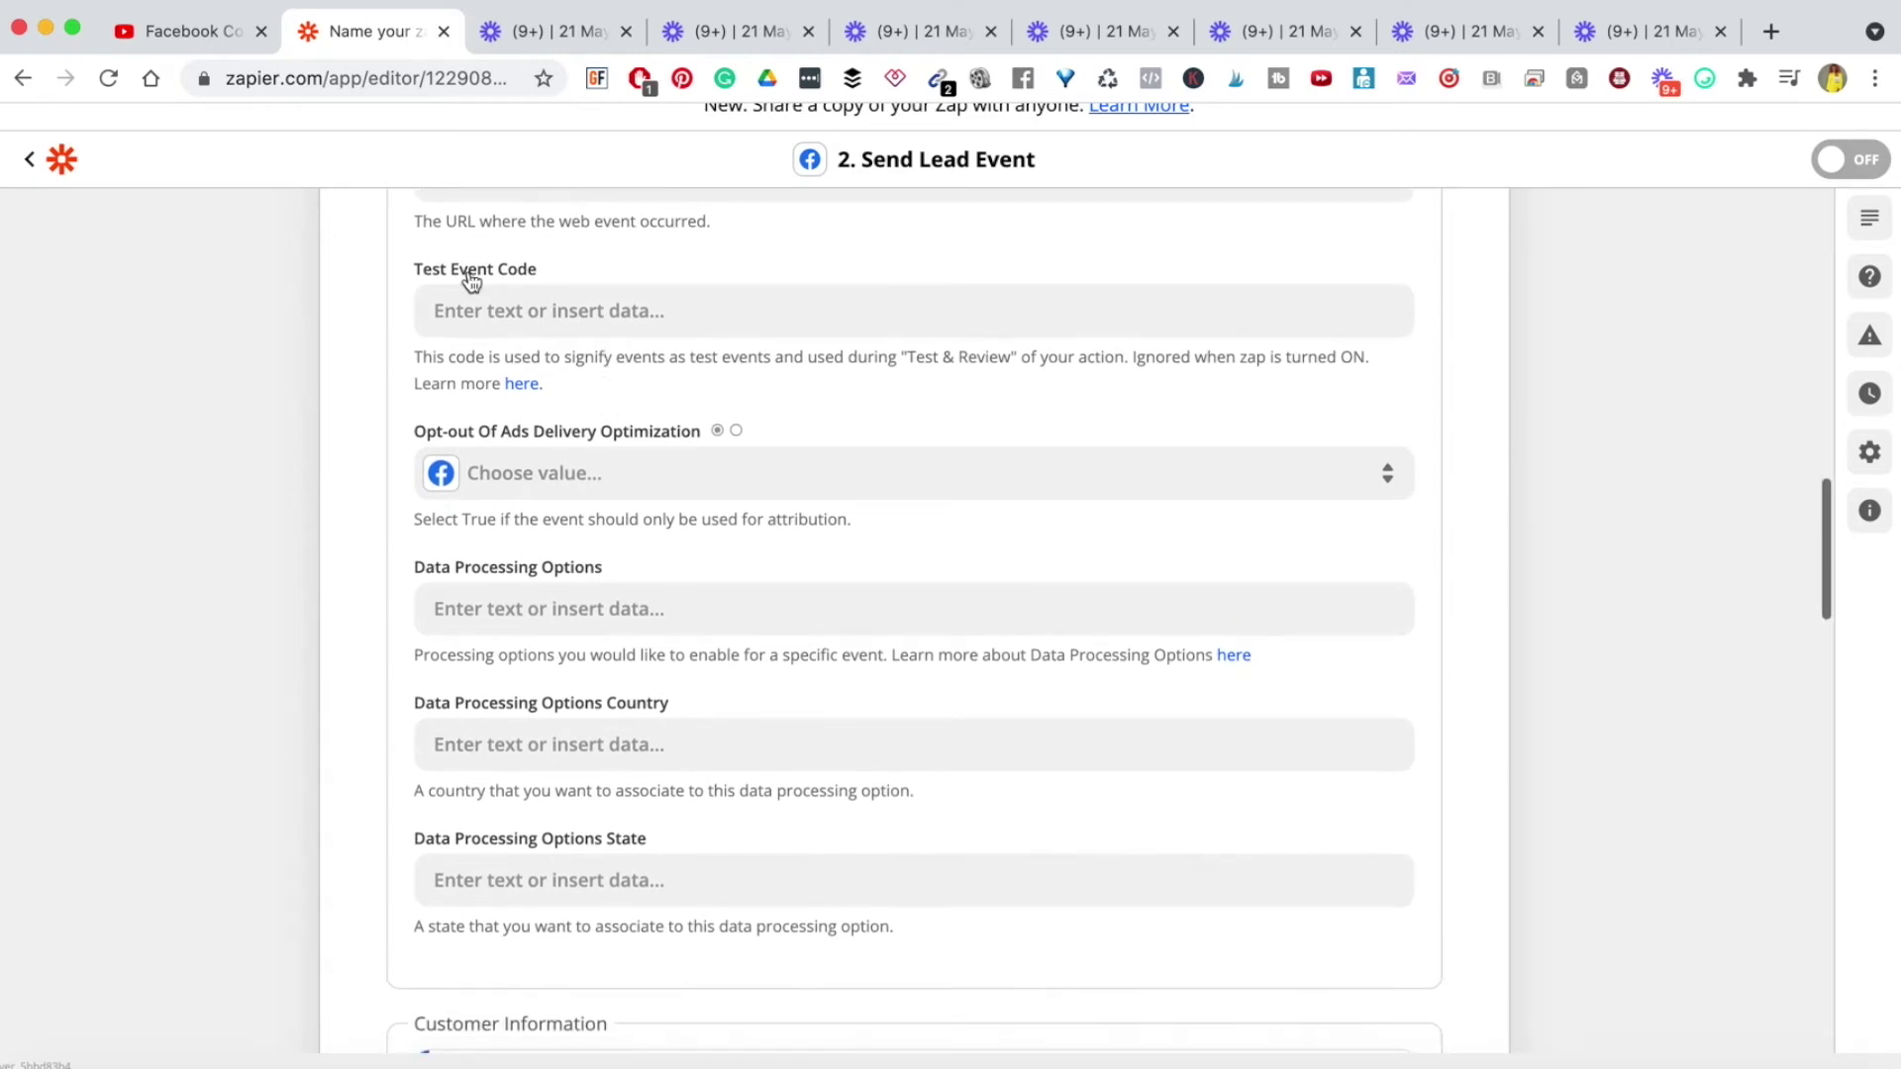
double_click(467, 270)
double_click(509, 271)
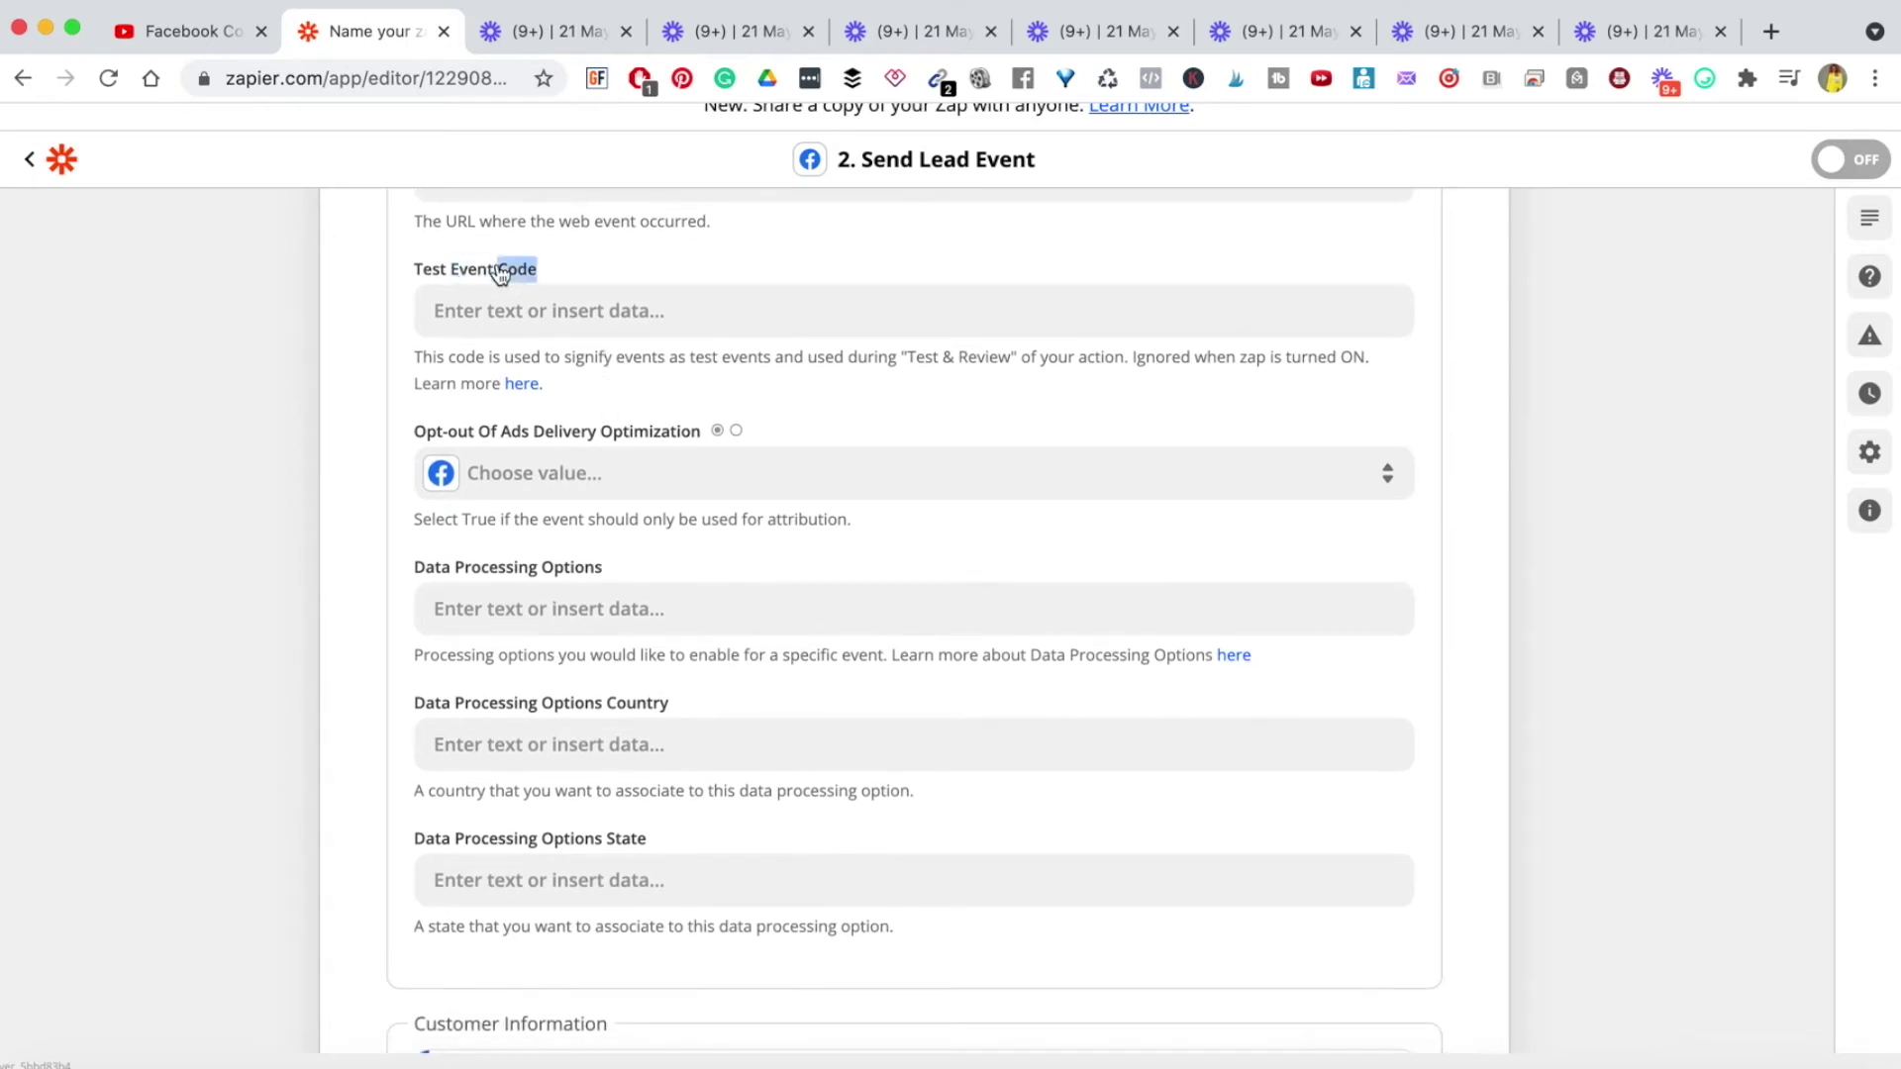
triple_click(459, 358)
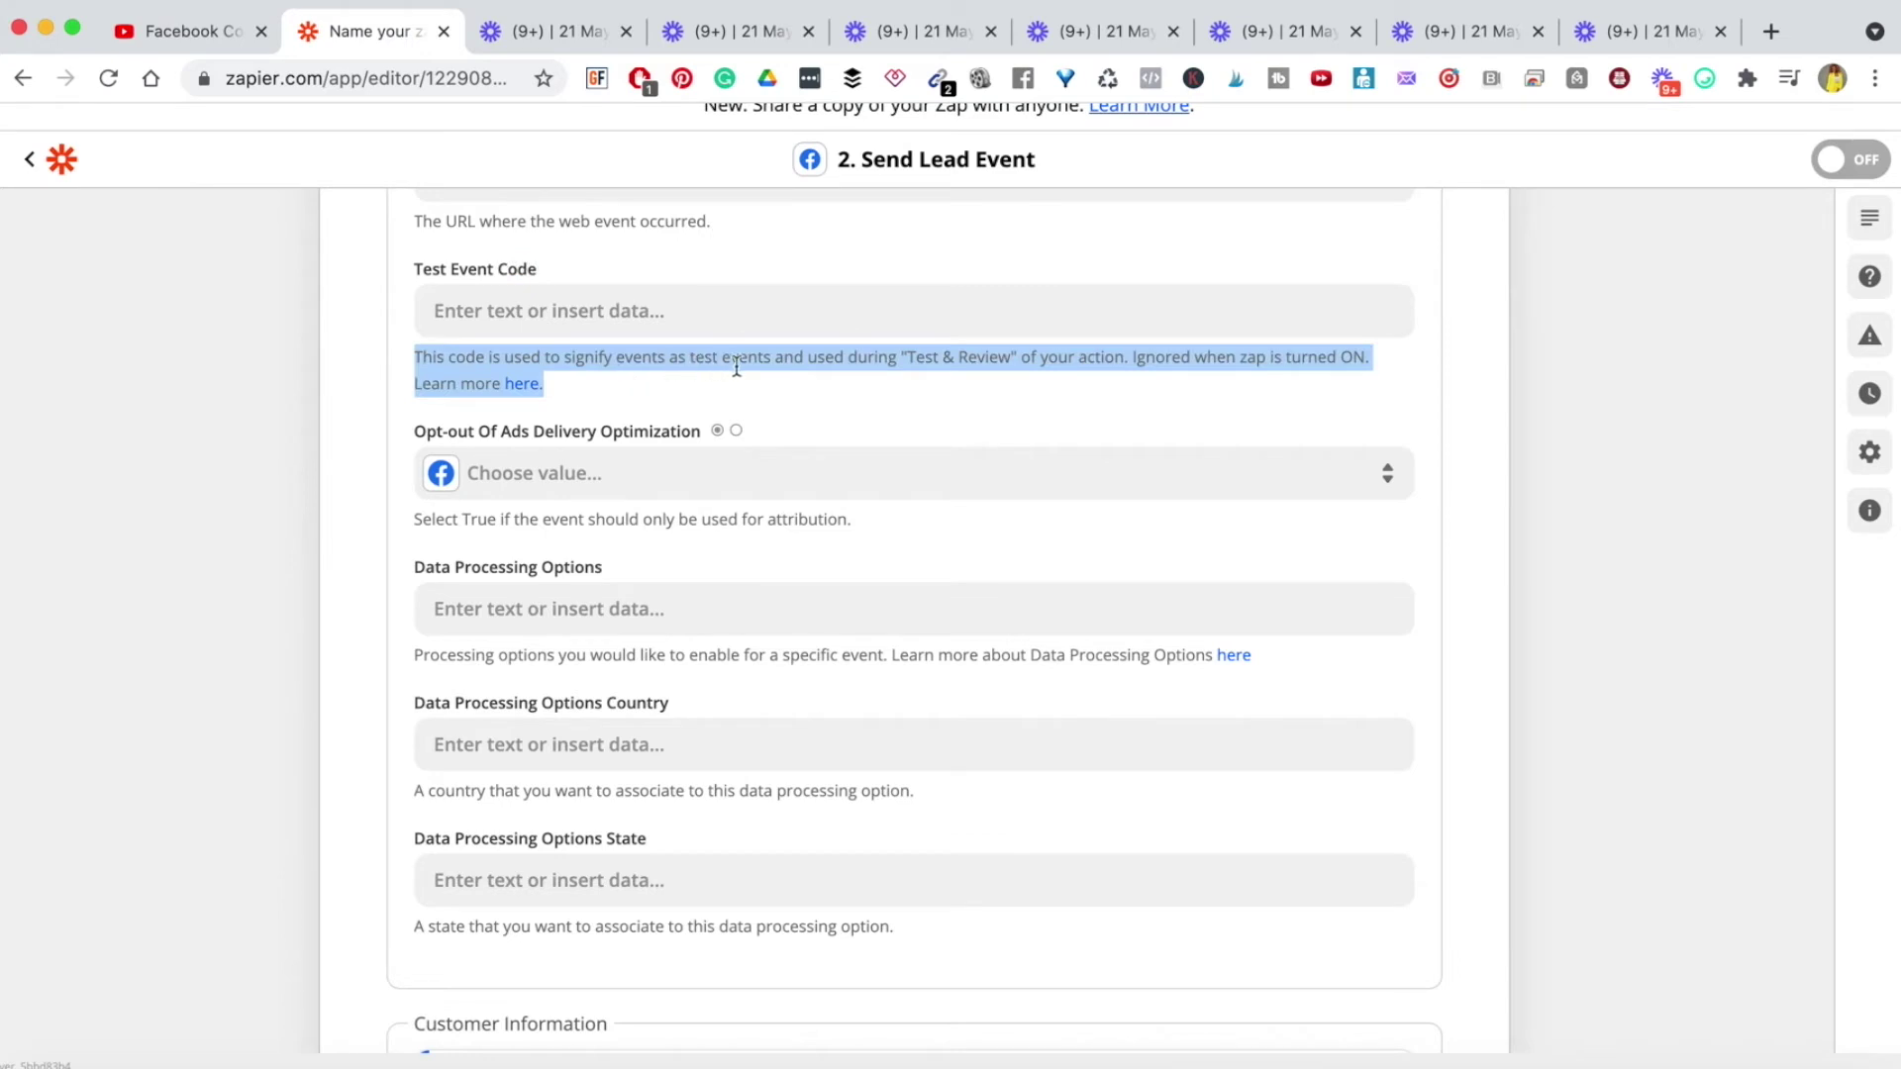
click(968, 386)
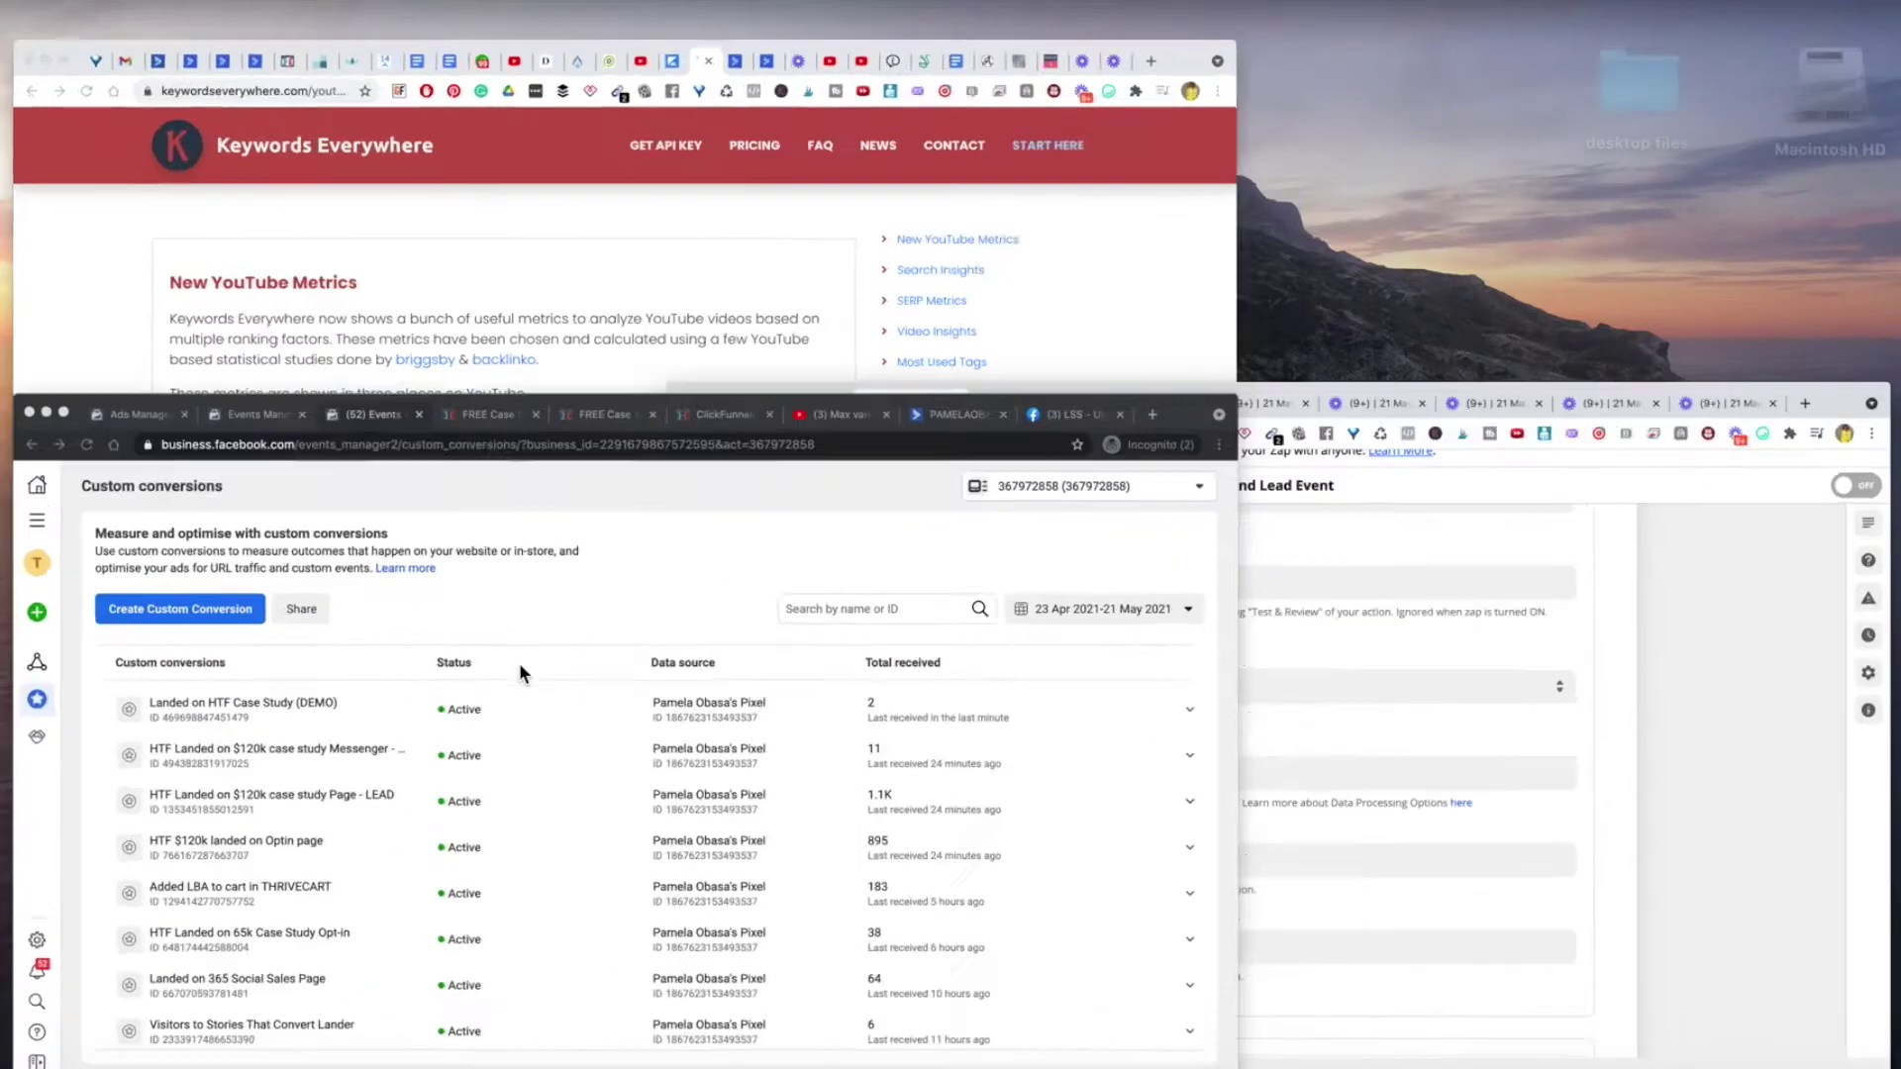
Step: In the Facebook window, go to Events Manager via the business tools menu
click(519, 662)
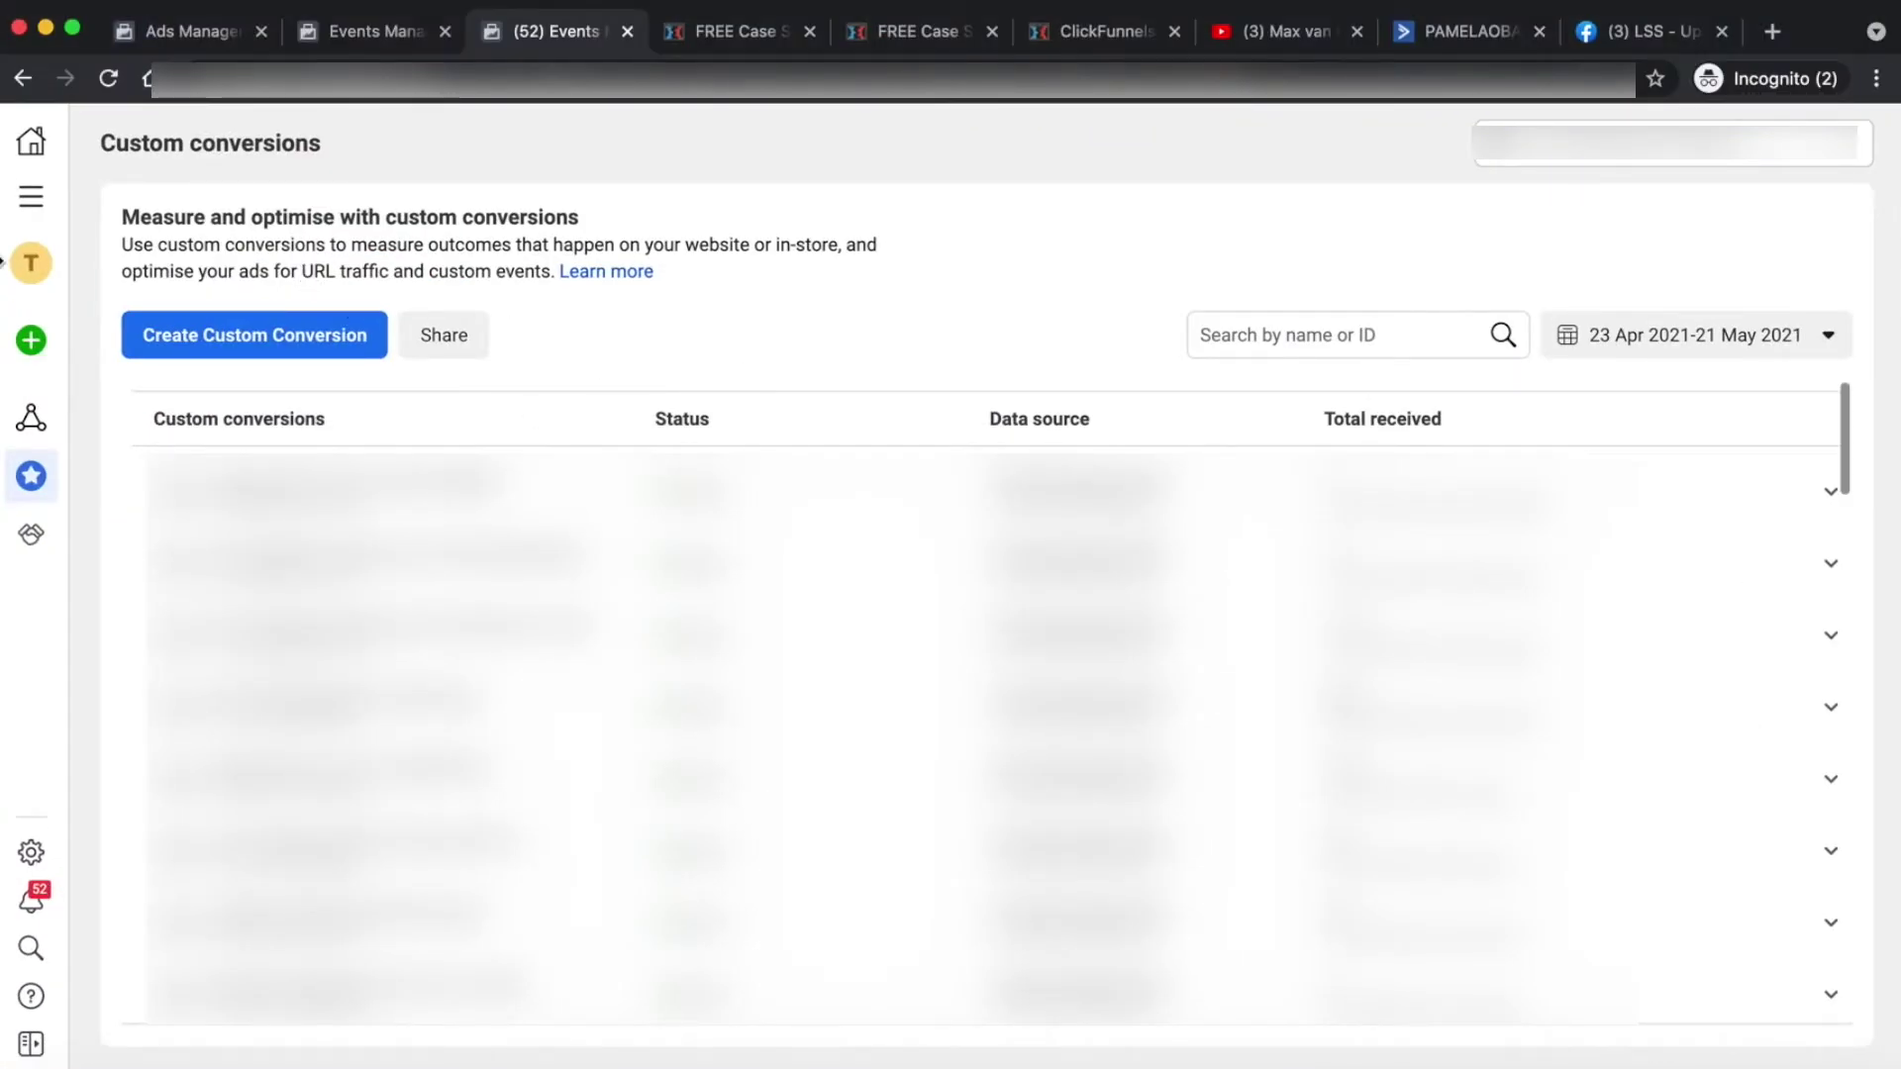
click(38, 202)
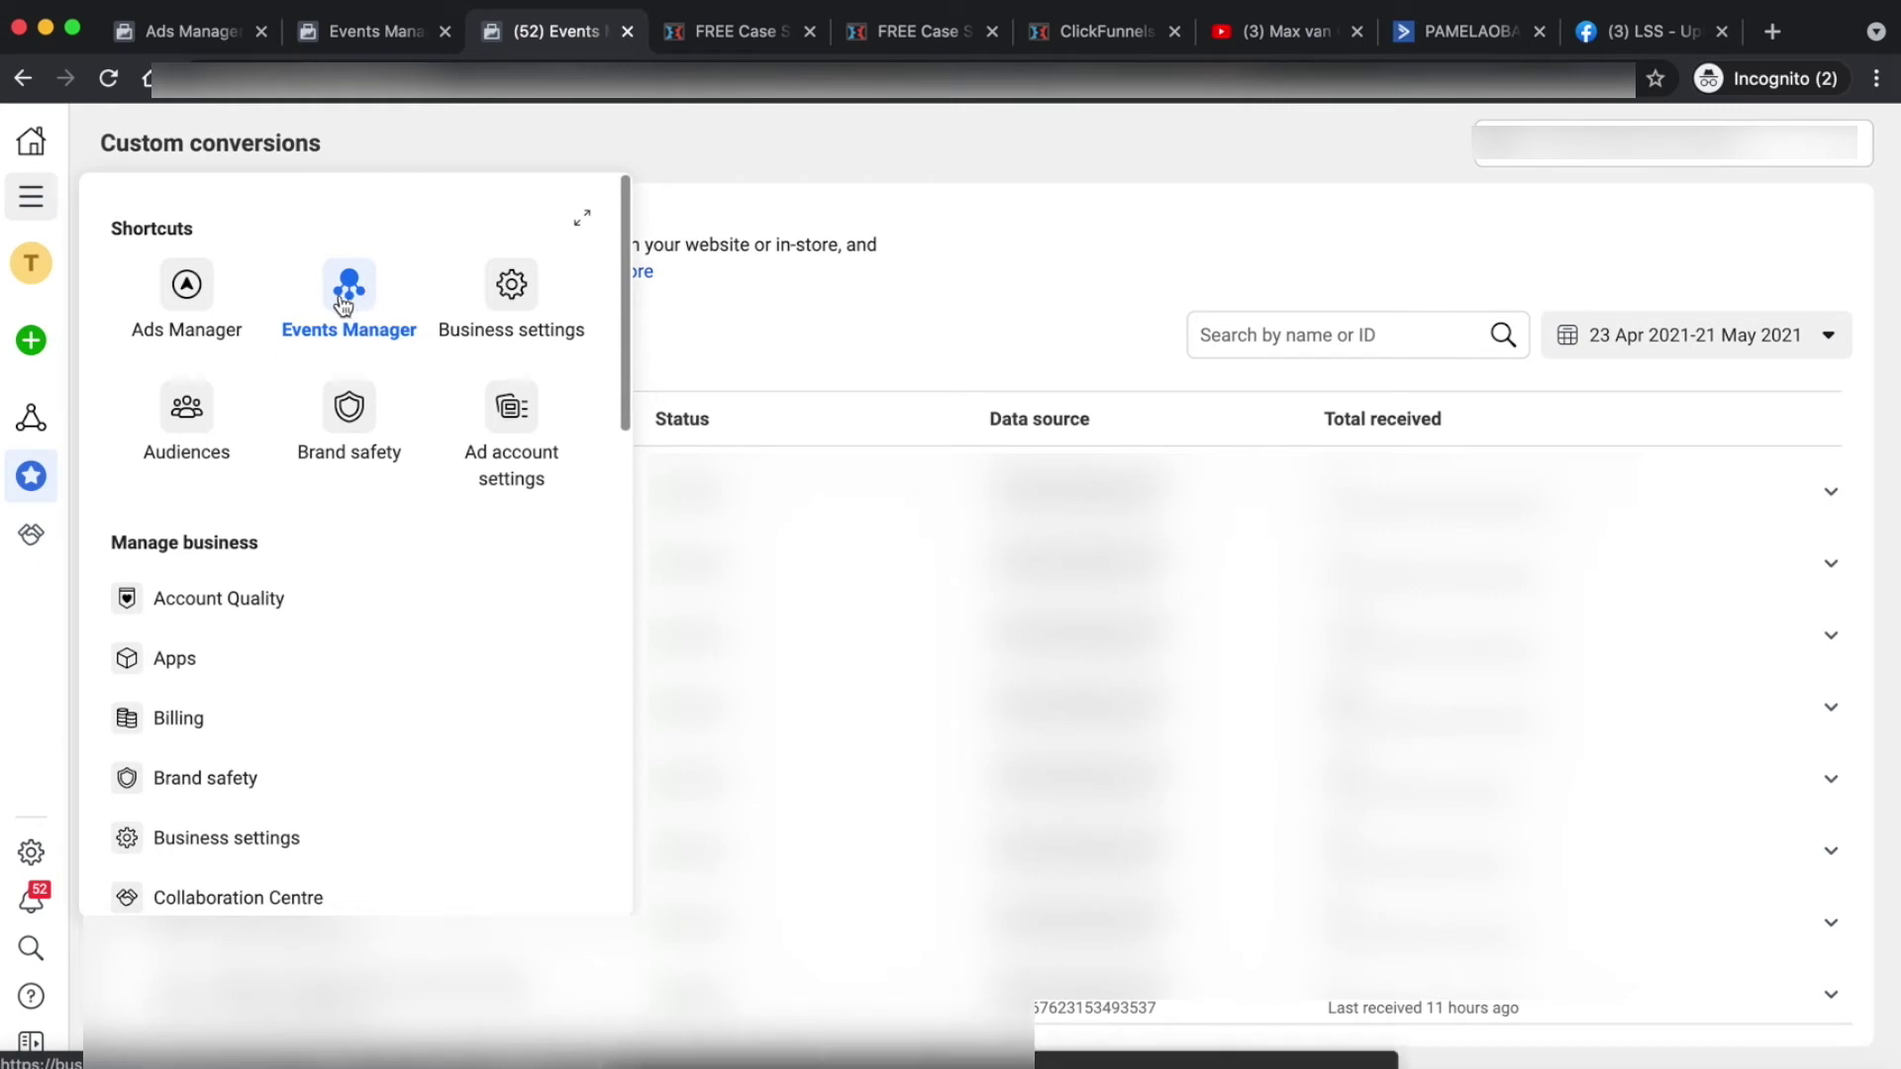
scroll(349, 823, down, 5)
scroll(349, 823, down, 6)
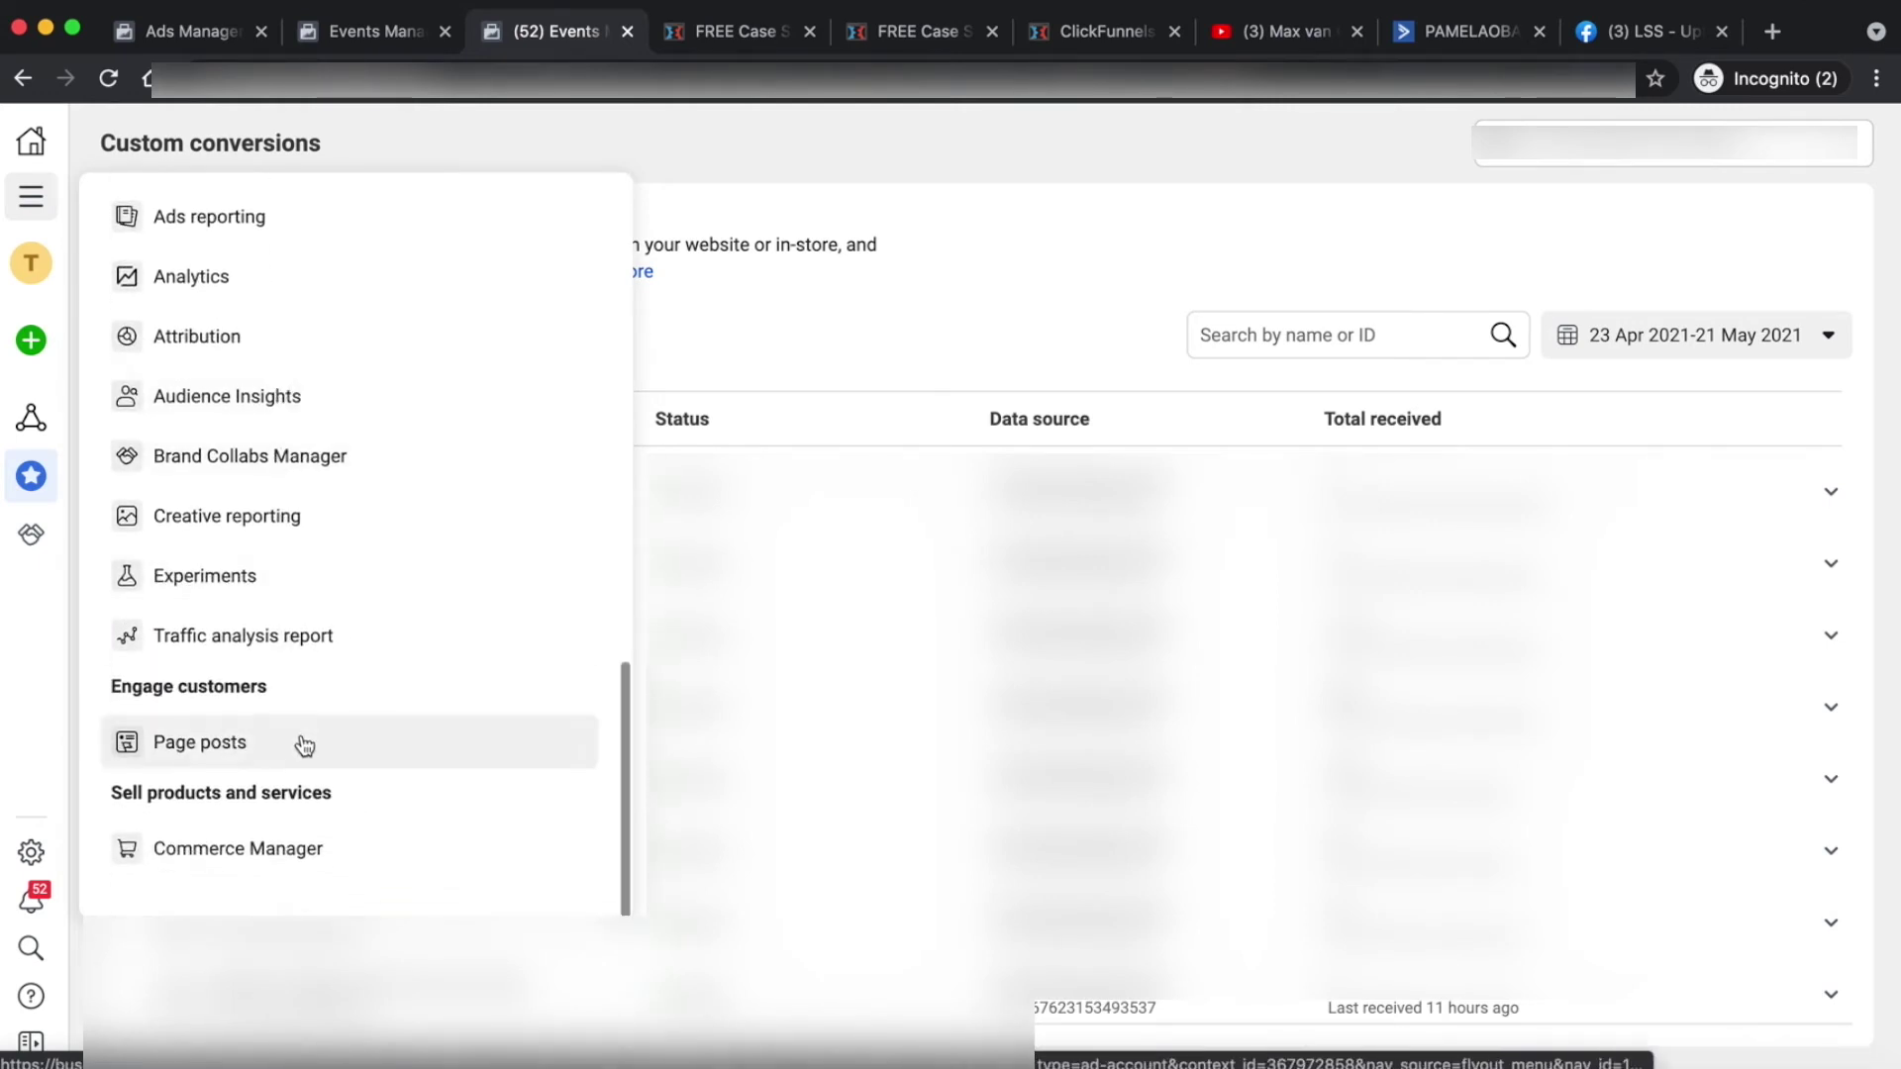
scroll(382, 540, up, 11)
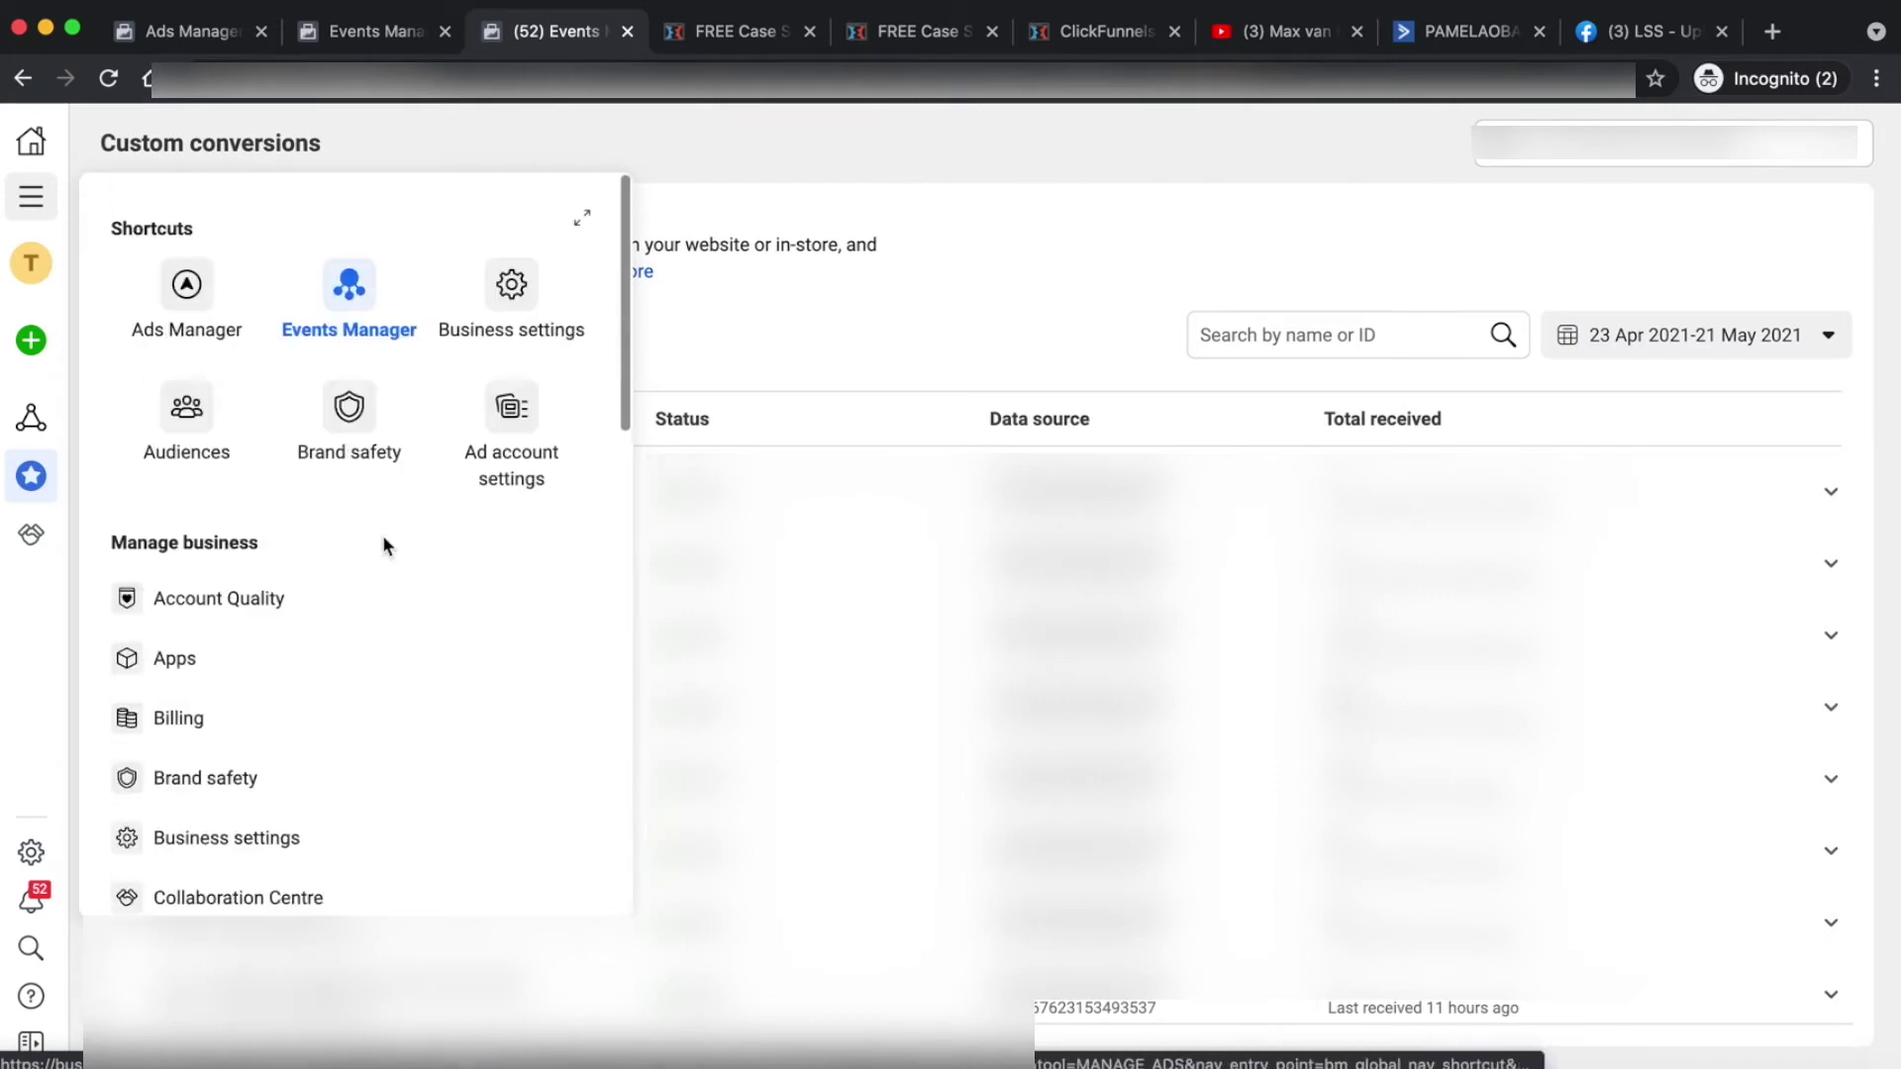
click(351, 296)
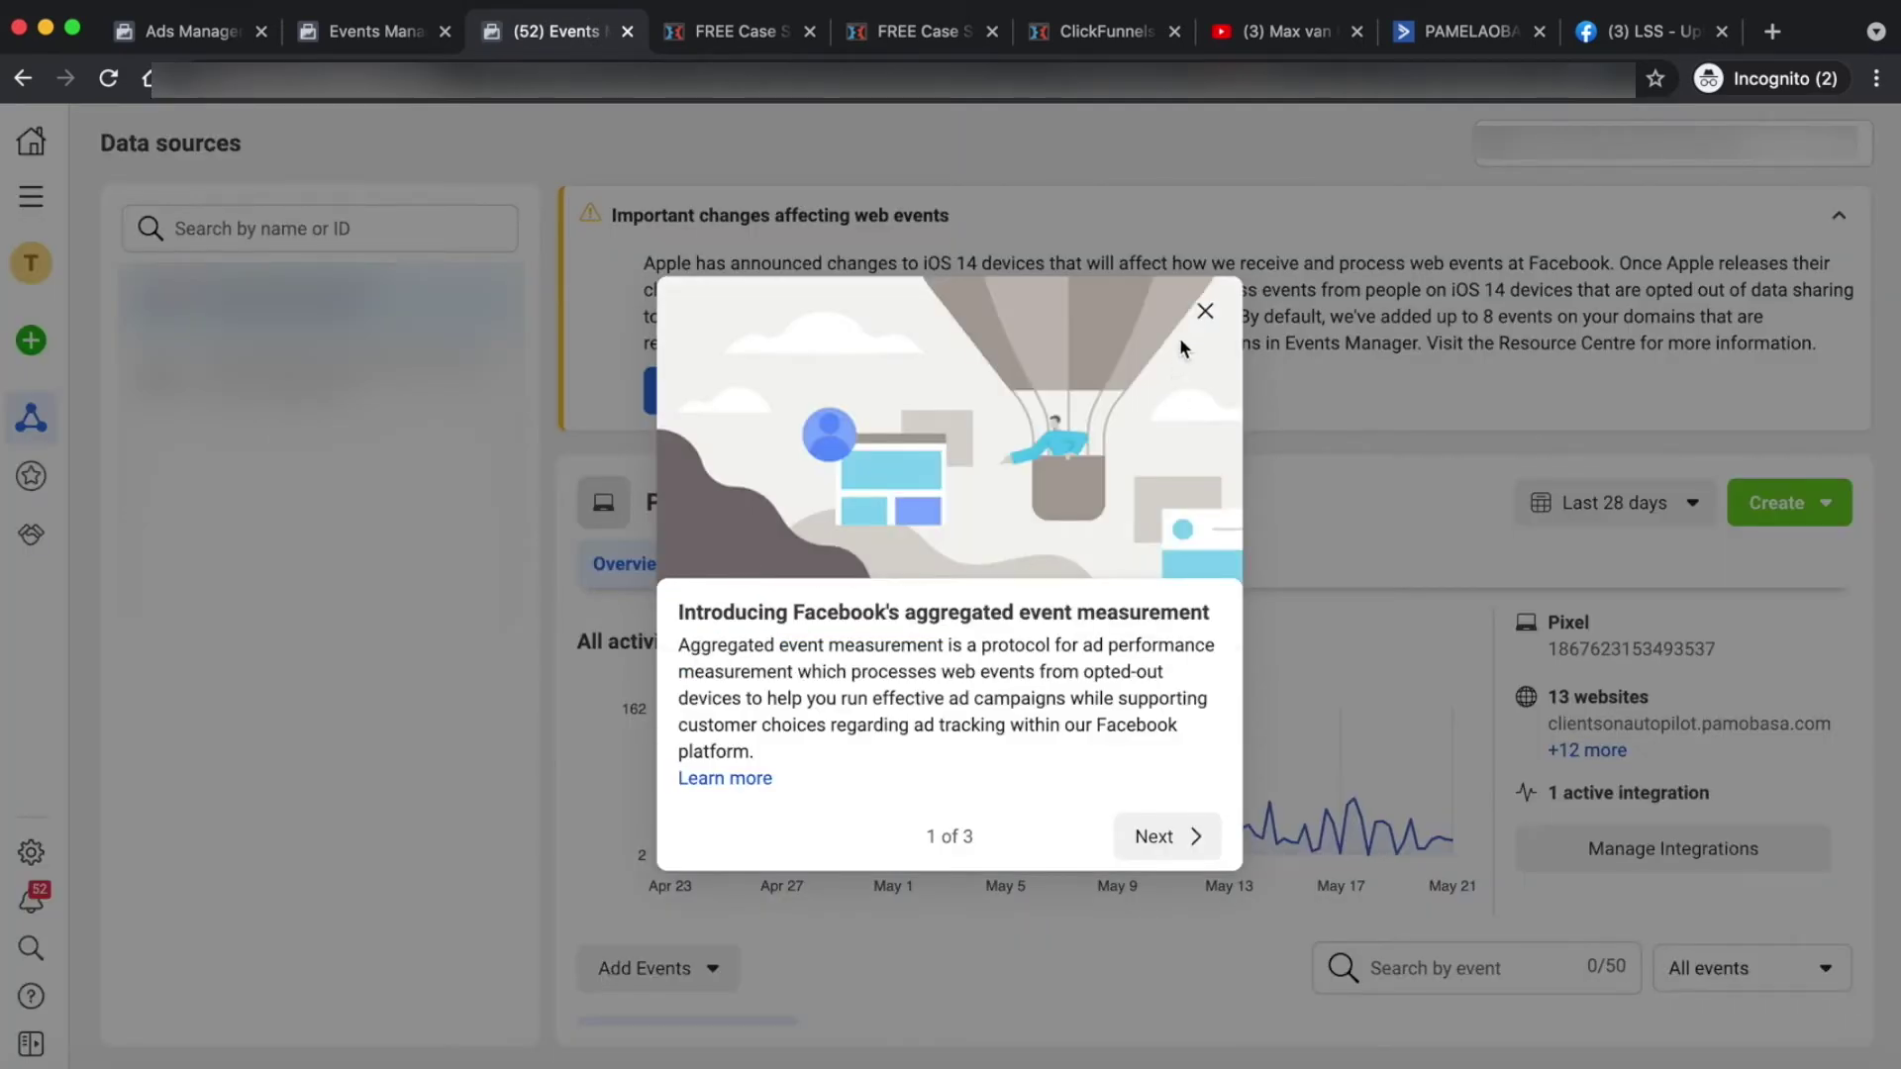
Step: Open the pixel's Test events page and copy the server test code TEST17595
click(1204, 311)
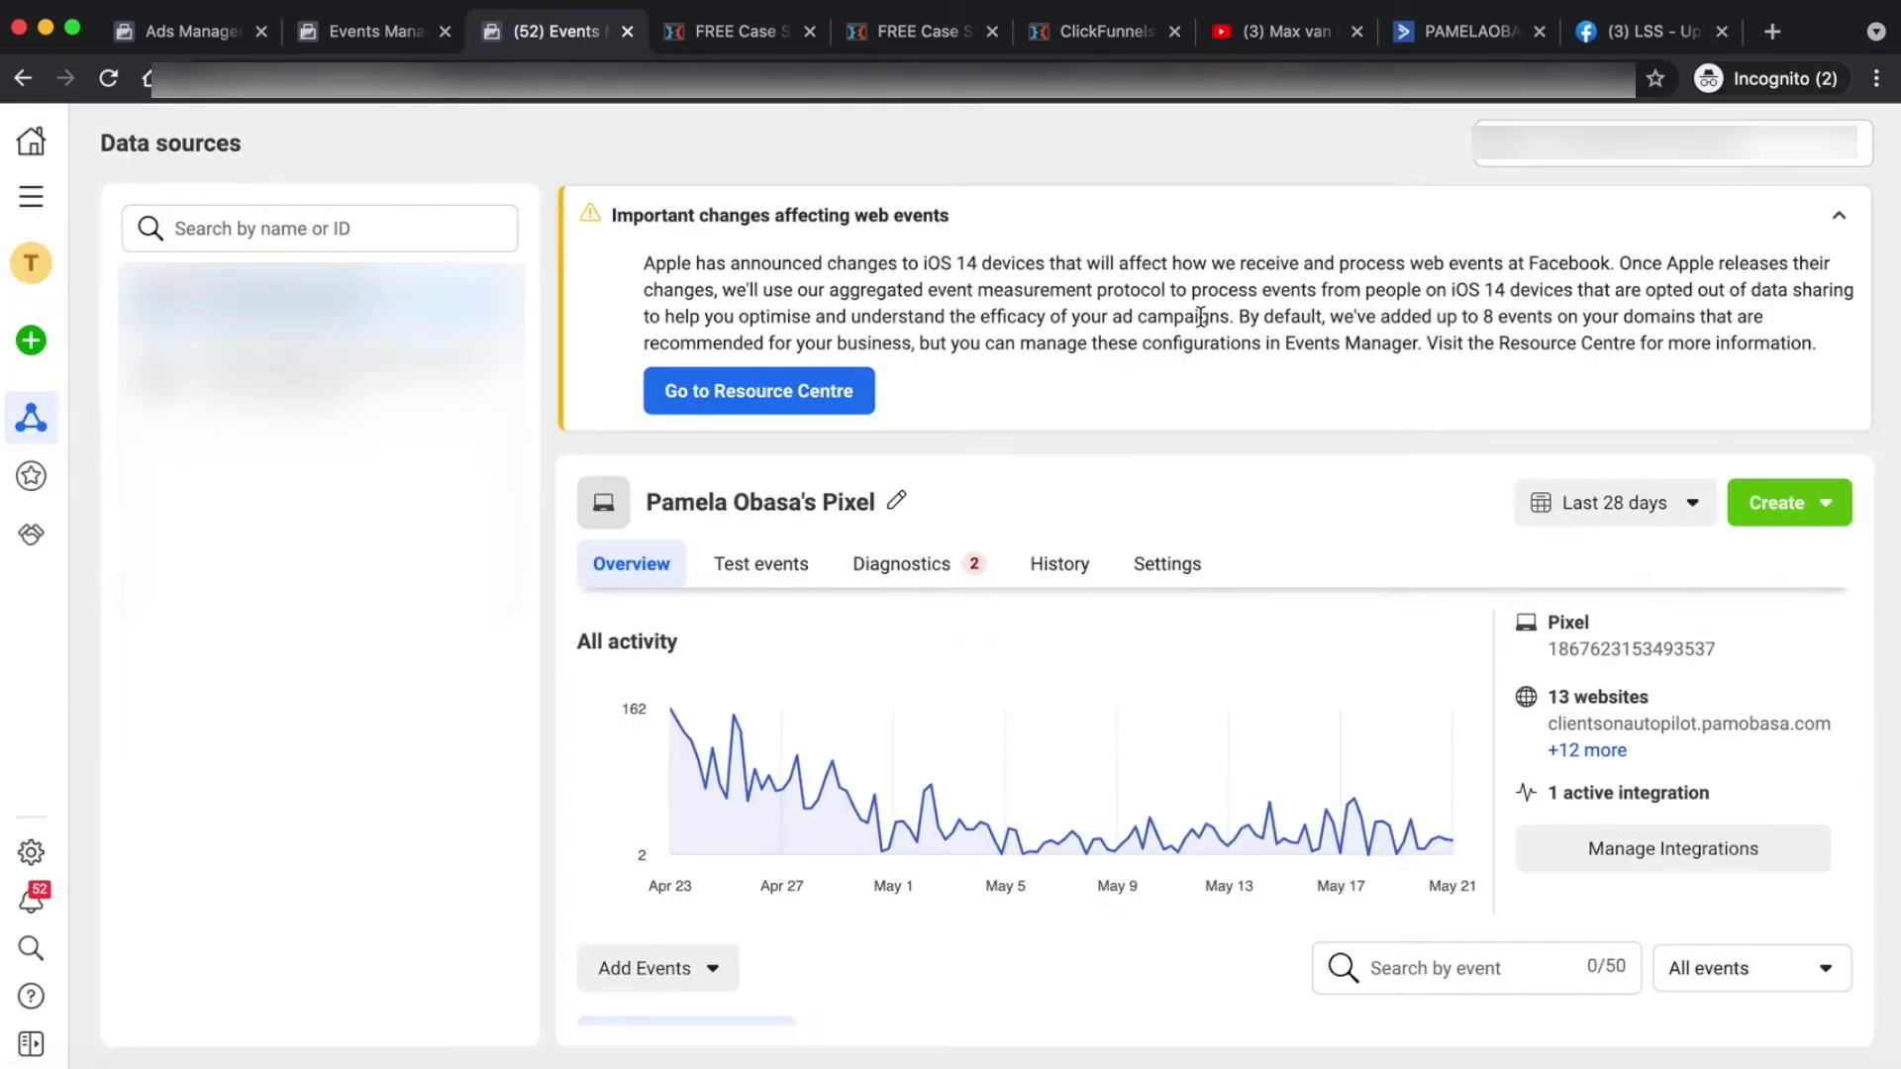
click(760, 565)
scroll(1254, 692, down, 5)
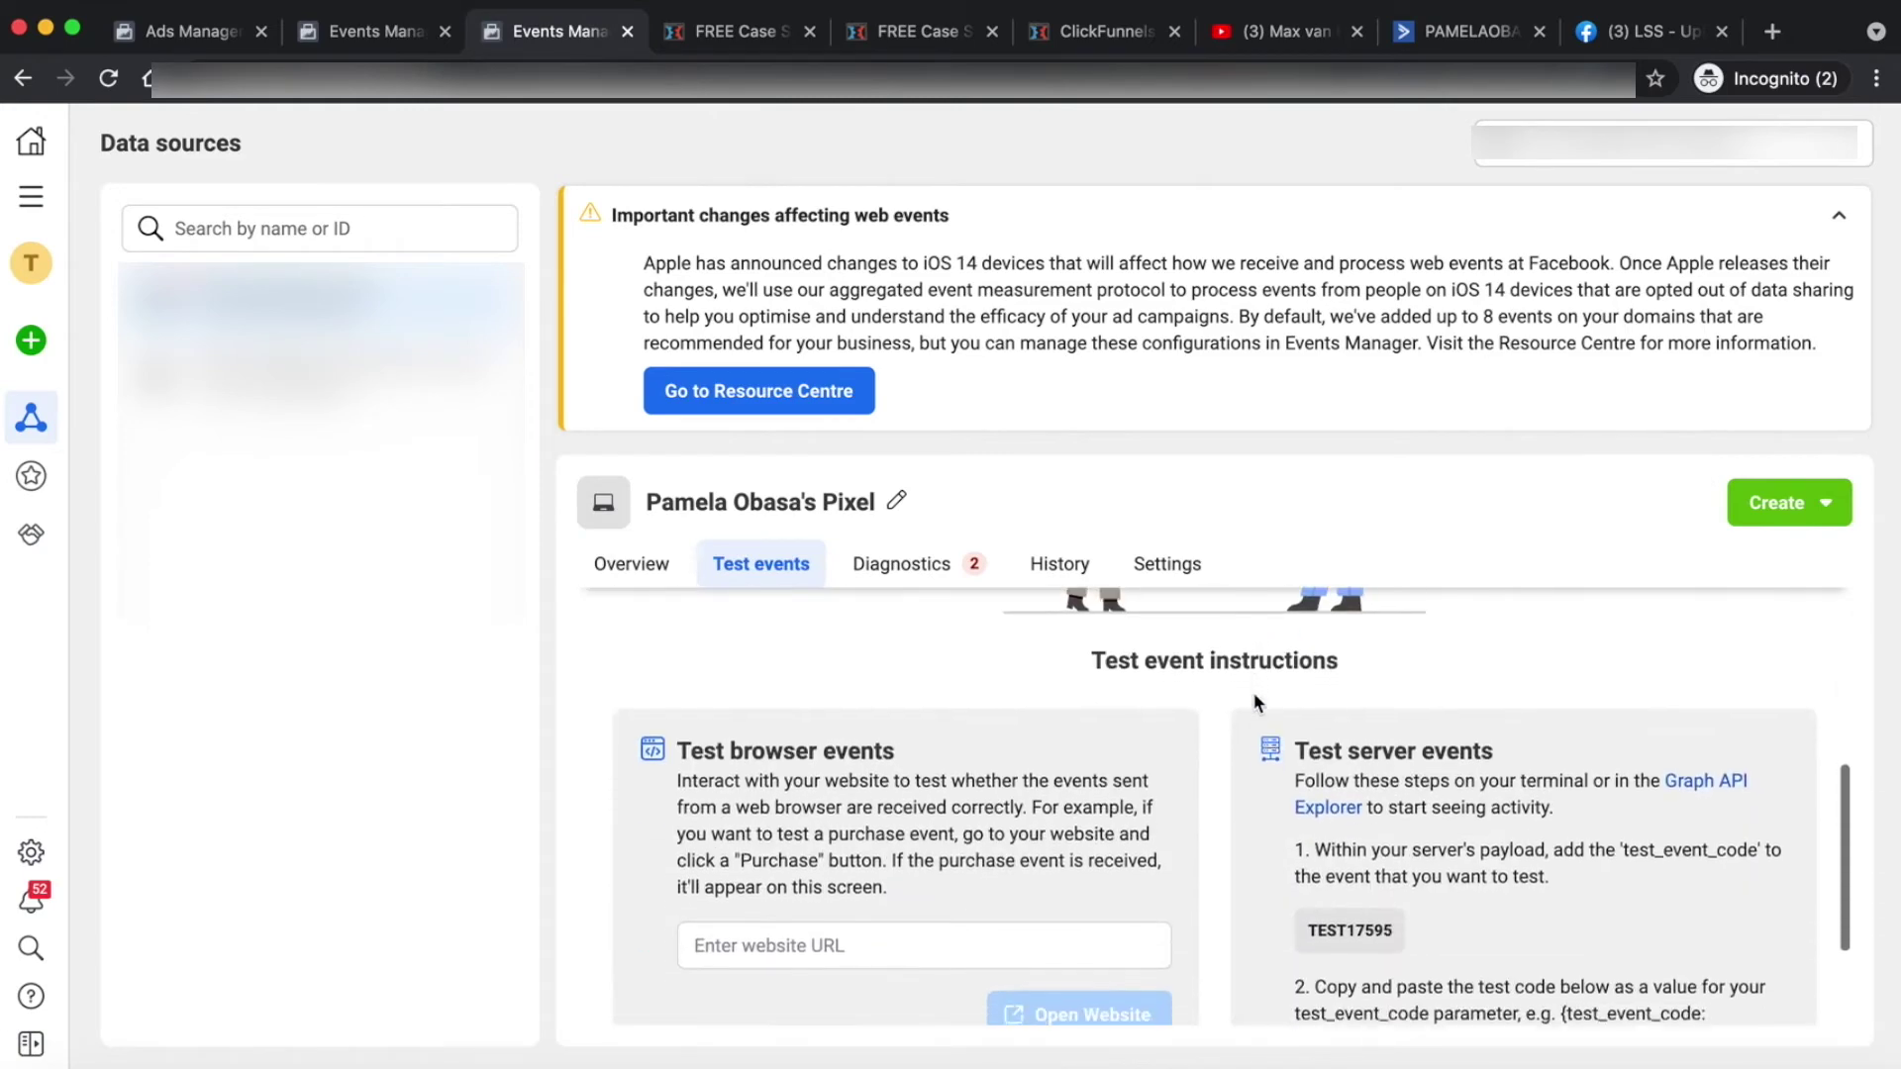
click(1352, 777)
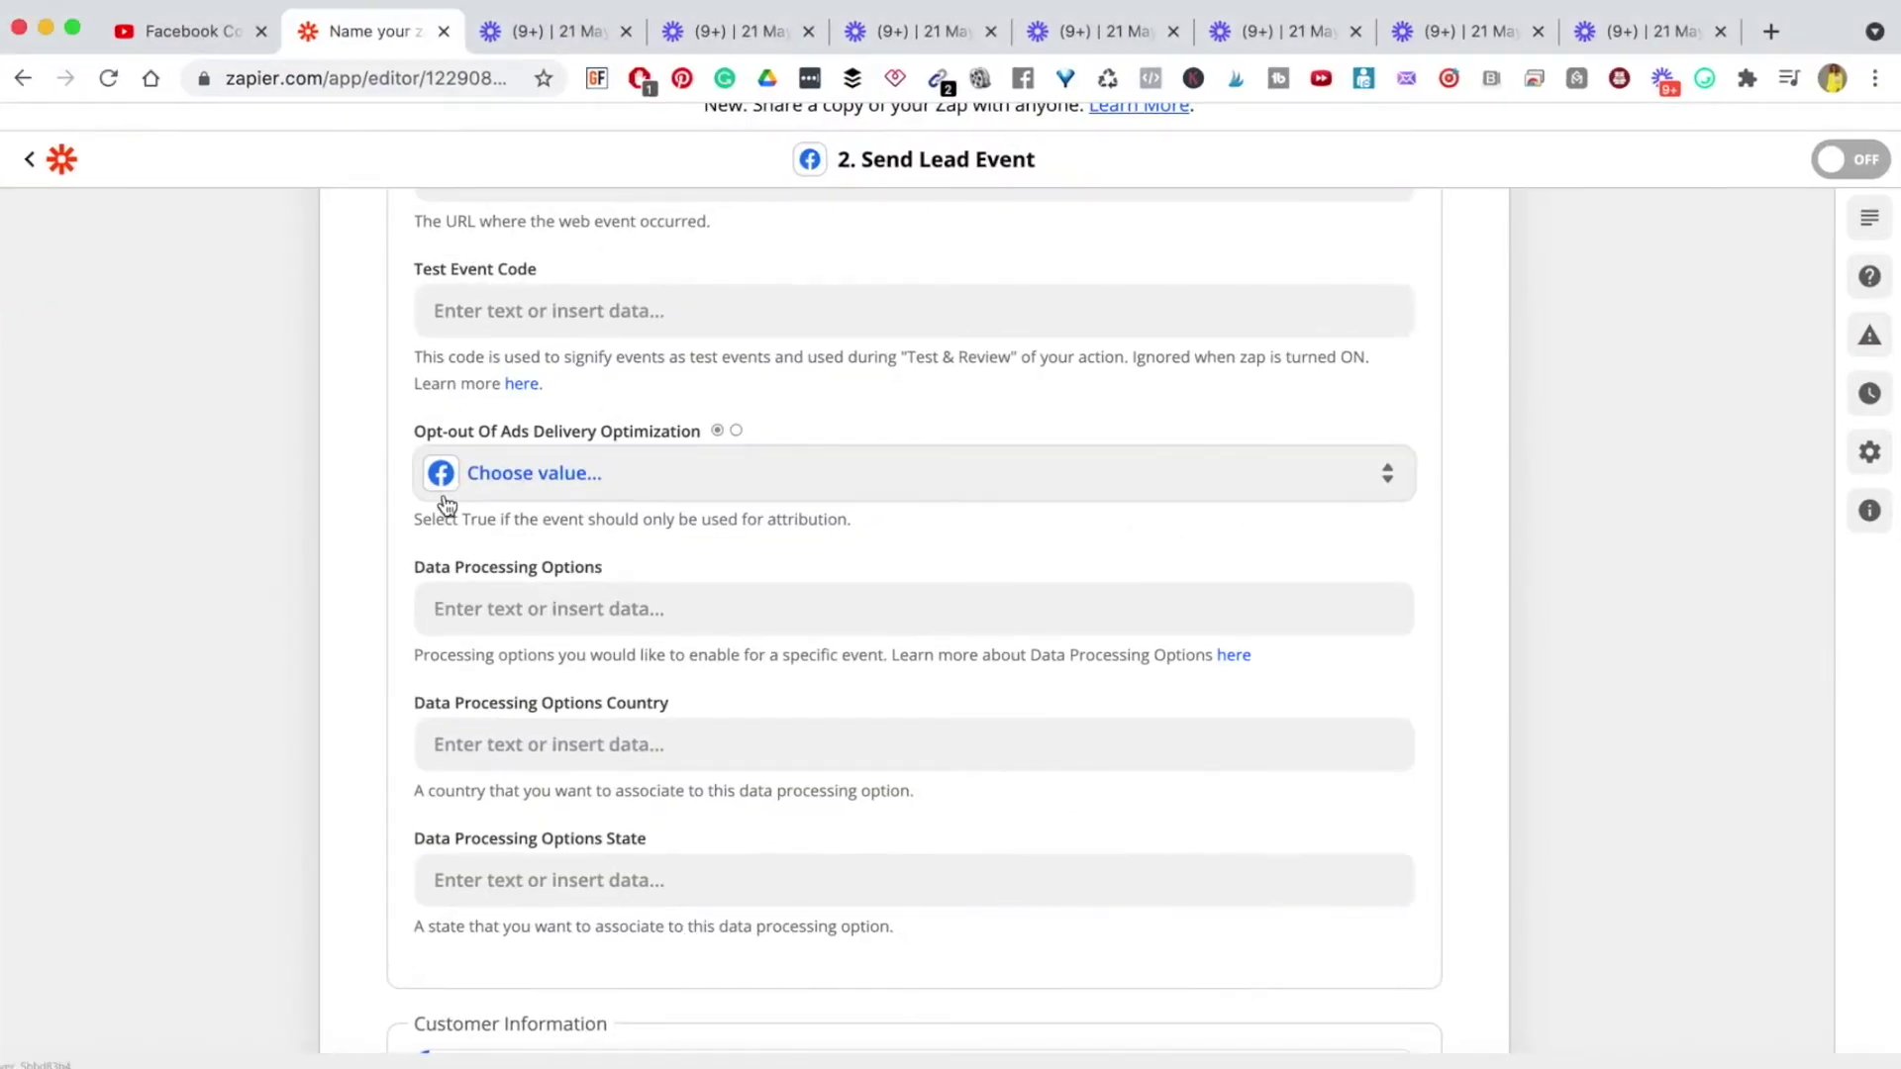
Step: Paste TEST17595 into the Send Lead Event step's Test Event Code field
click(487, 309)
key(ctrl+v)
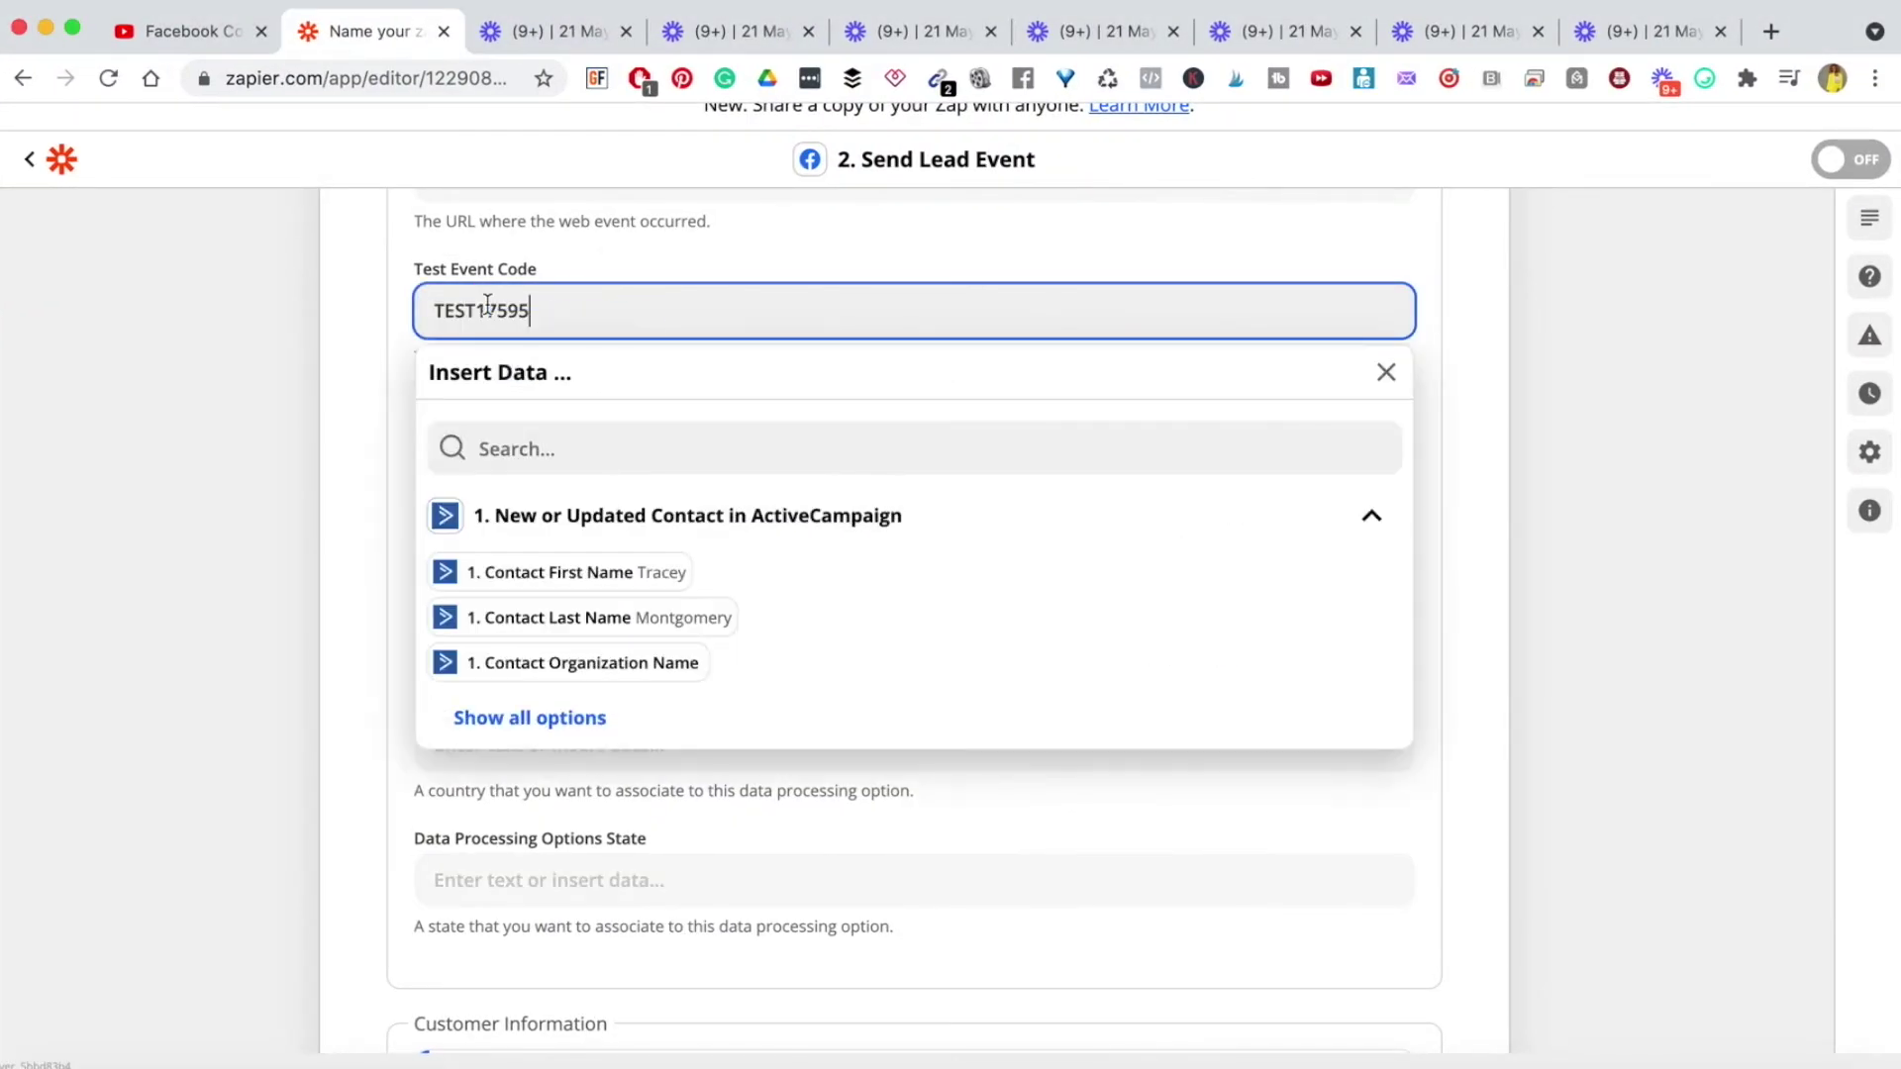
click(1474, 369)
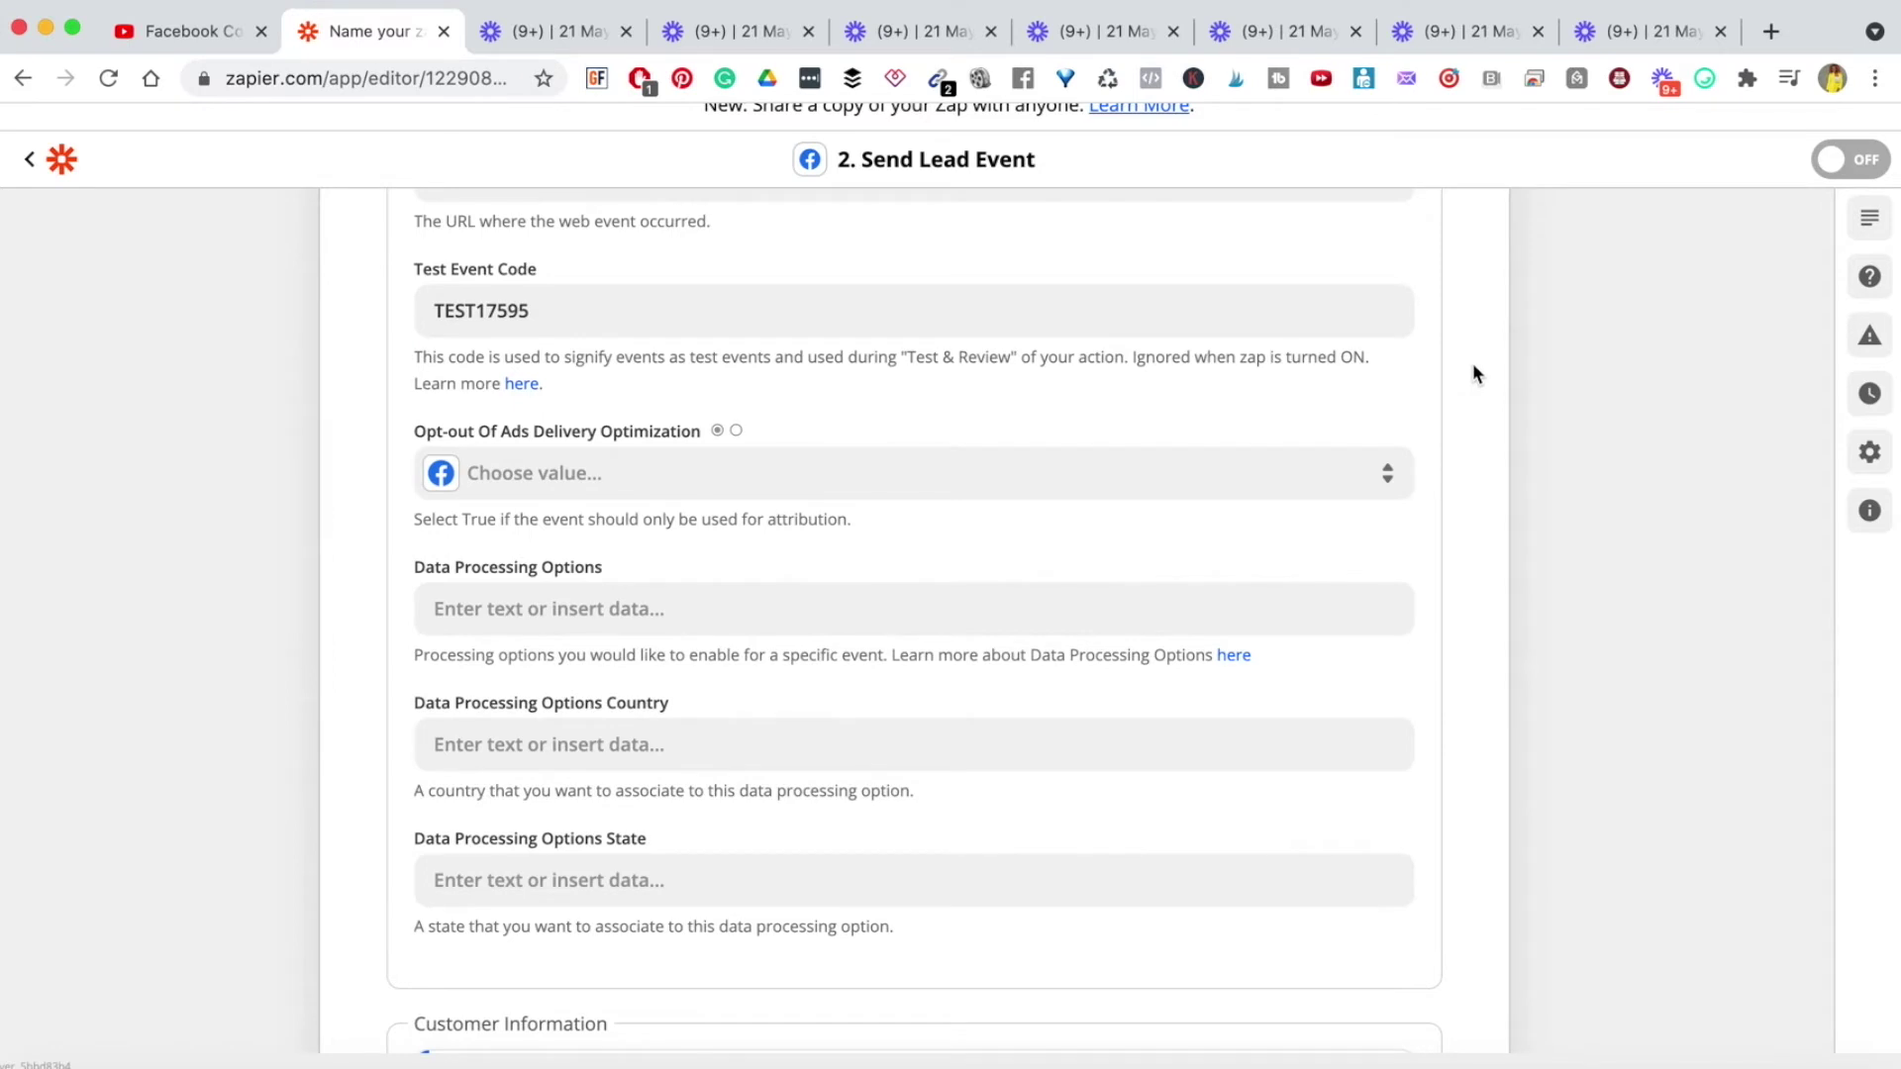
scroll(1429, 532, down, 2)
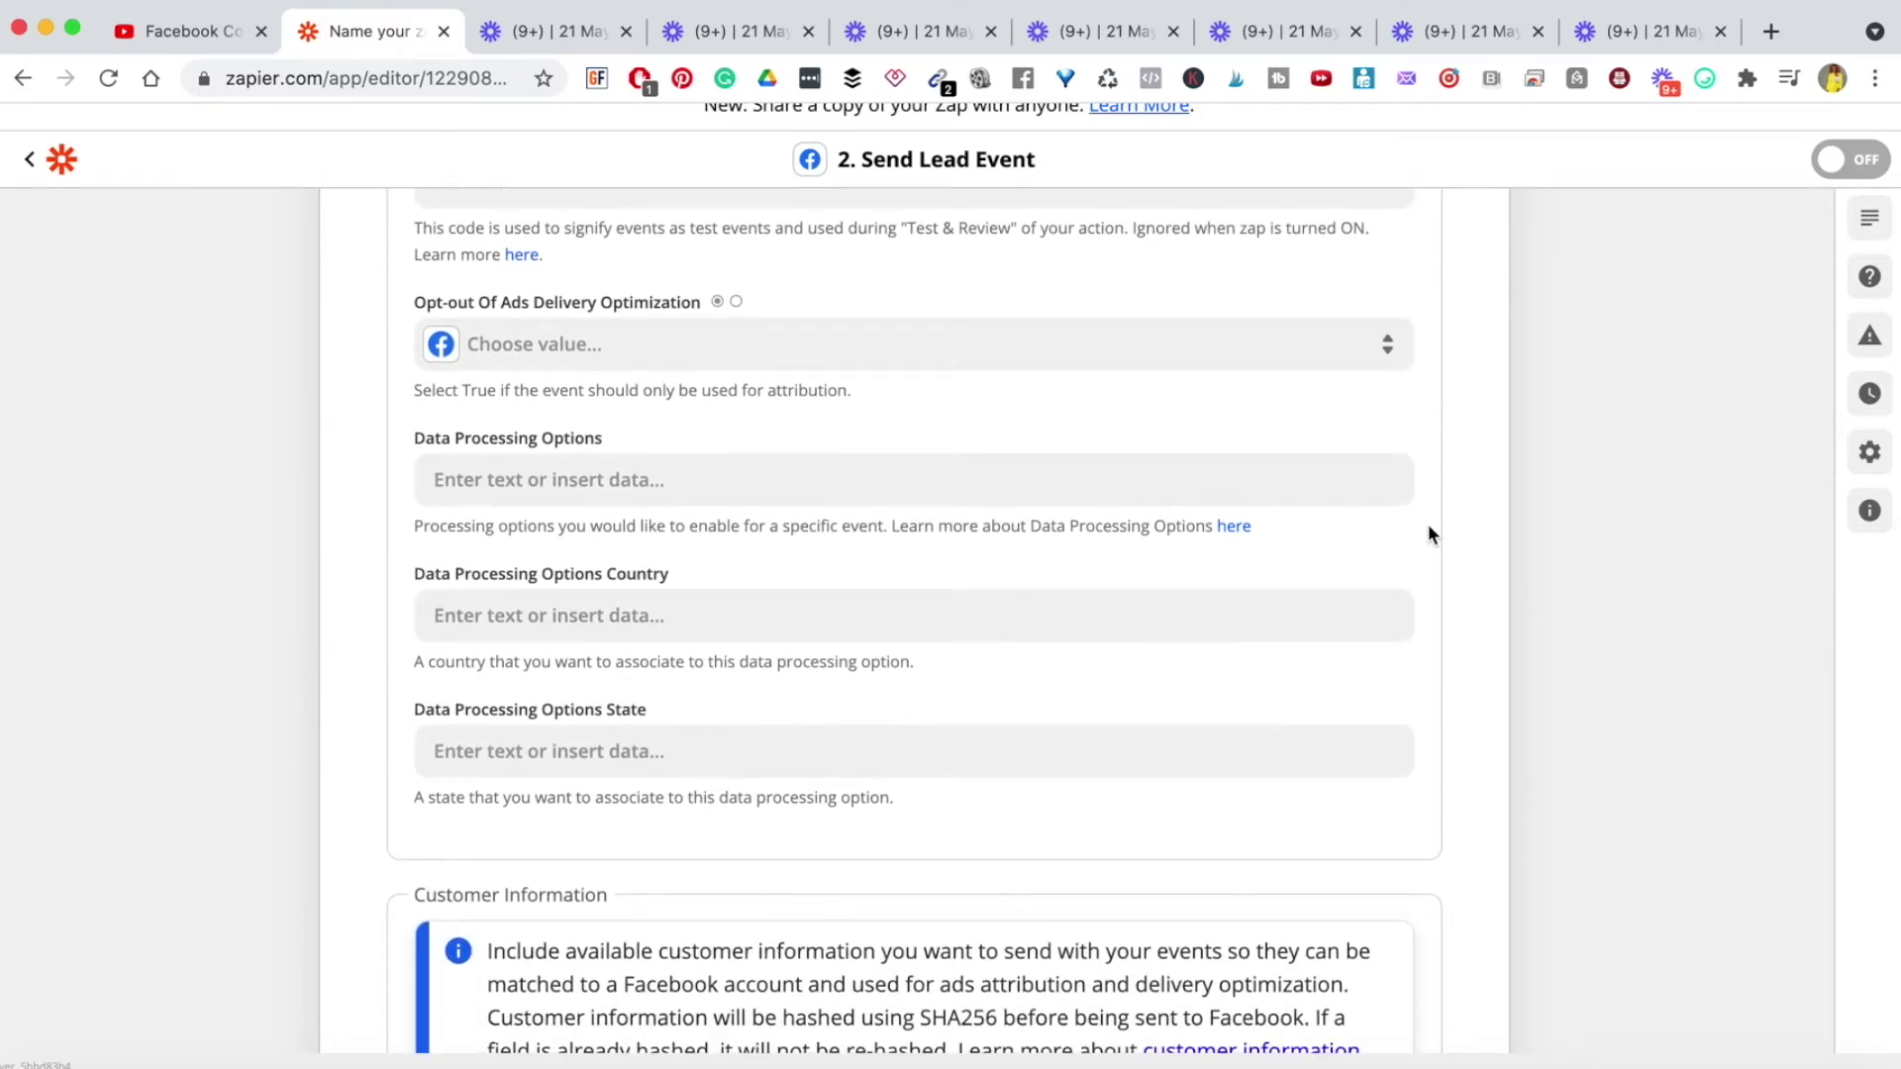
scroll(1428, 524, down, 1)
scroll(1411, 500, down, 1)
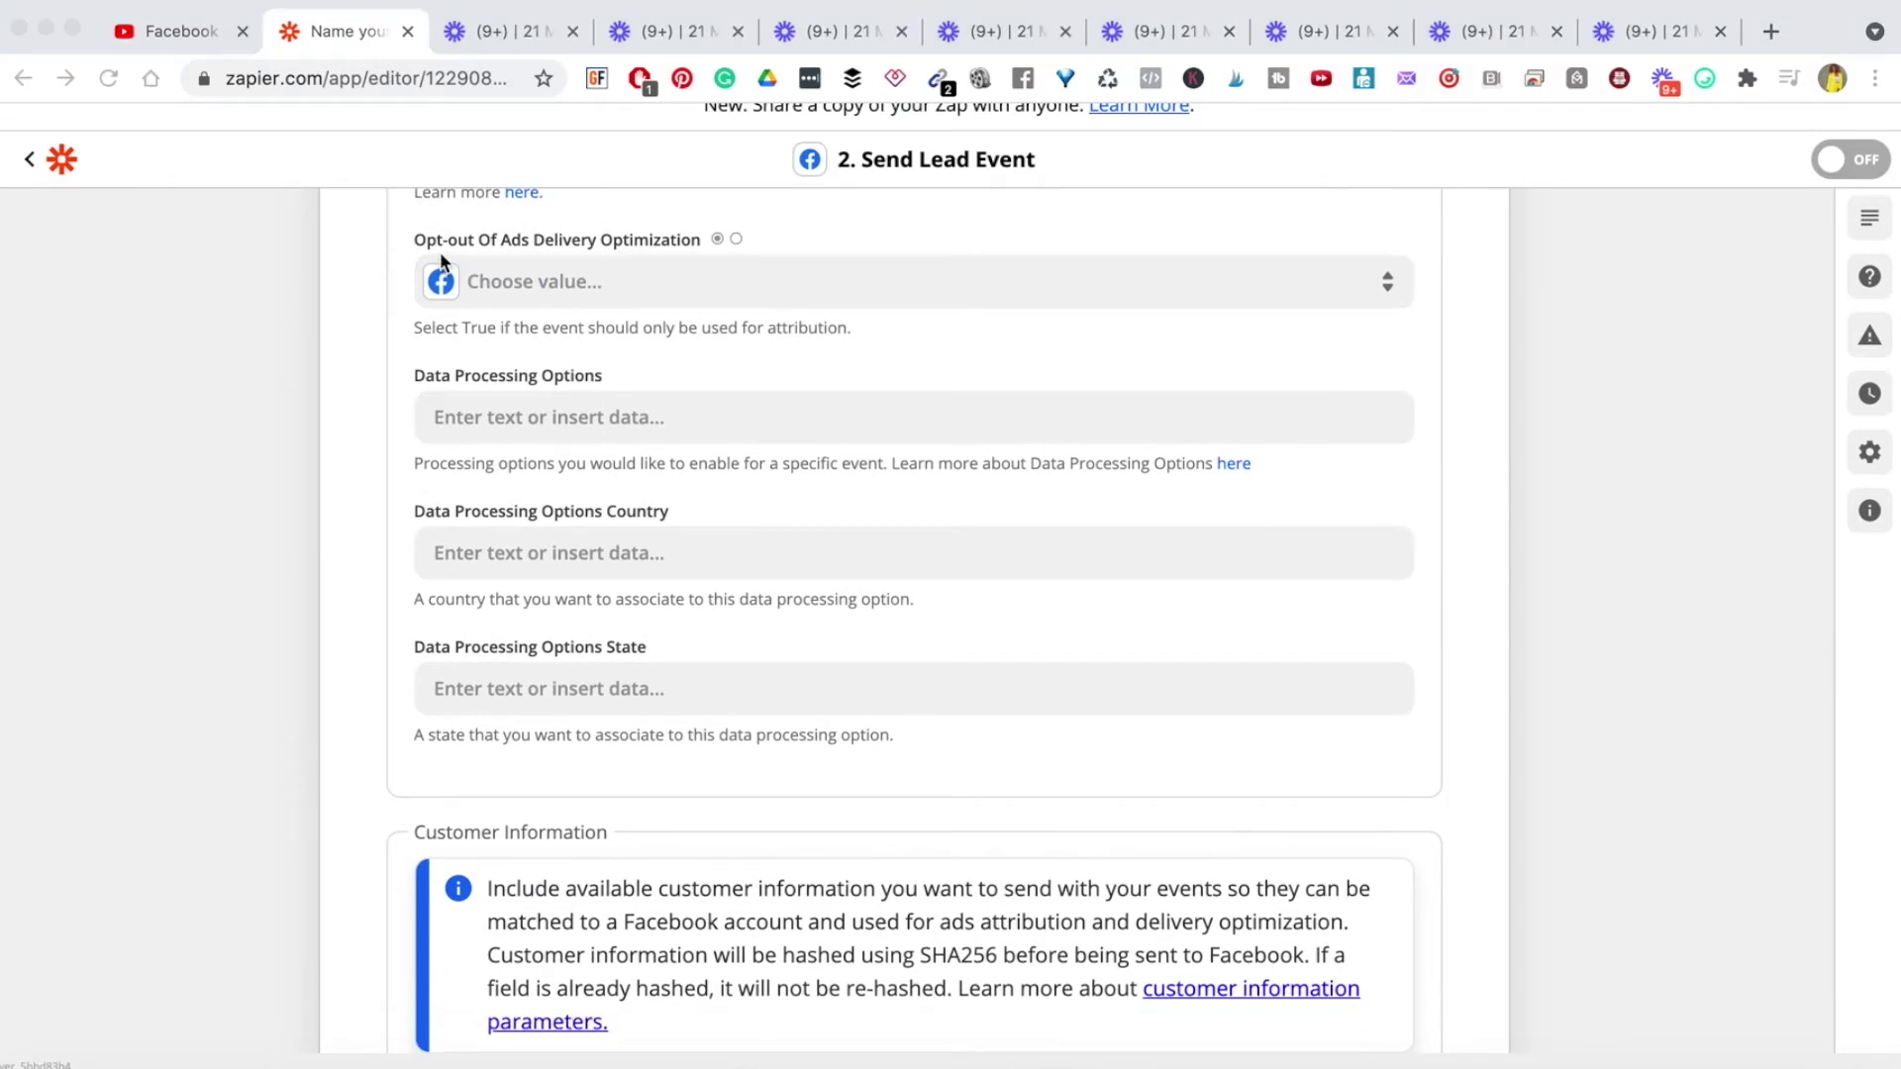
click(562, 287)
click(514, 578)
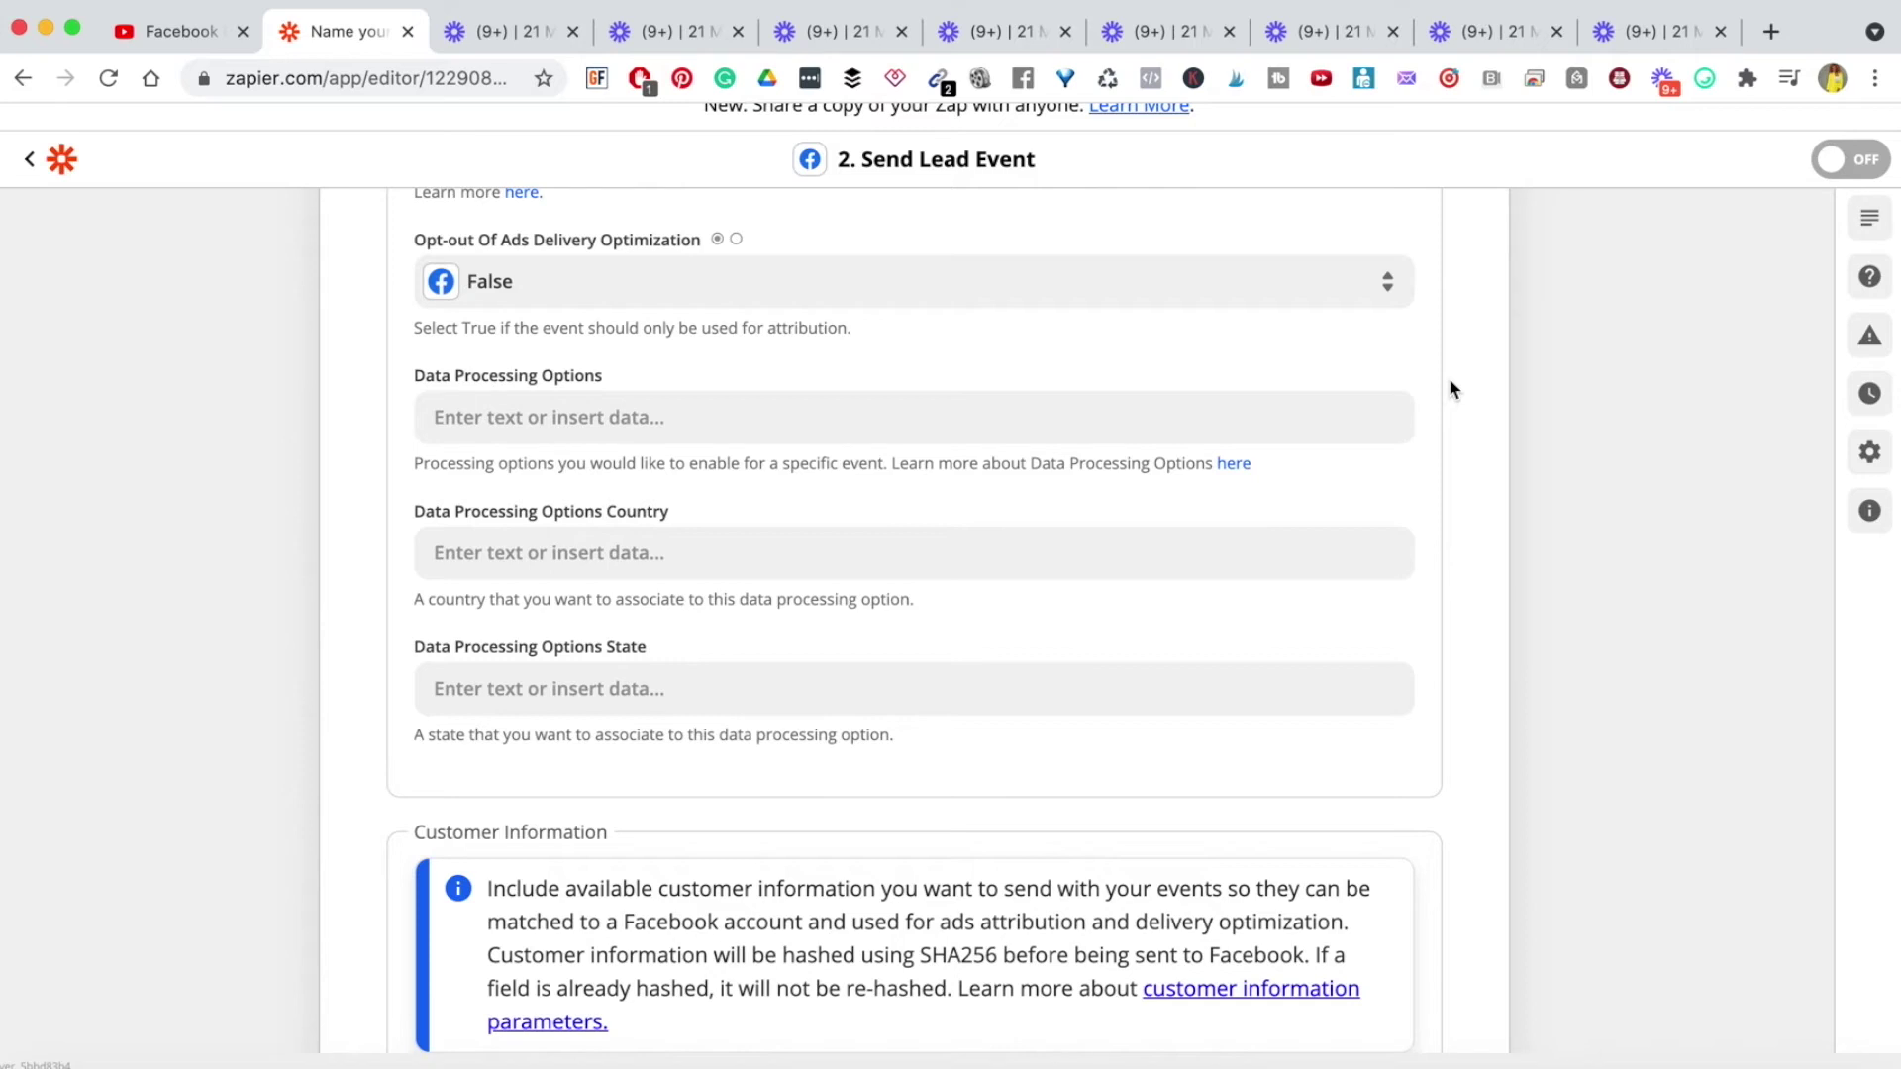
double_click(800, 329)
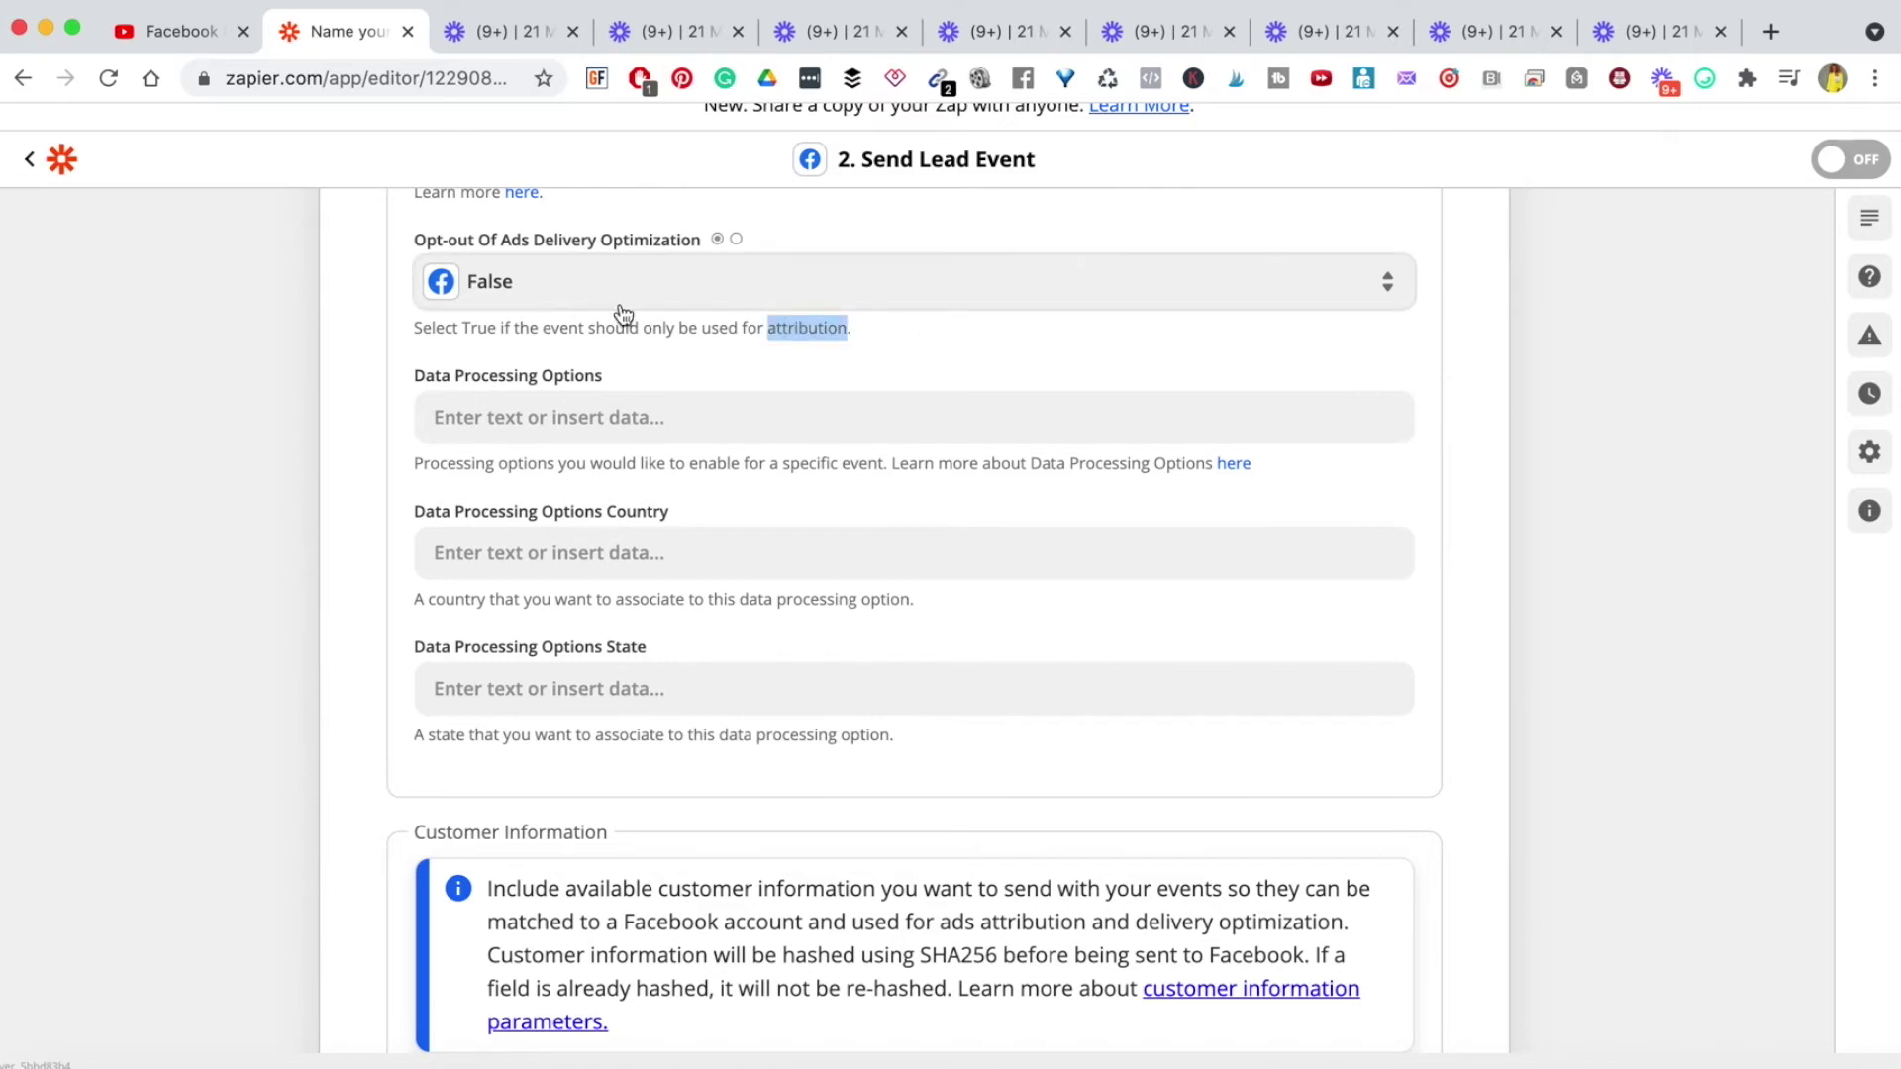
click(338, 365)
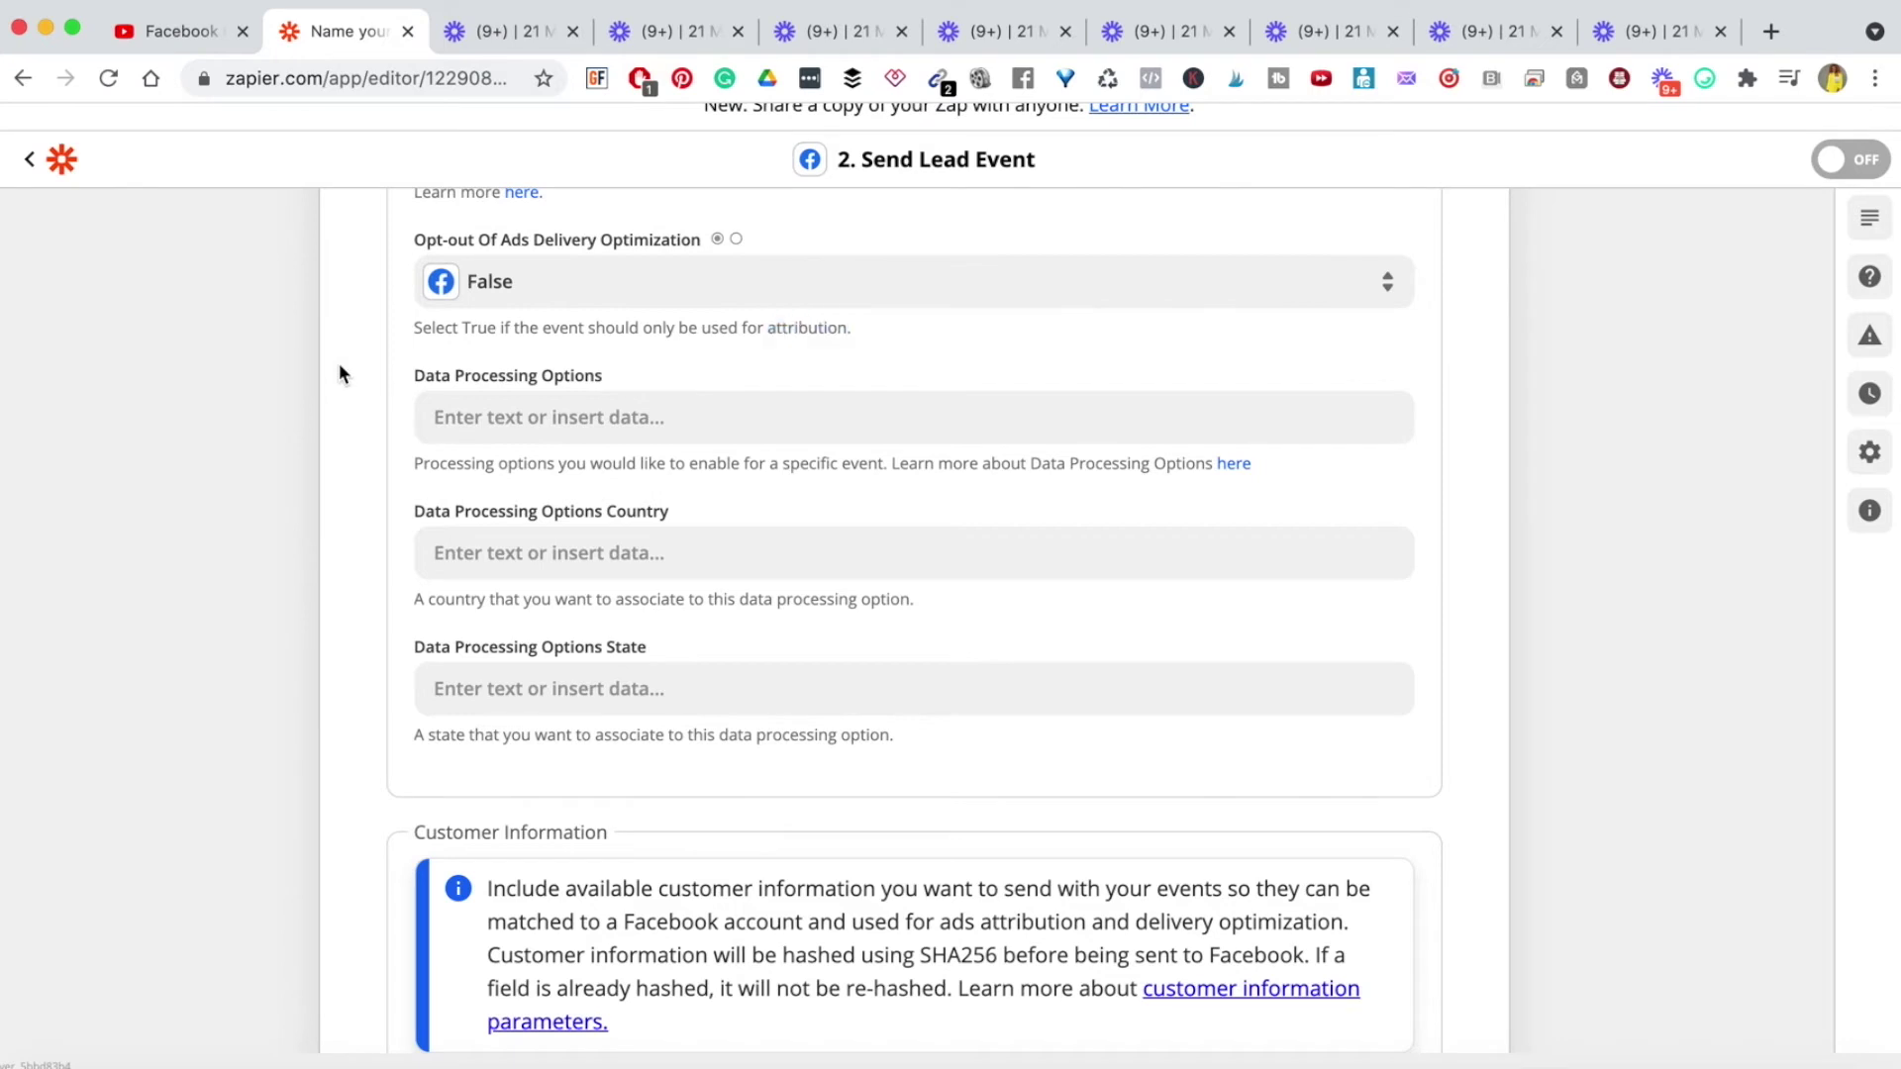
scroll(339, 364, down, 1)
scroll(338, 365, up, 1)
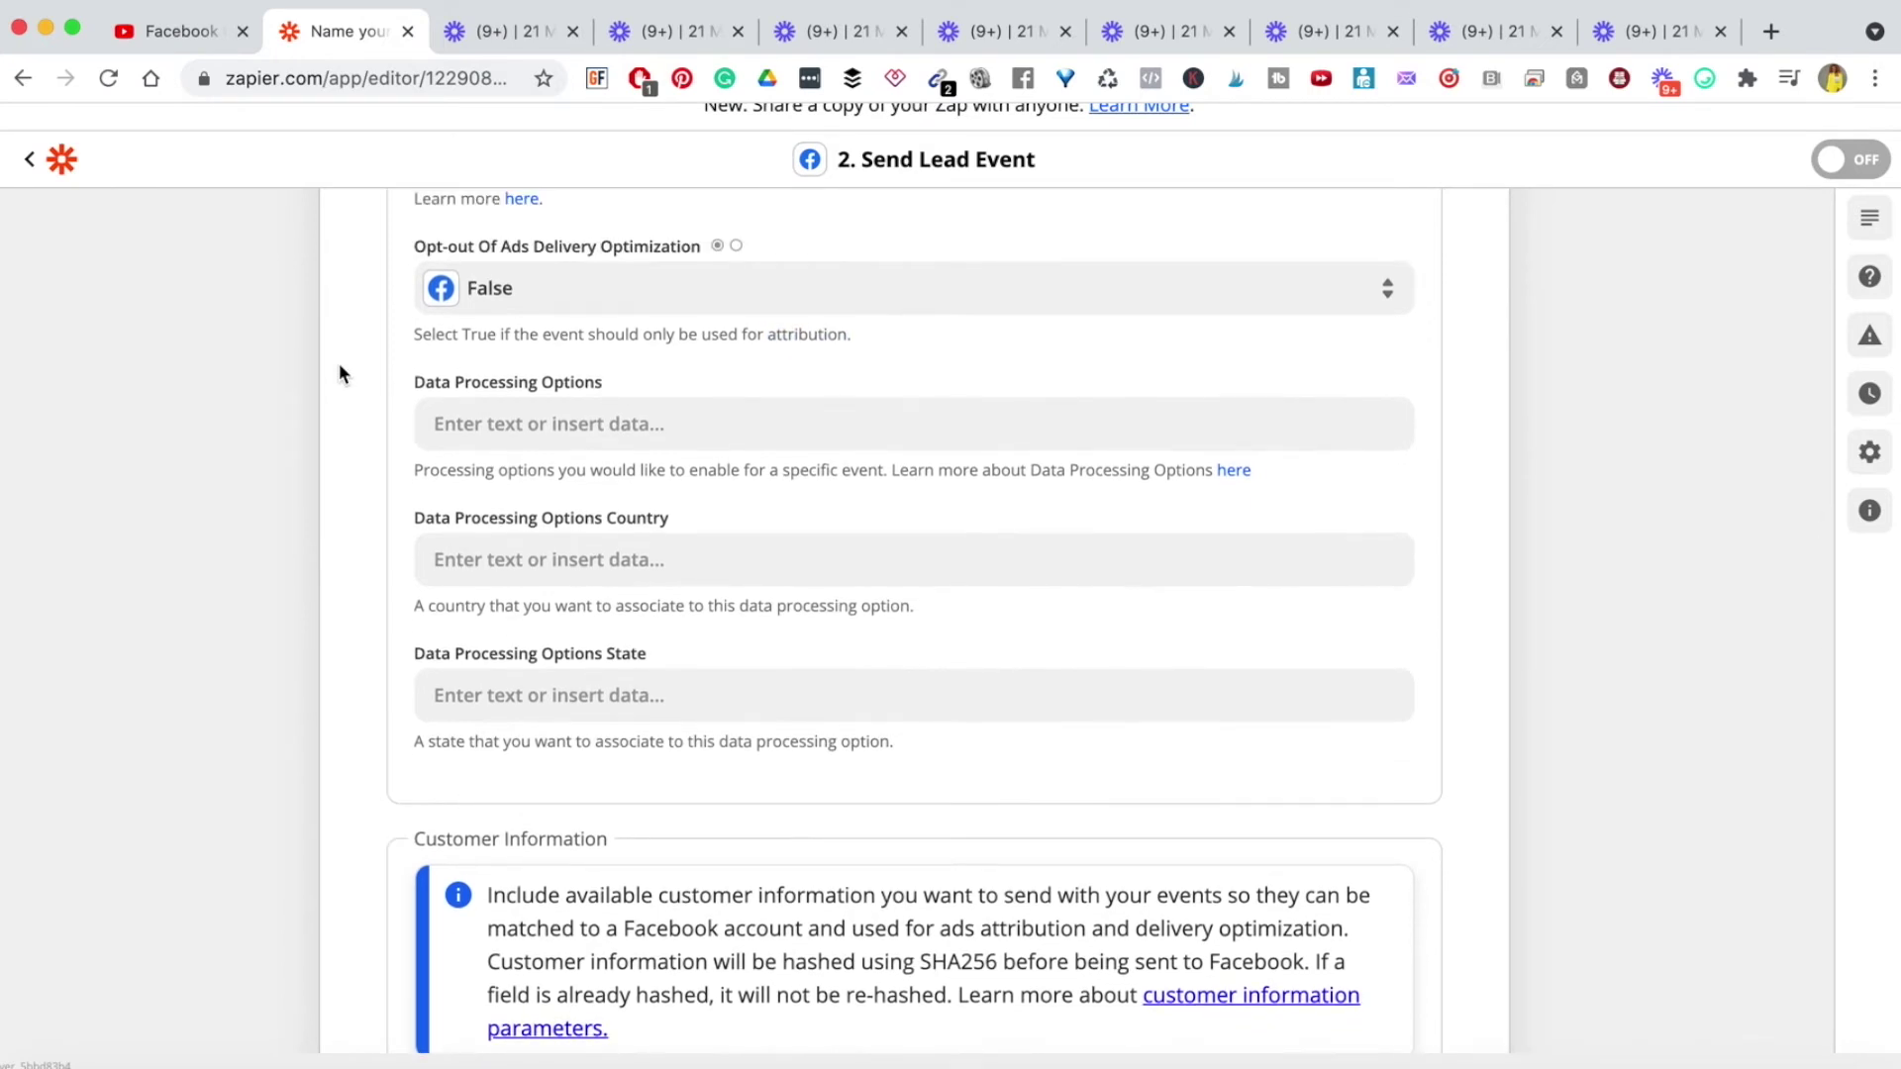
scroll(604, 503, down, 1)
triple_click(441, 295)
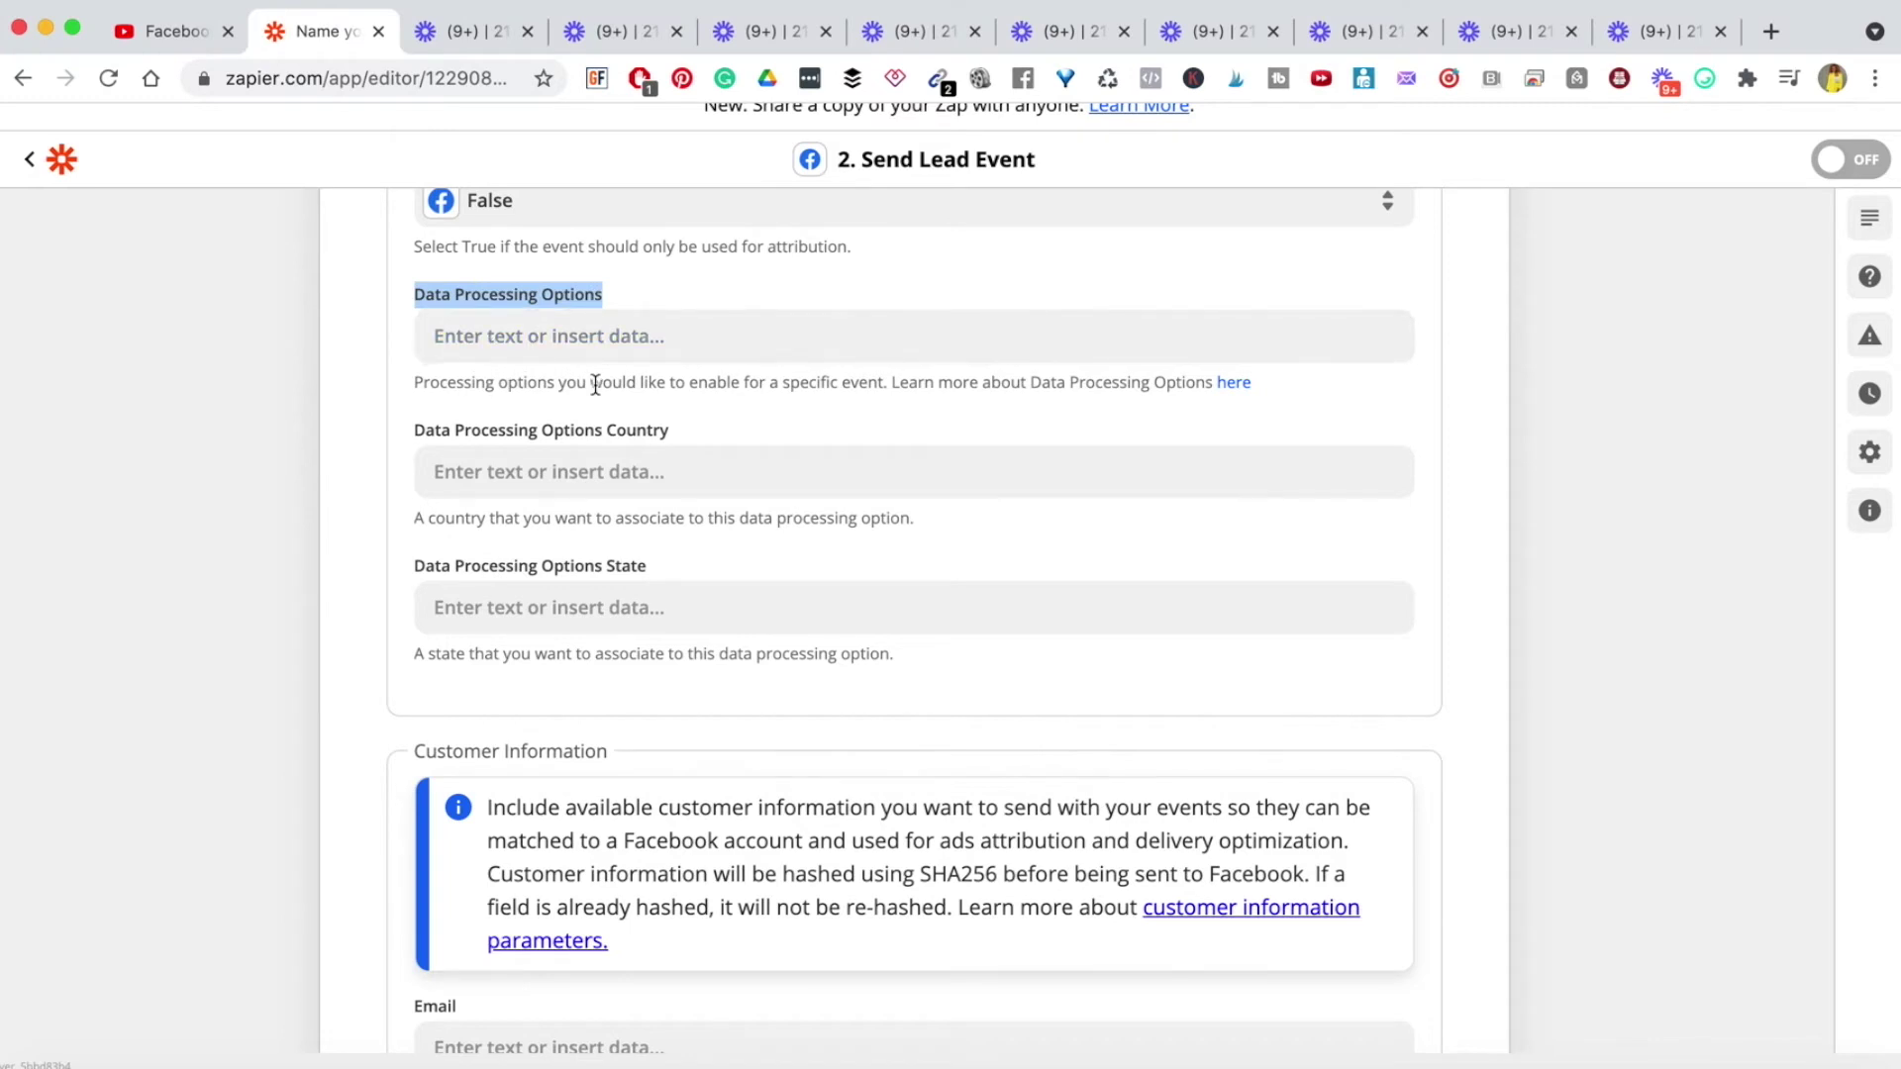
click(382, 357)
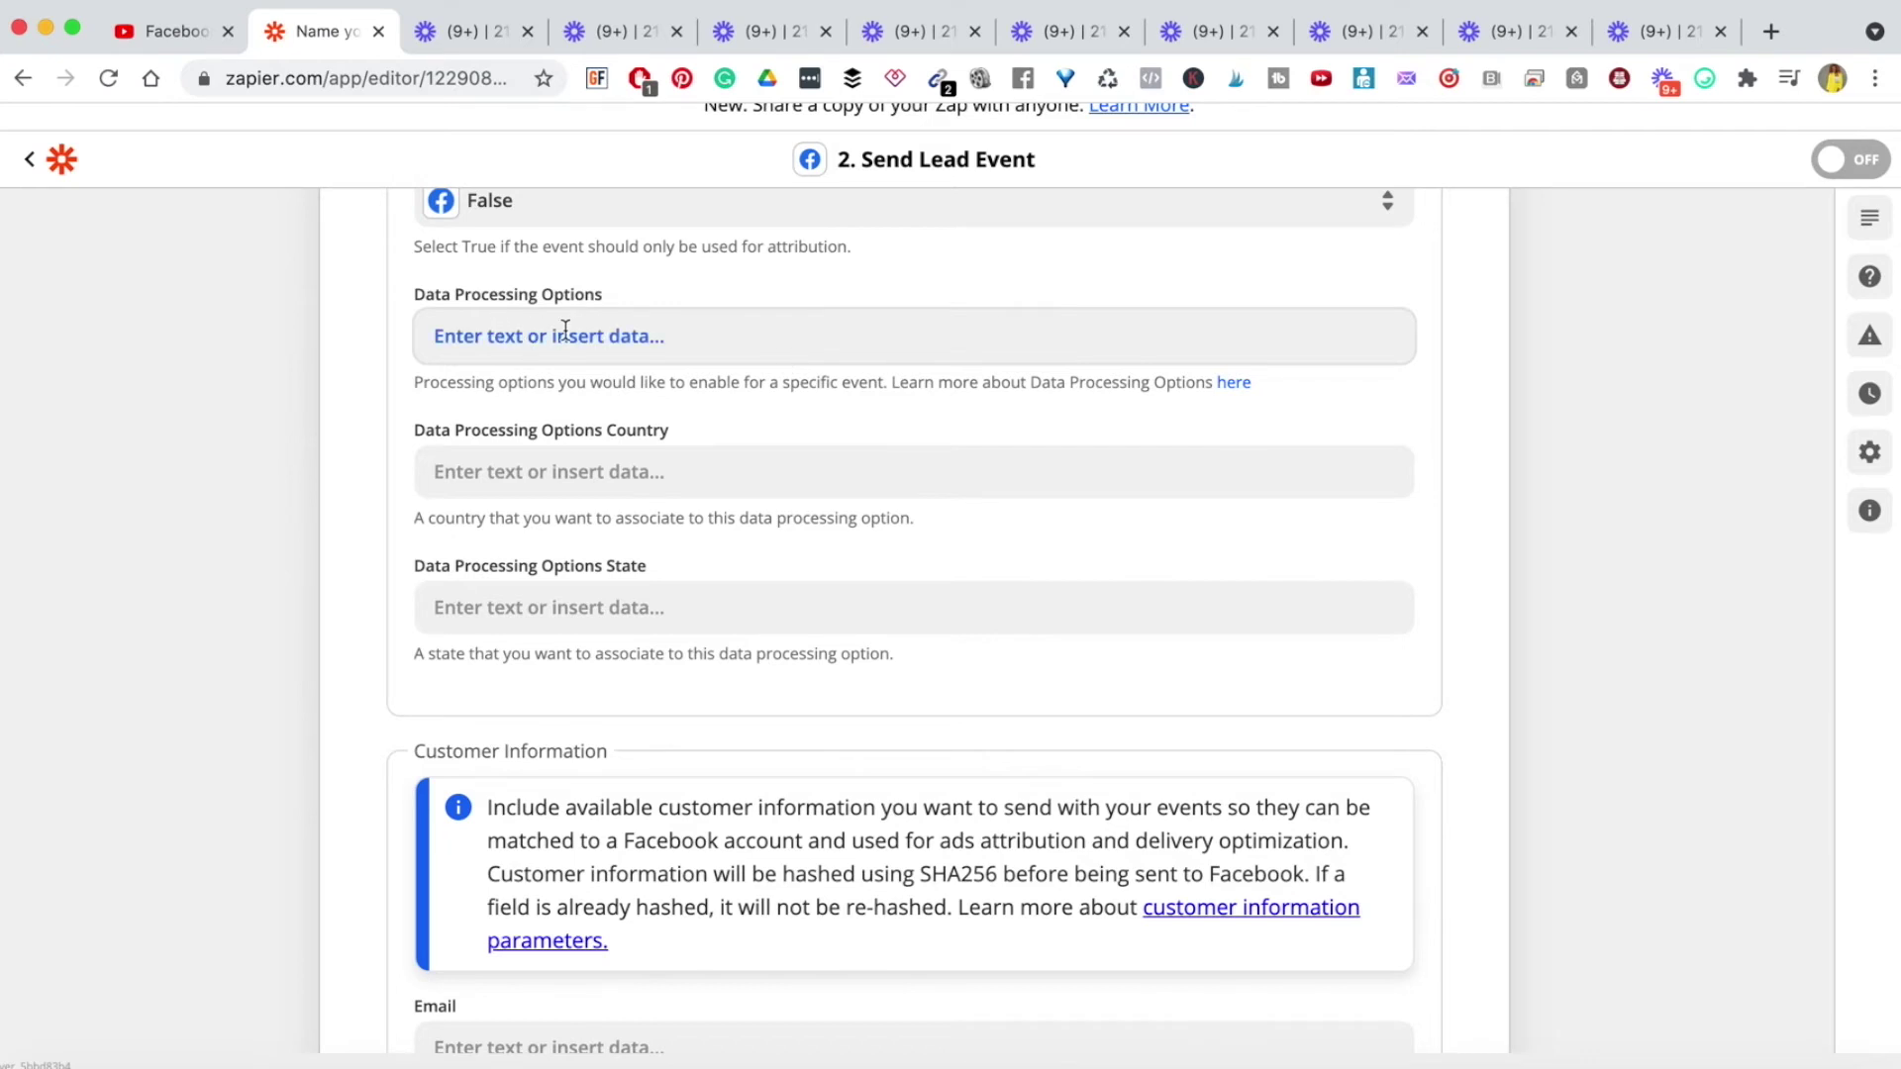
scroll(580, 336, down, 3)
scroll(579, 336, down, 2)
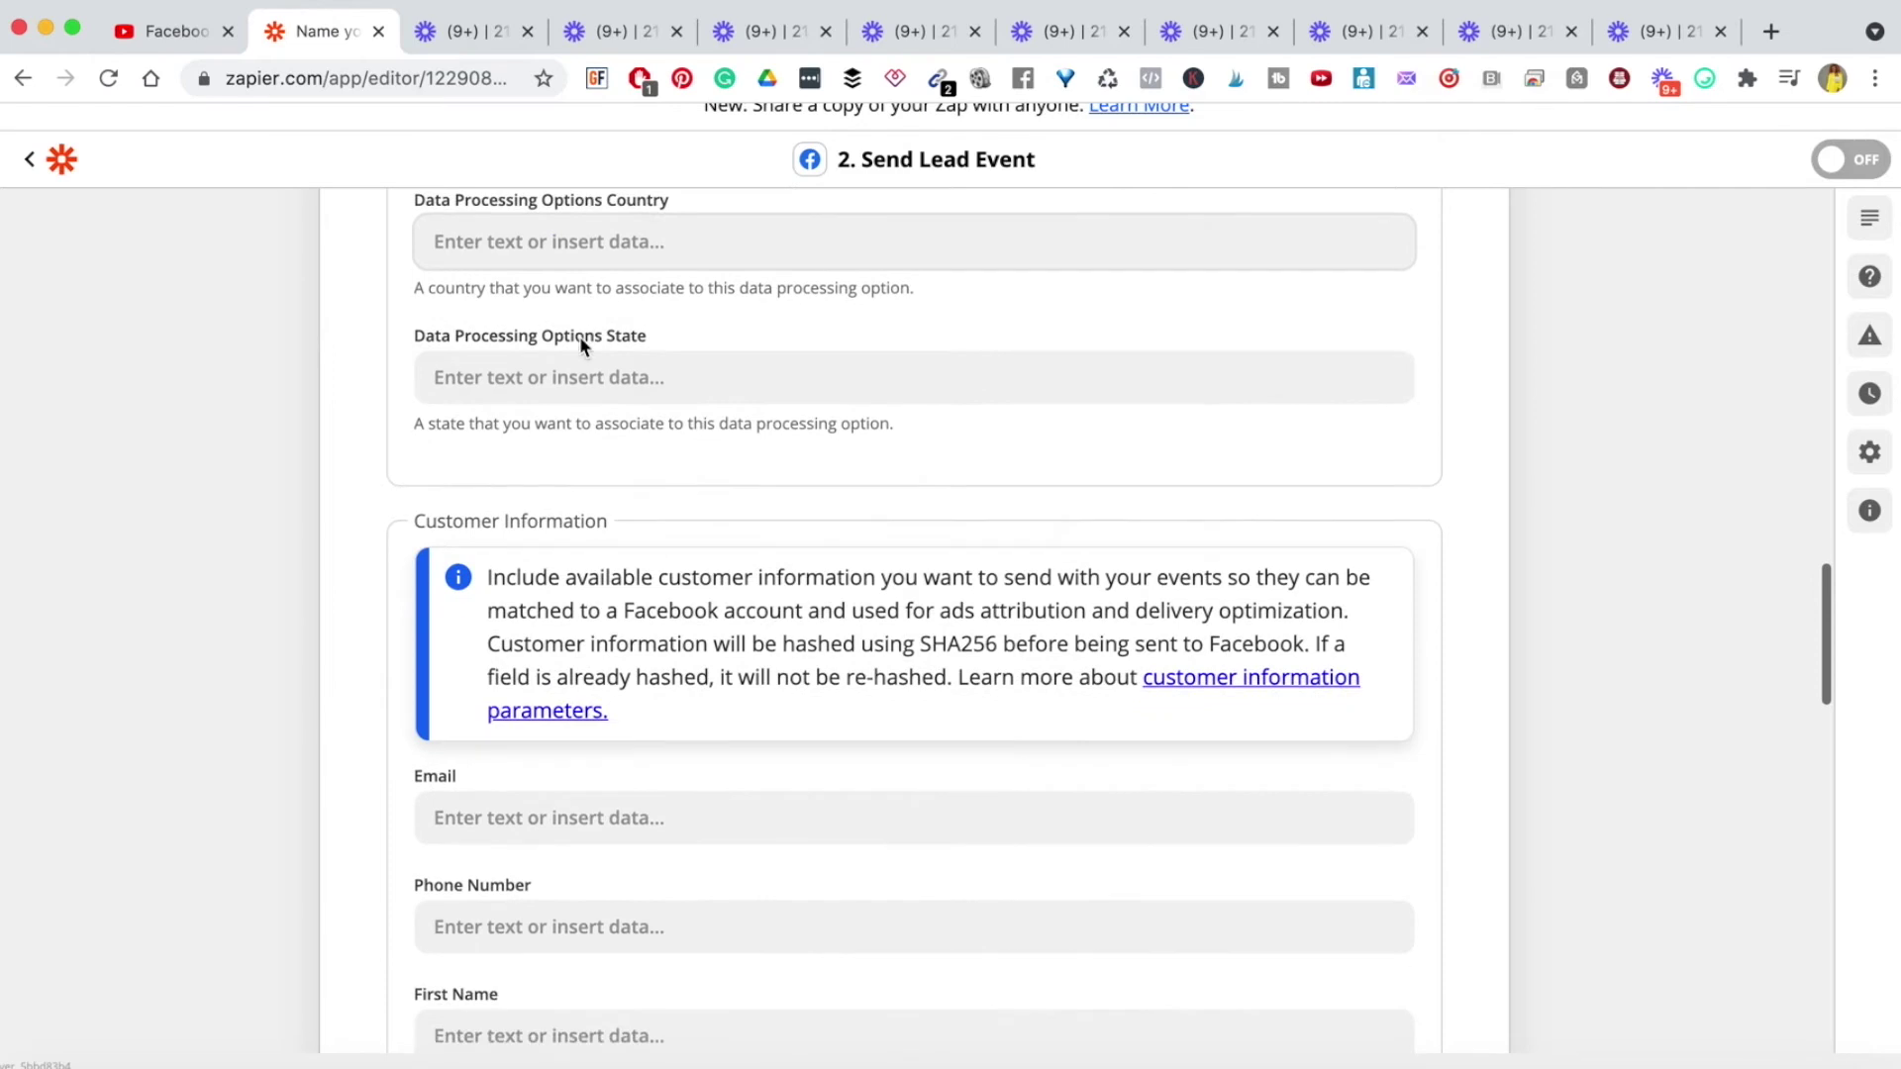
scroll(1357, 762, down, 4)
scroll(1357, 762, up, 4)
scroll(1357, 762, down, 1)
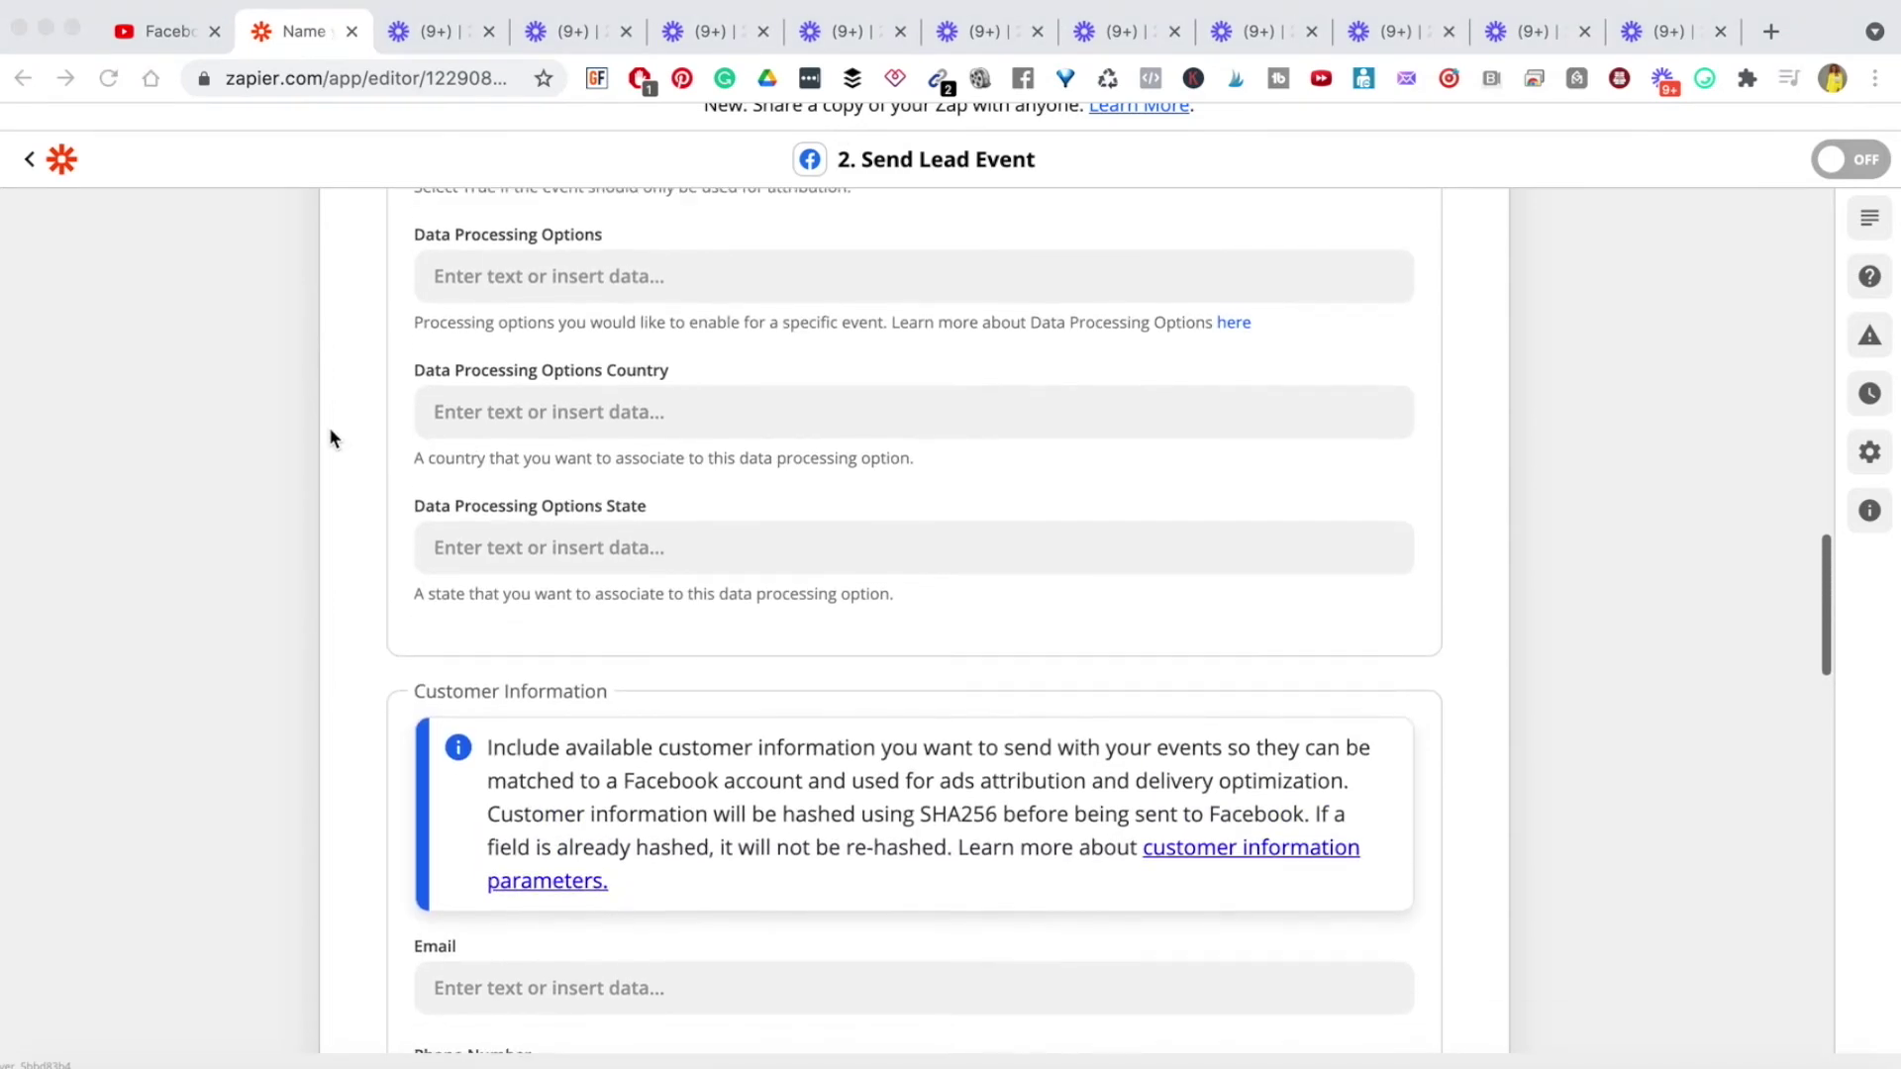
scroll(412, 555, down, 5)
scroll(412, 556, up, 2)
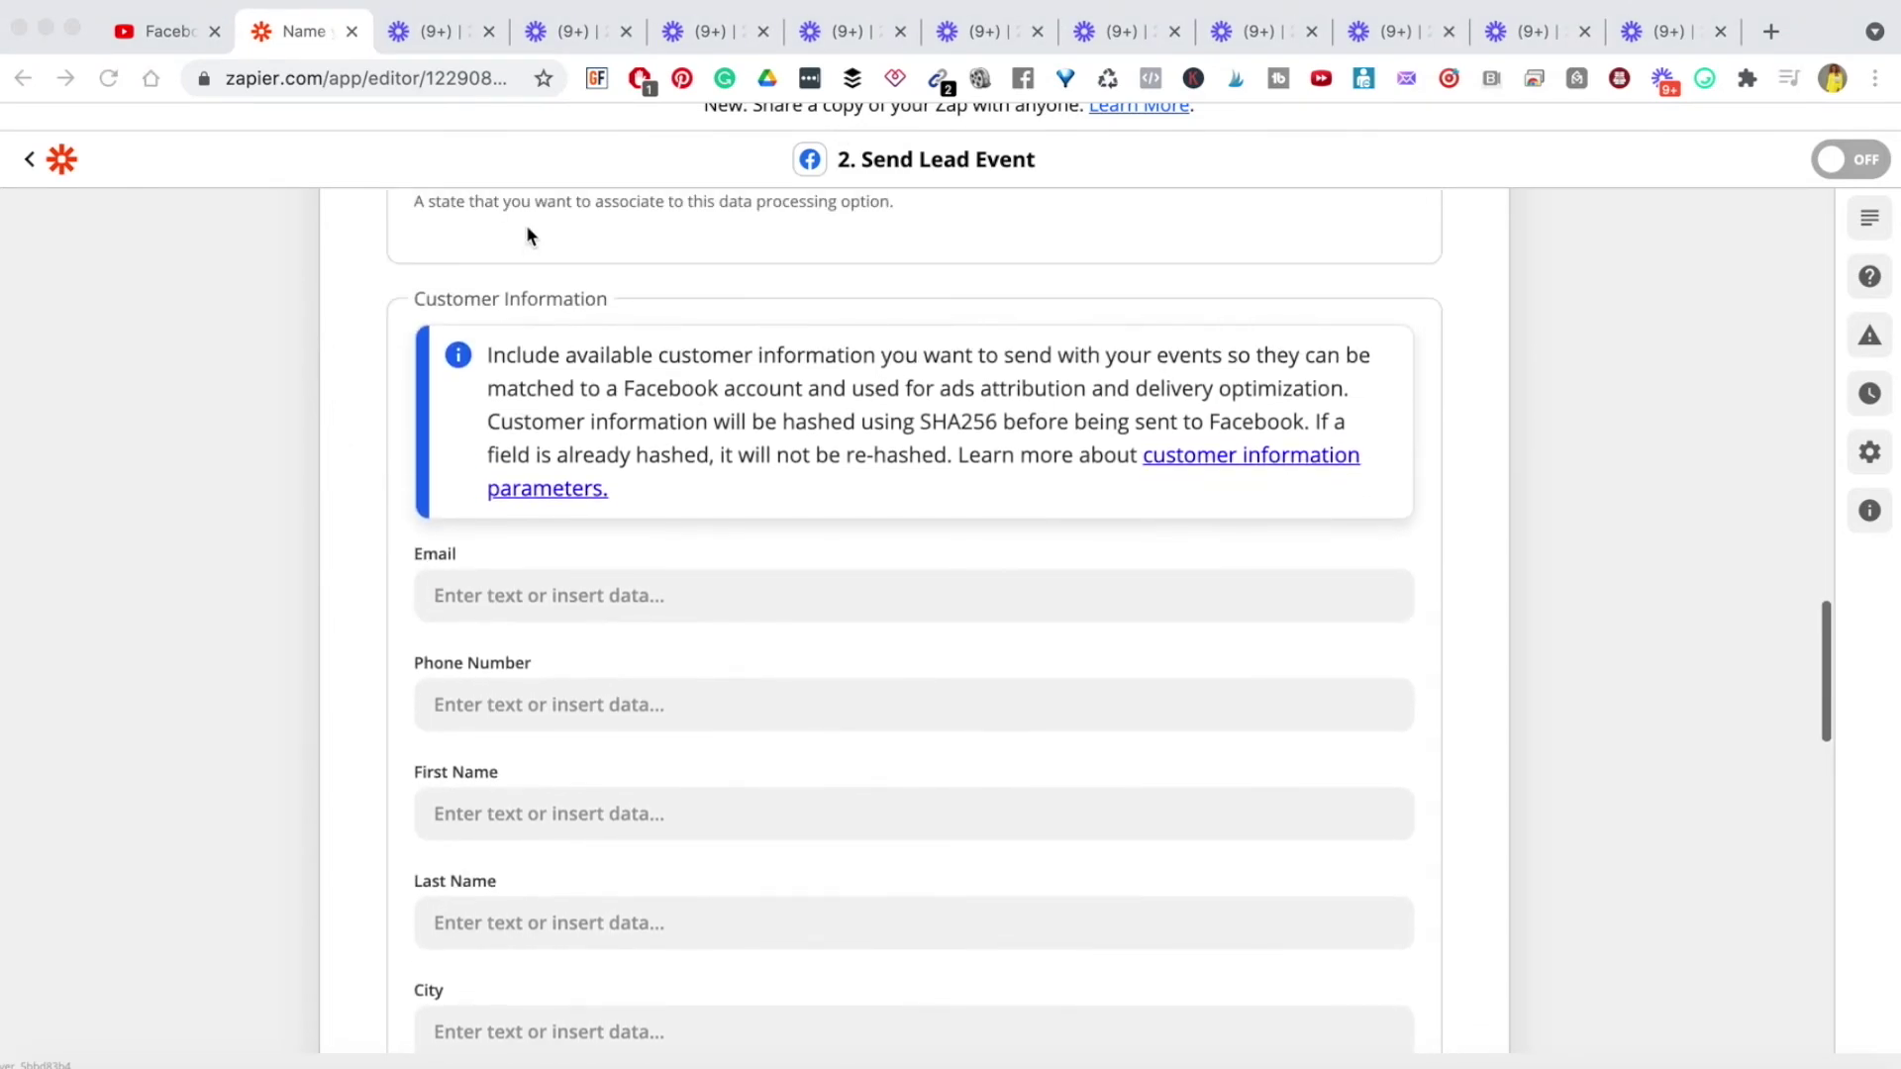
scroll(475, 706, down, 3)
scroll(475, 698, down, 2)
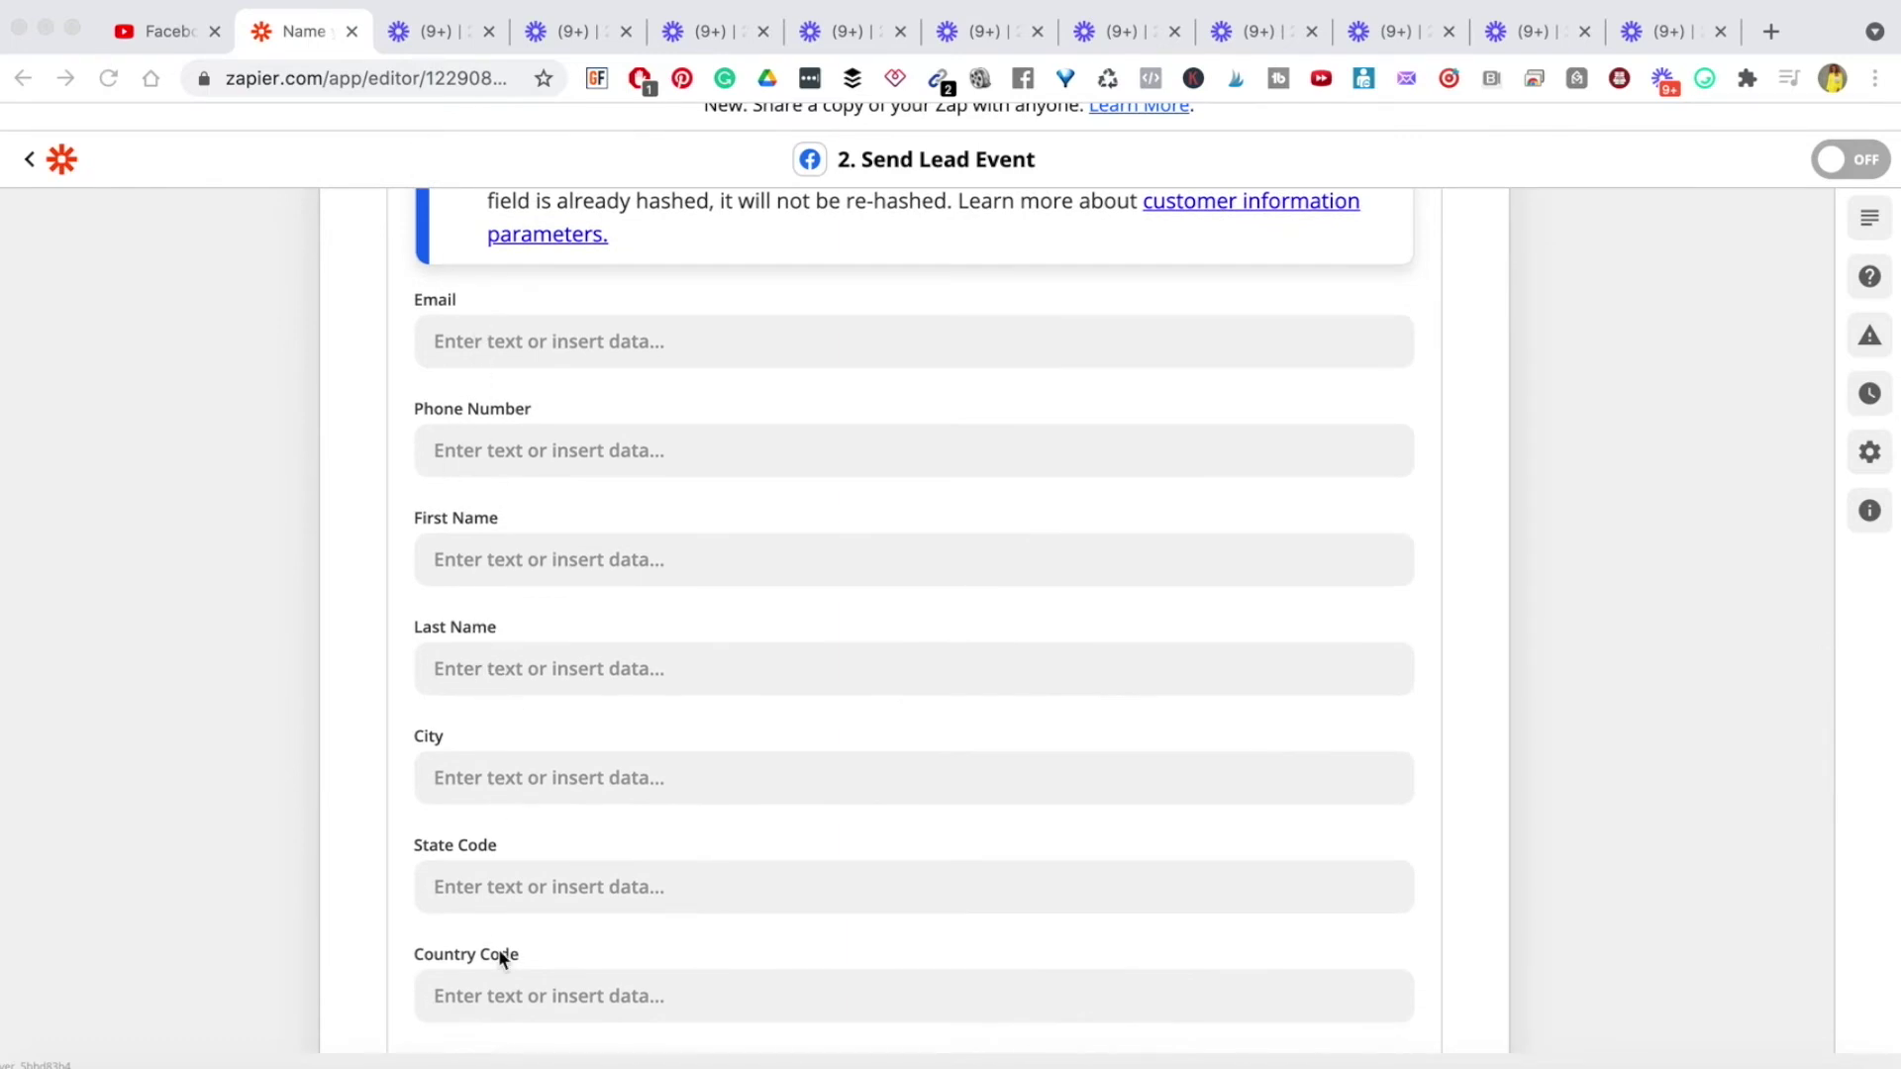
scroll(497, 936, down, 7)
scroll(498, 949, down, 8)
scroll(497, 949, up, 20)
scroll(498, 955, down, 4)
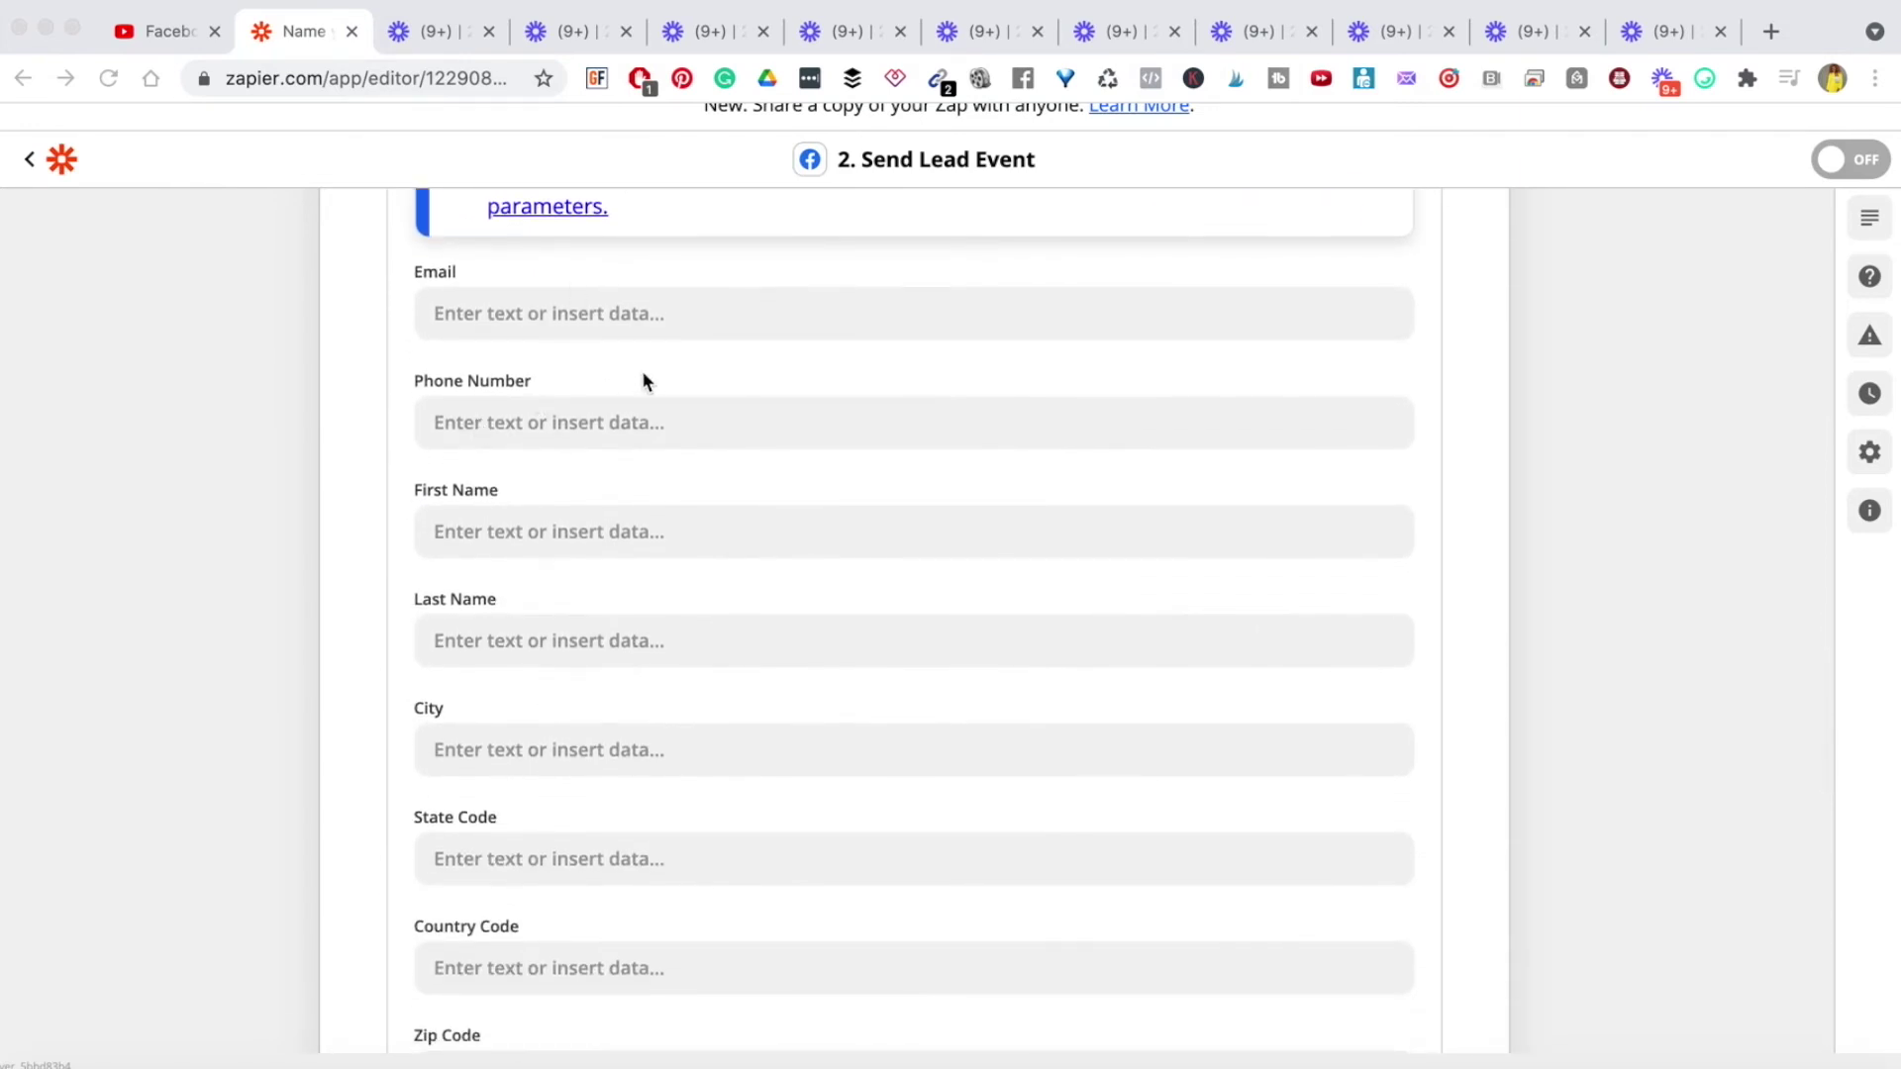
Step: Map the ActiveCampaign Contact Email Address into the Email field
click(491, 317)
click(501, 311)
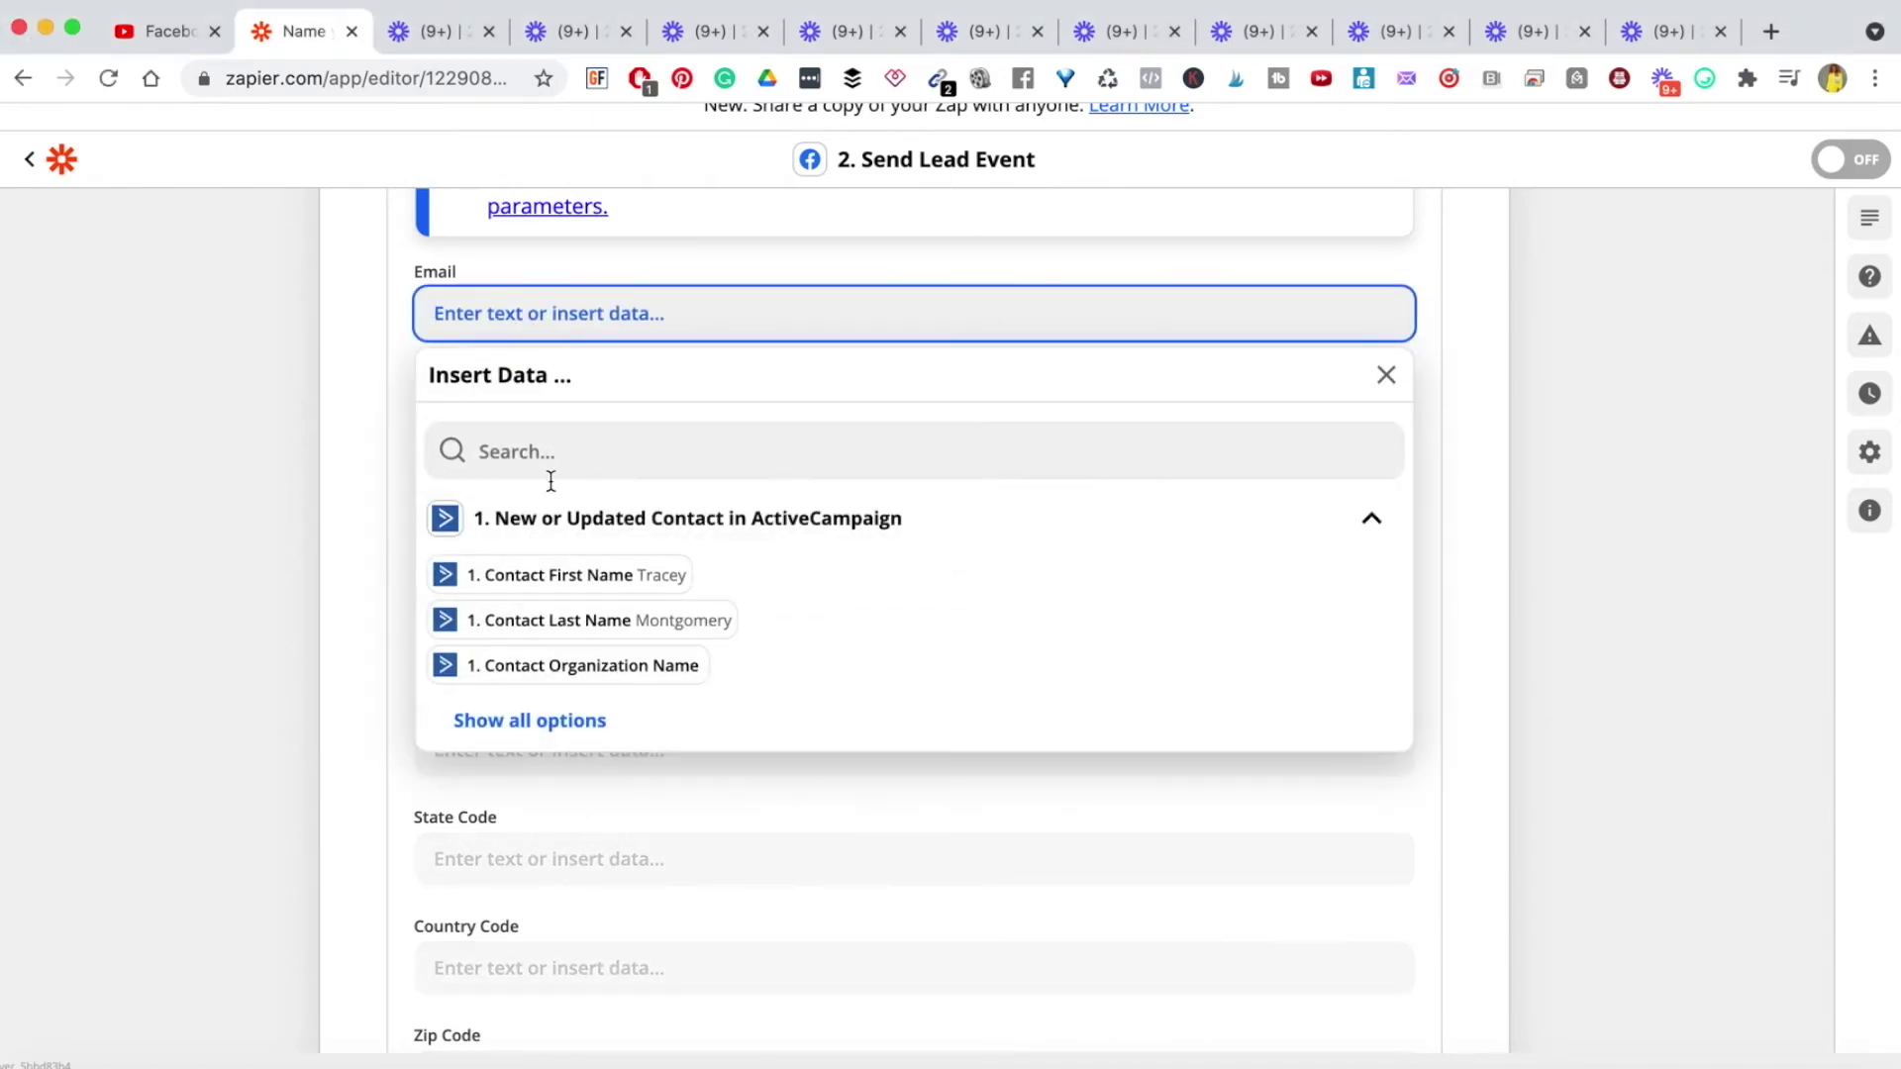
click(551, 723)
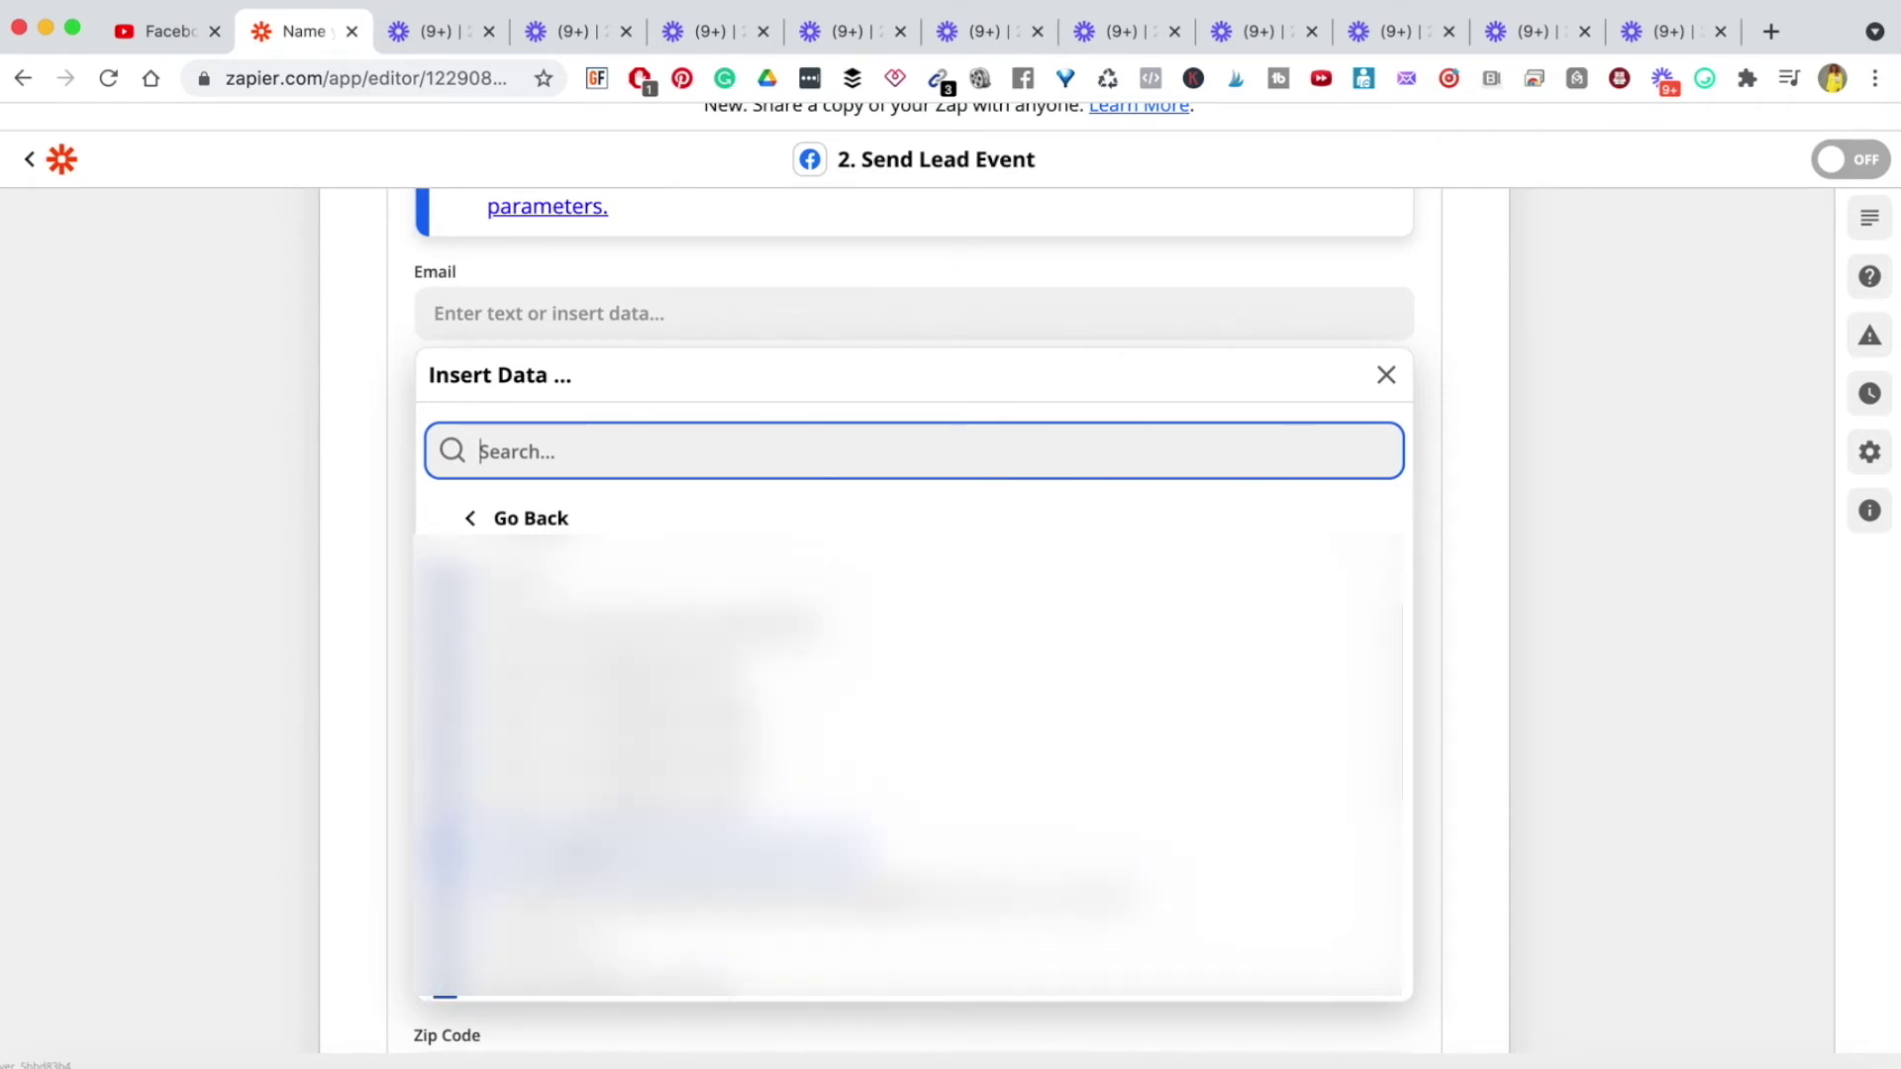
click(555, 846)
Step: Map the ActiveCampaign Contact First Name into the First Name field
click(472, 533)
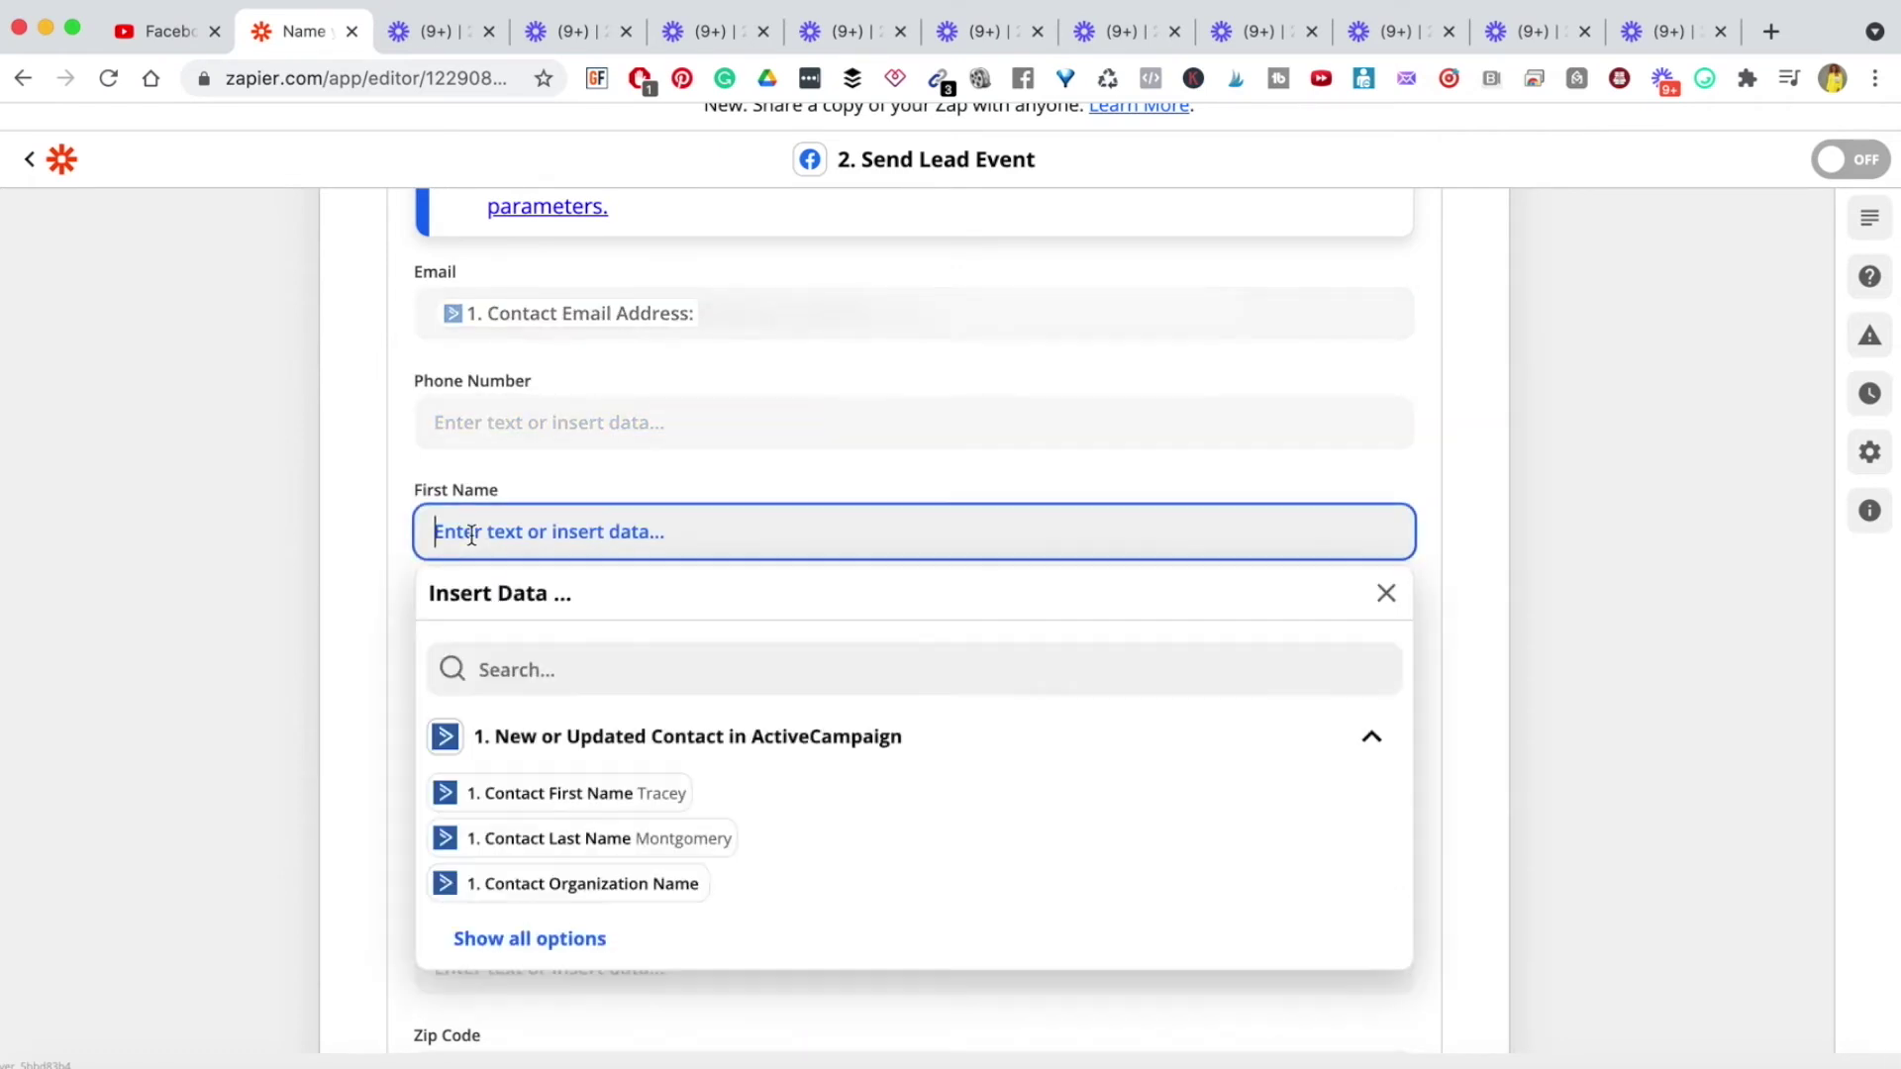
click(549, 793)
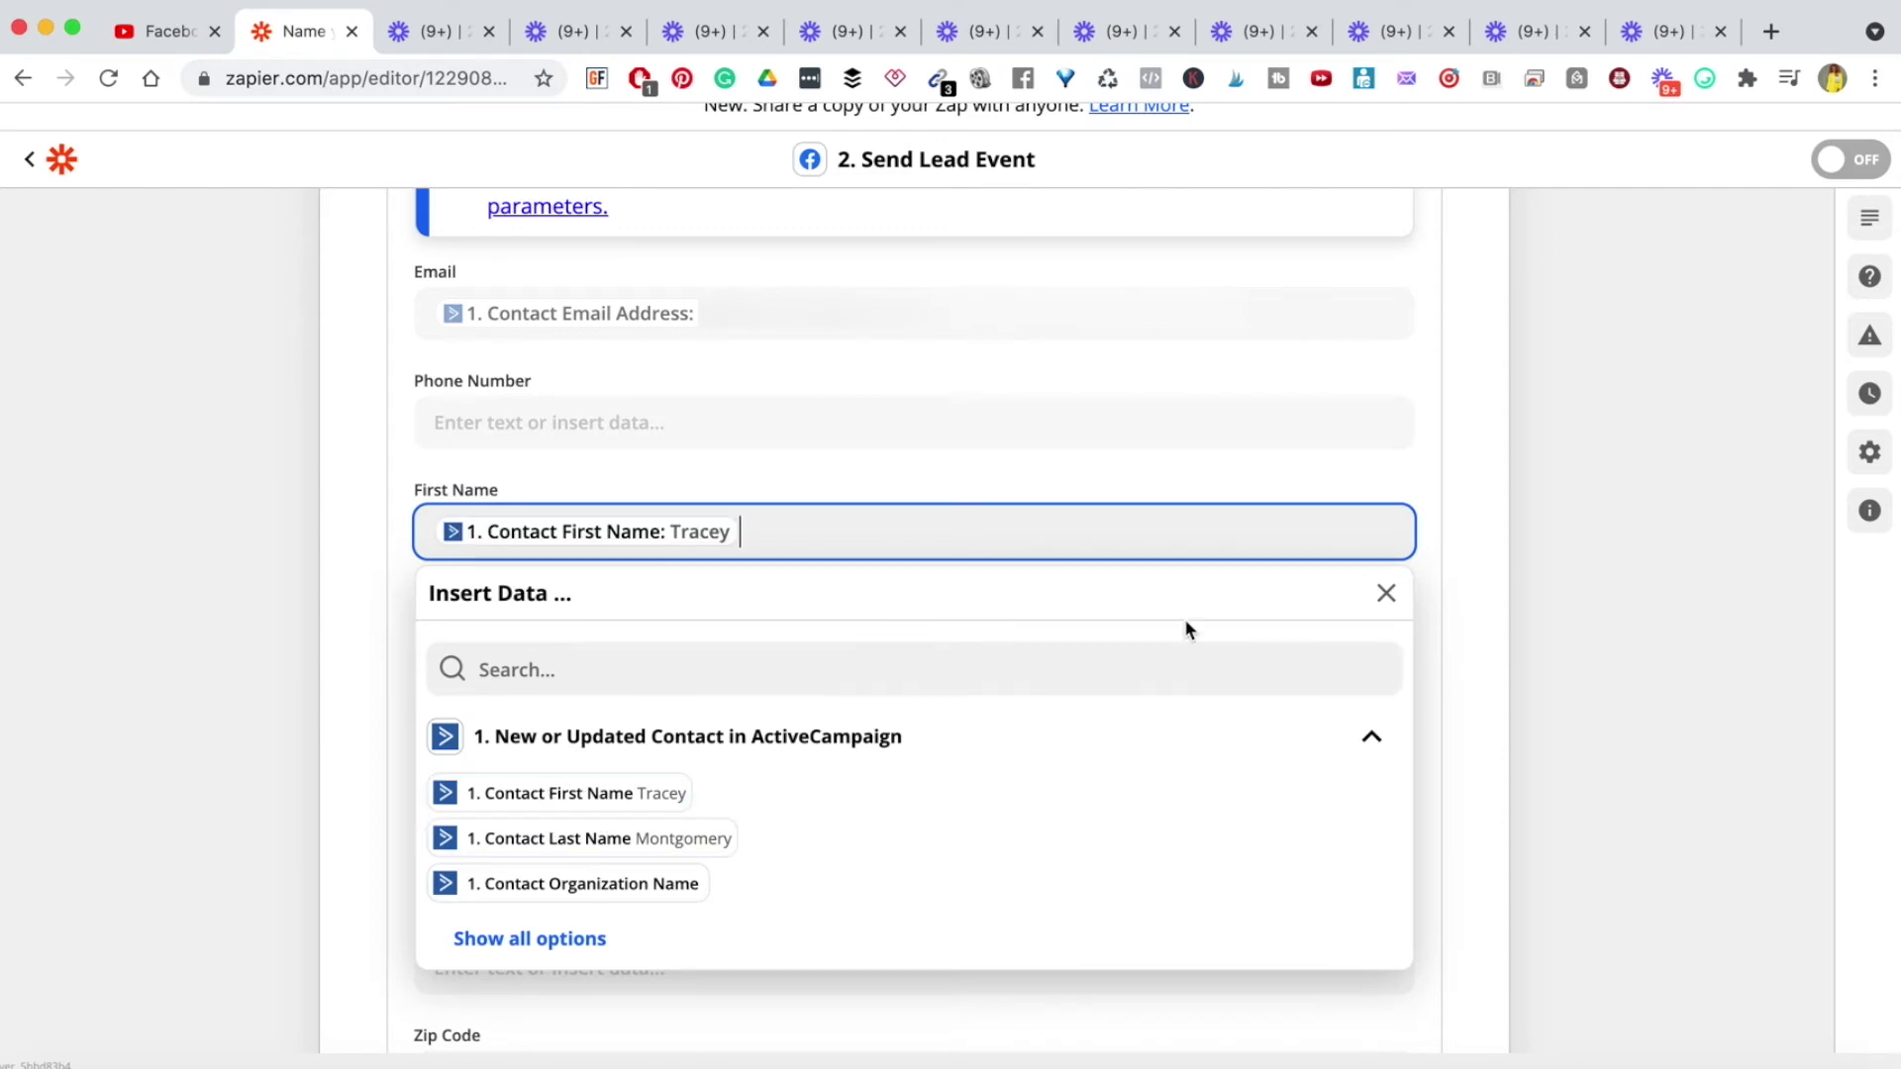
click(1386, 593)
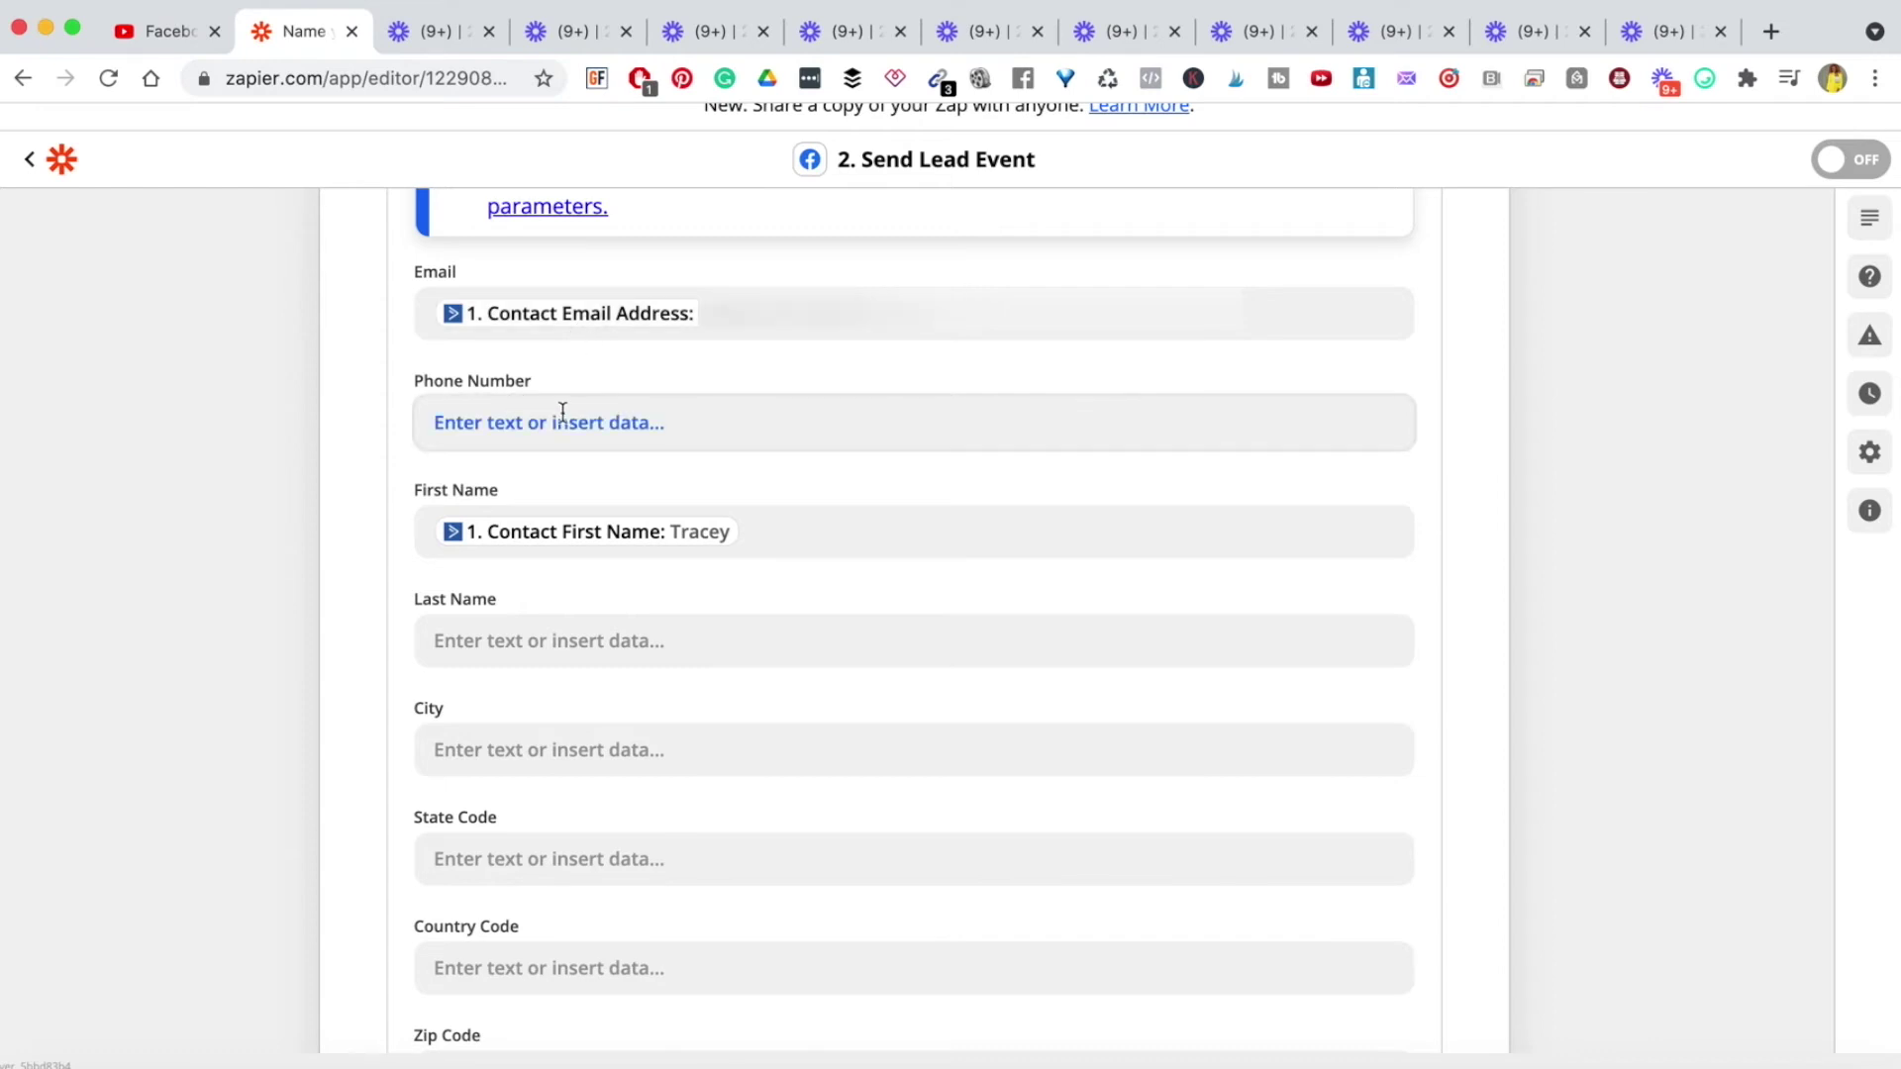
scroll(466, 488, down, 3)
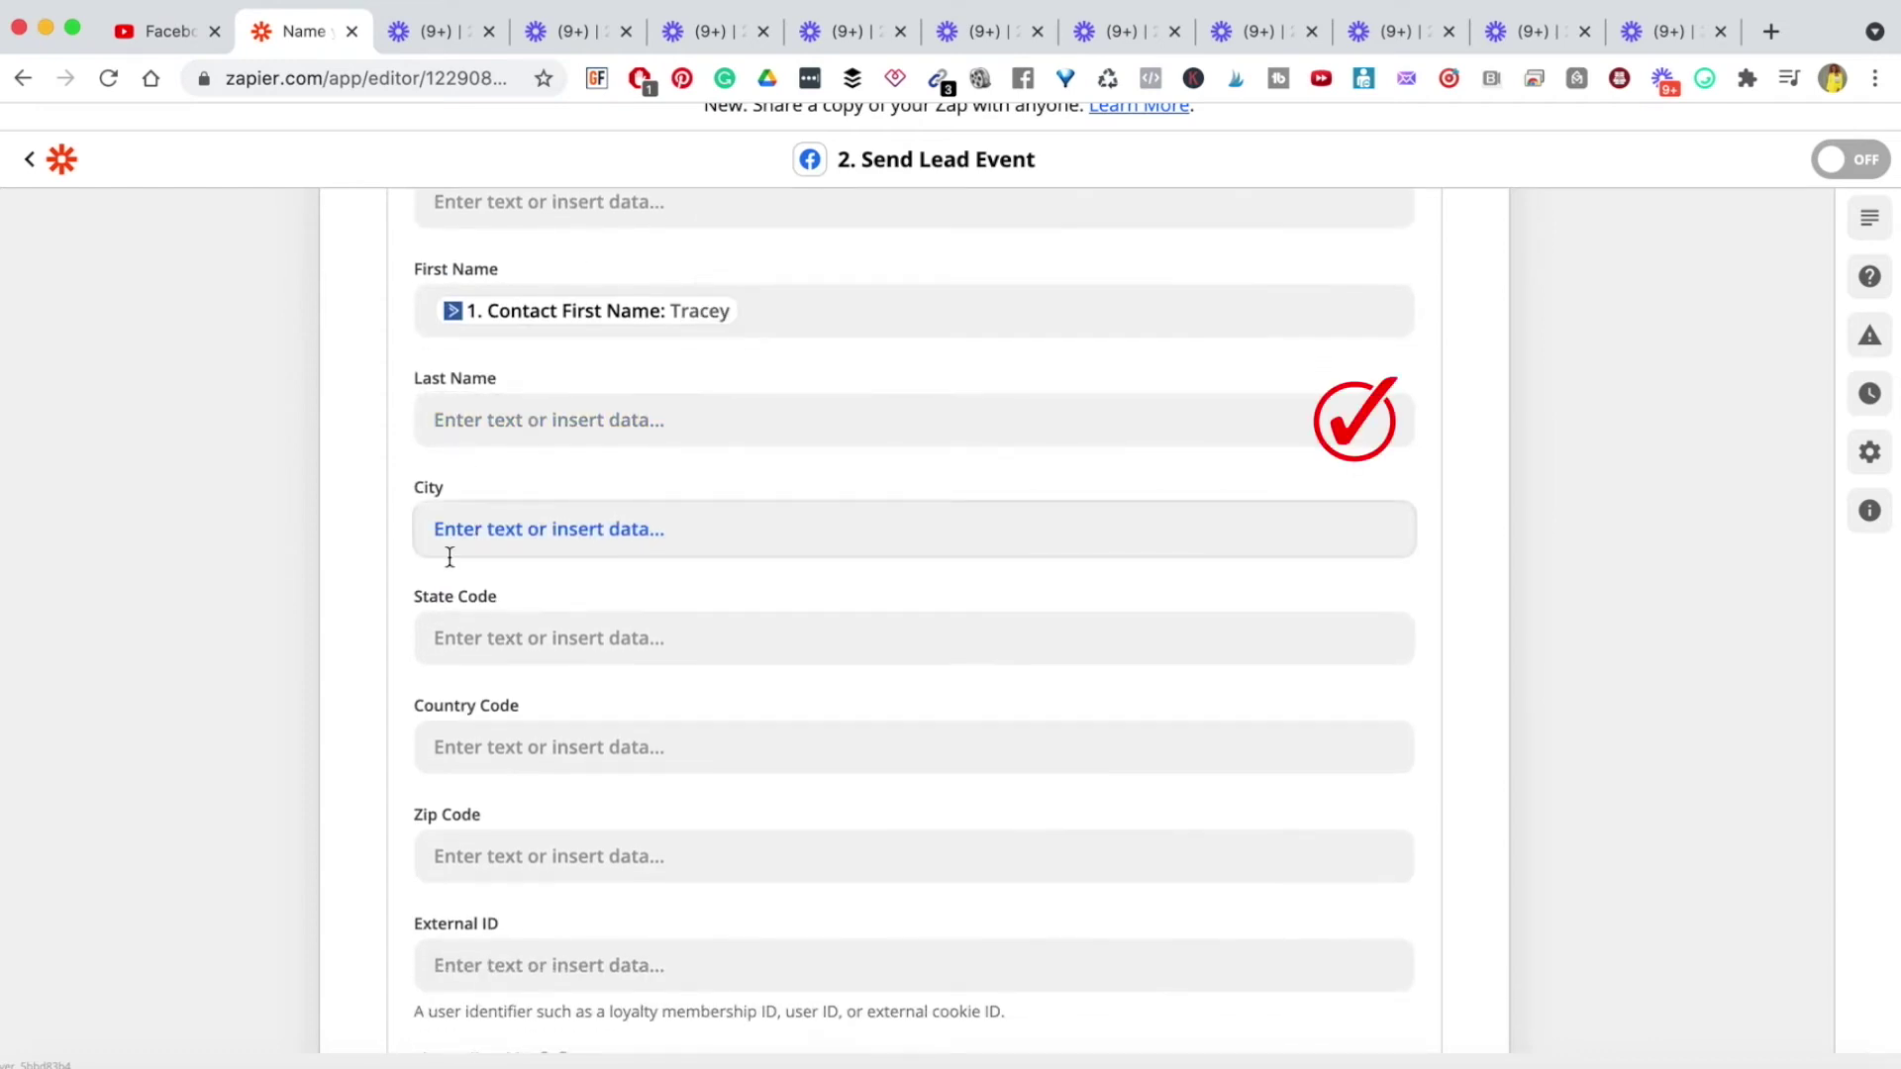
scroll(469, 760, down, 2)
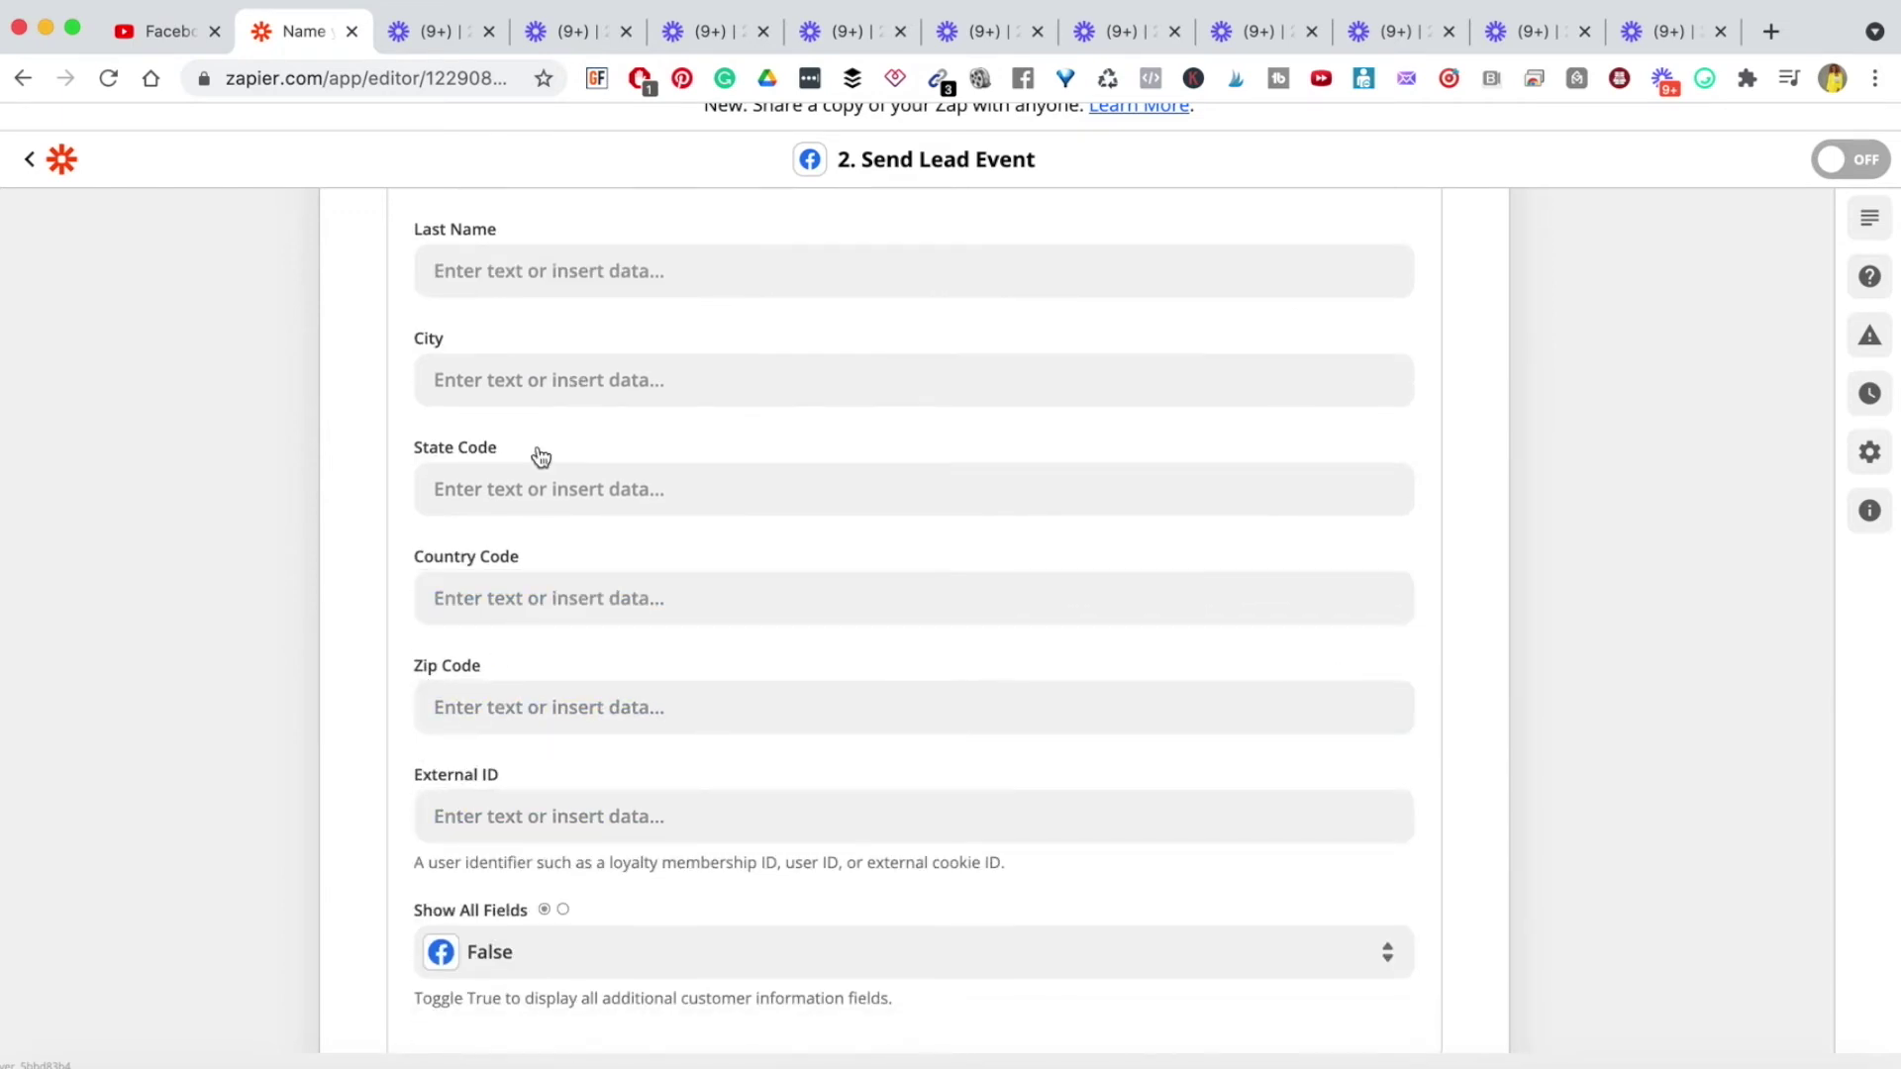
scroll(540, 455, up, 3)
scroll(541, 456, down, 9)
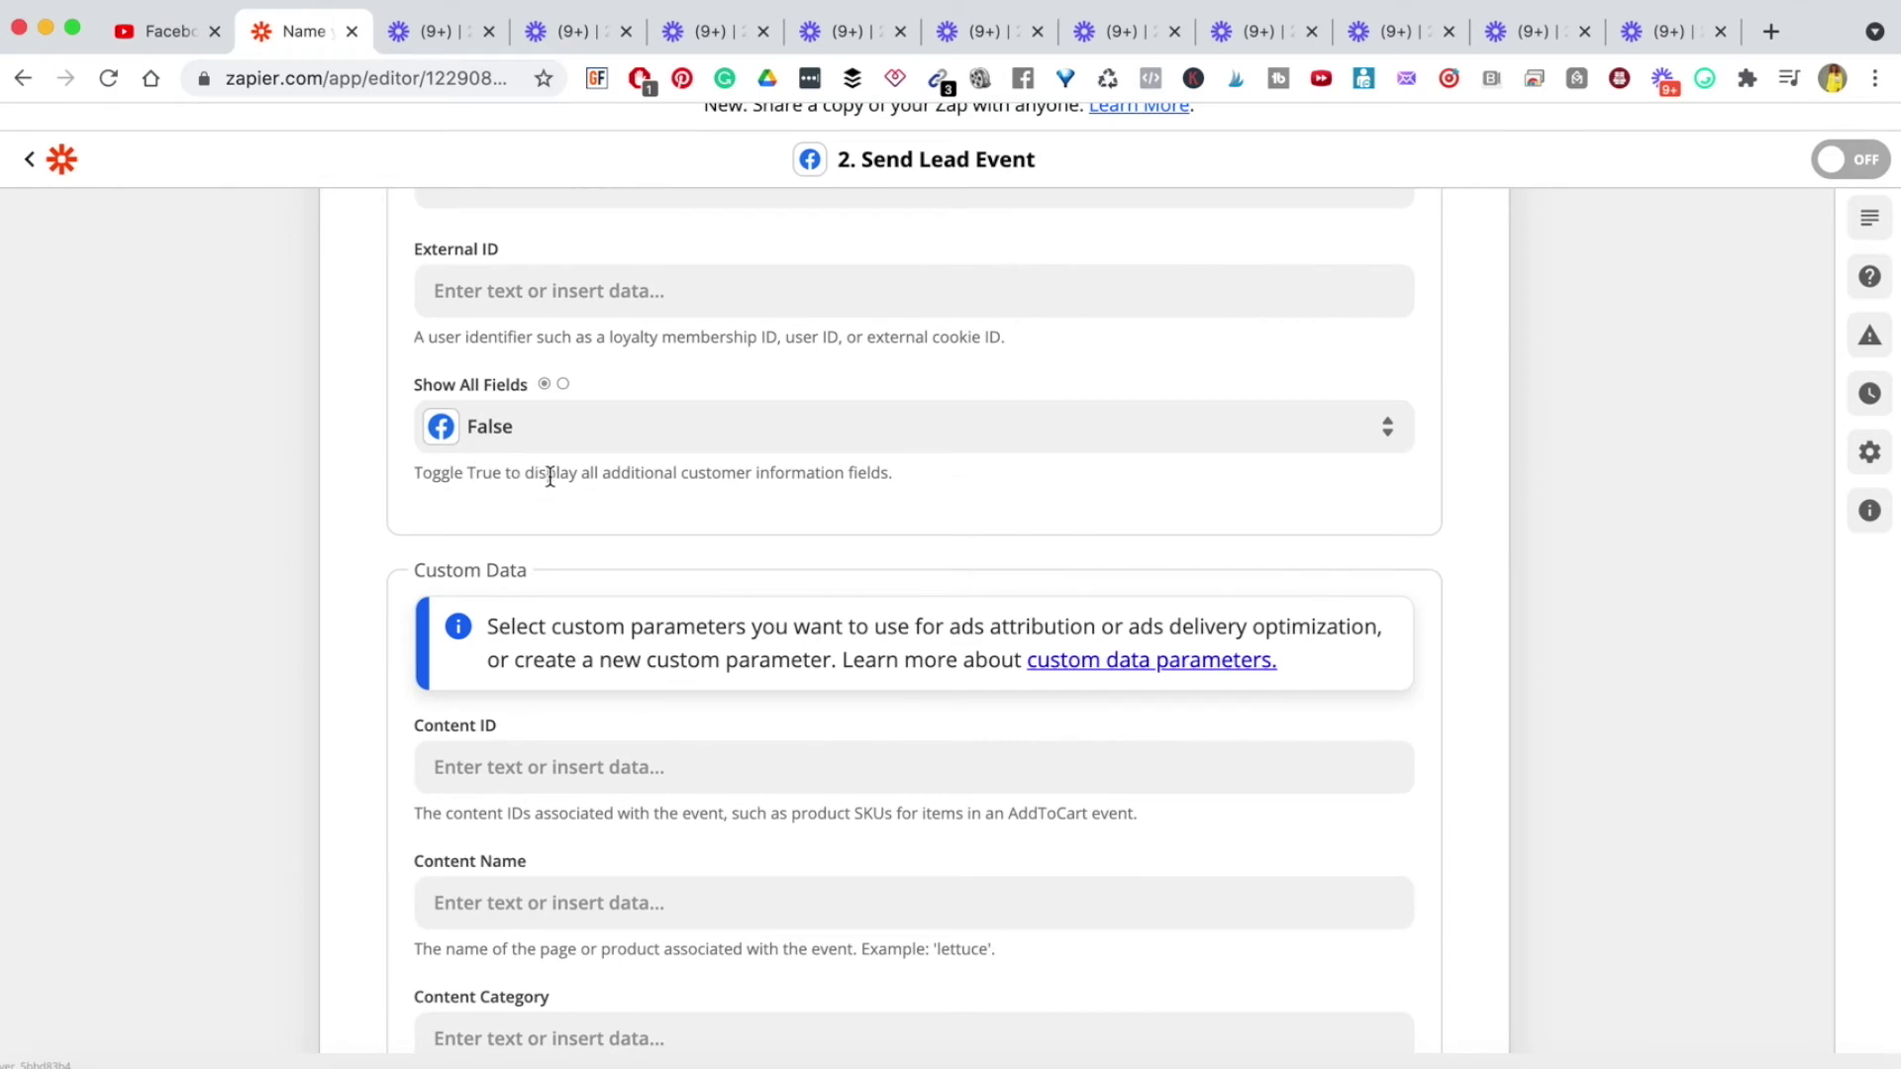
click(984, 414)
click(517, 662)
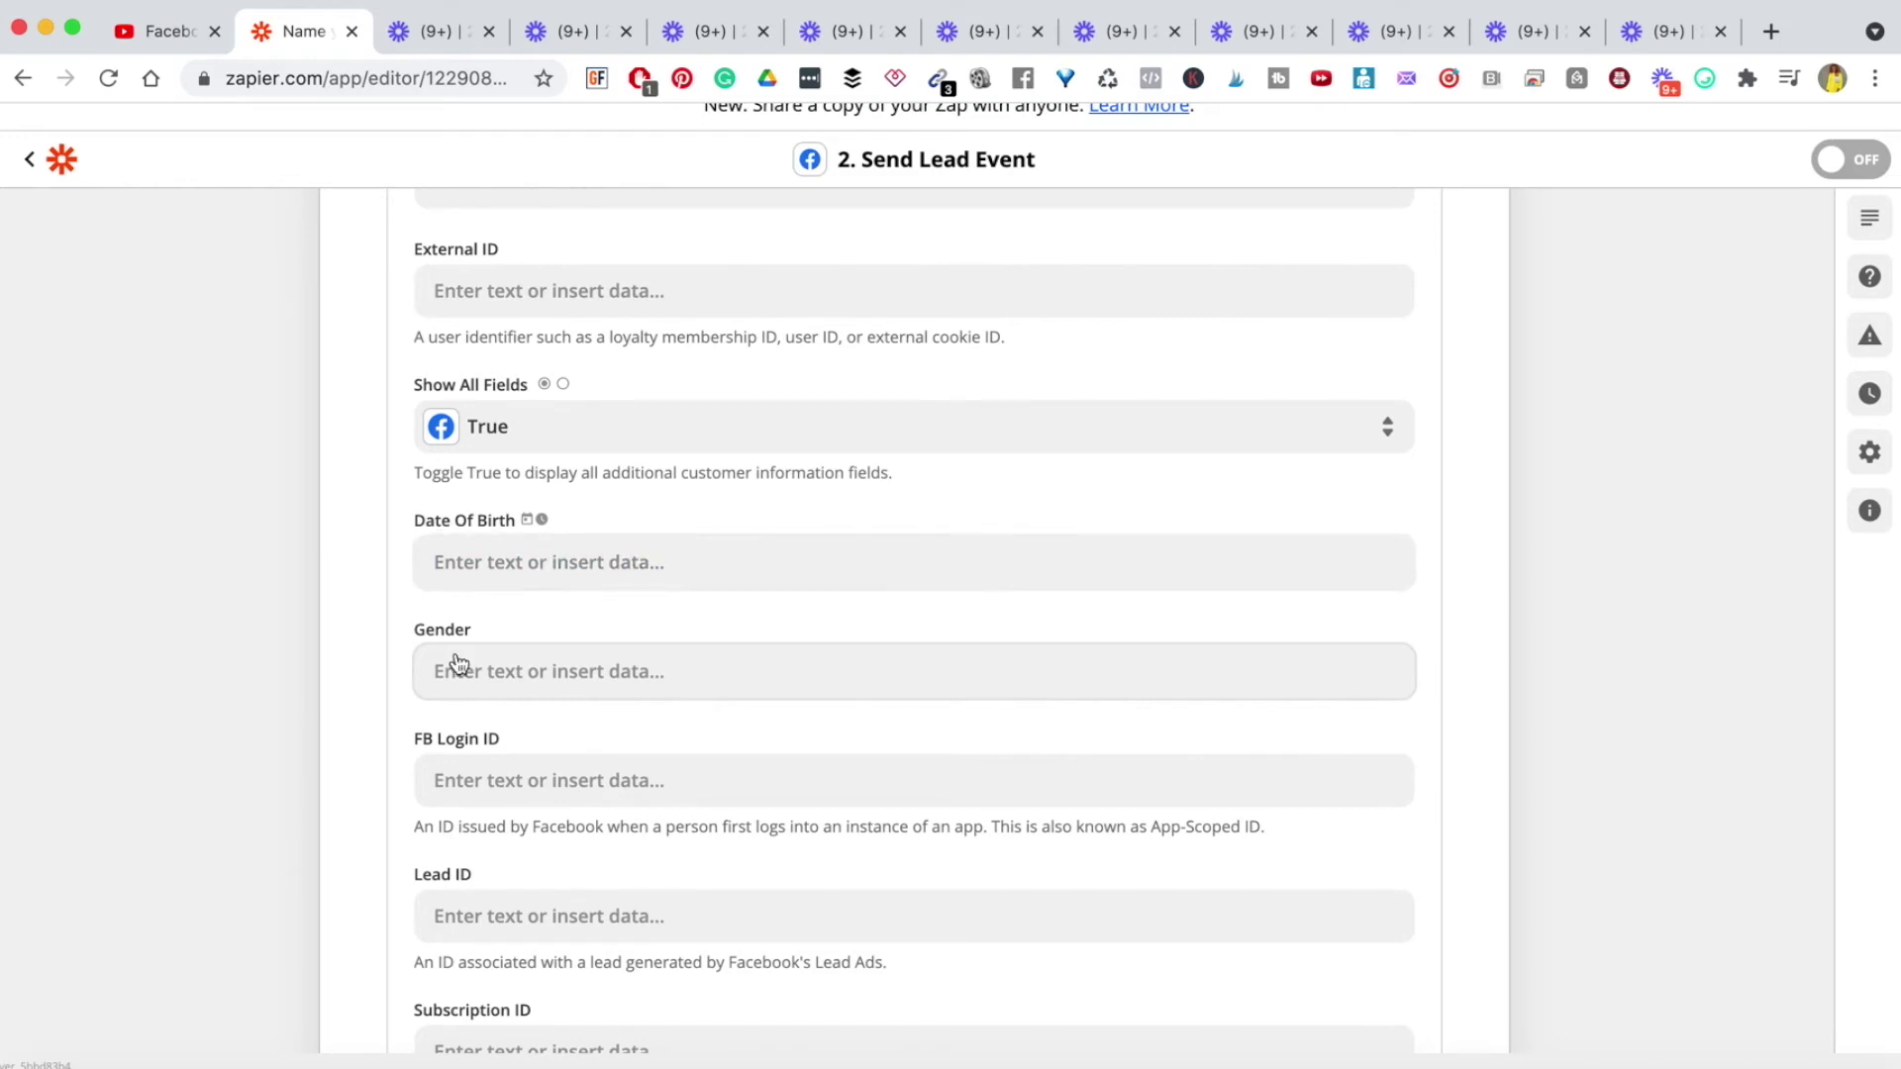
scroll(544, 894, down, 4)
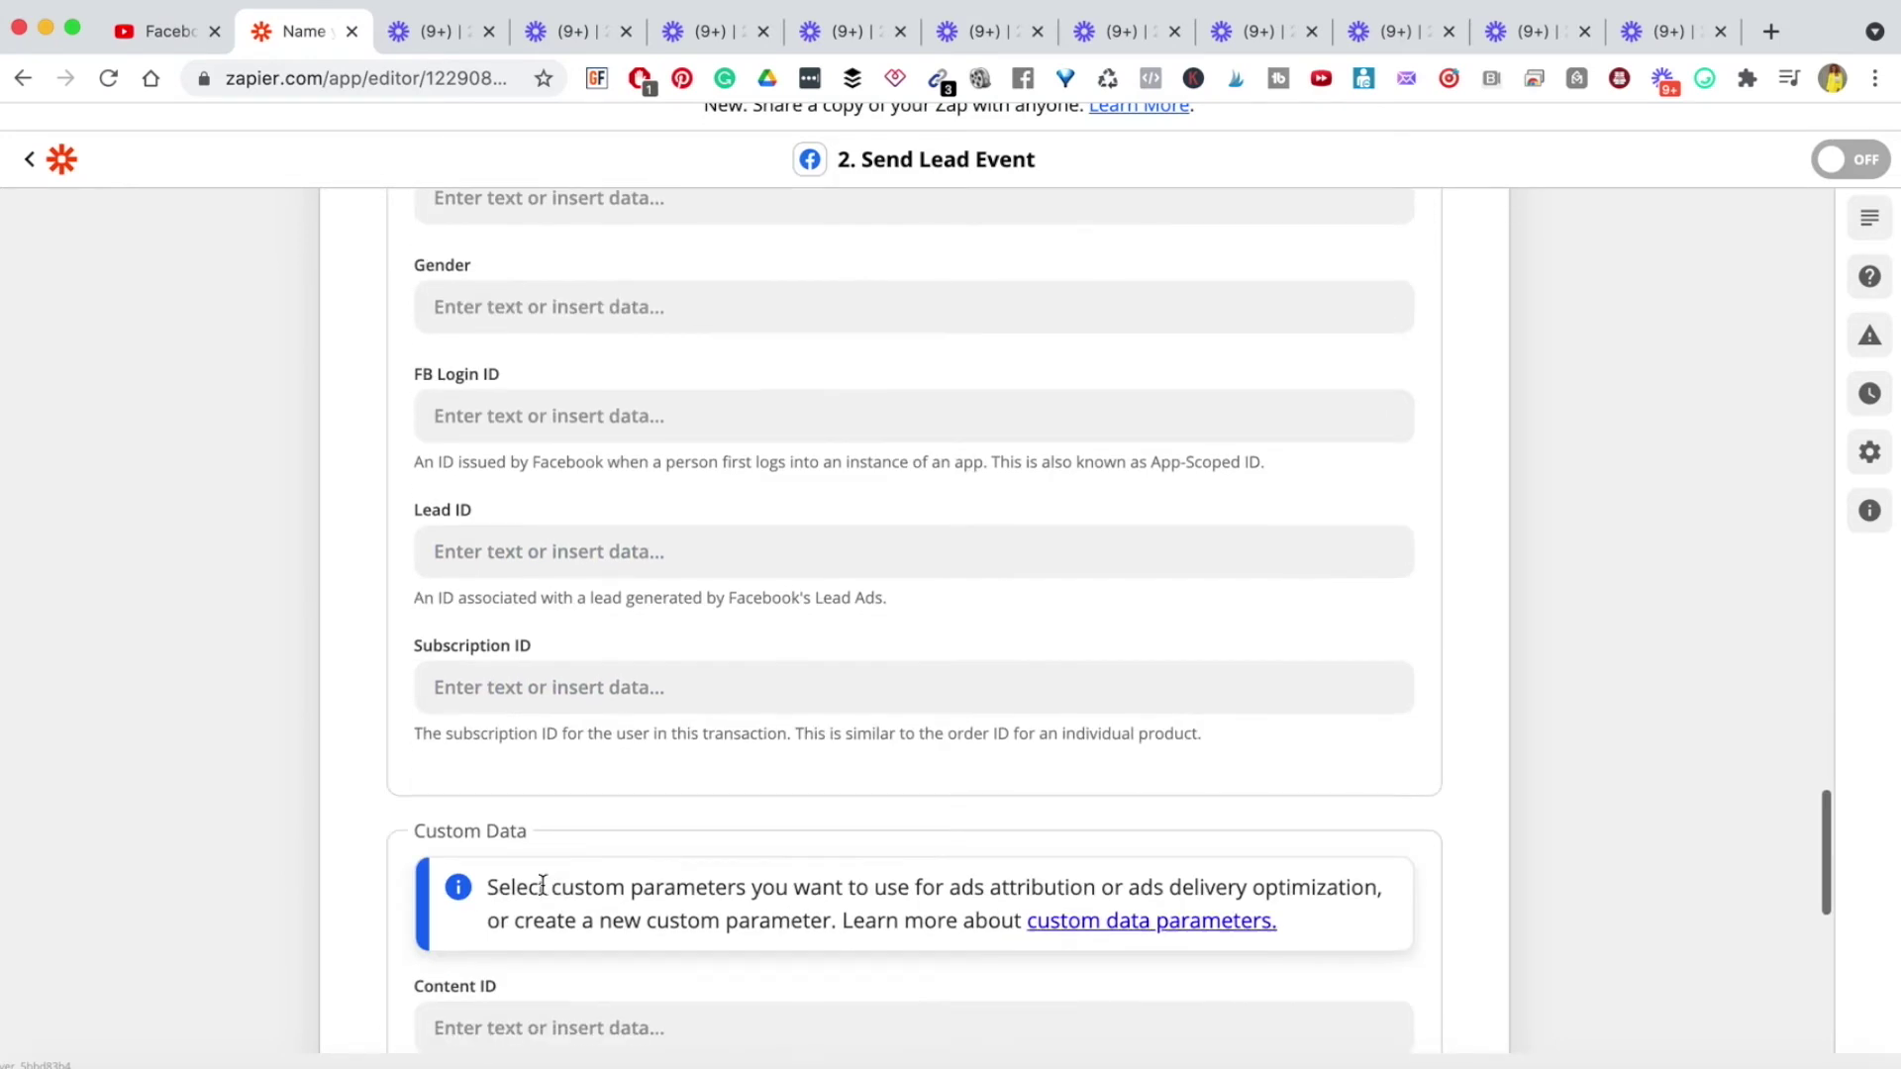
scroll(539, 887, up, 5)
click(715, 535)
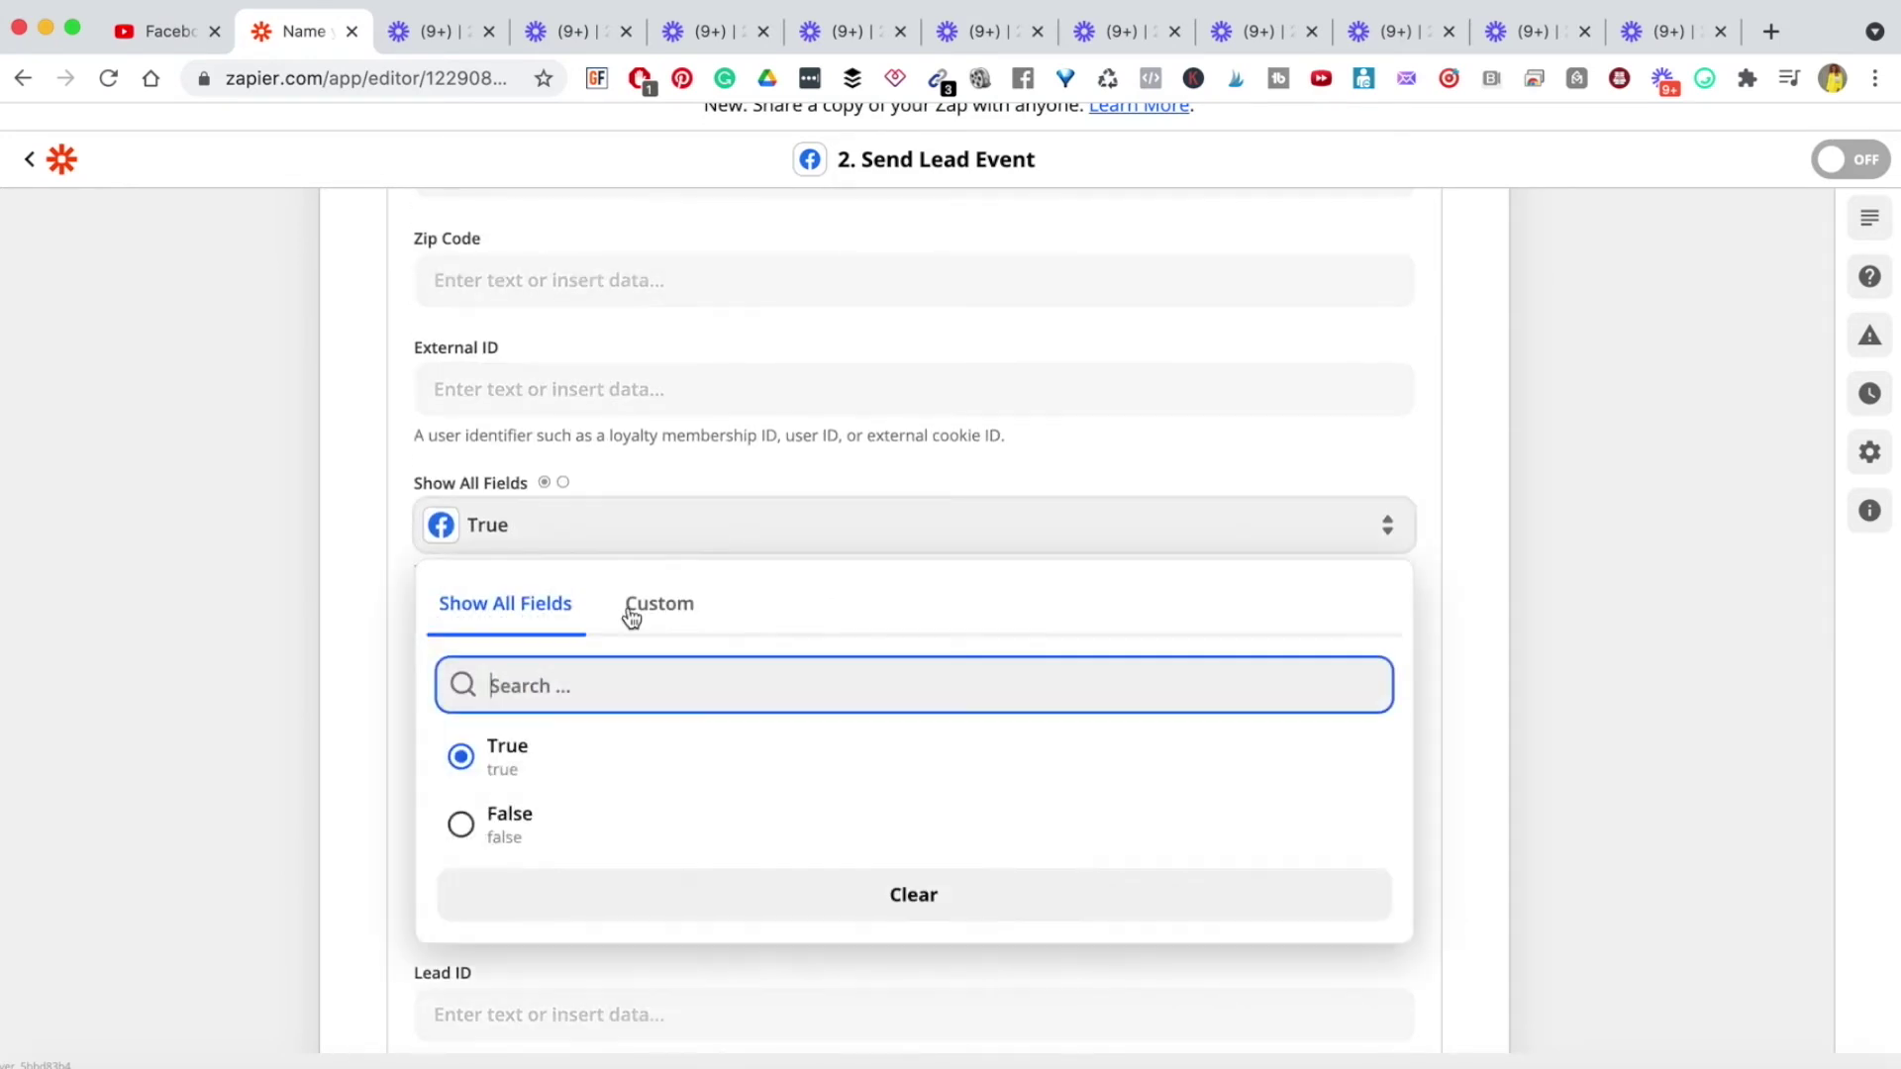
click(507, 817)
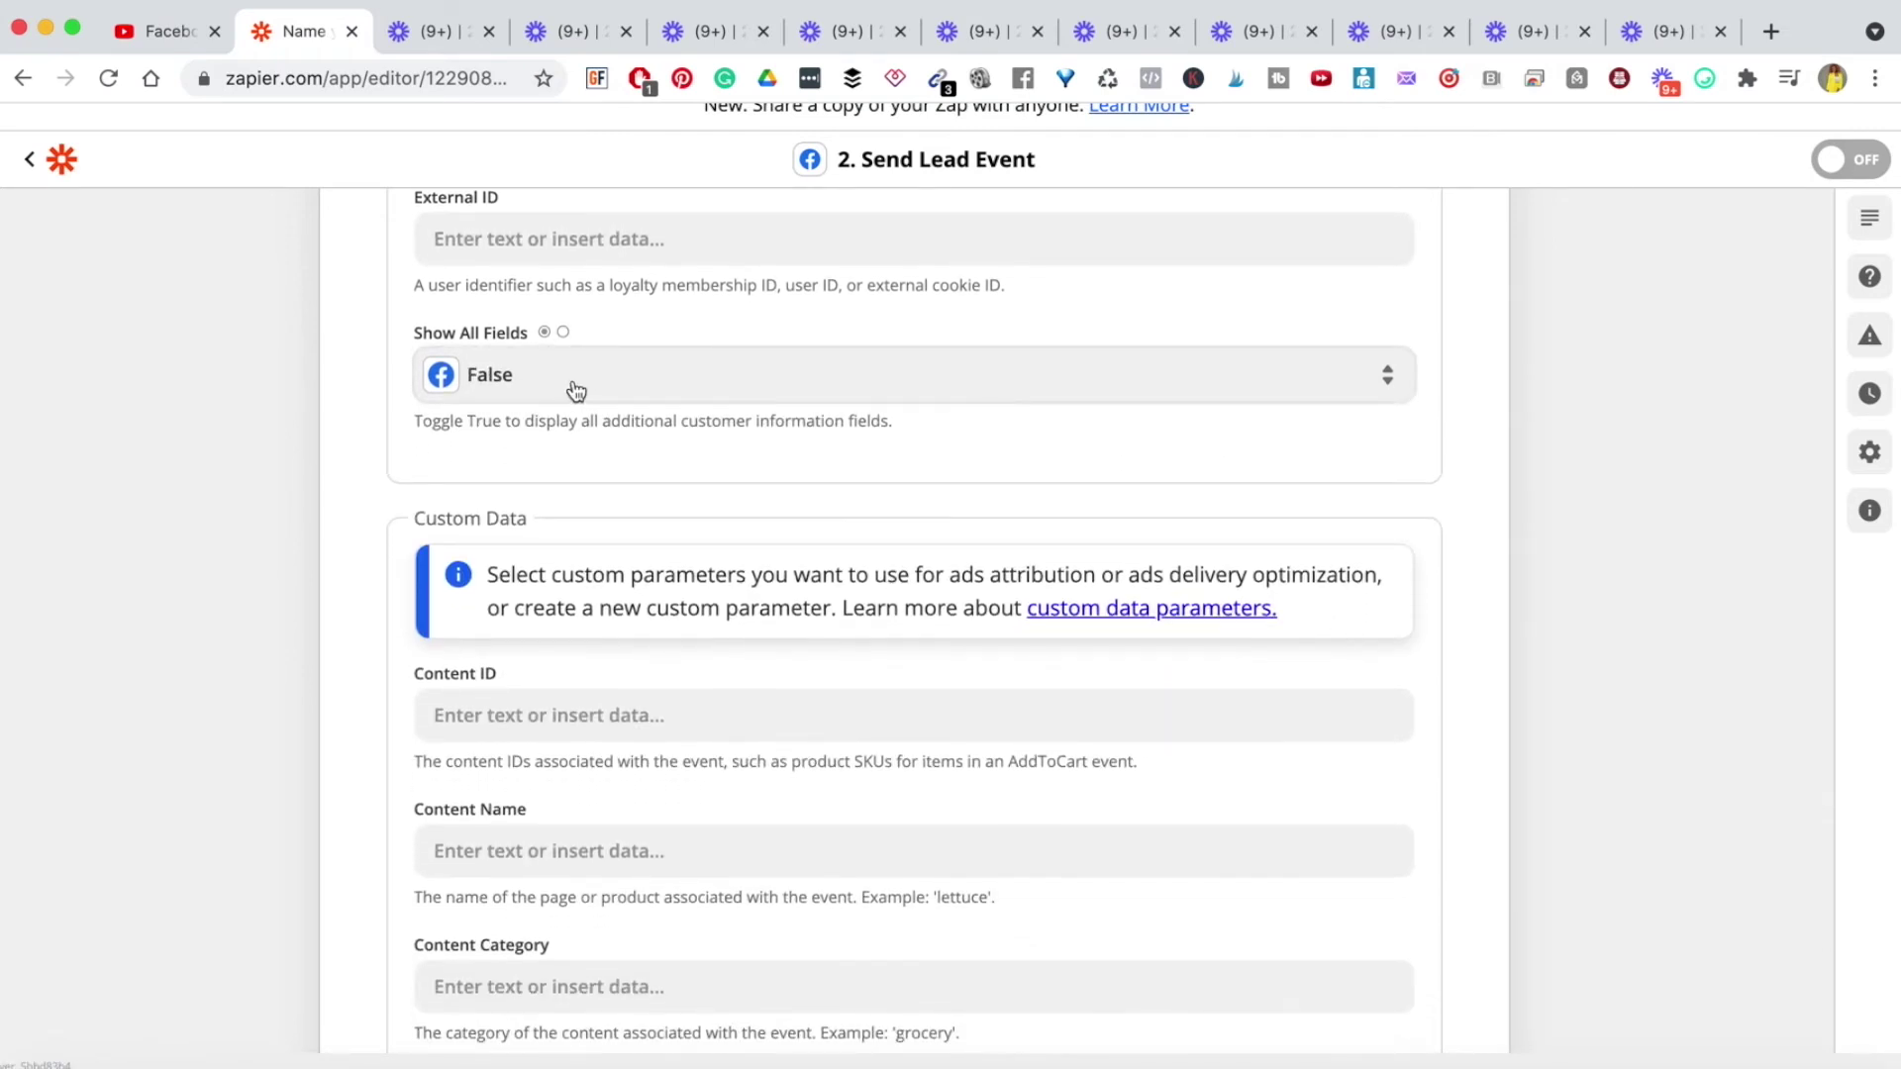
scroll(631, 673, down, 5)
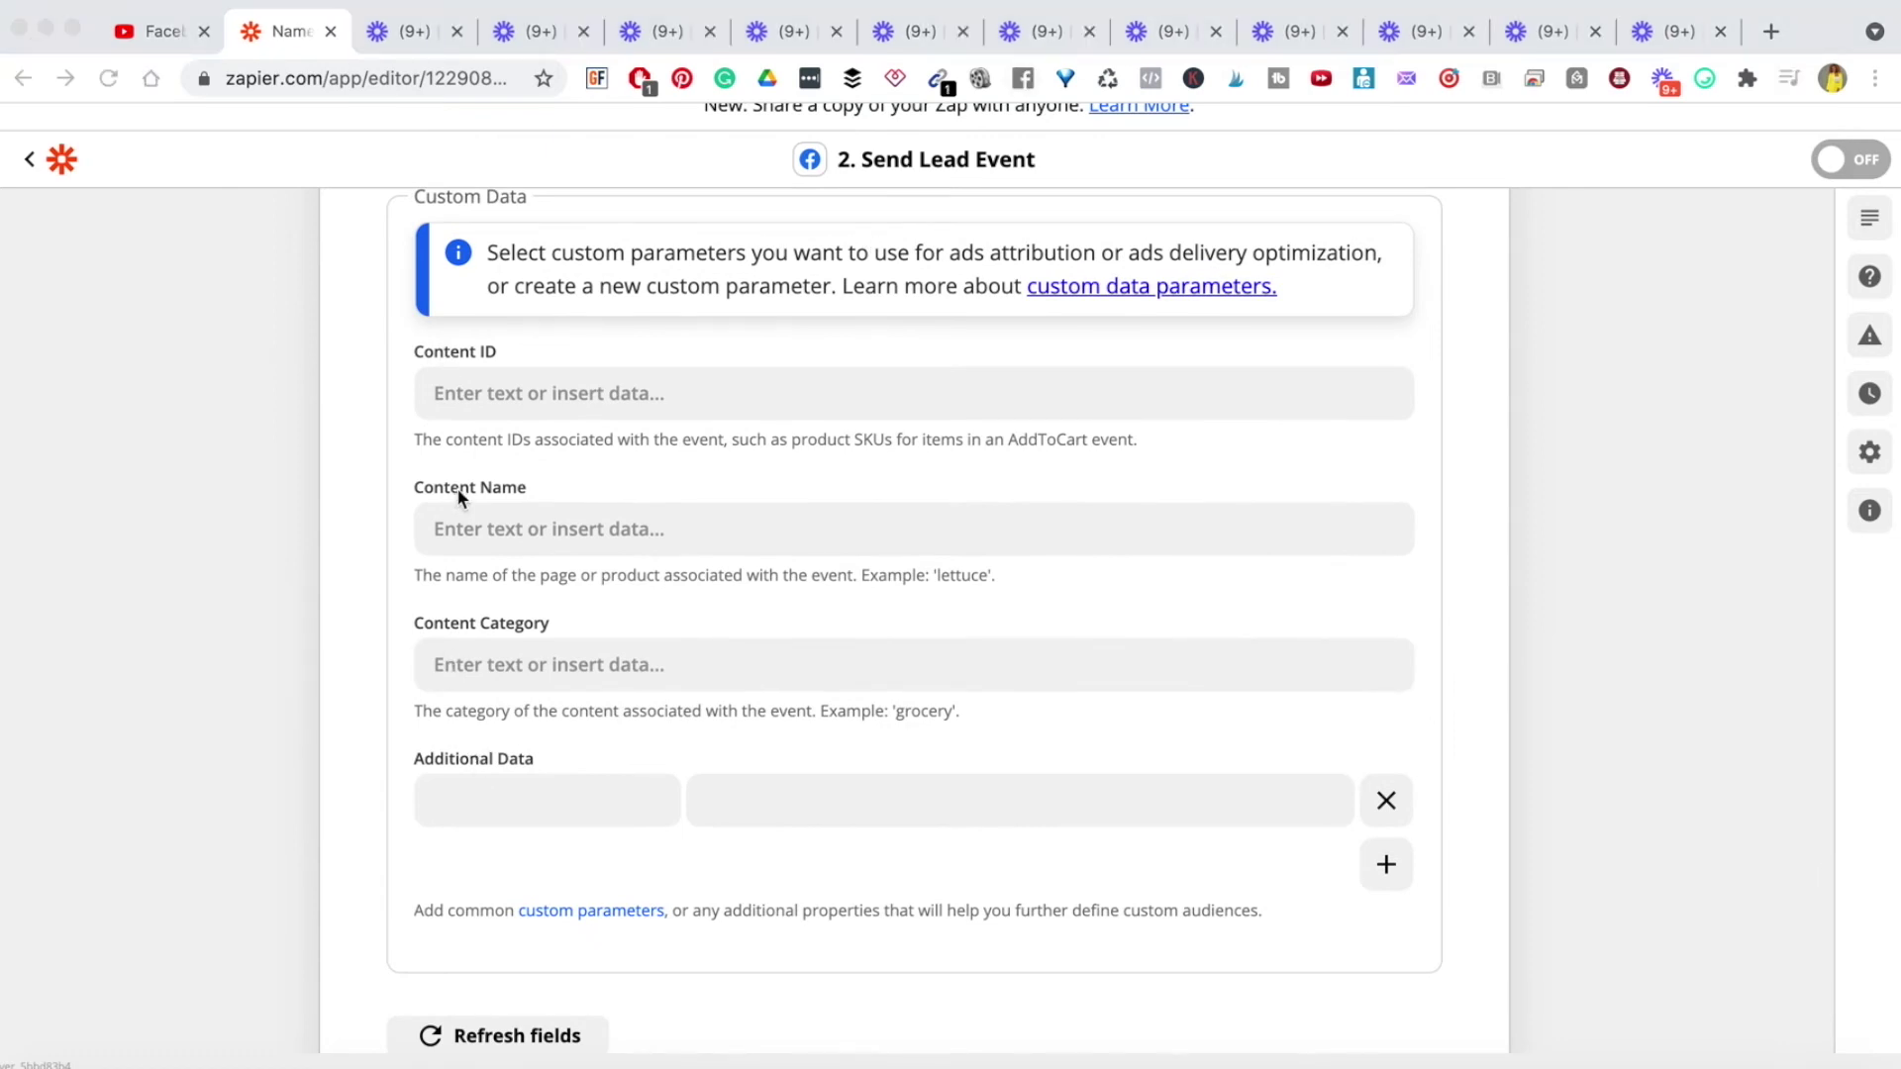
Step: Open Facebook's custom parameters documentation from the Additional Data help line under Custom Data
scroll(549, 564, up, 1)
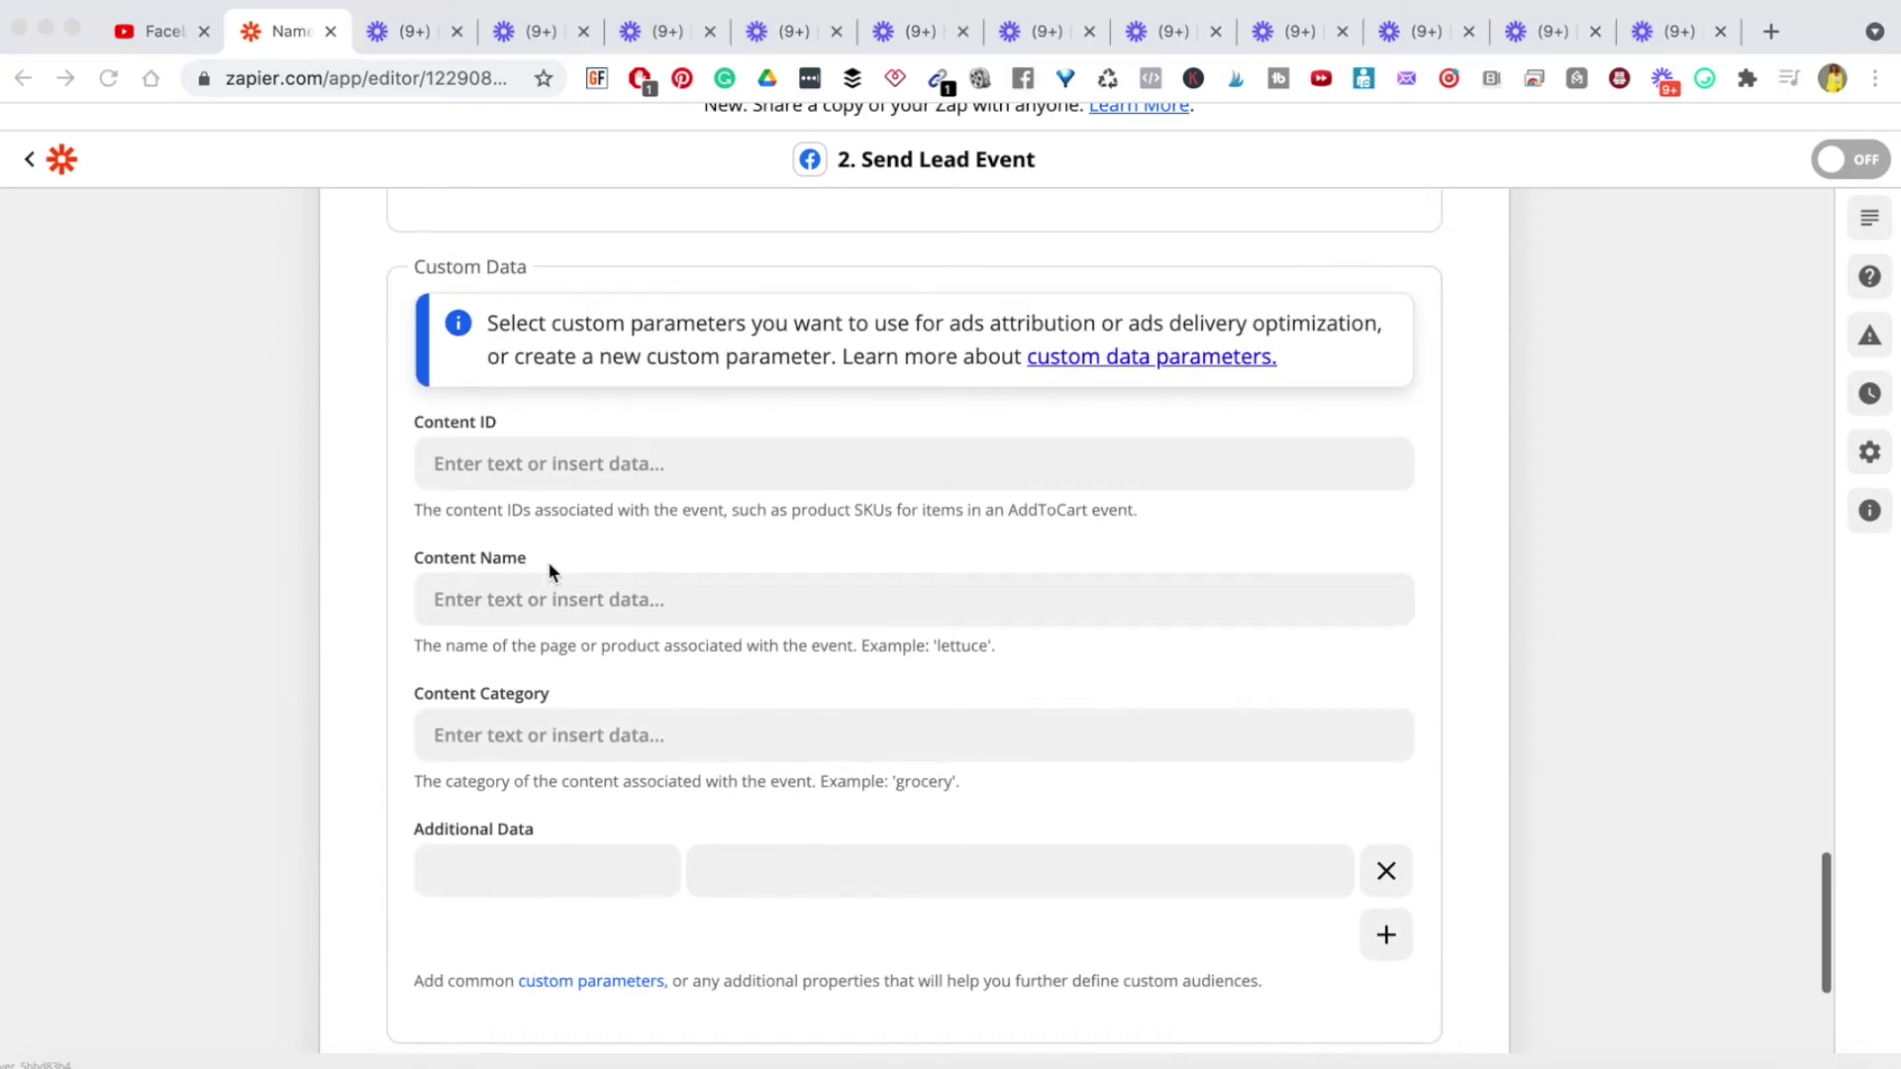
scroll(550, 564, down, 2)
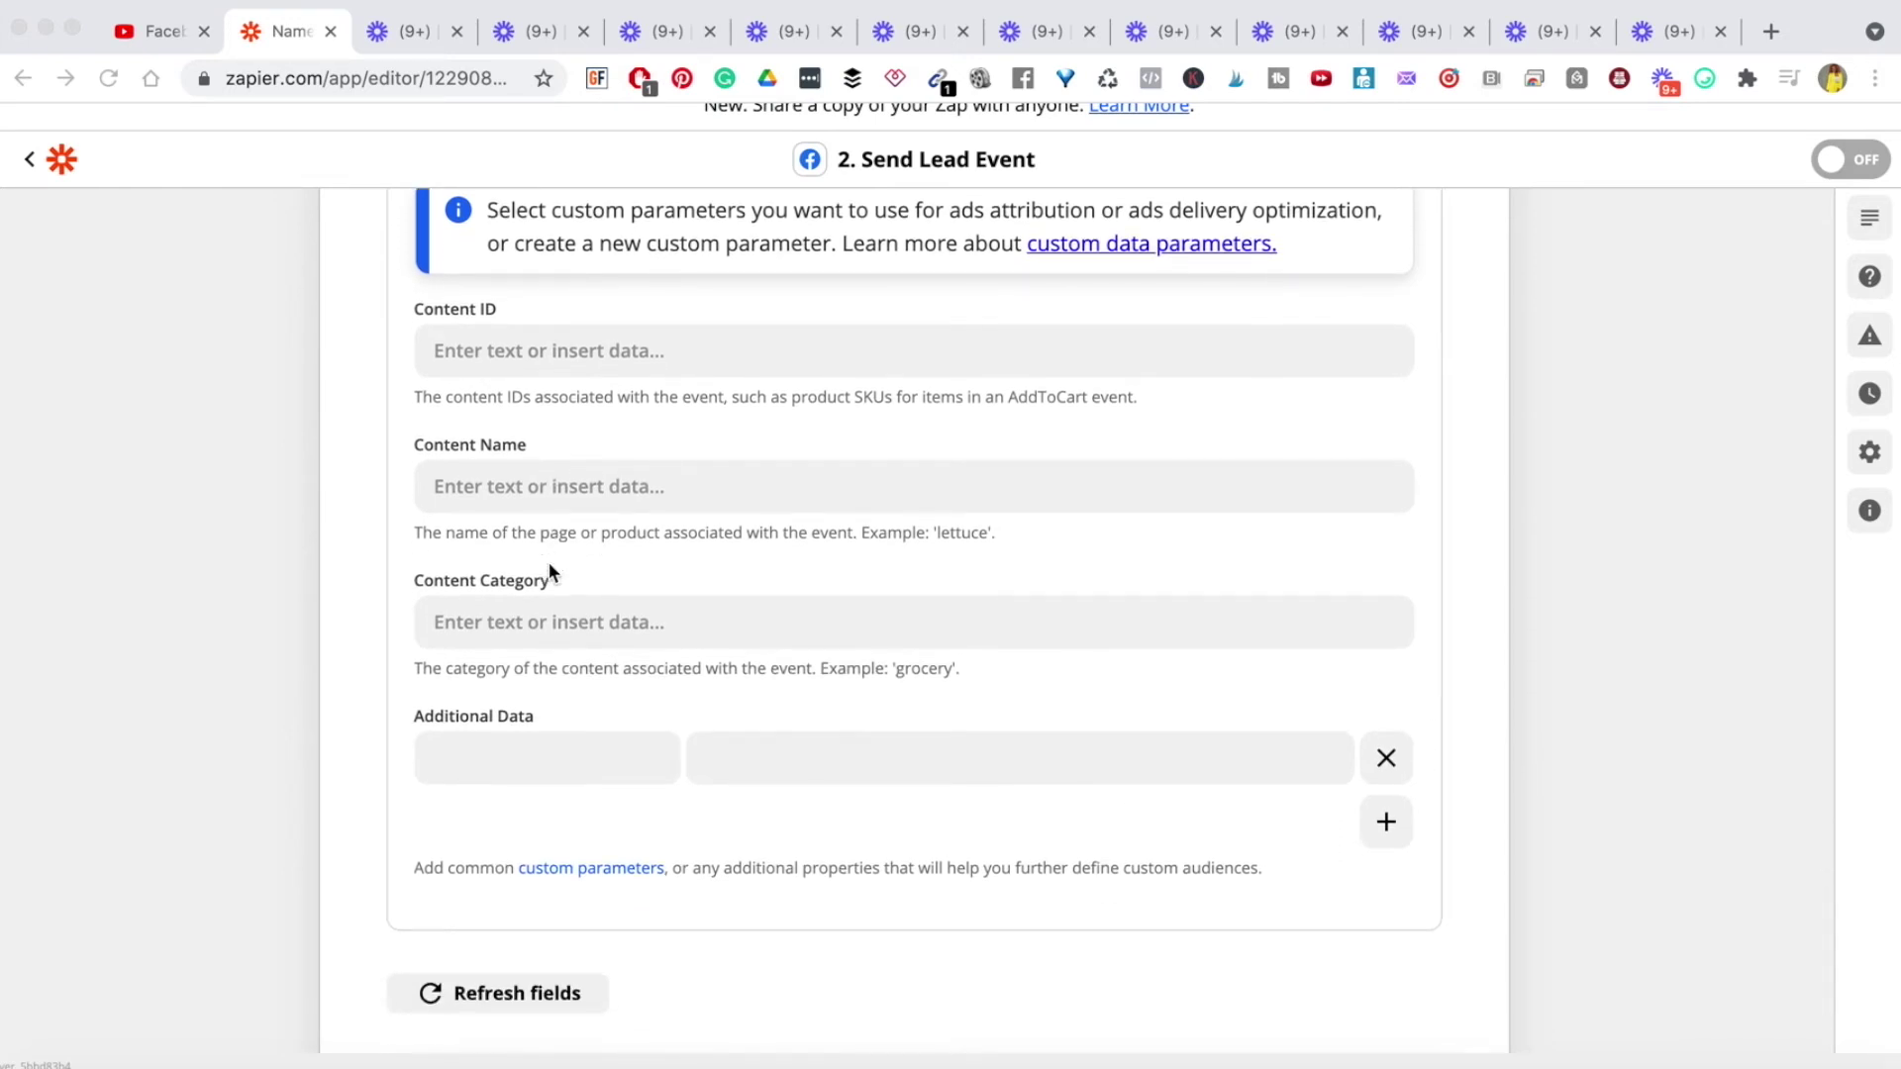
scroll(573, 586, down, 2)
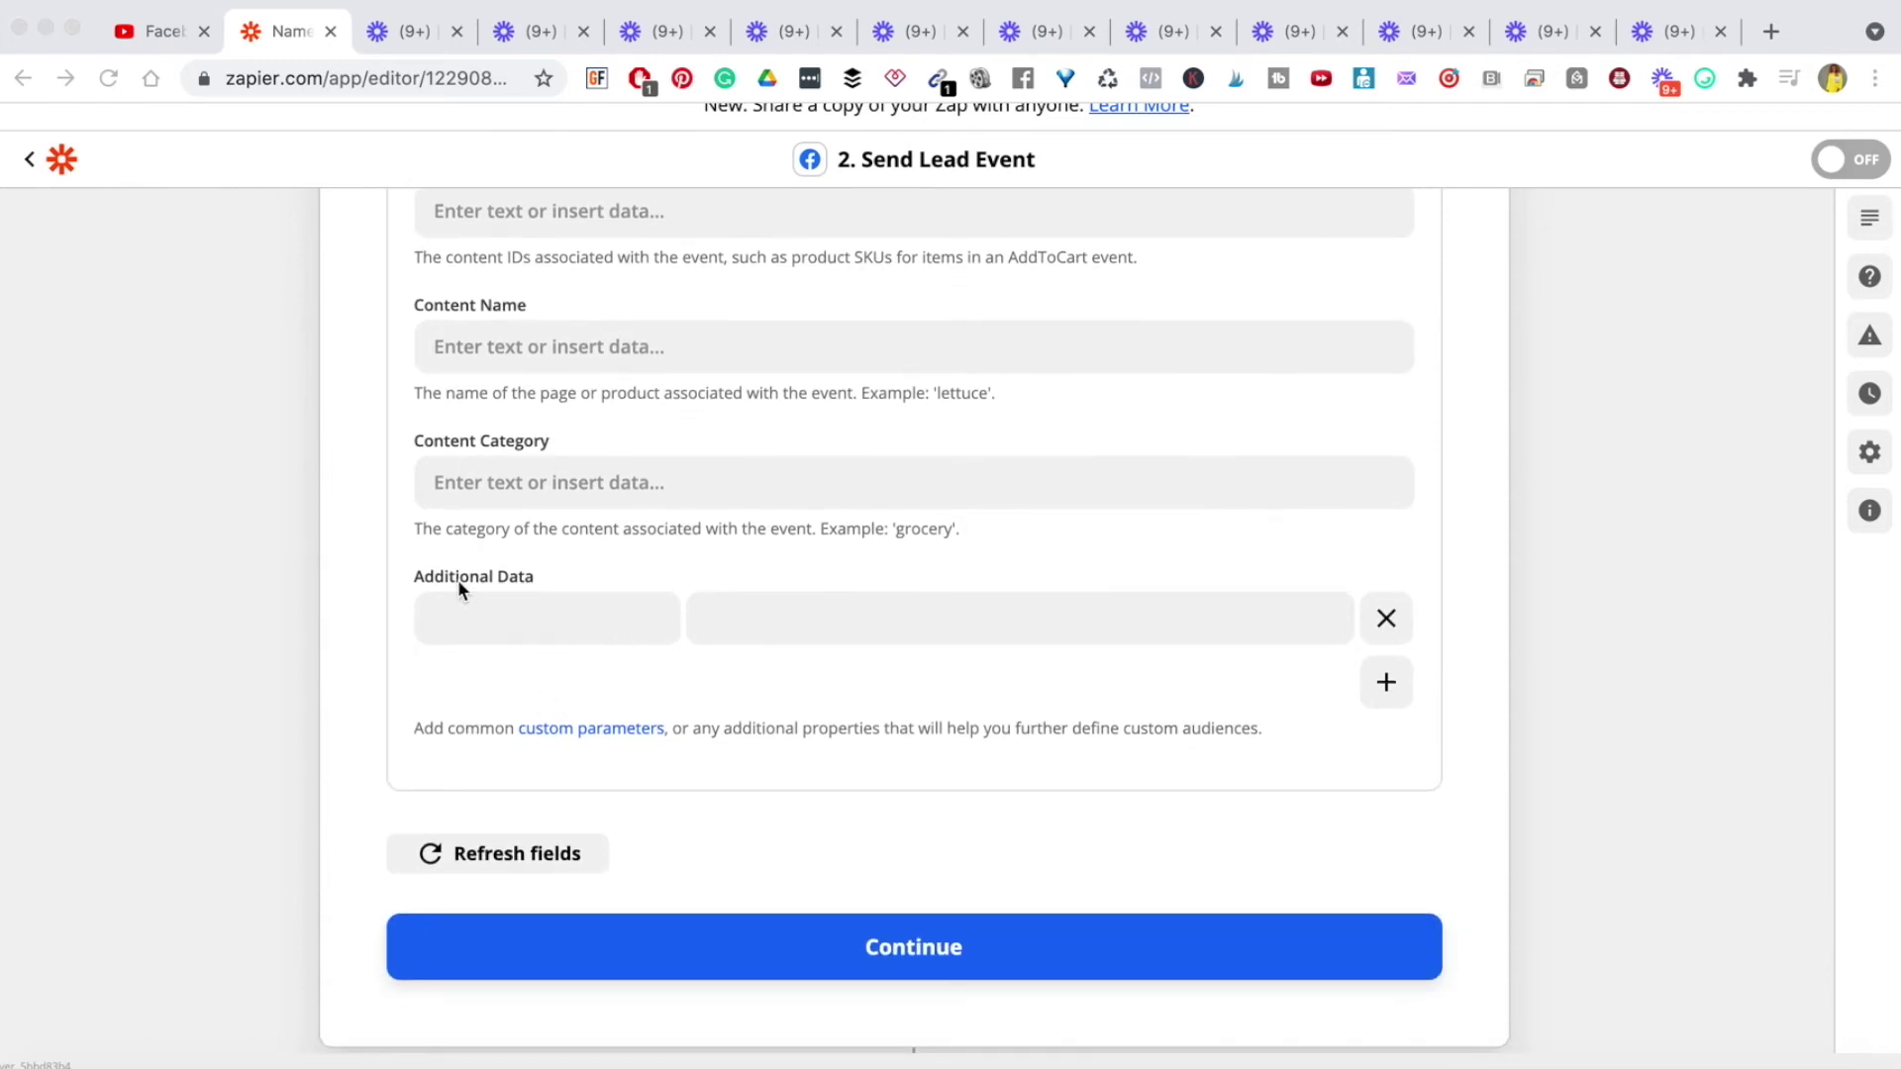
drag(457, 582, 531, 585)
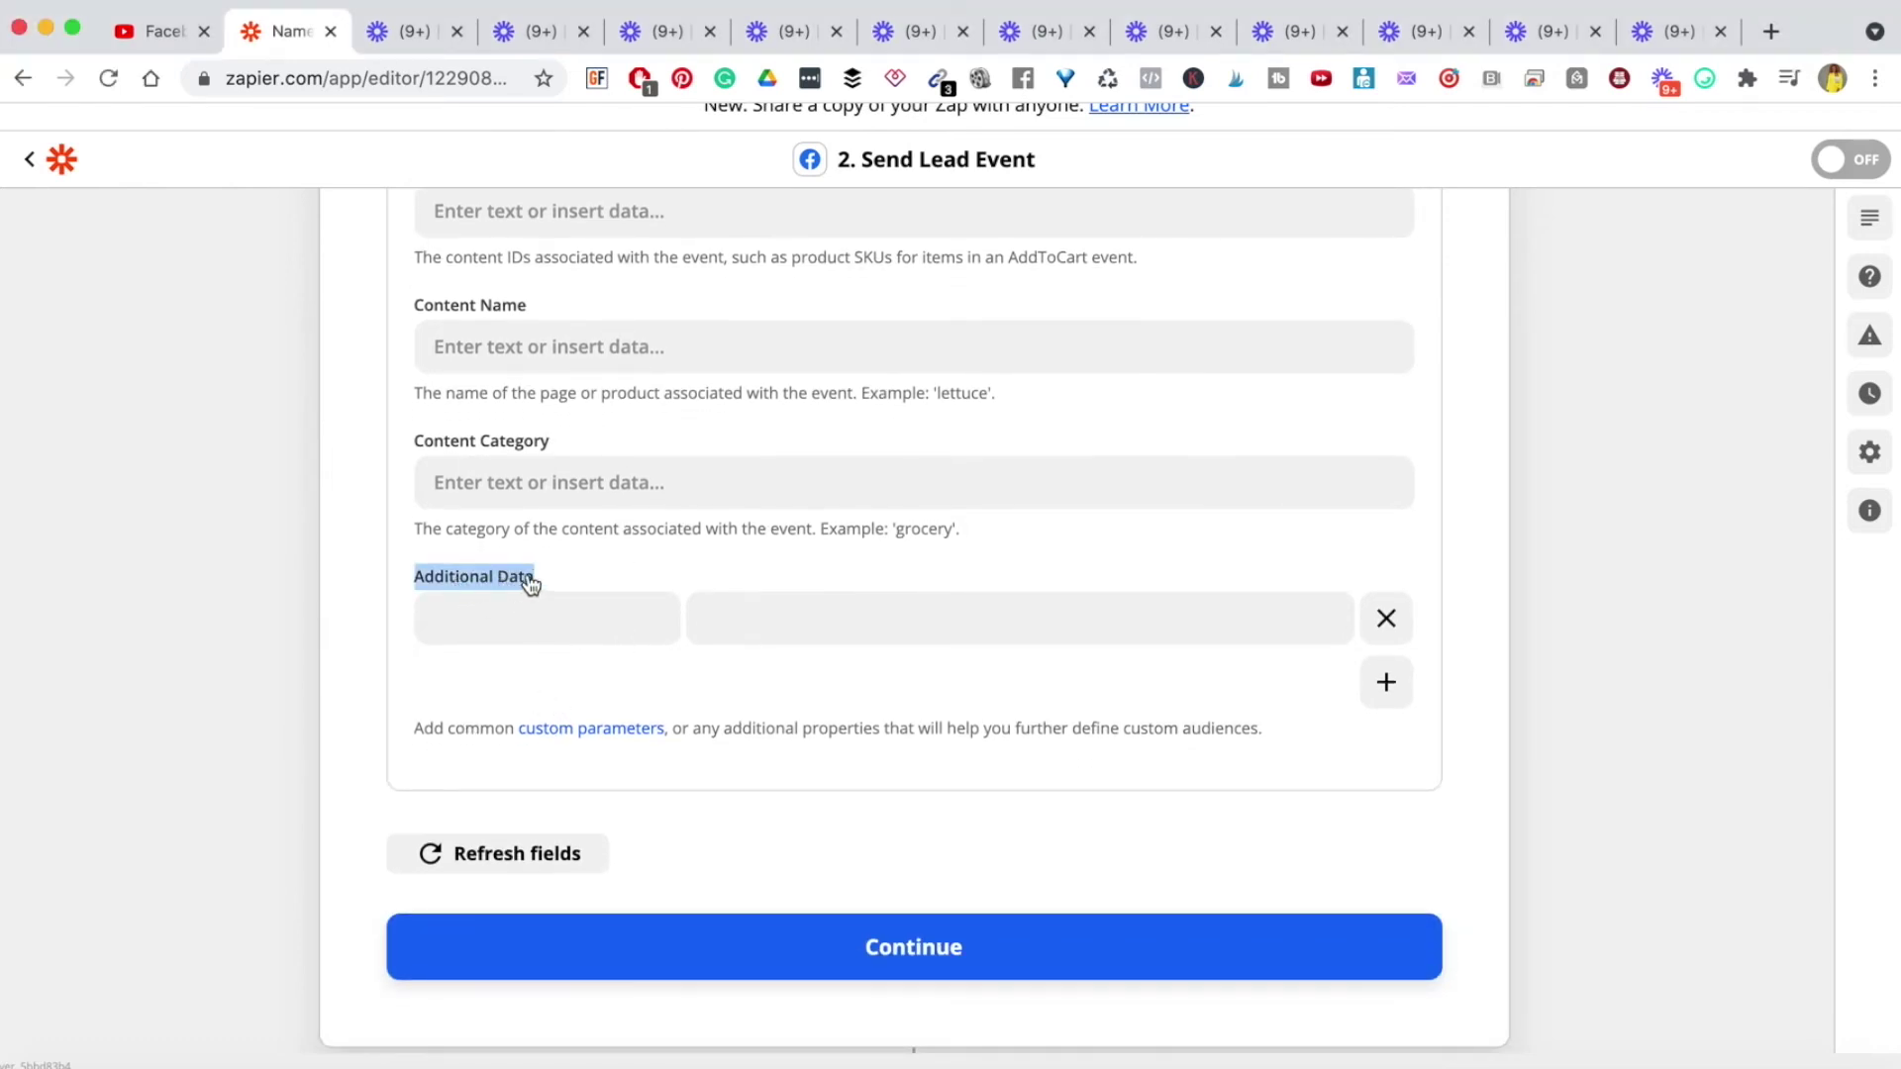
triple_click(420, 733)
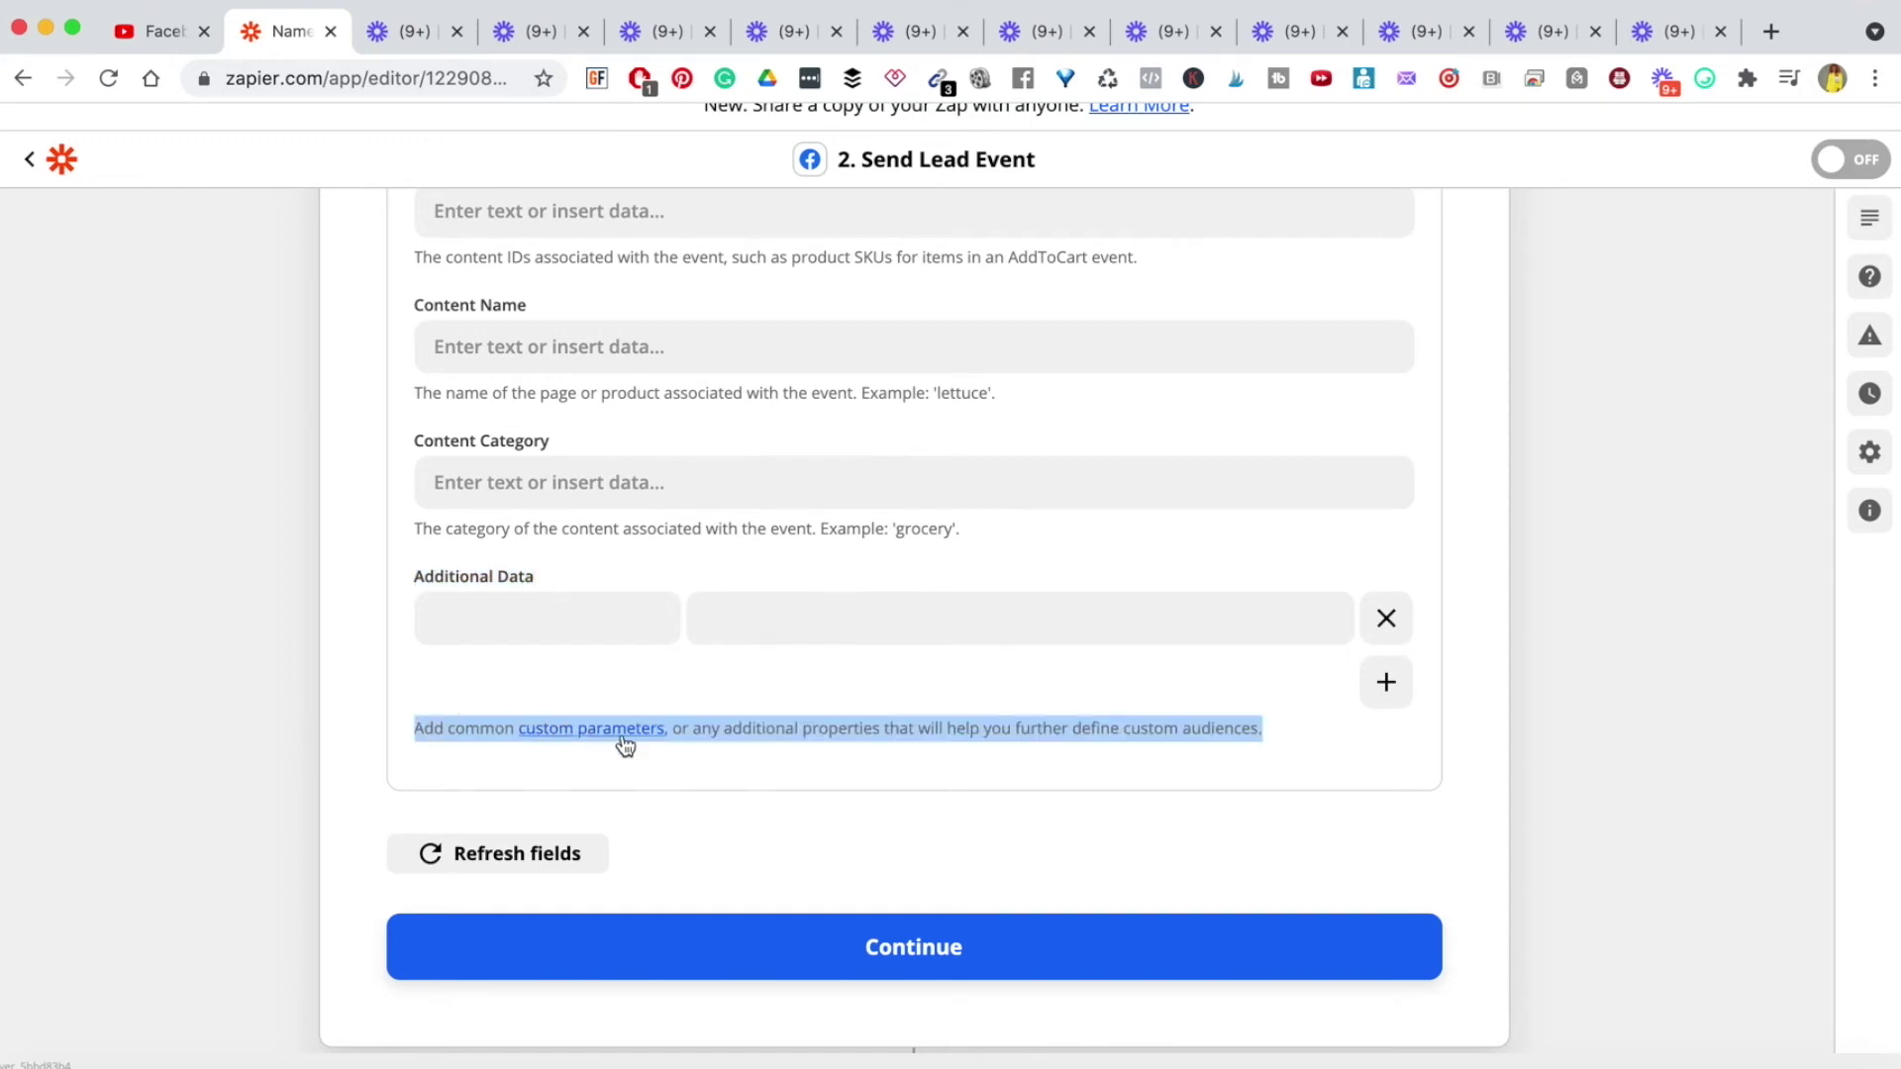
click(669, 768)
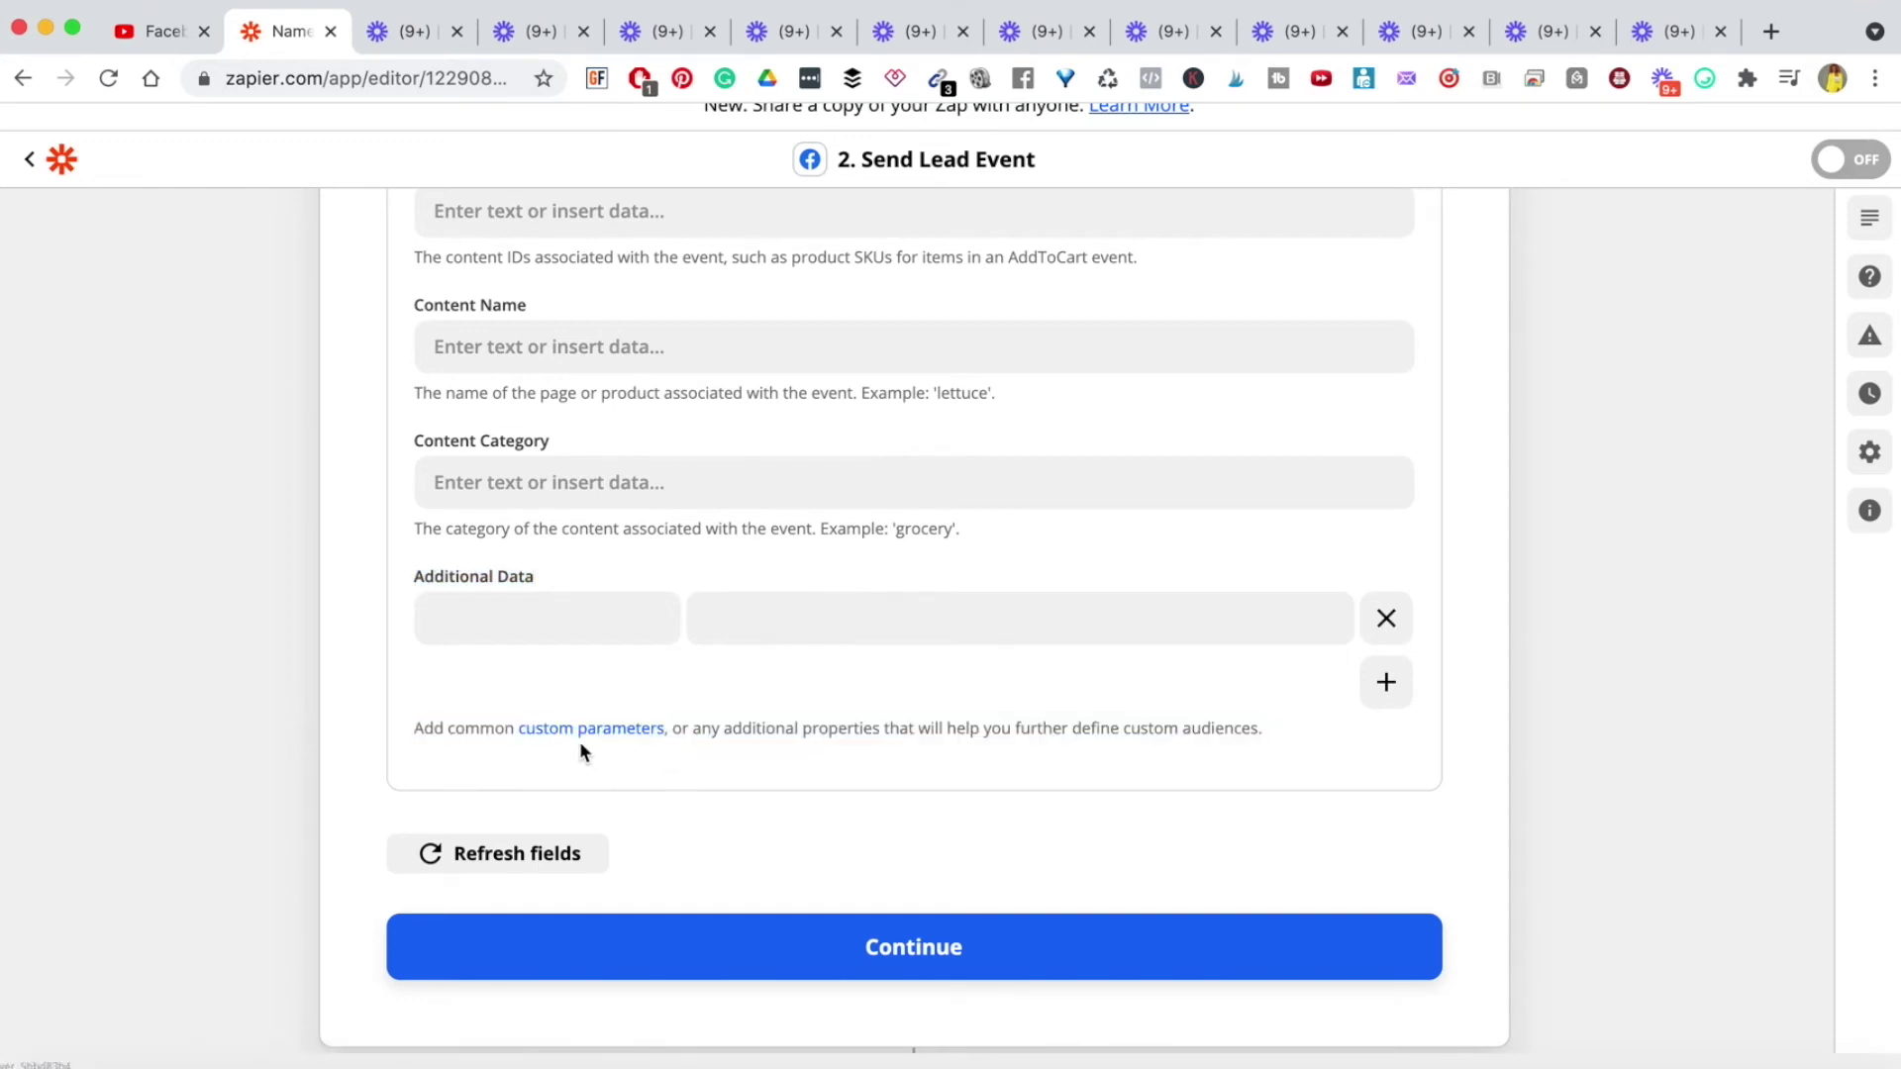
click(580, 731)
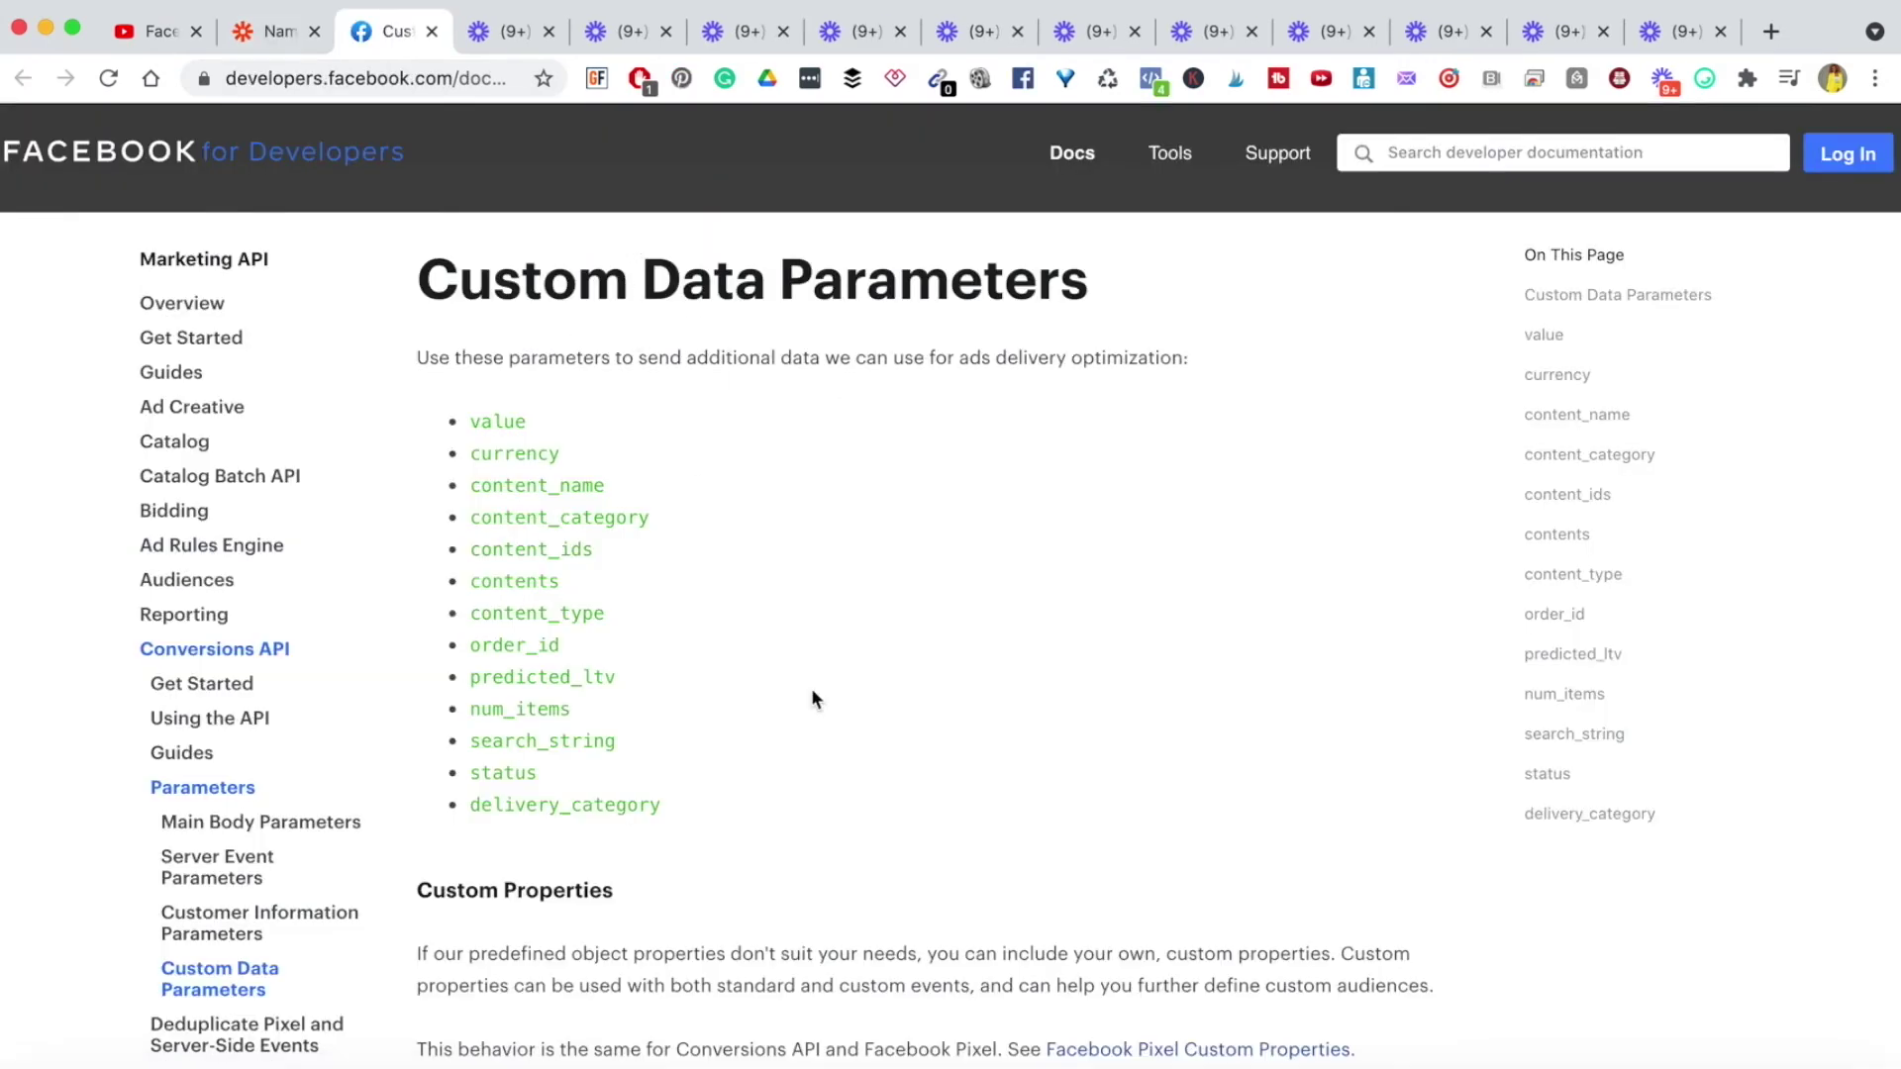
Step: Read the Custom Data Parameters docs, including value, currency, predicted_ltv, num_items and delivery_category
scroll(811, 698, down, 5)
scroll(811, 698, up, 5)
scroll(811, 698, down, 8)
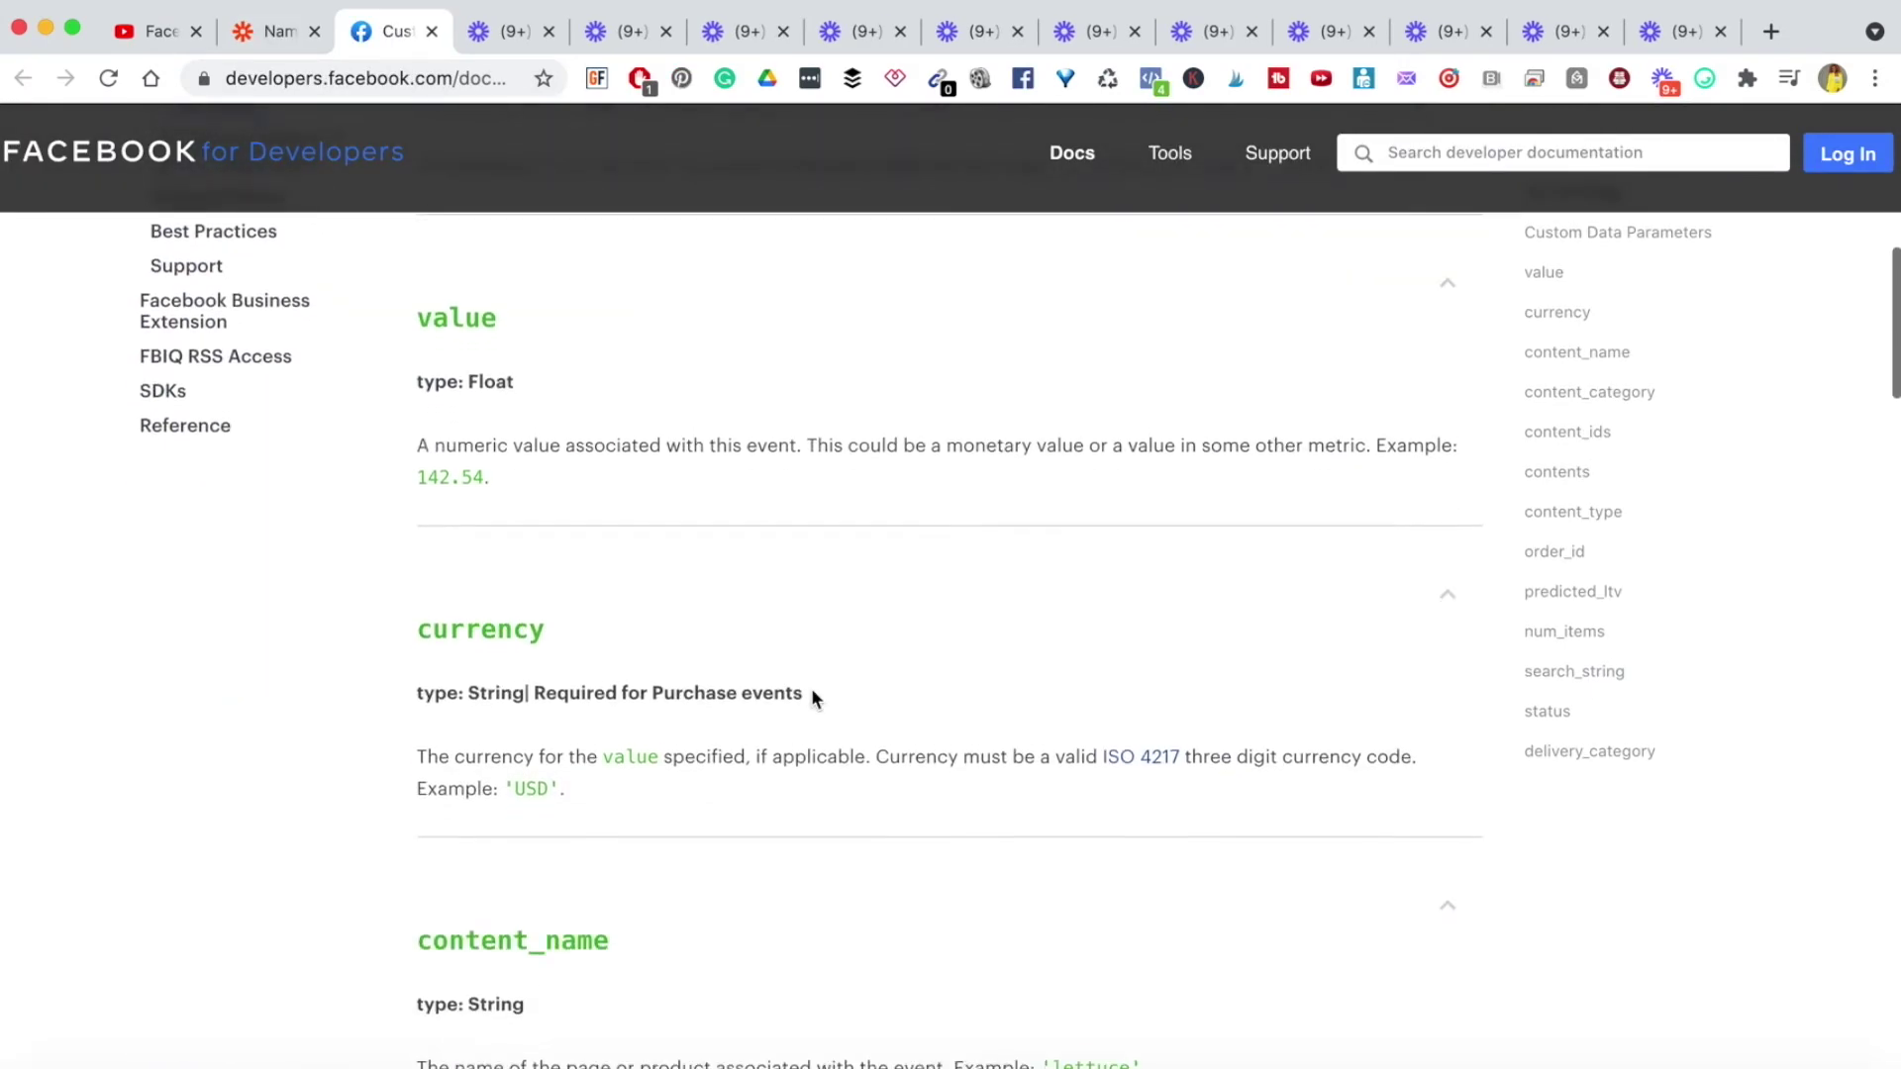
scroll(812, 691, up, 1)
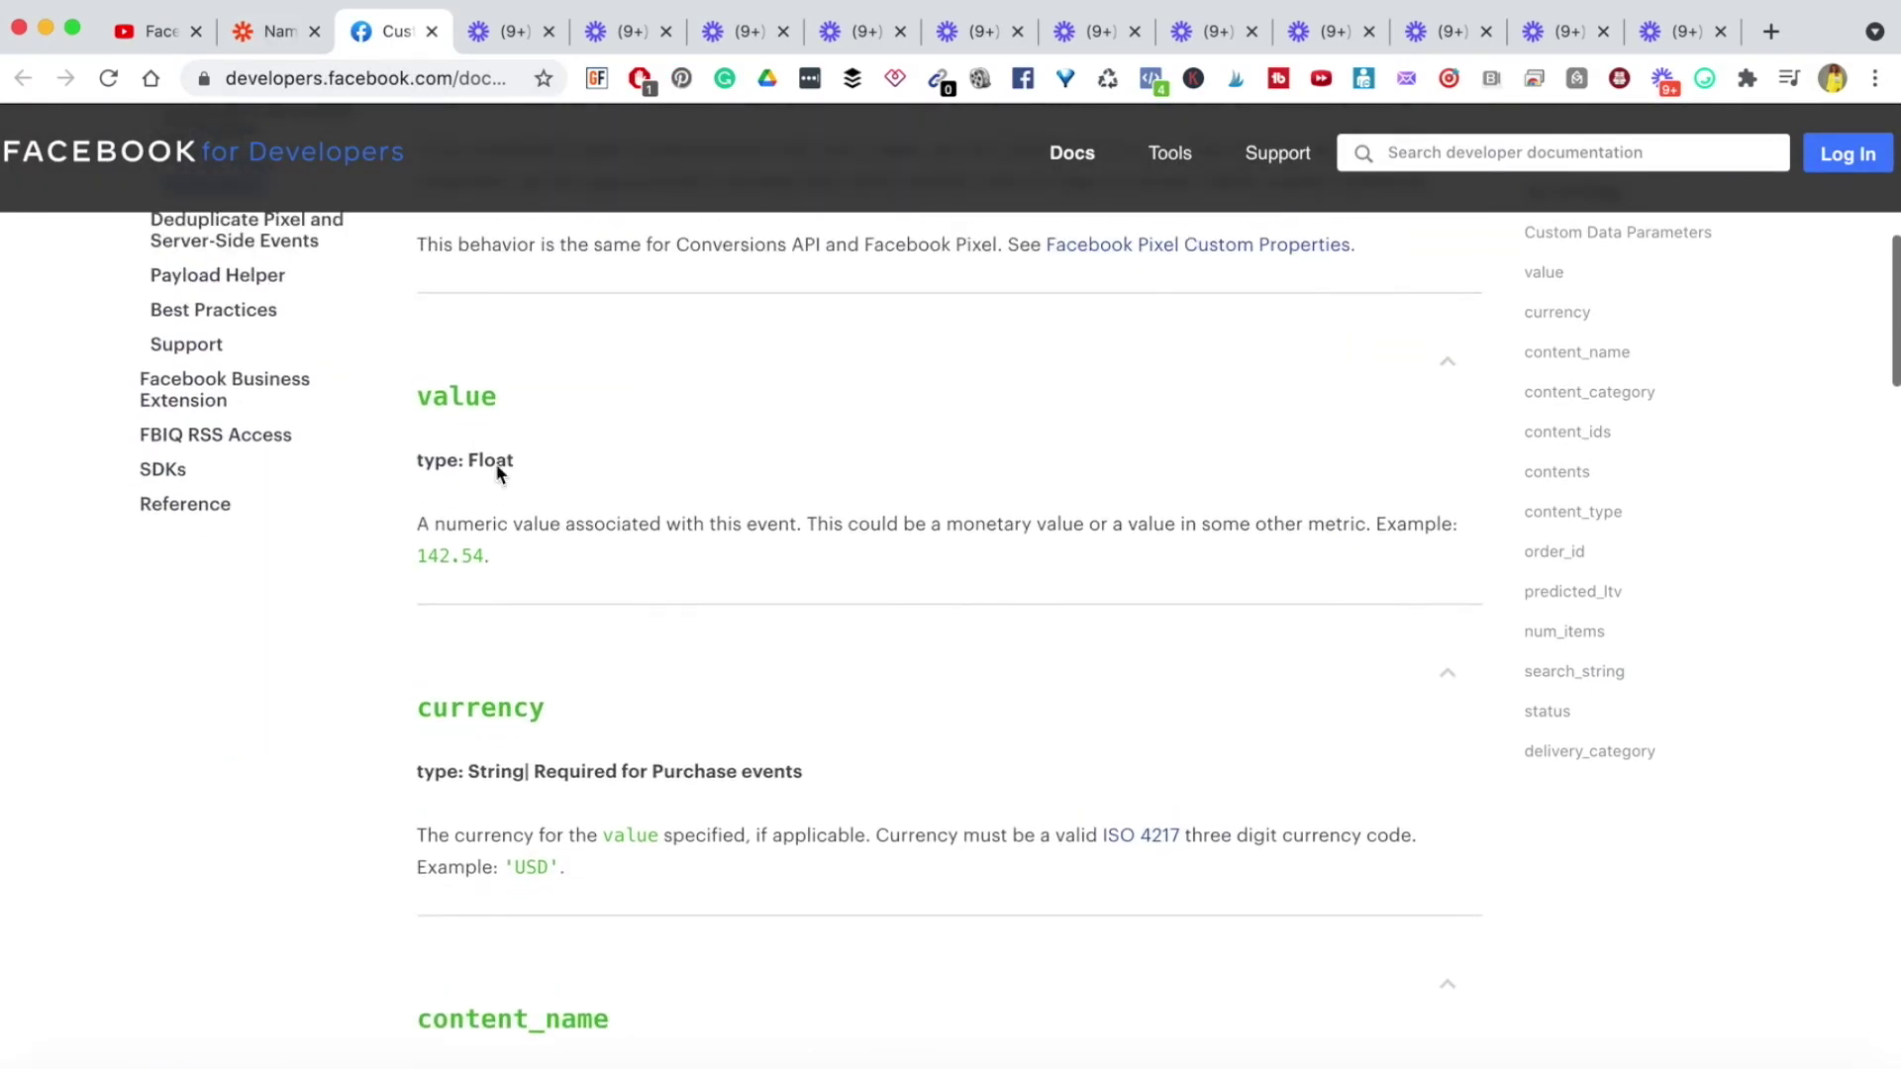
triple_click(432, 557)
click(453, 569)
scroll(550, 582, down, 5)
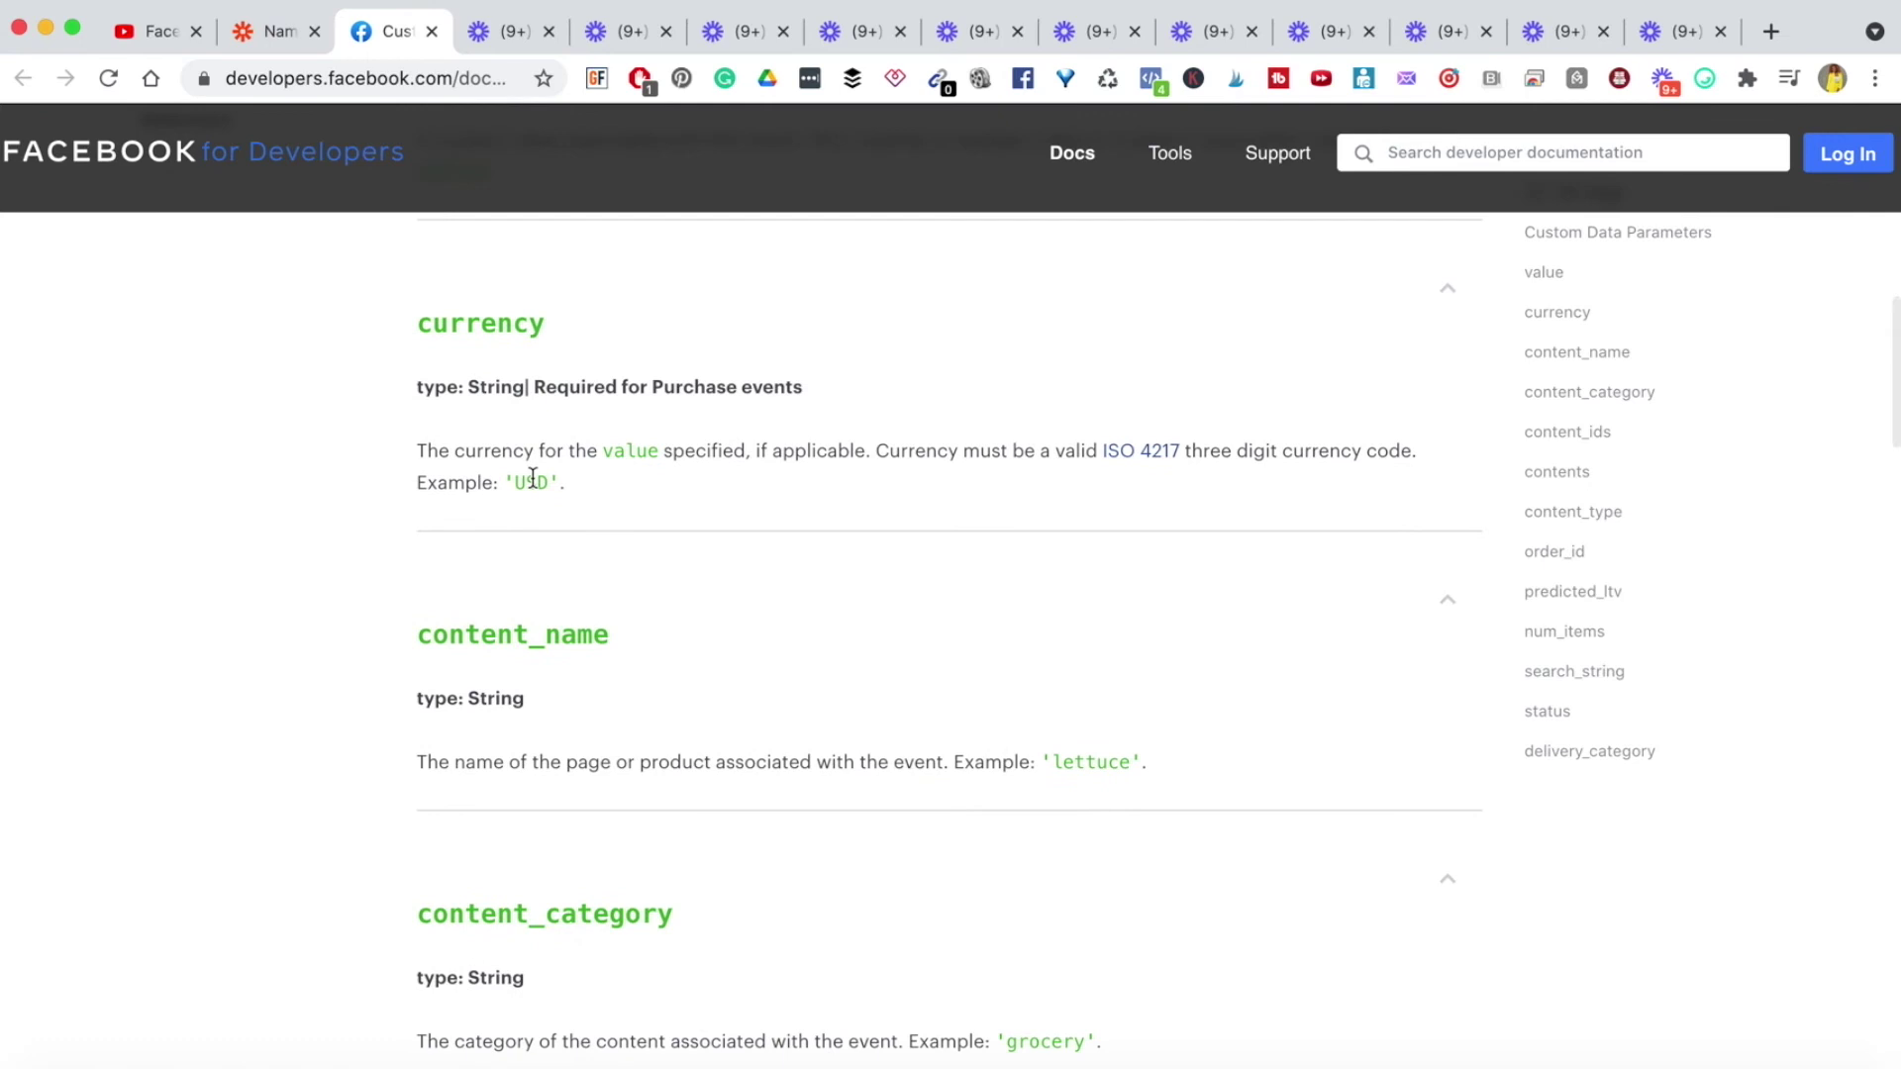
scroll(578, 522, down, 20)
scroll(578, 522, down, 10)
scroll(578, 523, up, 7)
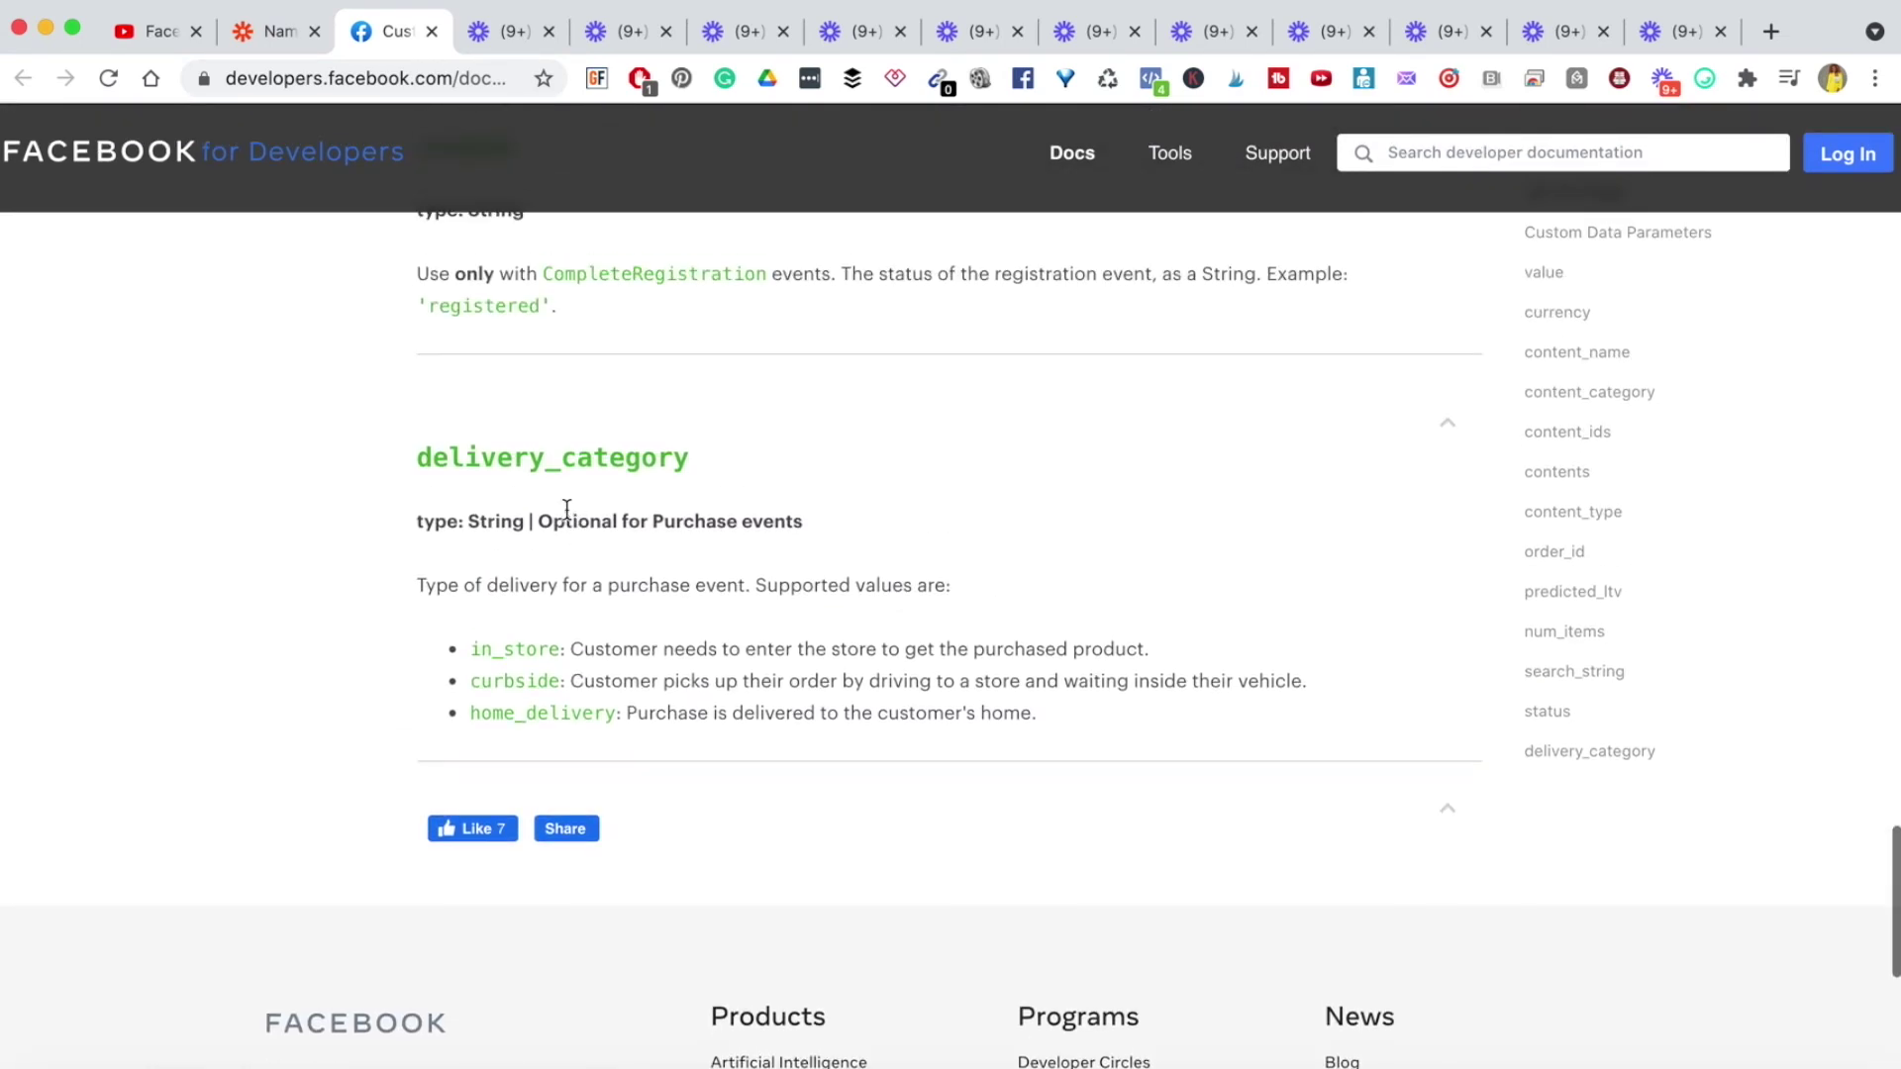
scroll(578, 572, up, 20)
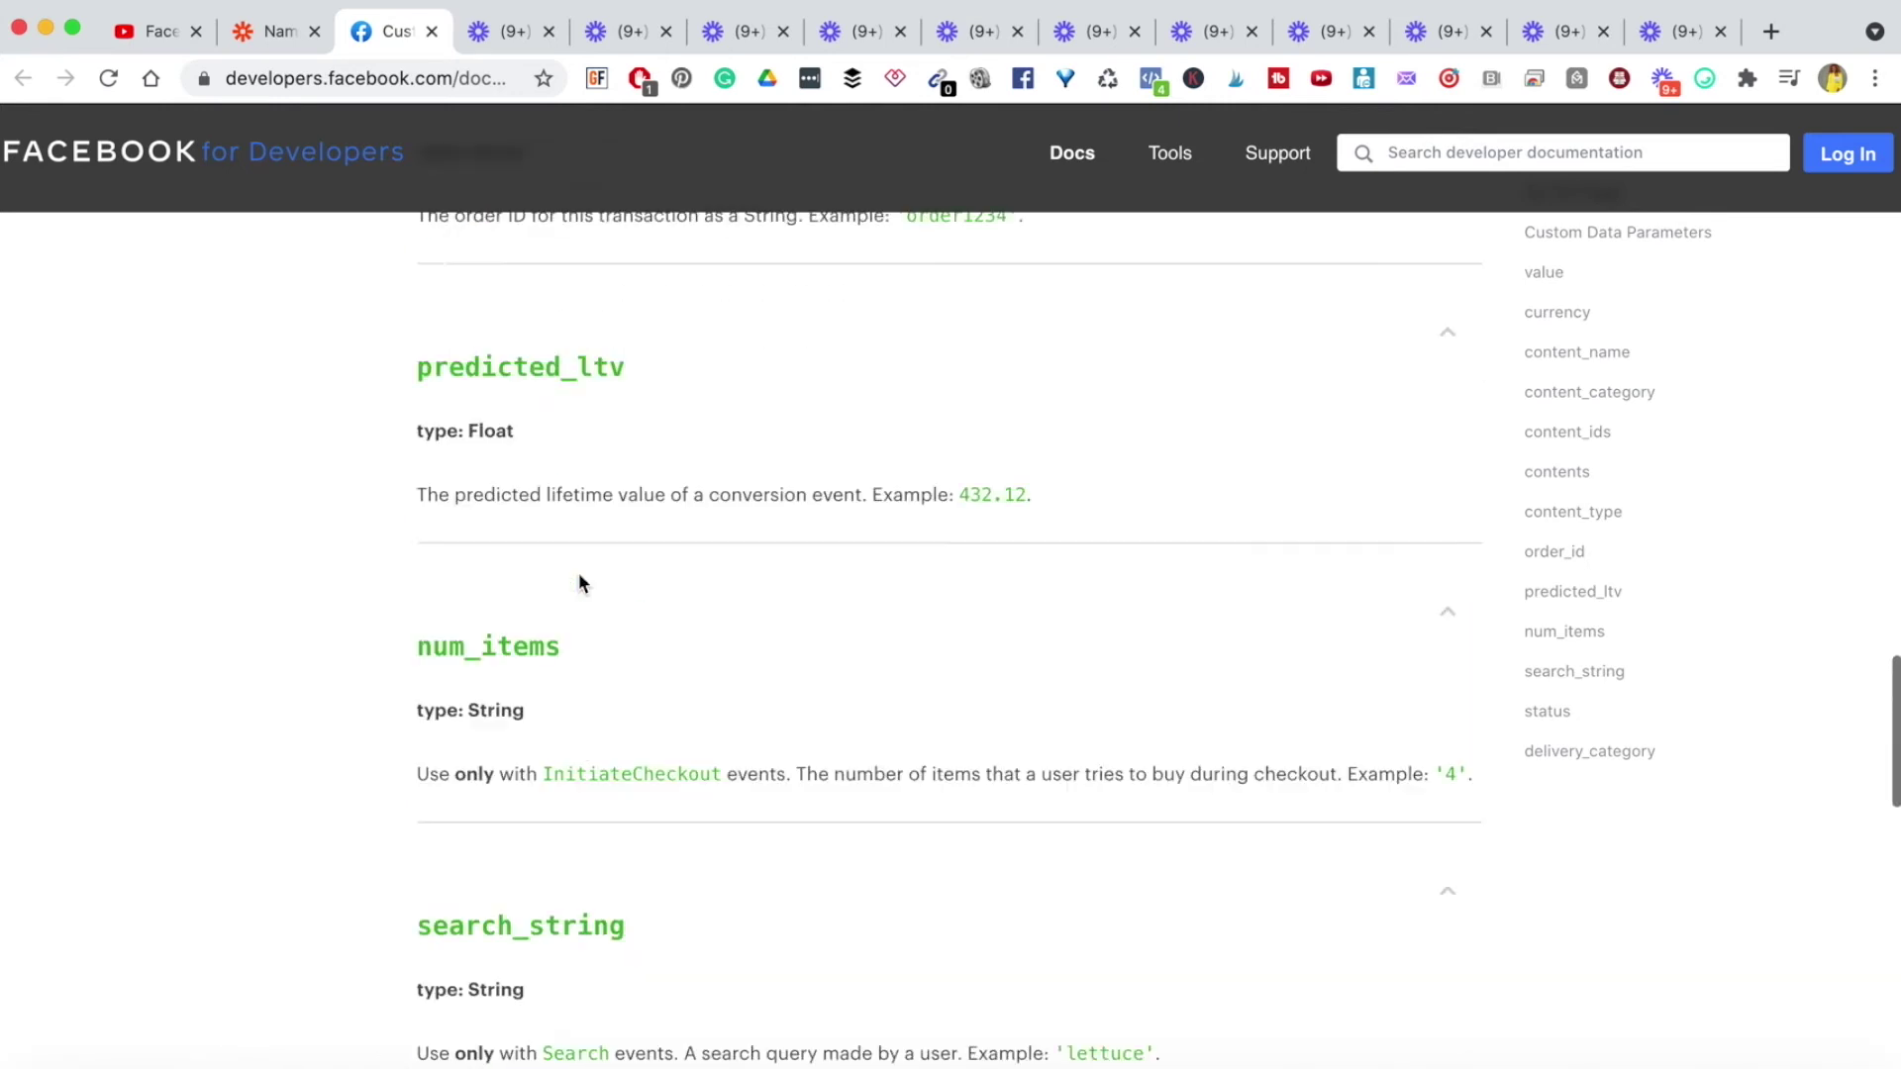
click(251, 36)
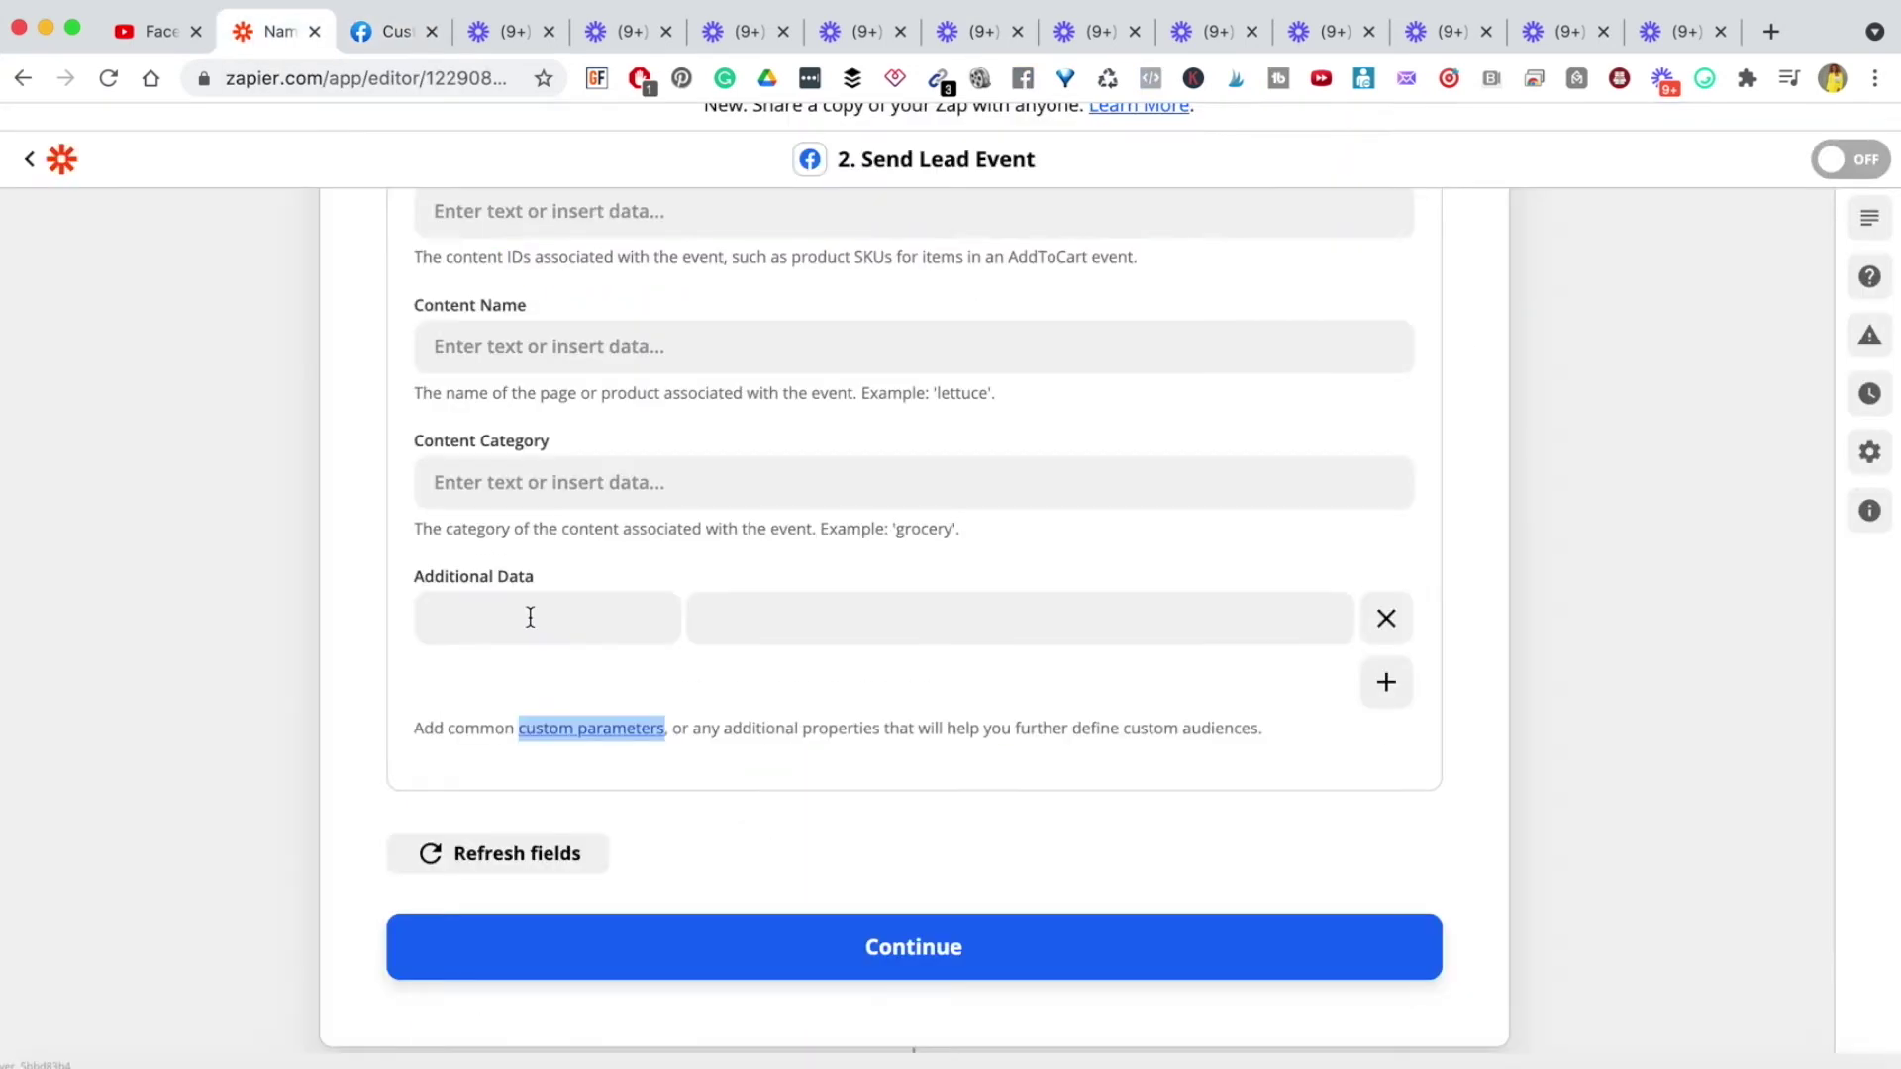
click(409, 705)
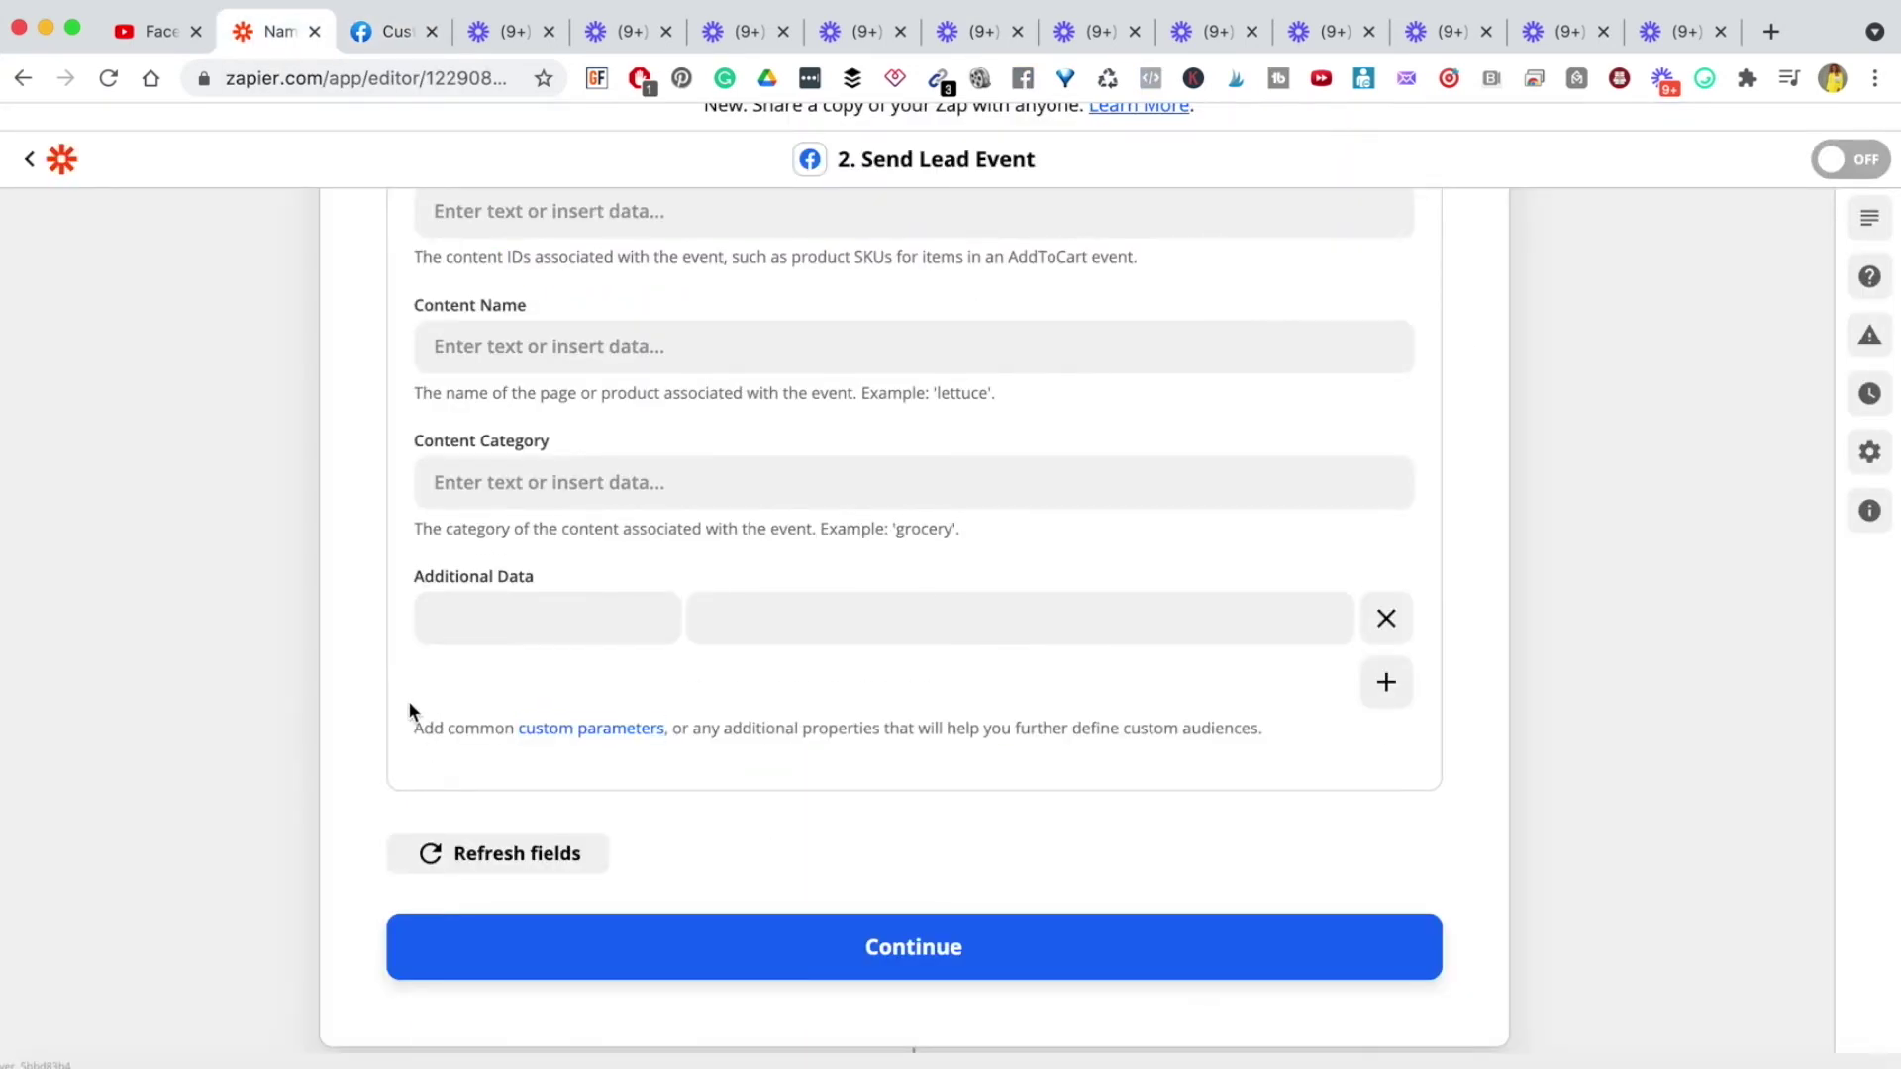
click(501, 616)
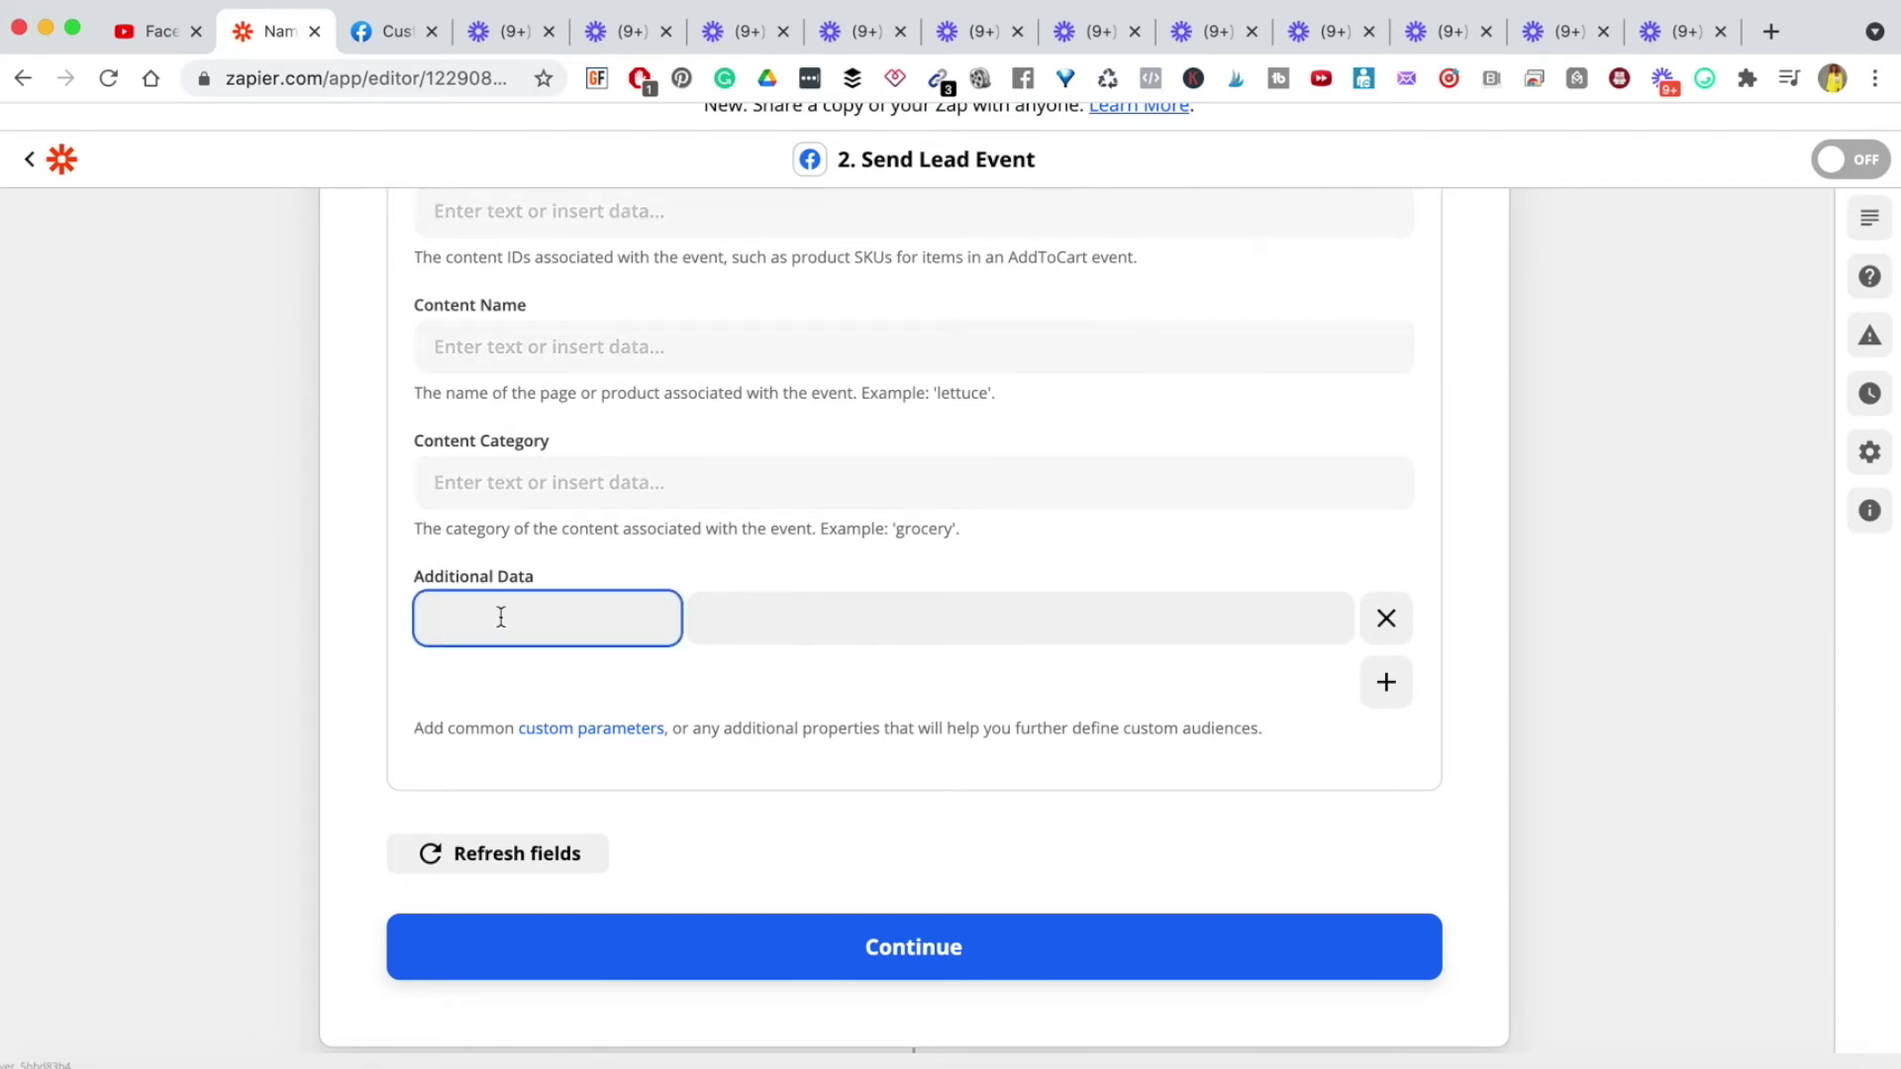
click(735, 632)
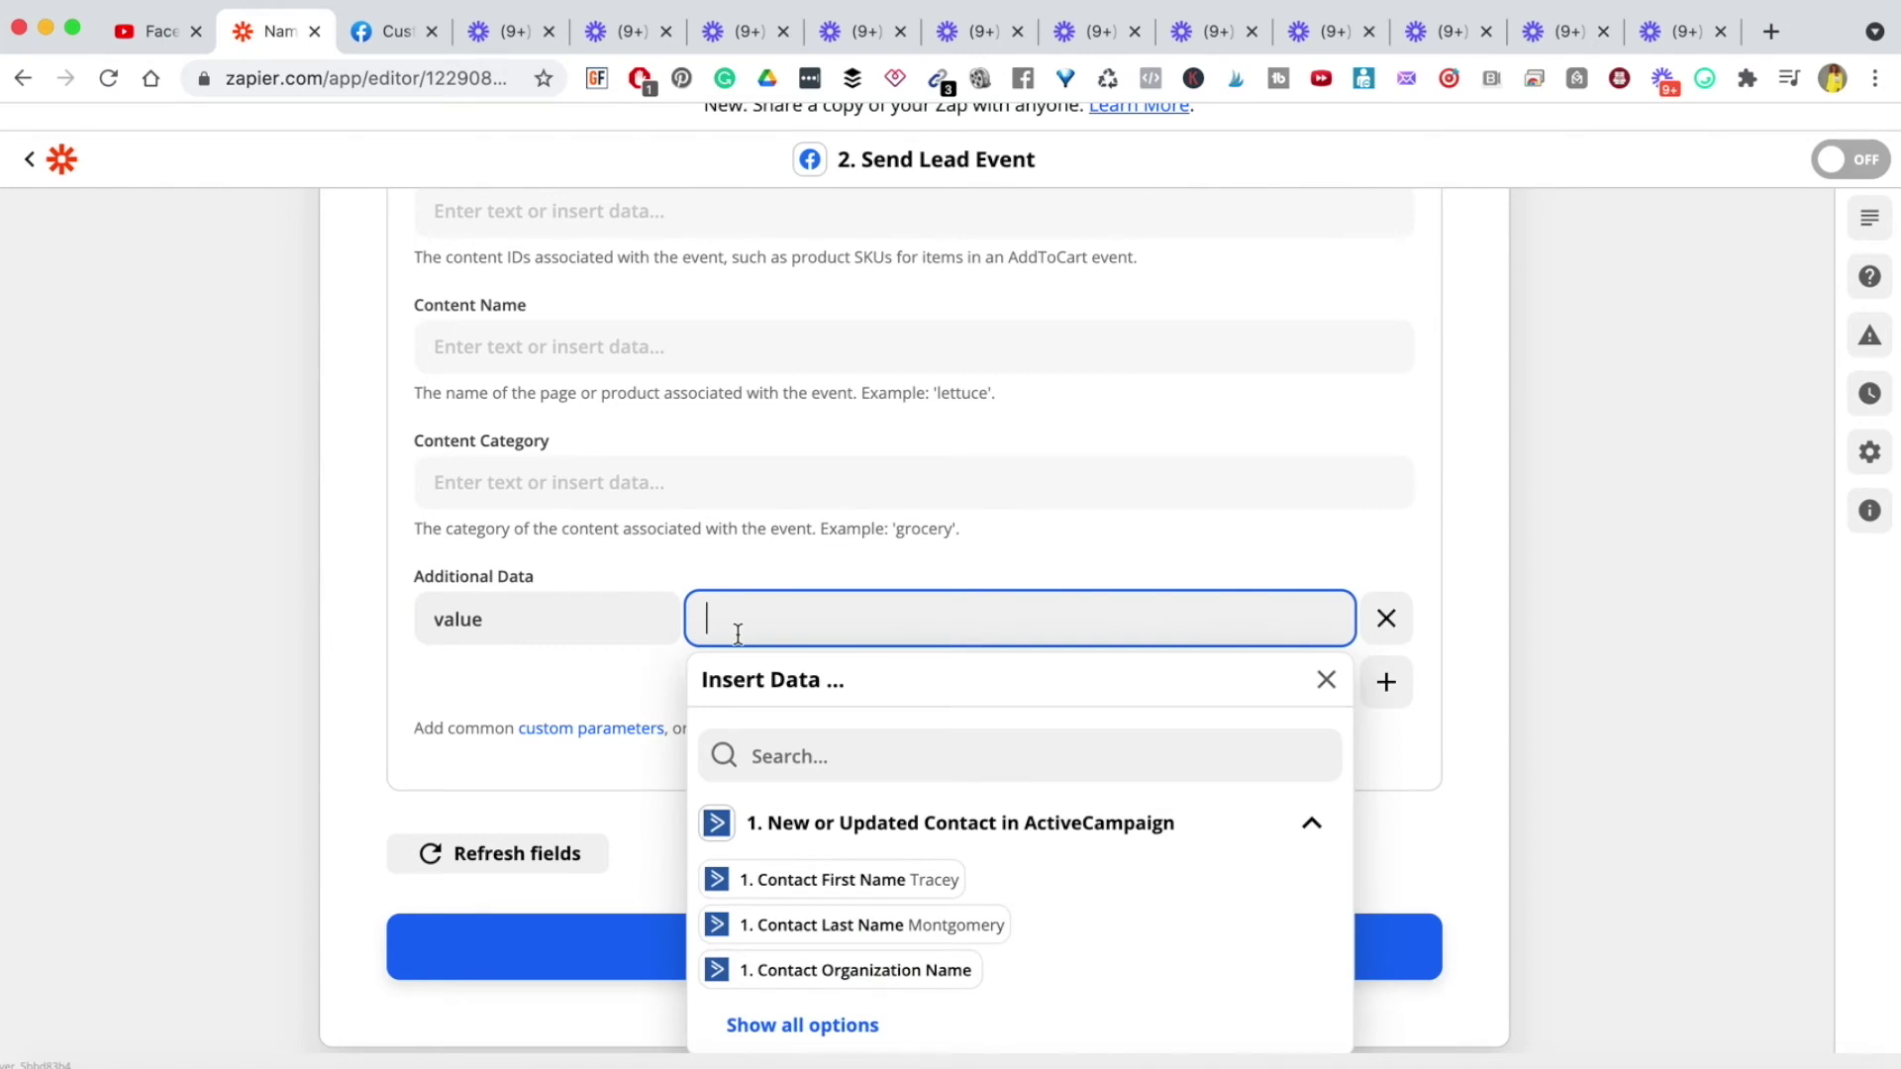
text(1497)
click(1490, 661)
click(1386, 681)
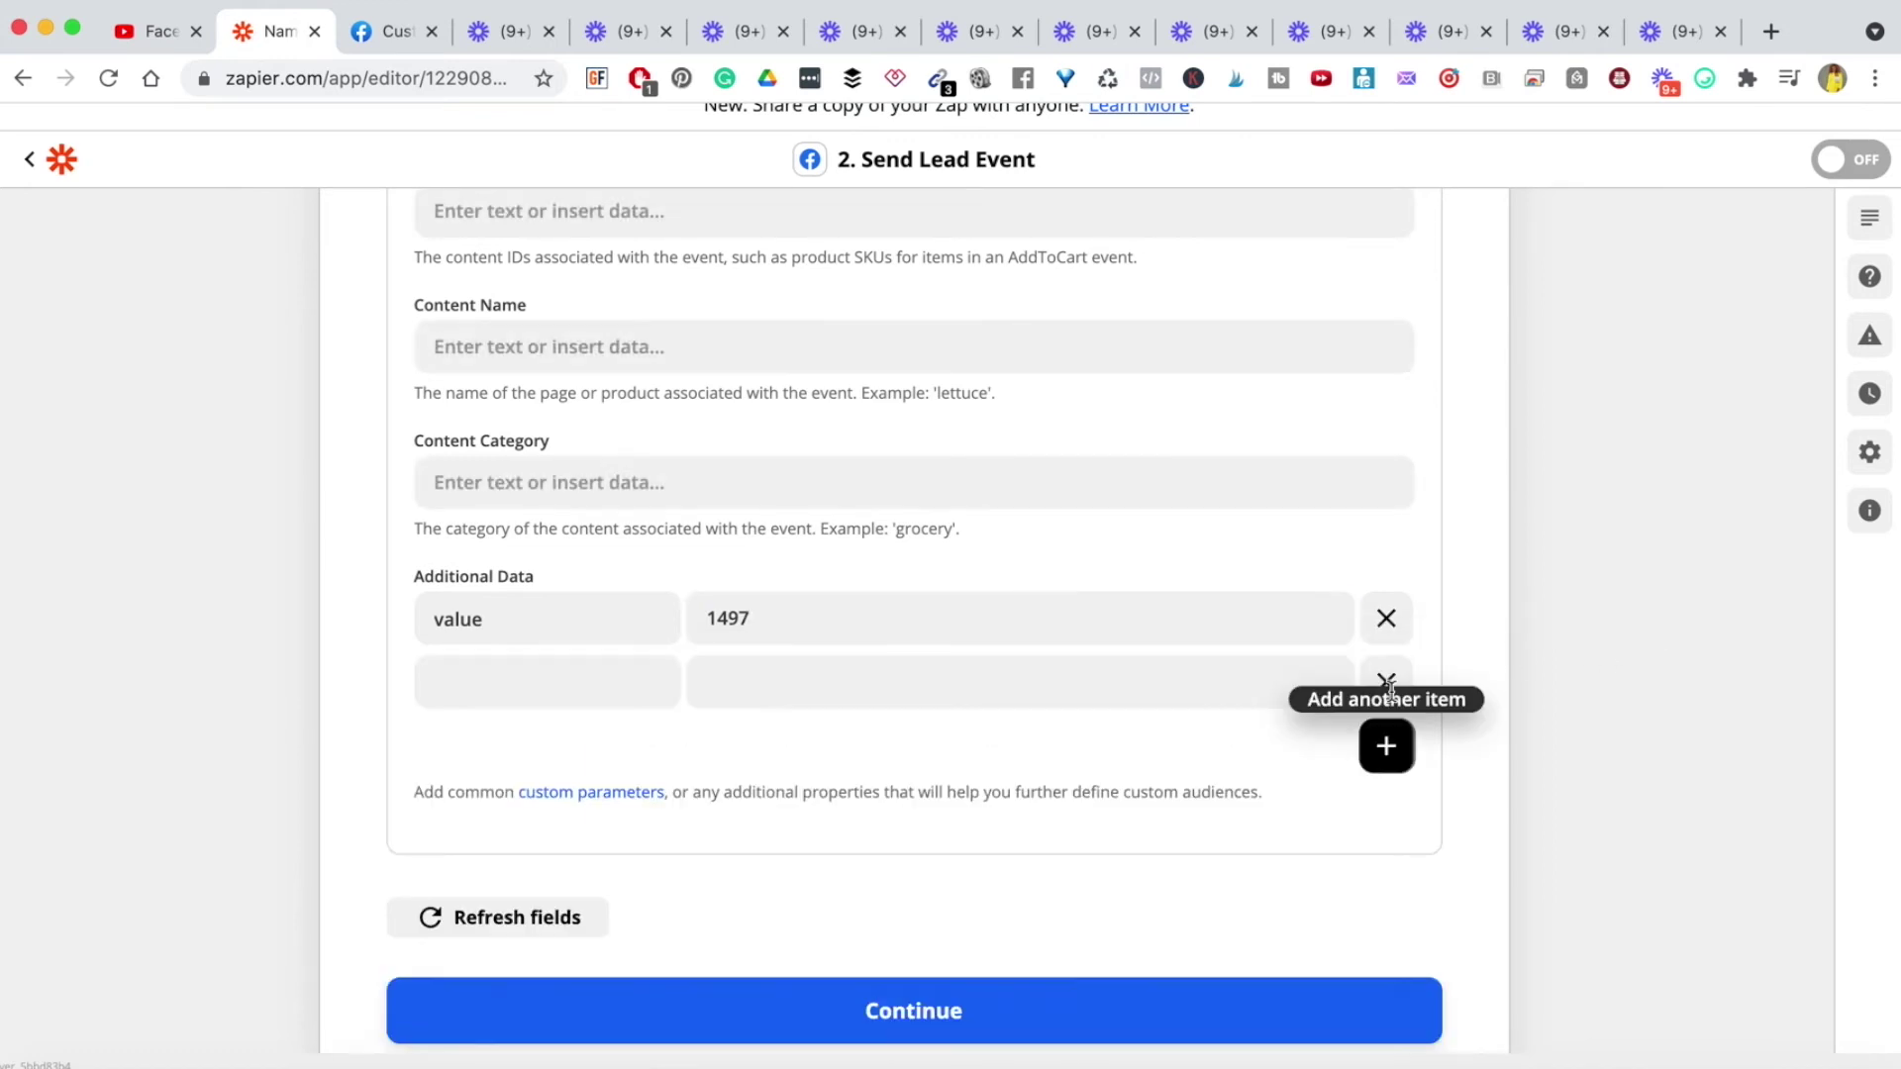
click(503, 706)
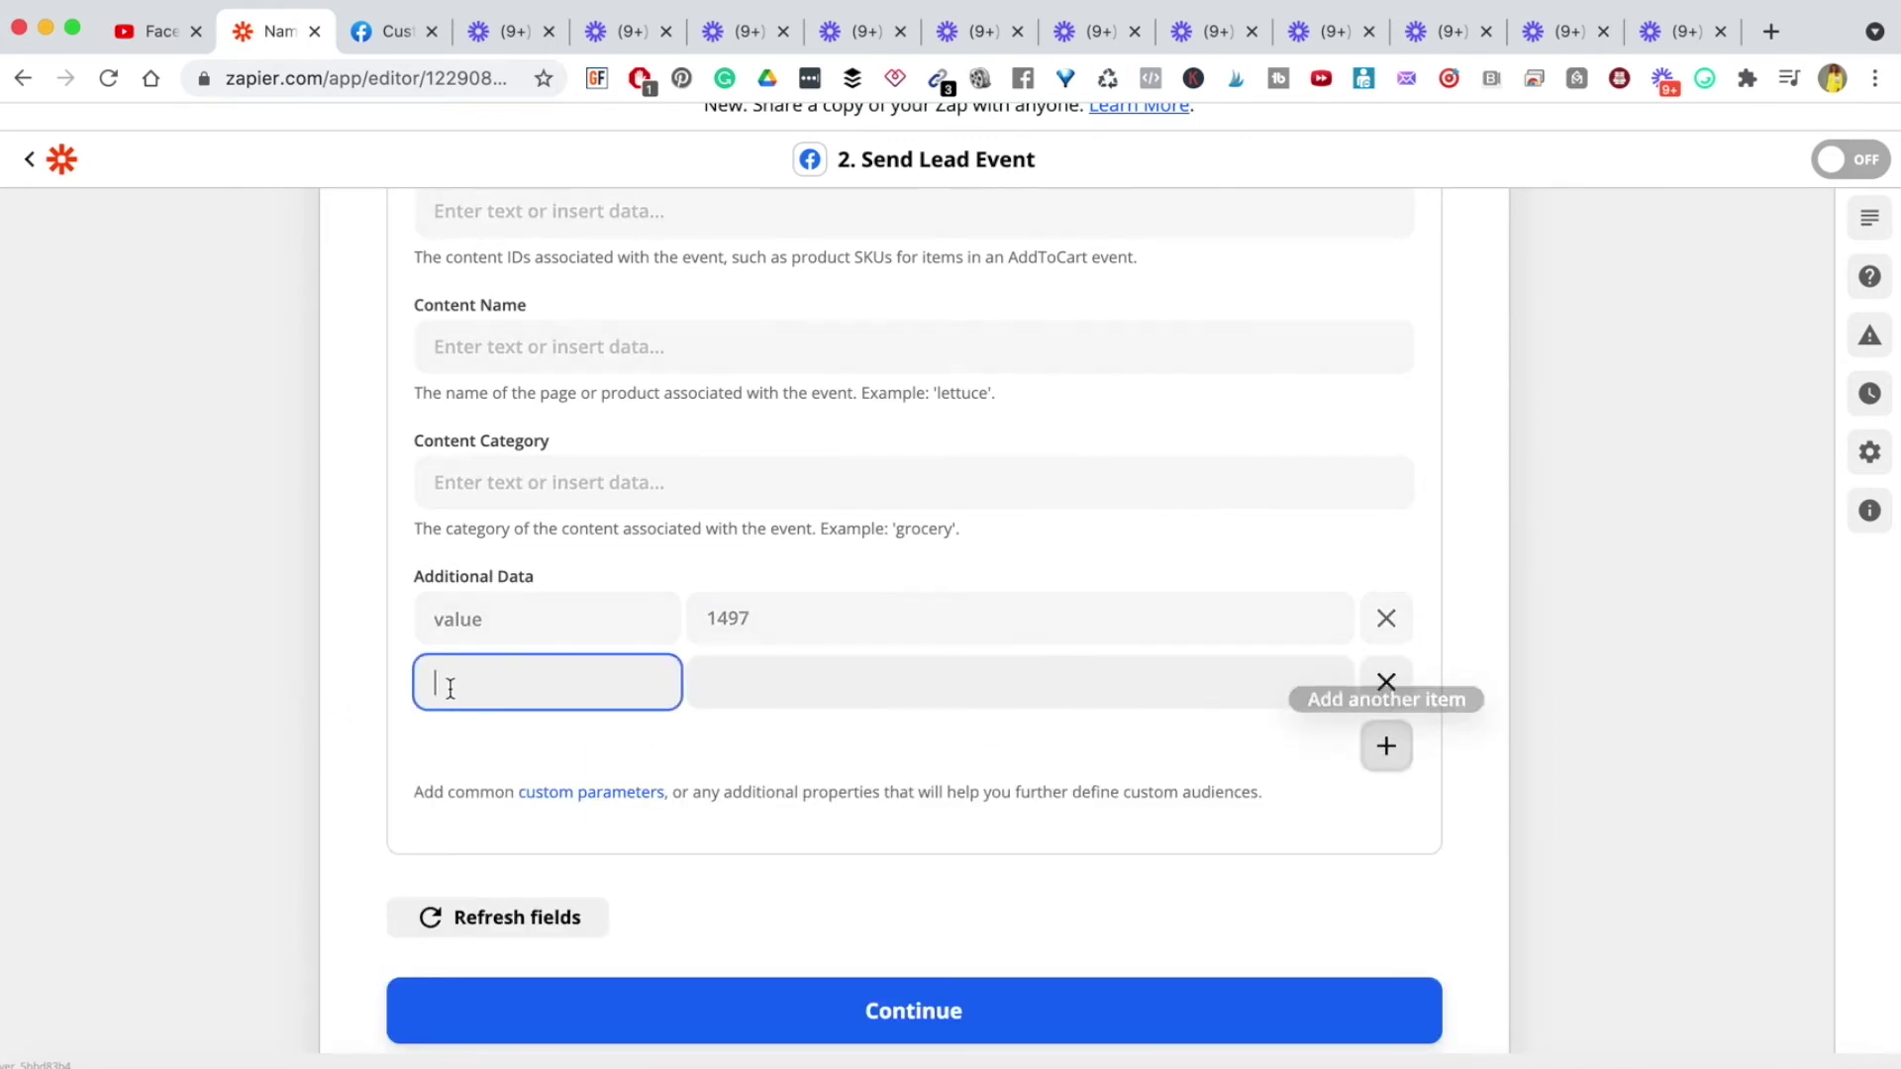
text(currency)
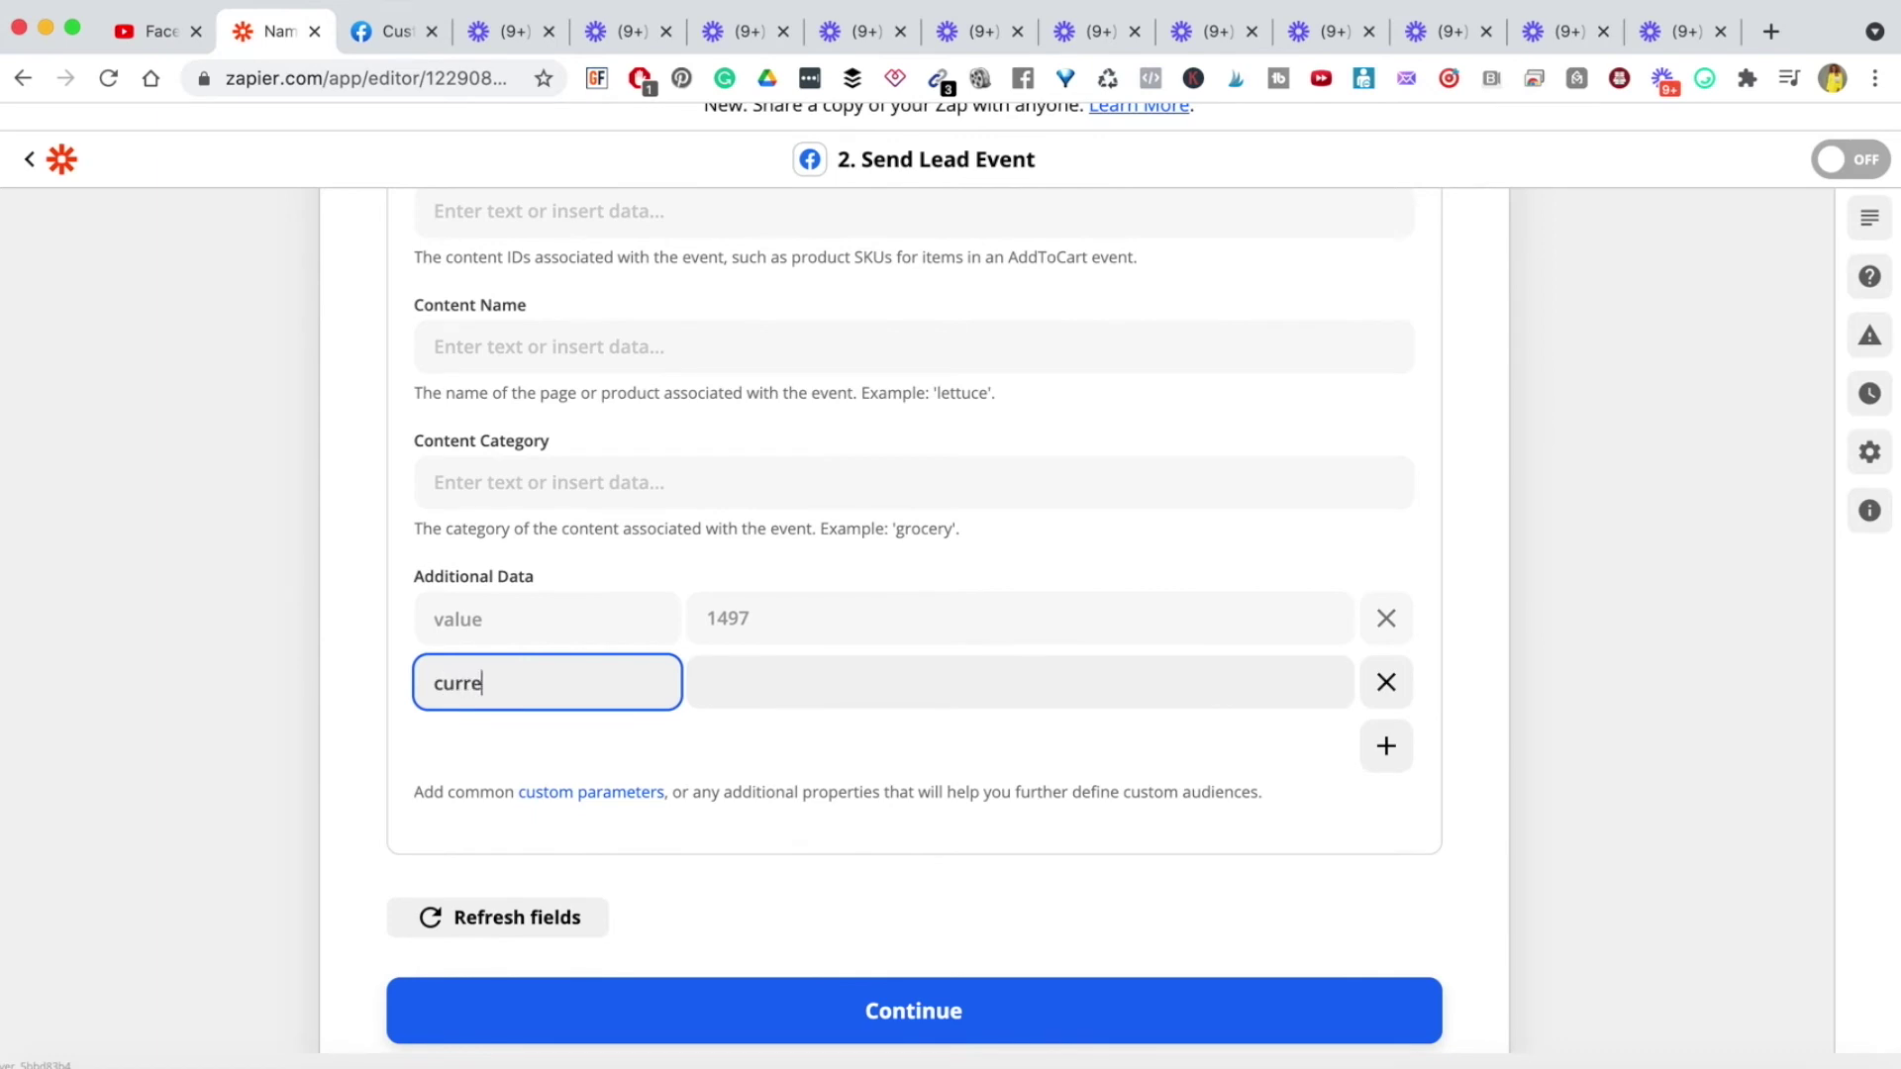
click(752, 691)
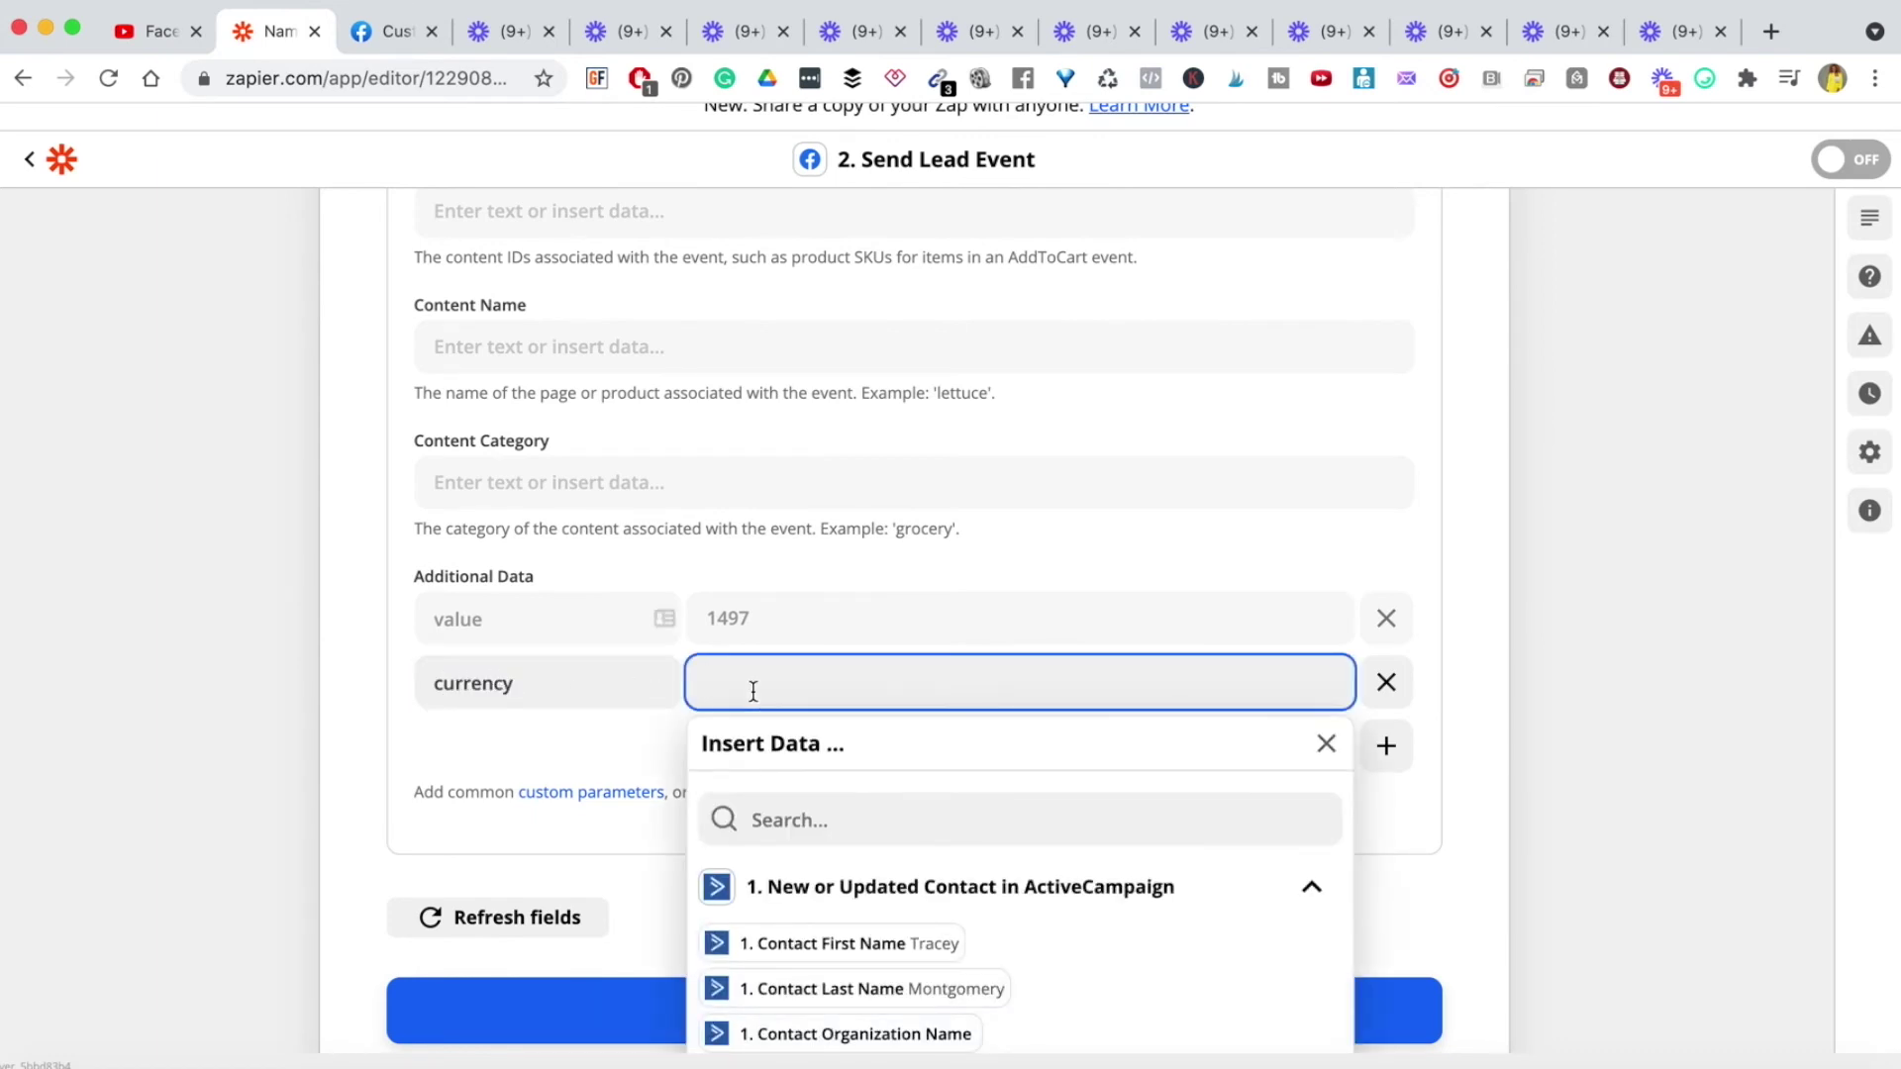
text(USD)
click(1458, 739)
scroll(1485, 807, down, 2)
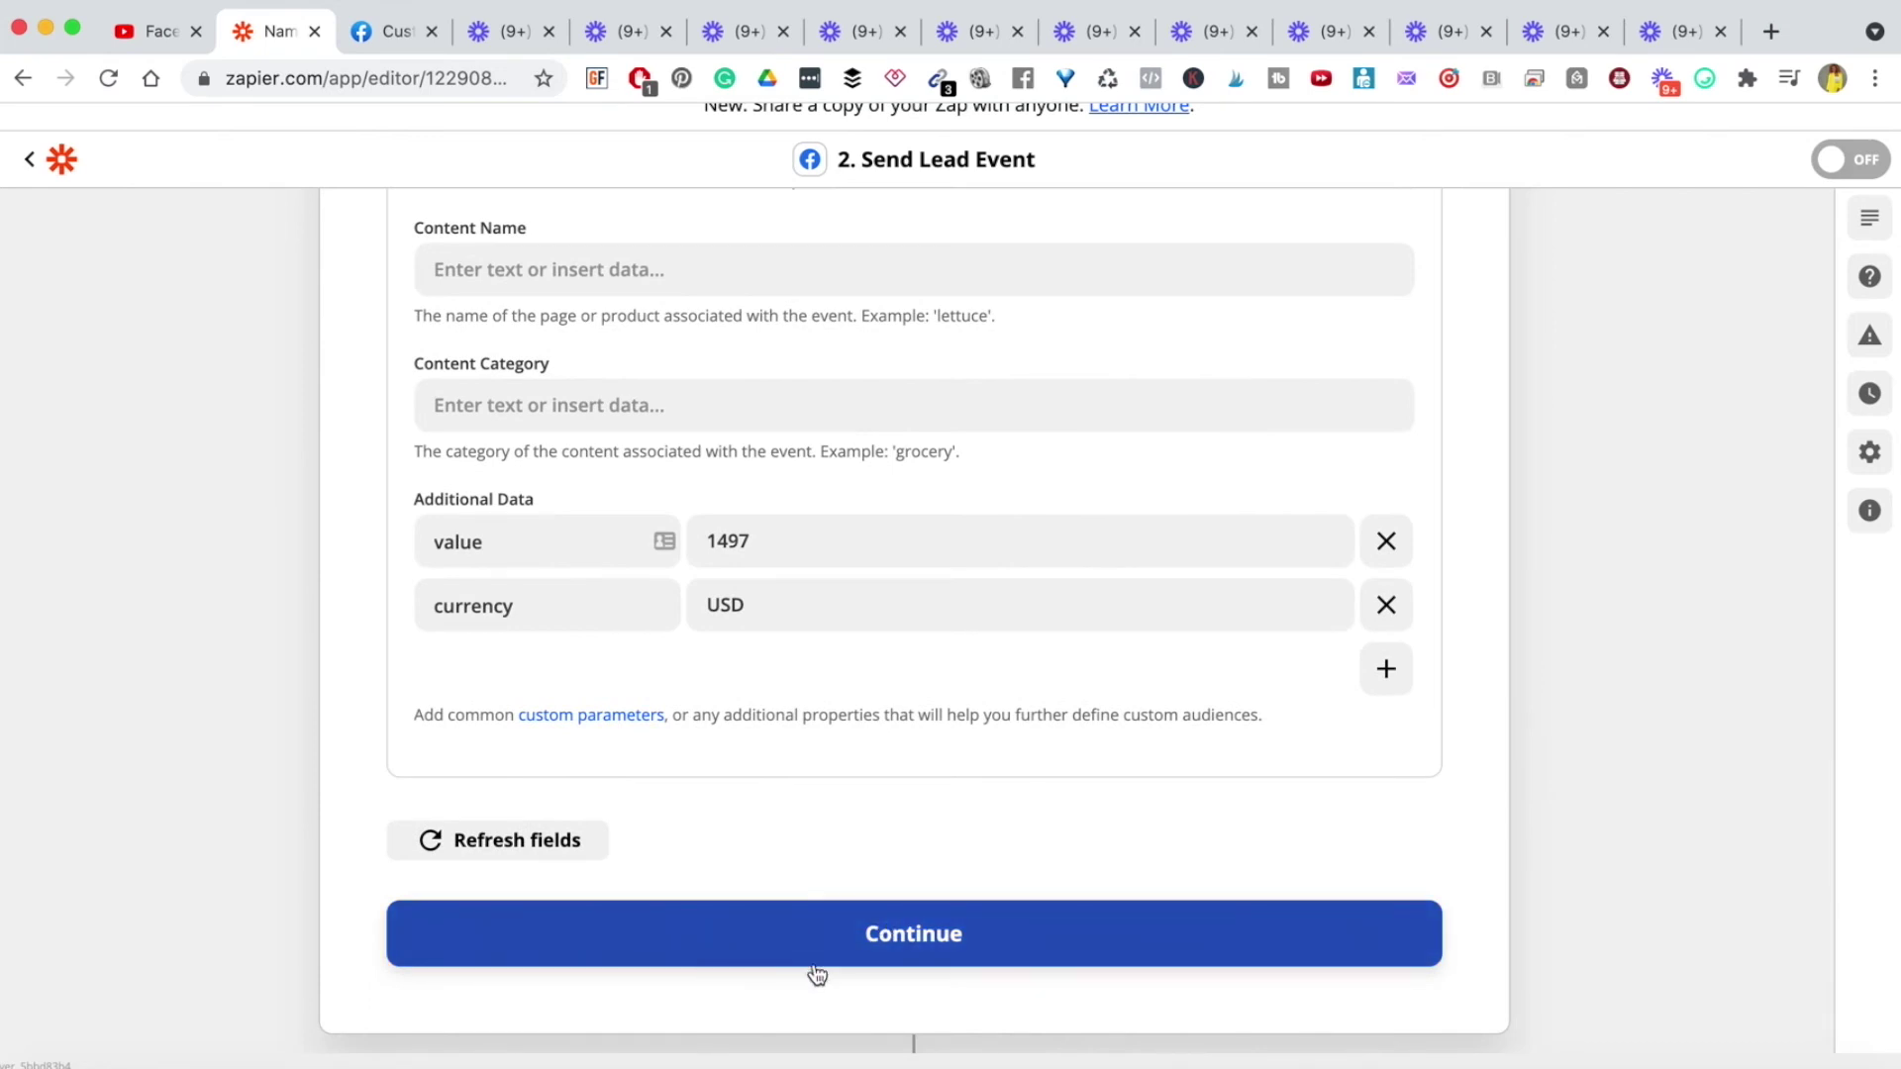
click(1386, 605)
click(1386, 541)
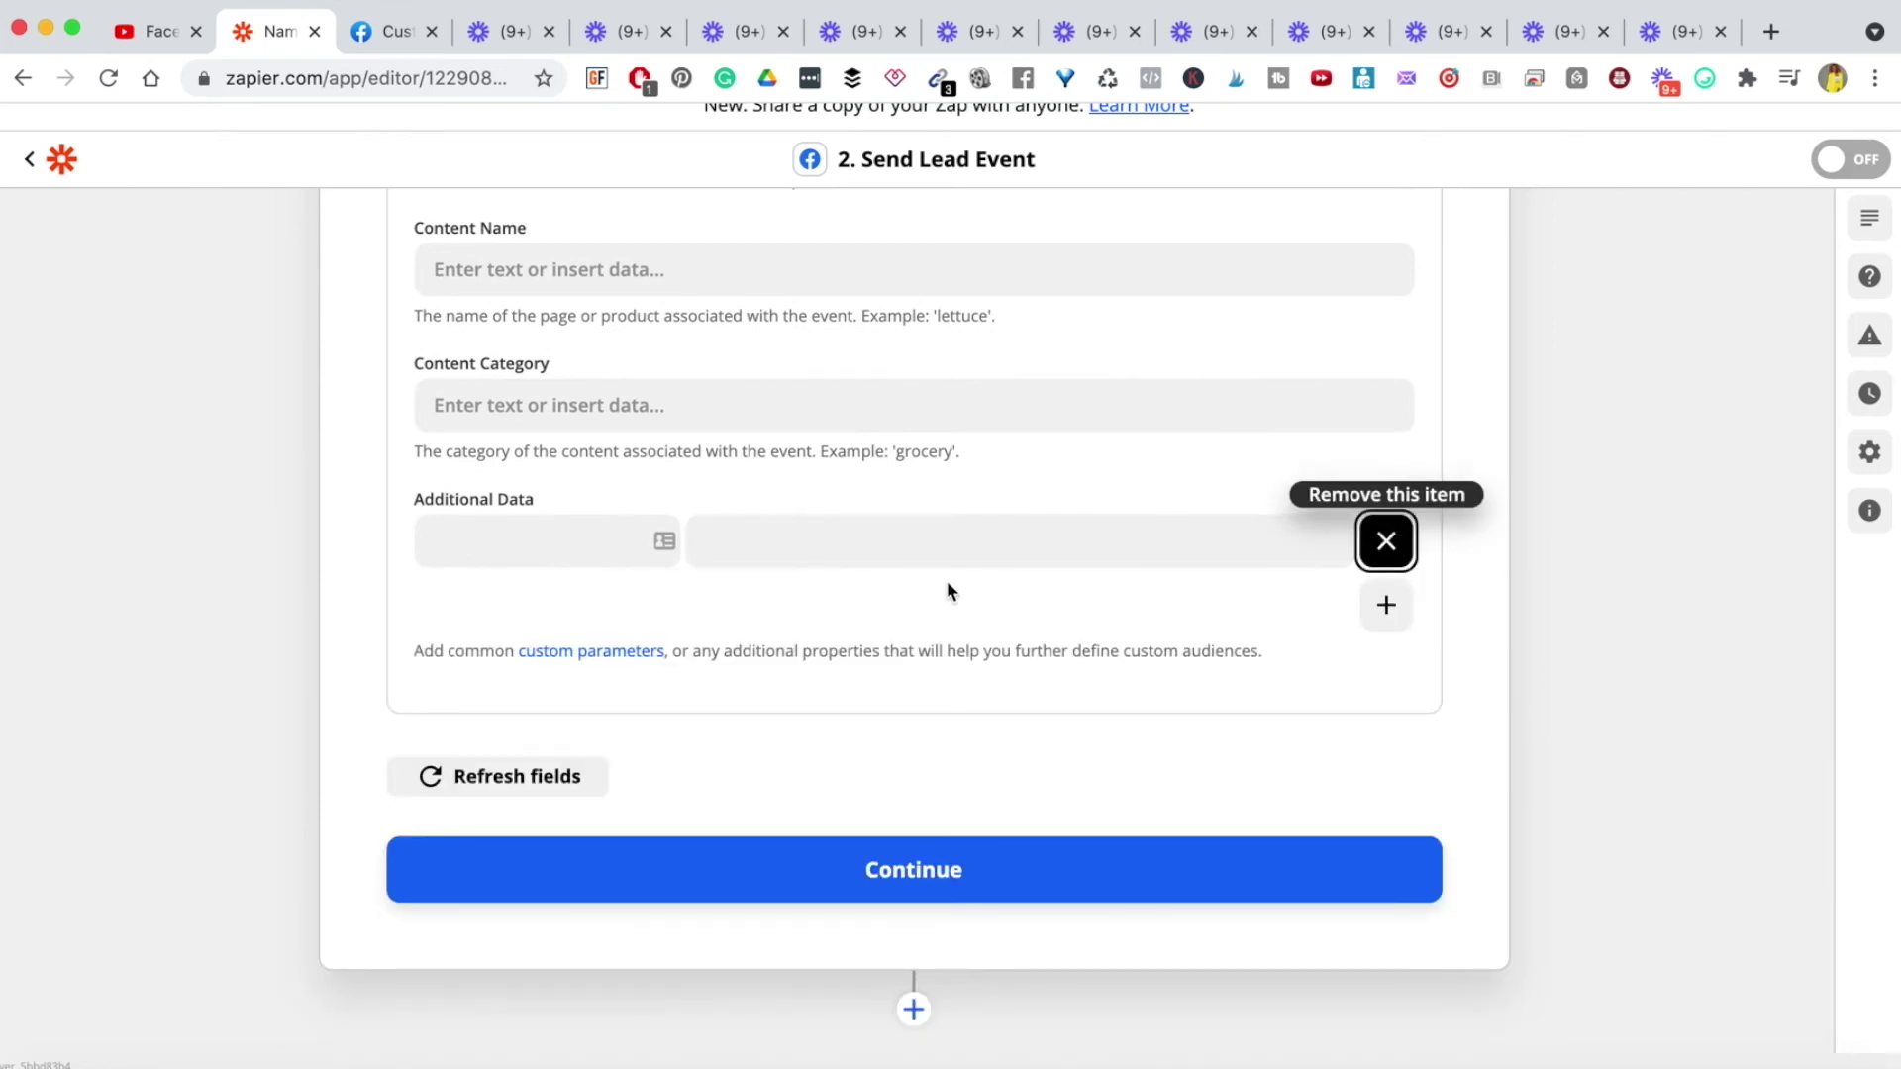
Step: Continue to the test step and send a test Lead event to Facebook Conversions
click(897, 876)
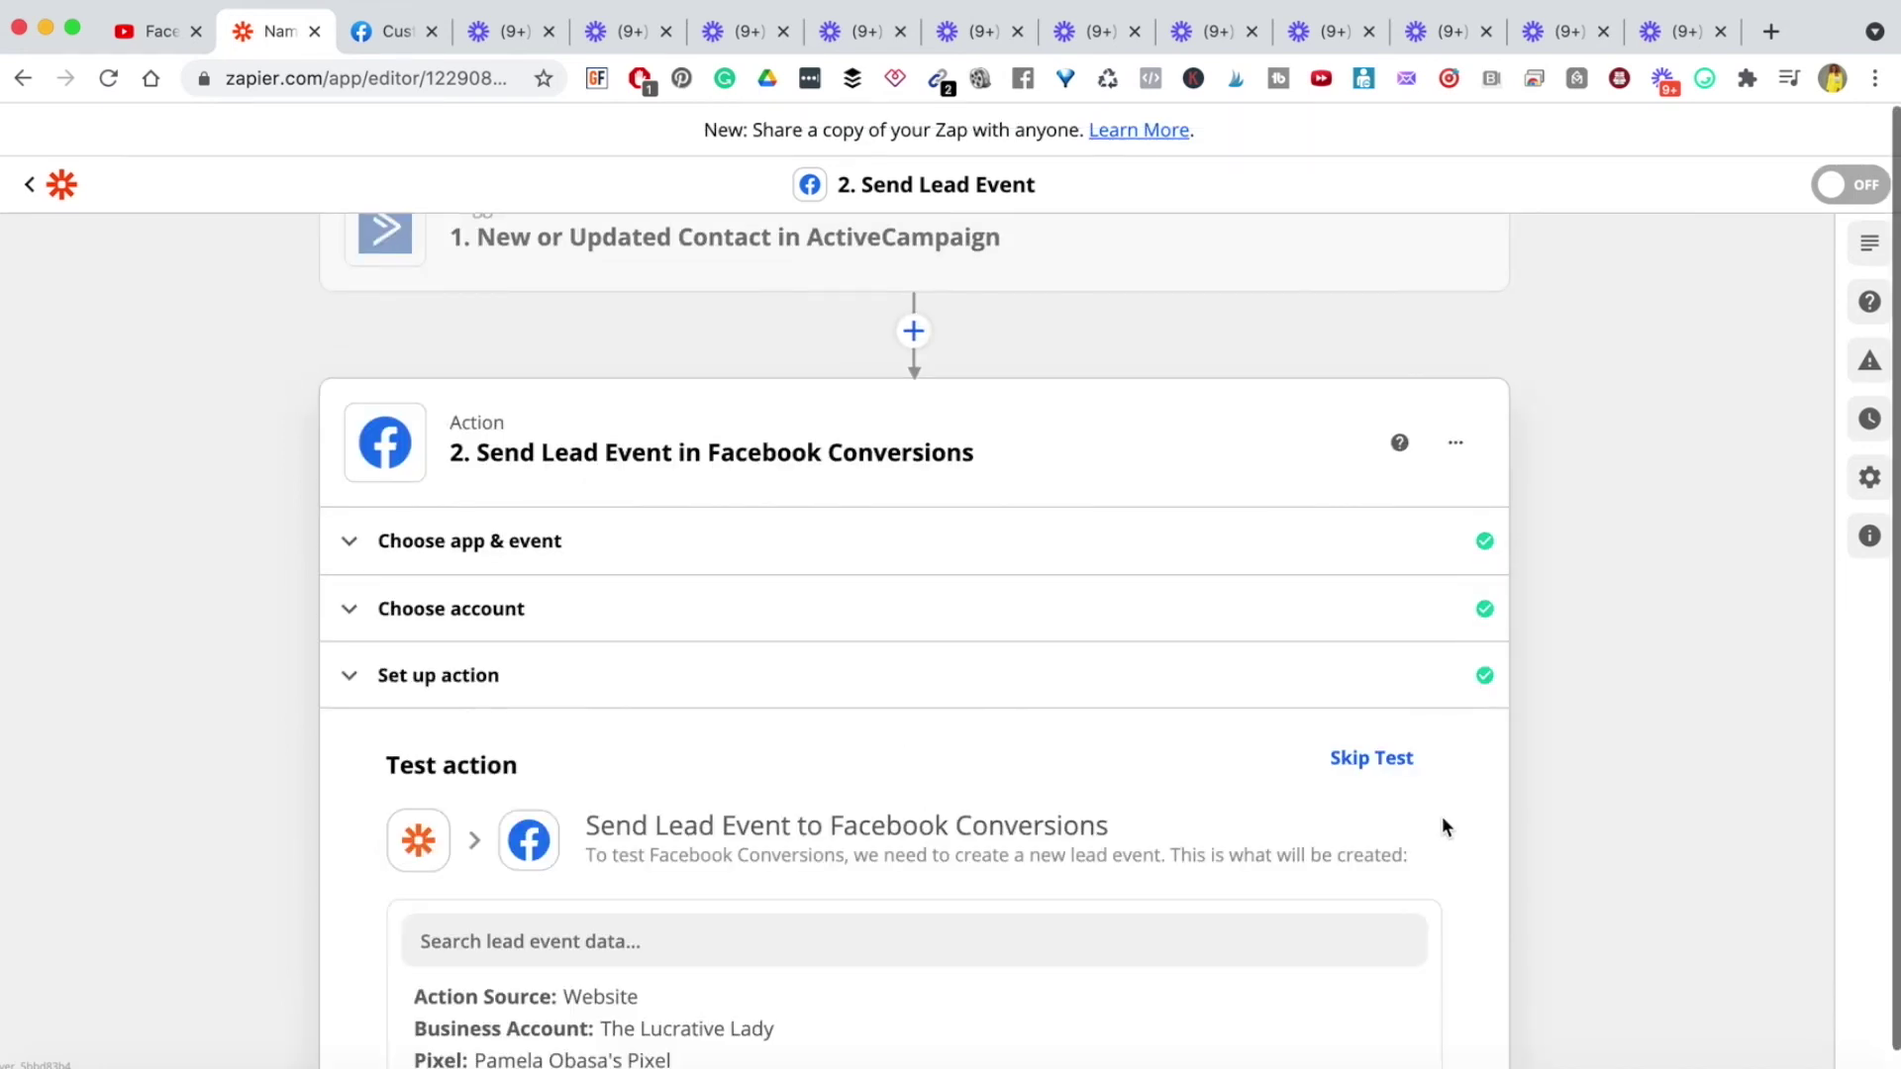
scroll(893, 515, down, 5)
scroll(678, 571, down, 5)
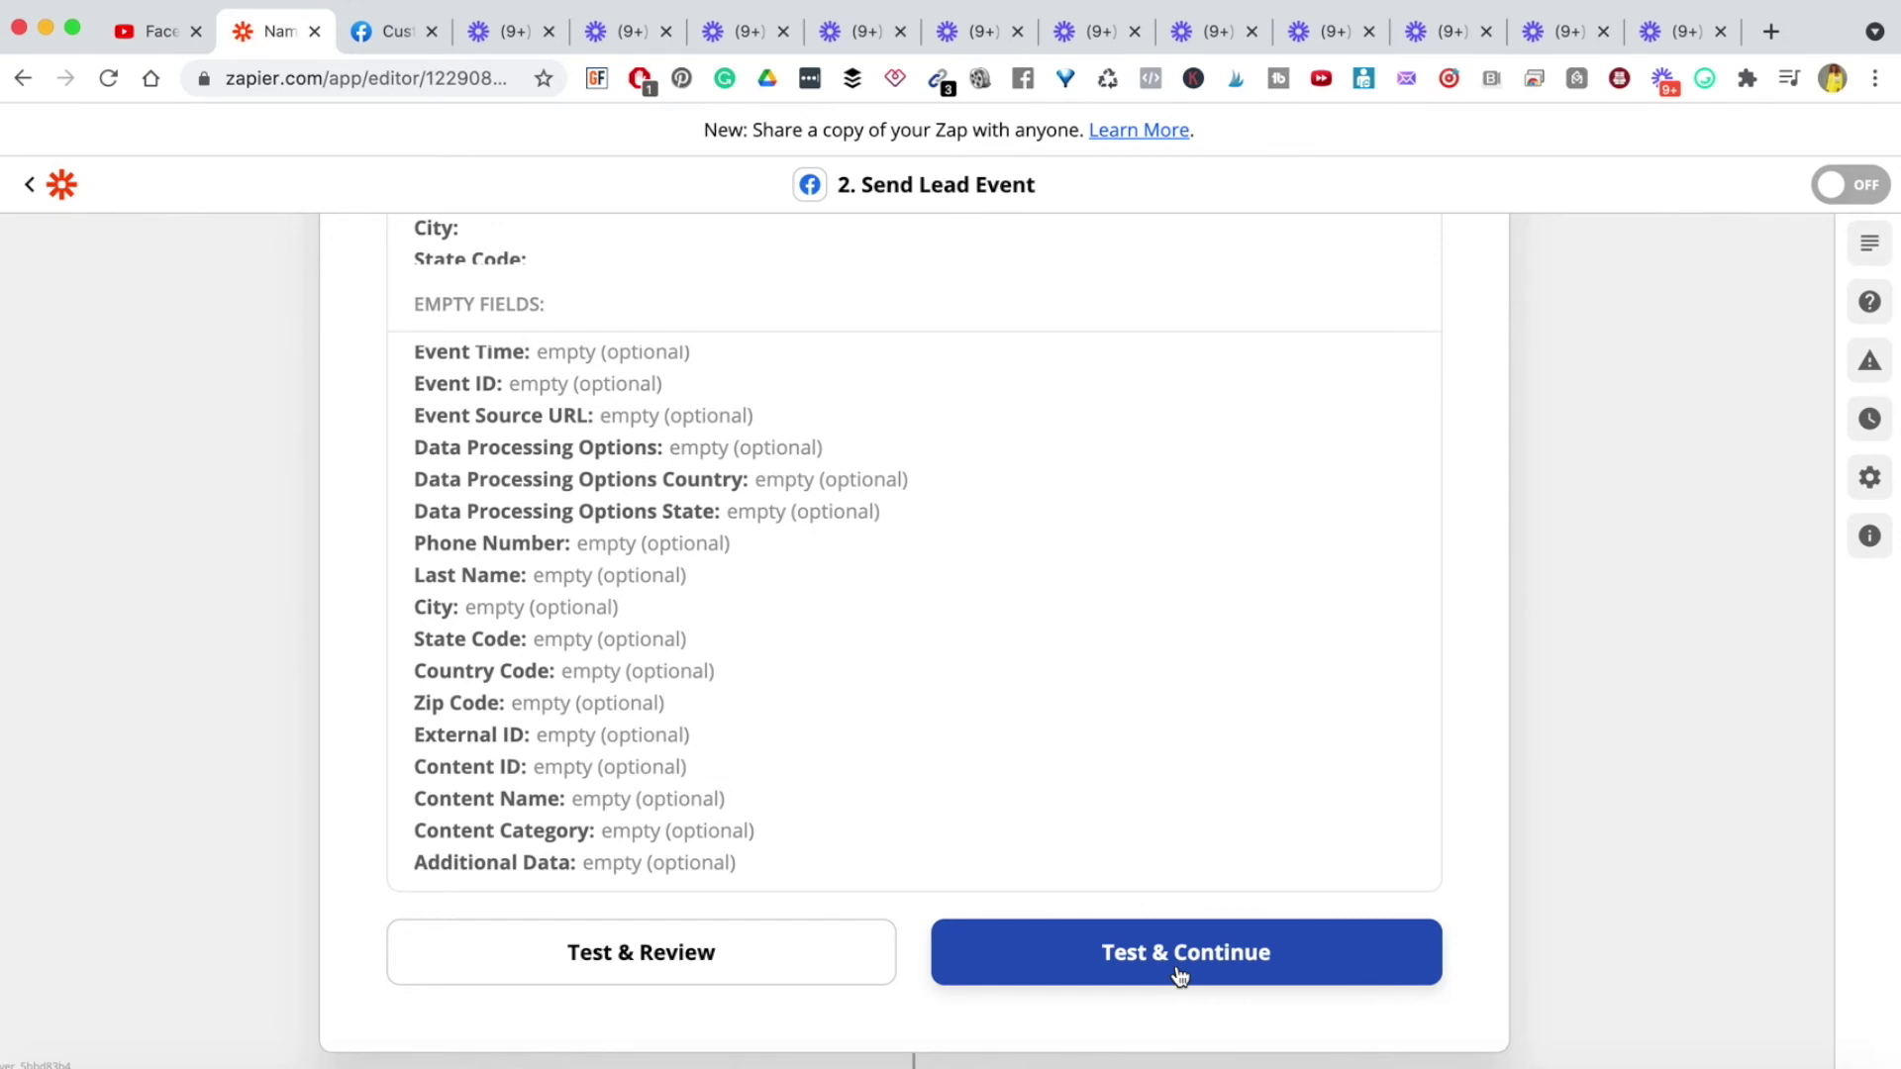
click(1196, 948)
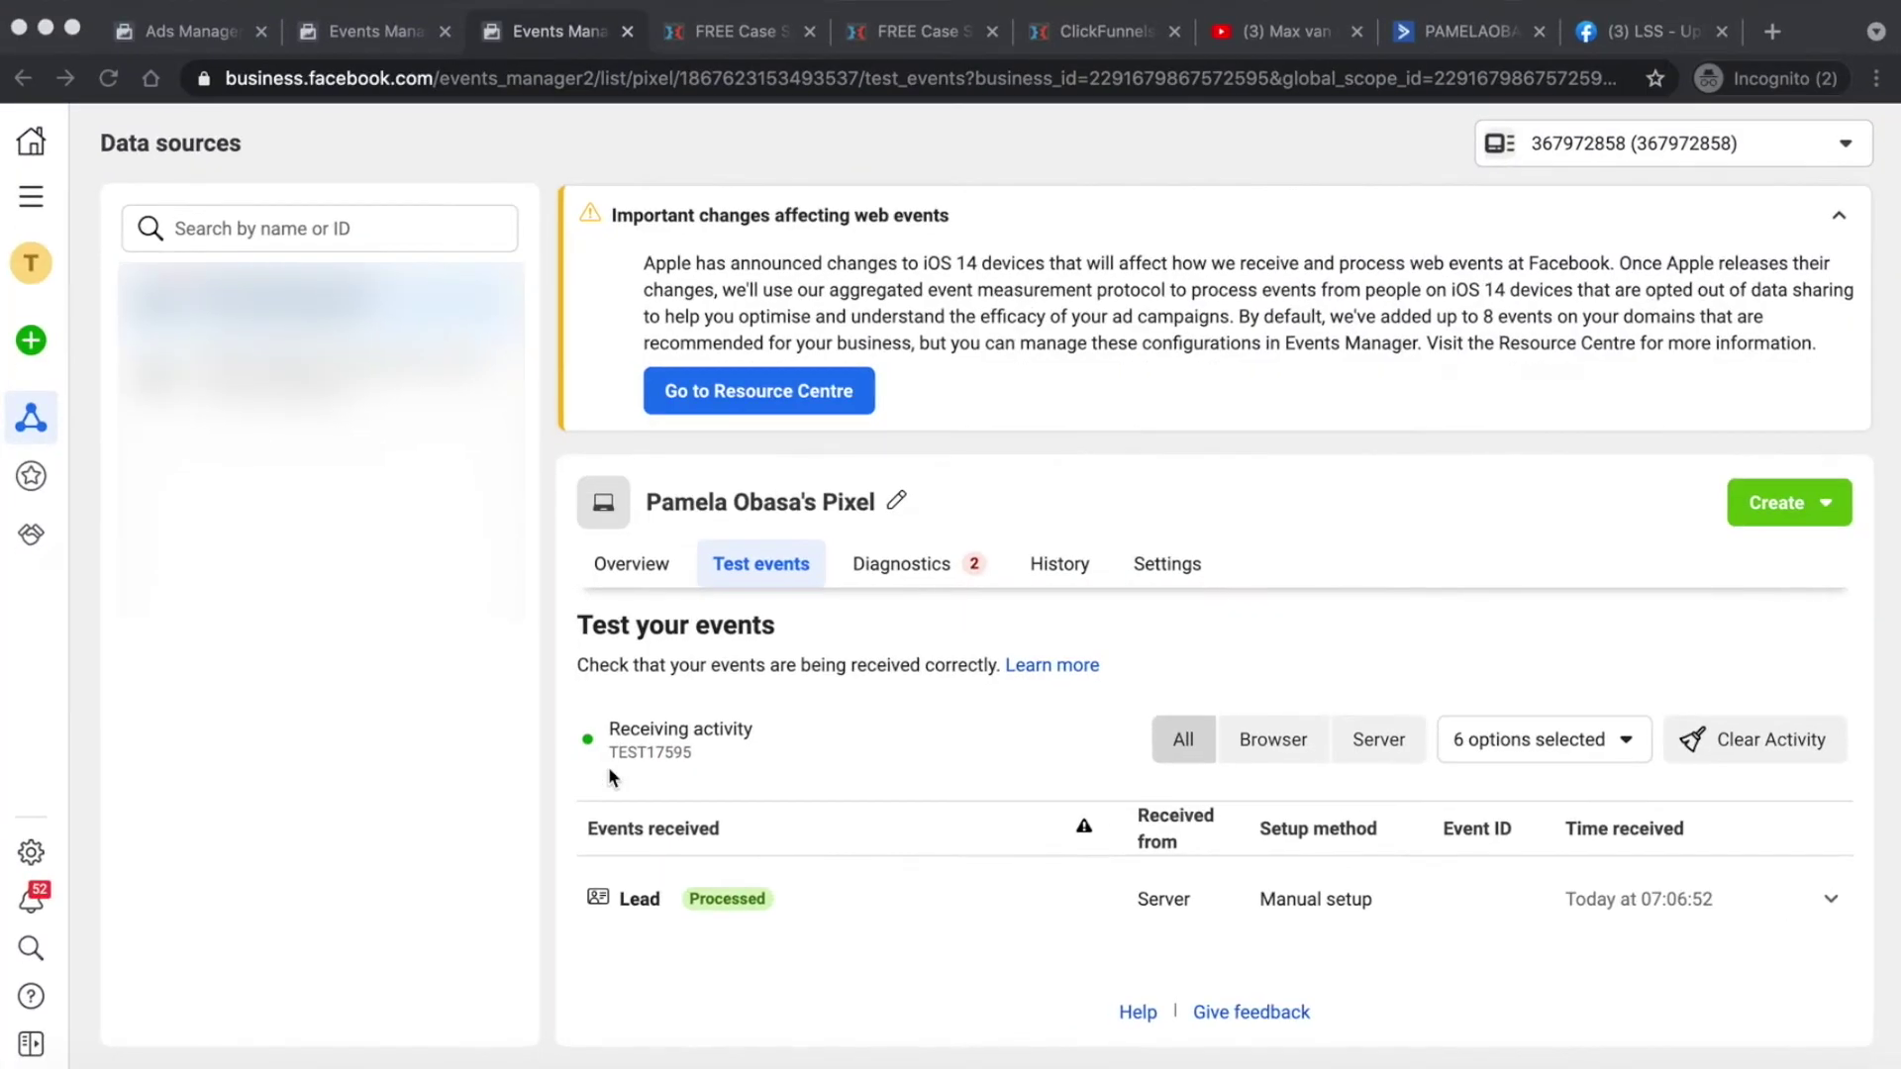
Step: Check Events Manager for the processed server Lead test event, then switch back to the Zapier editor
click(713, 929)
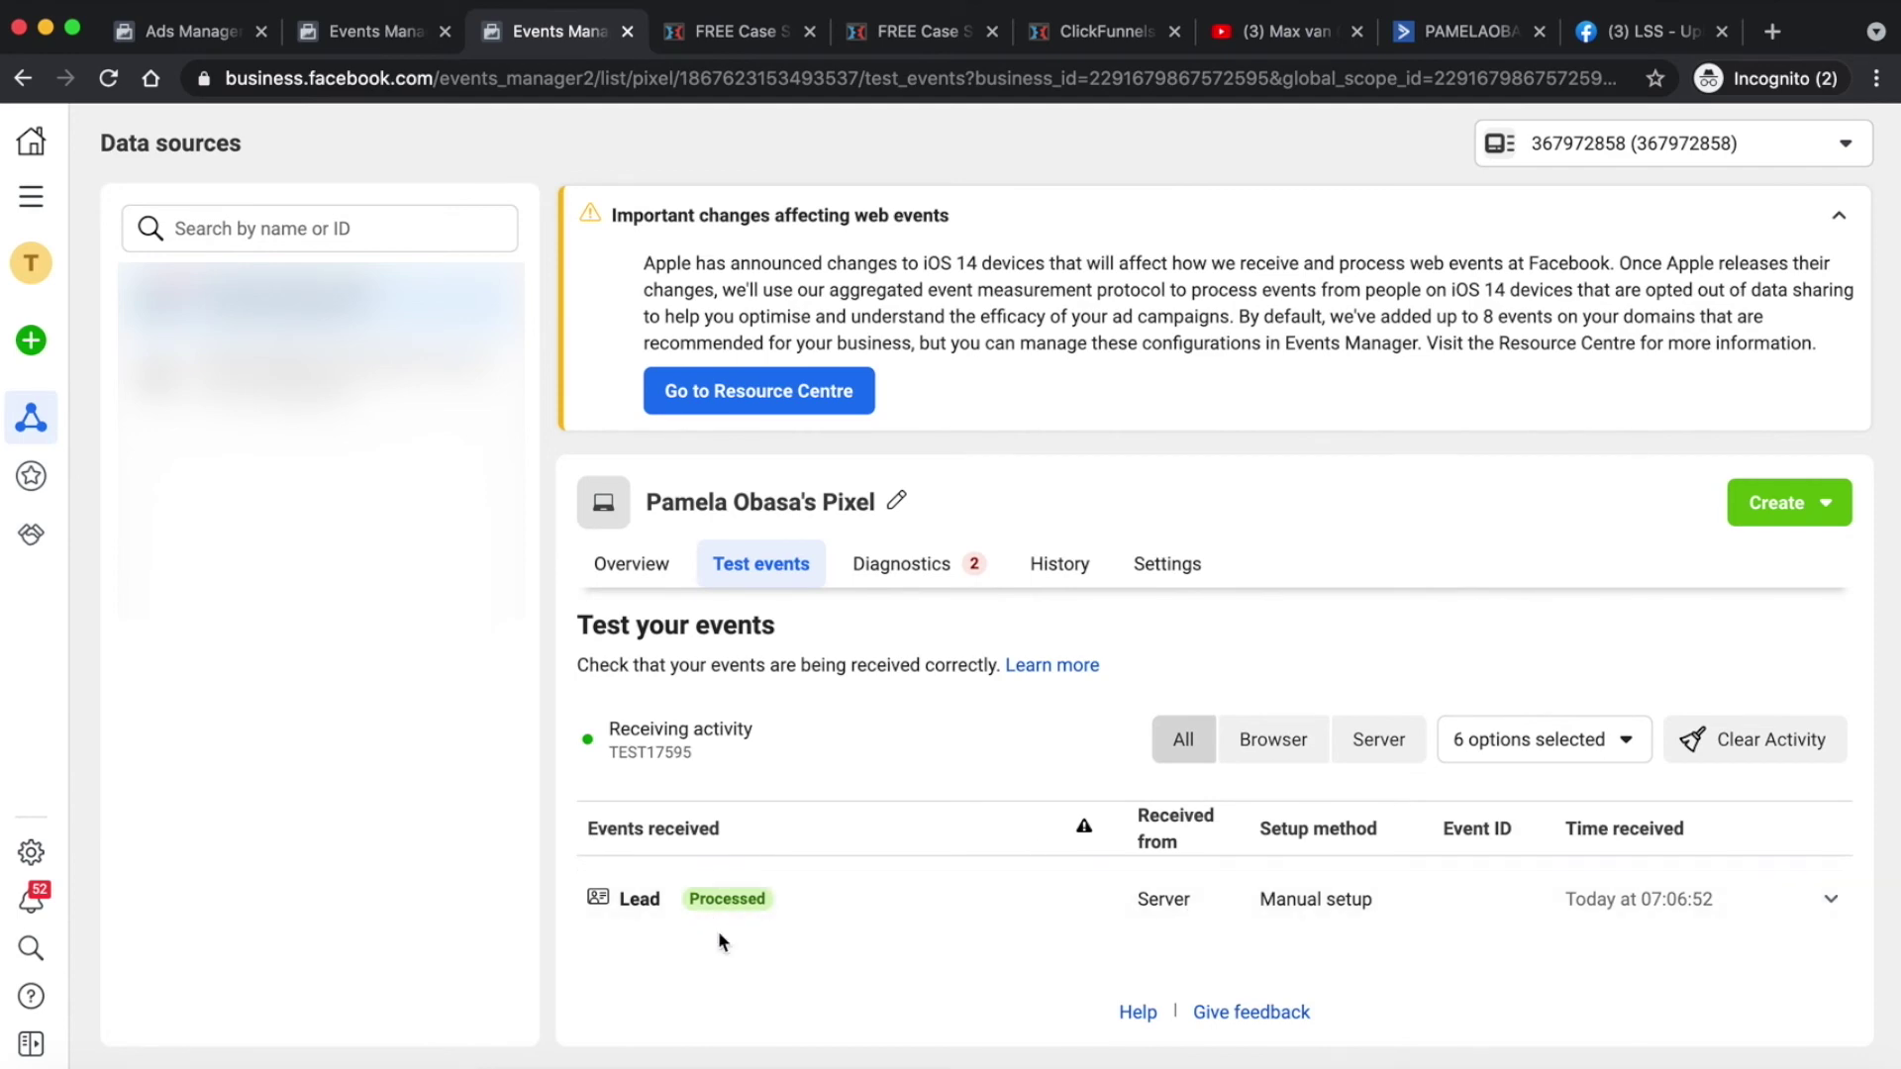
key(ctrl+Up)
click(1347, 517)
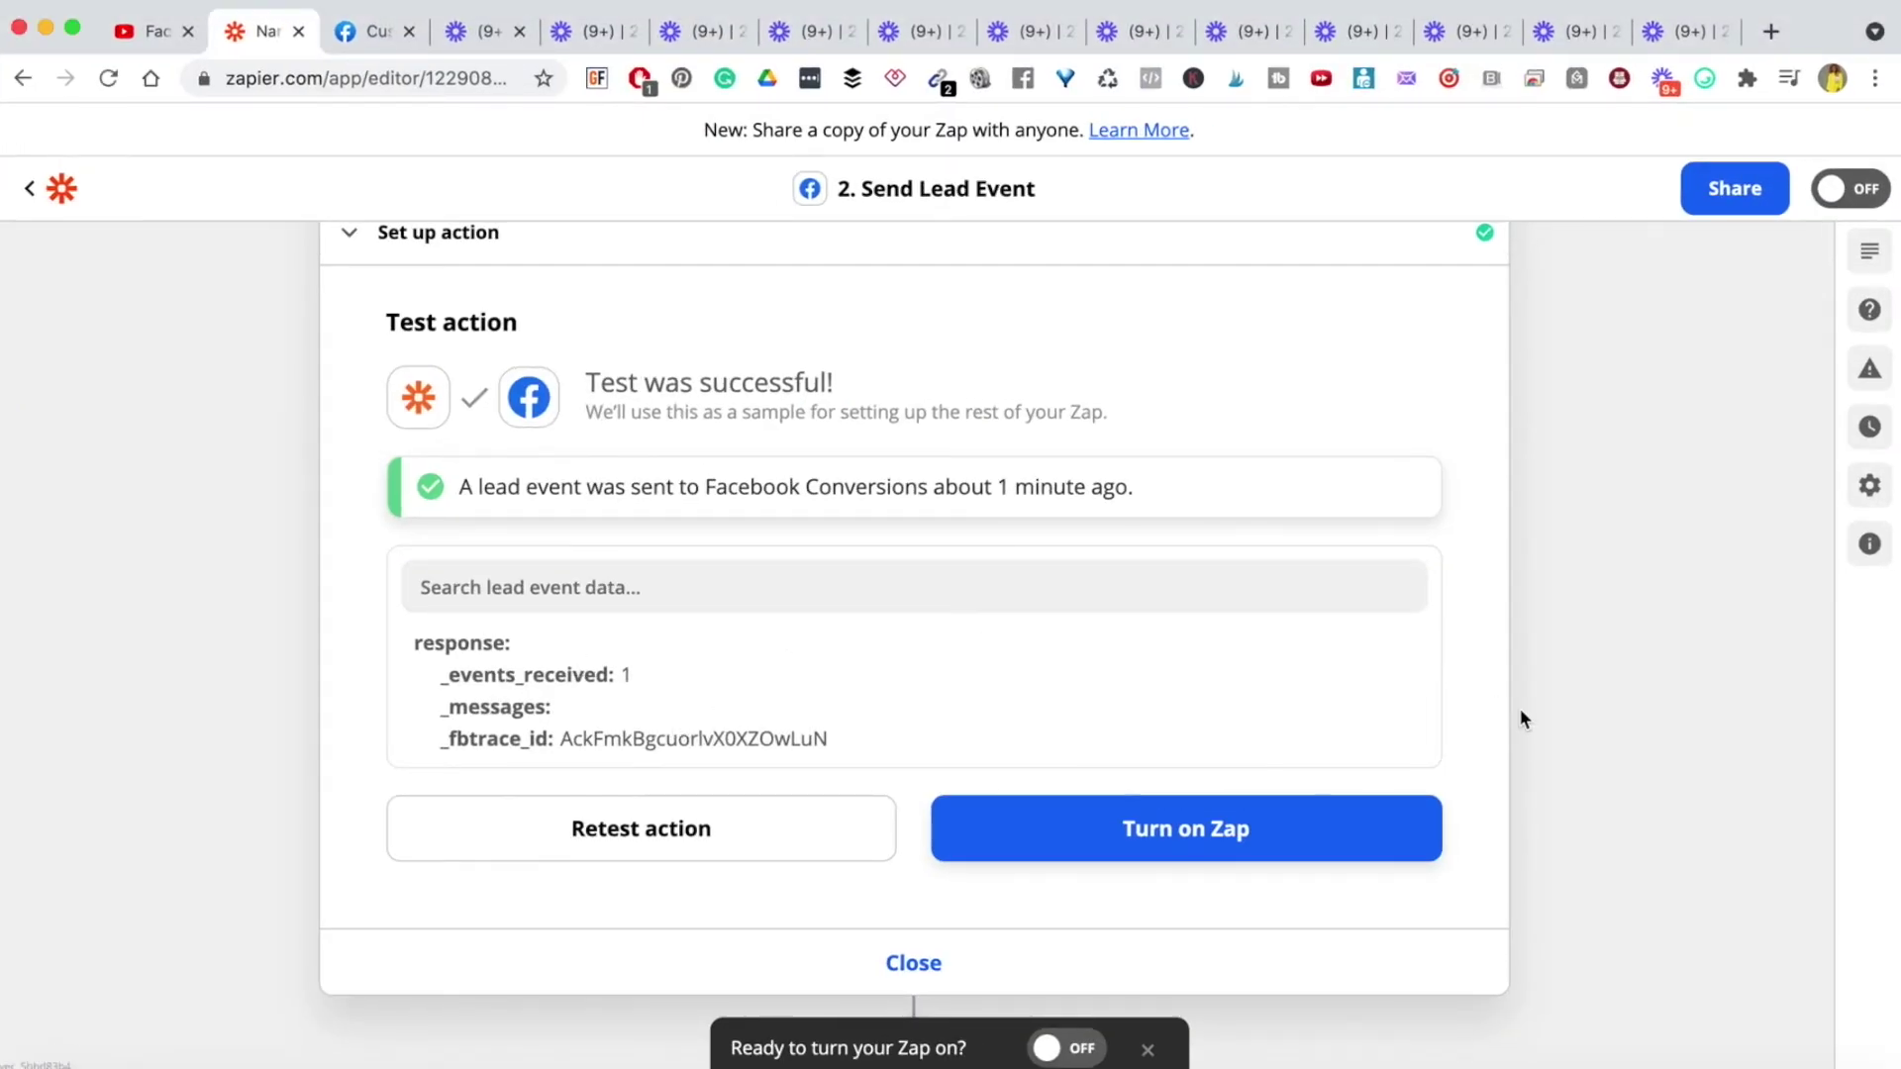
Step: Clear TEST17595 from the Send Lead Event action's Test Event Code field
scroll(1351, 588, up, 5)
scroll(1311, 586, down, 2)
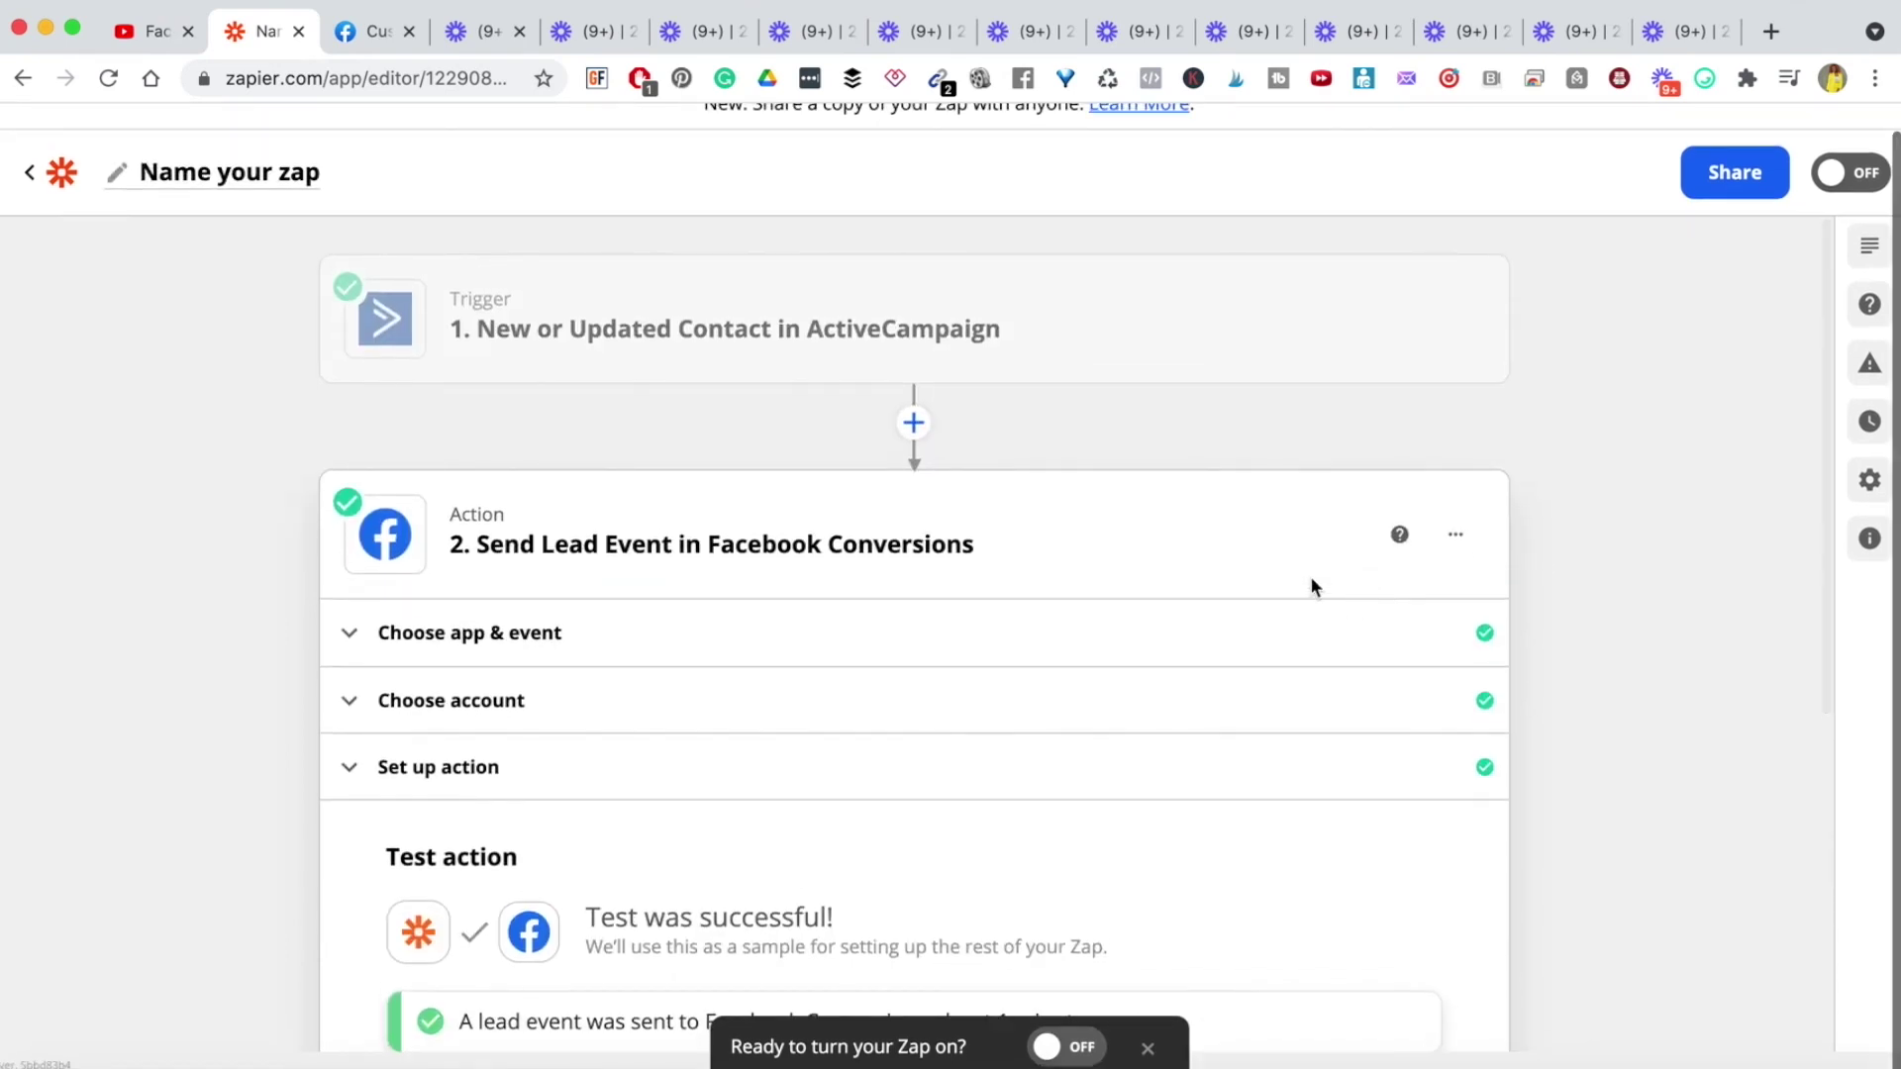
click(626, 477)
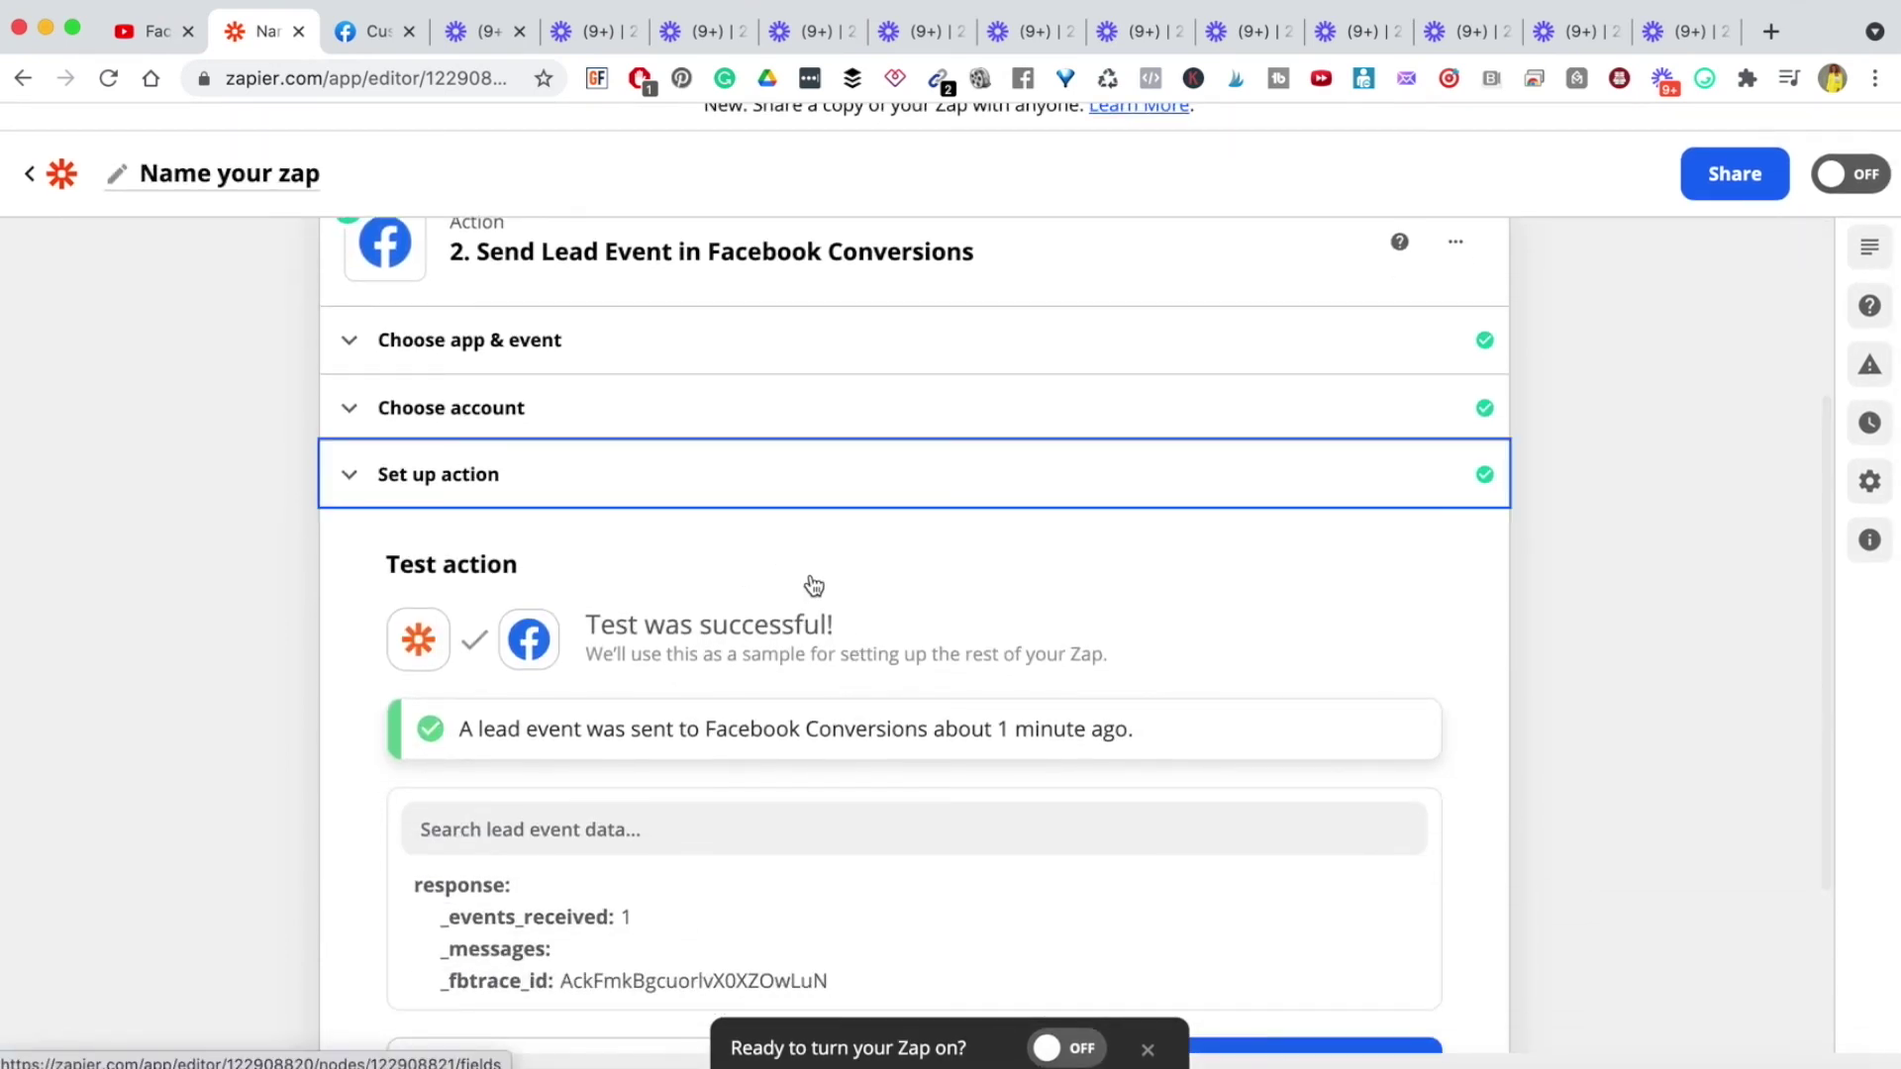
scroll(739, 464, down, 10)
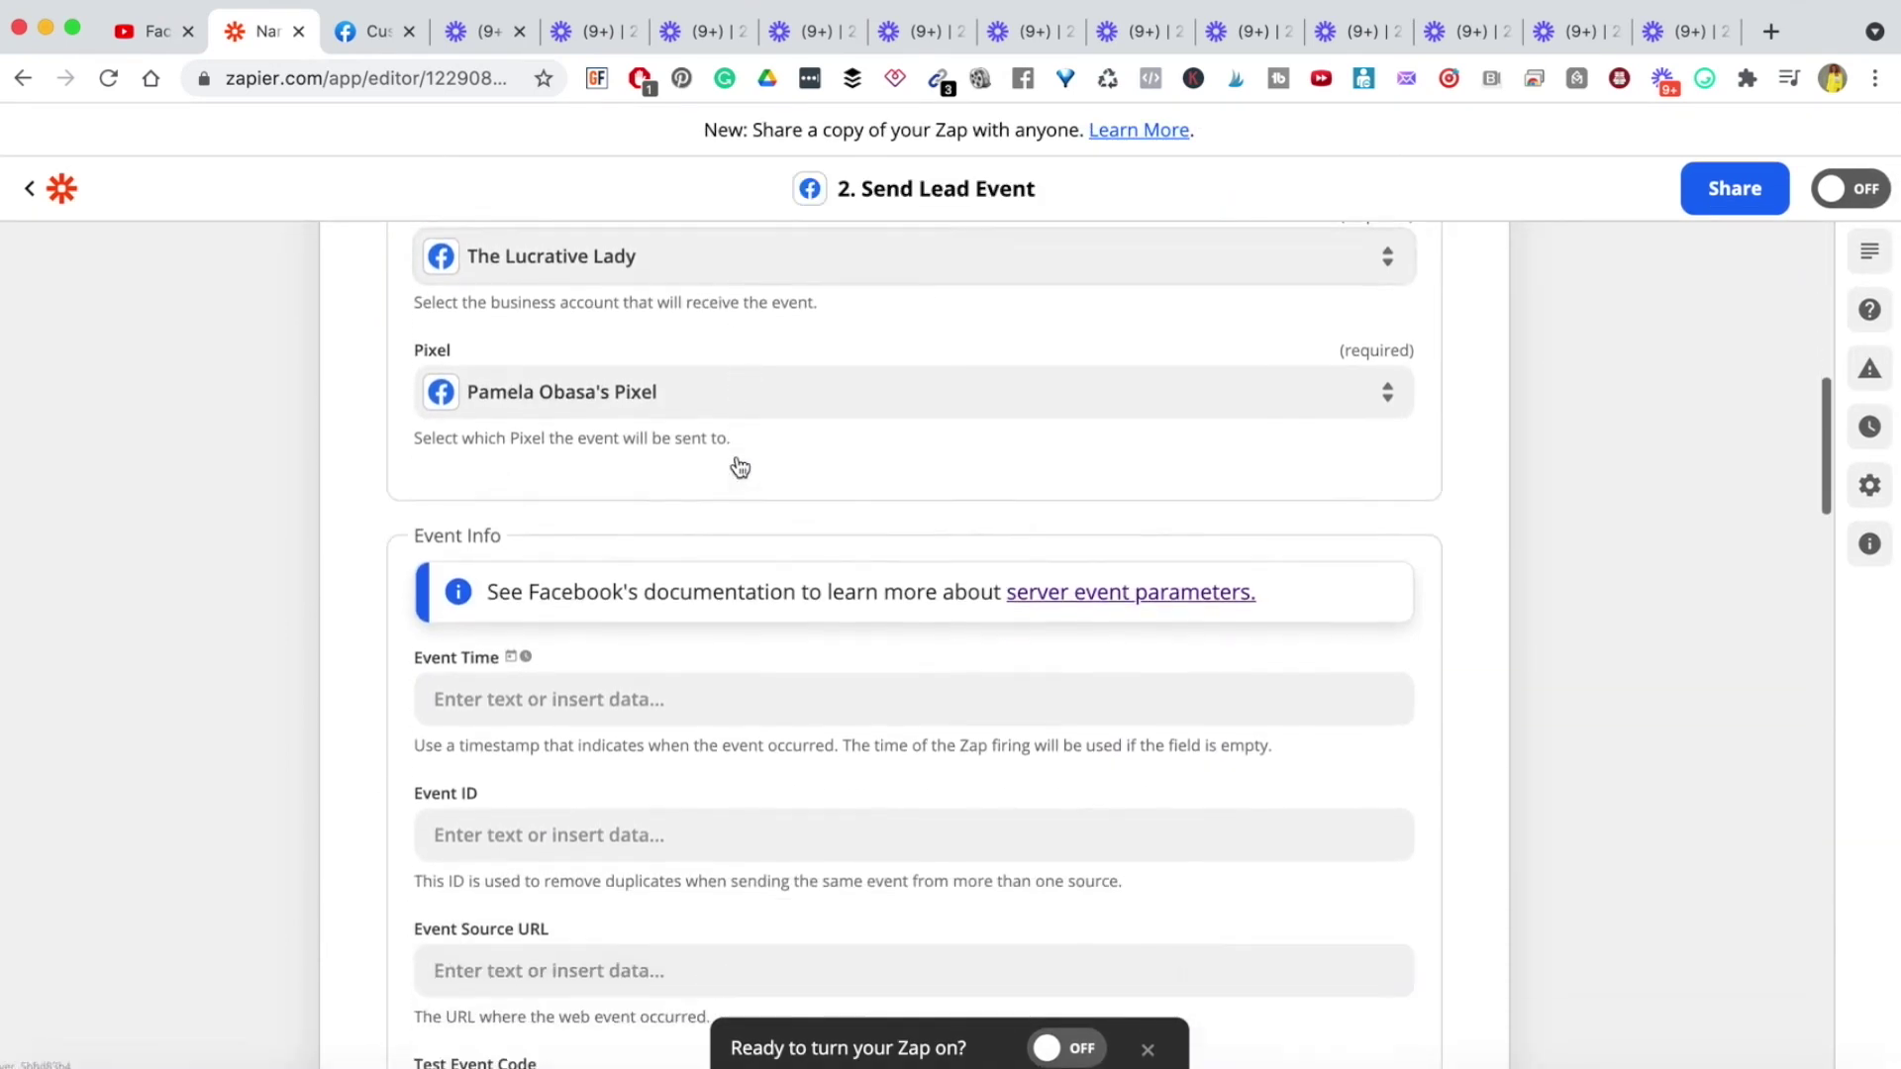
scroll(738, 465, down, 3)
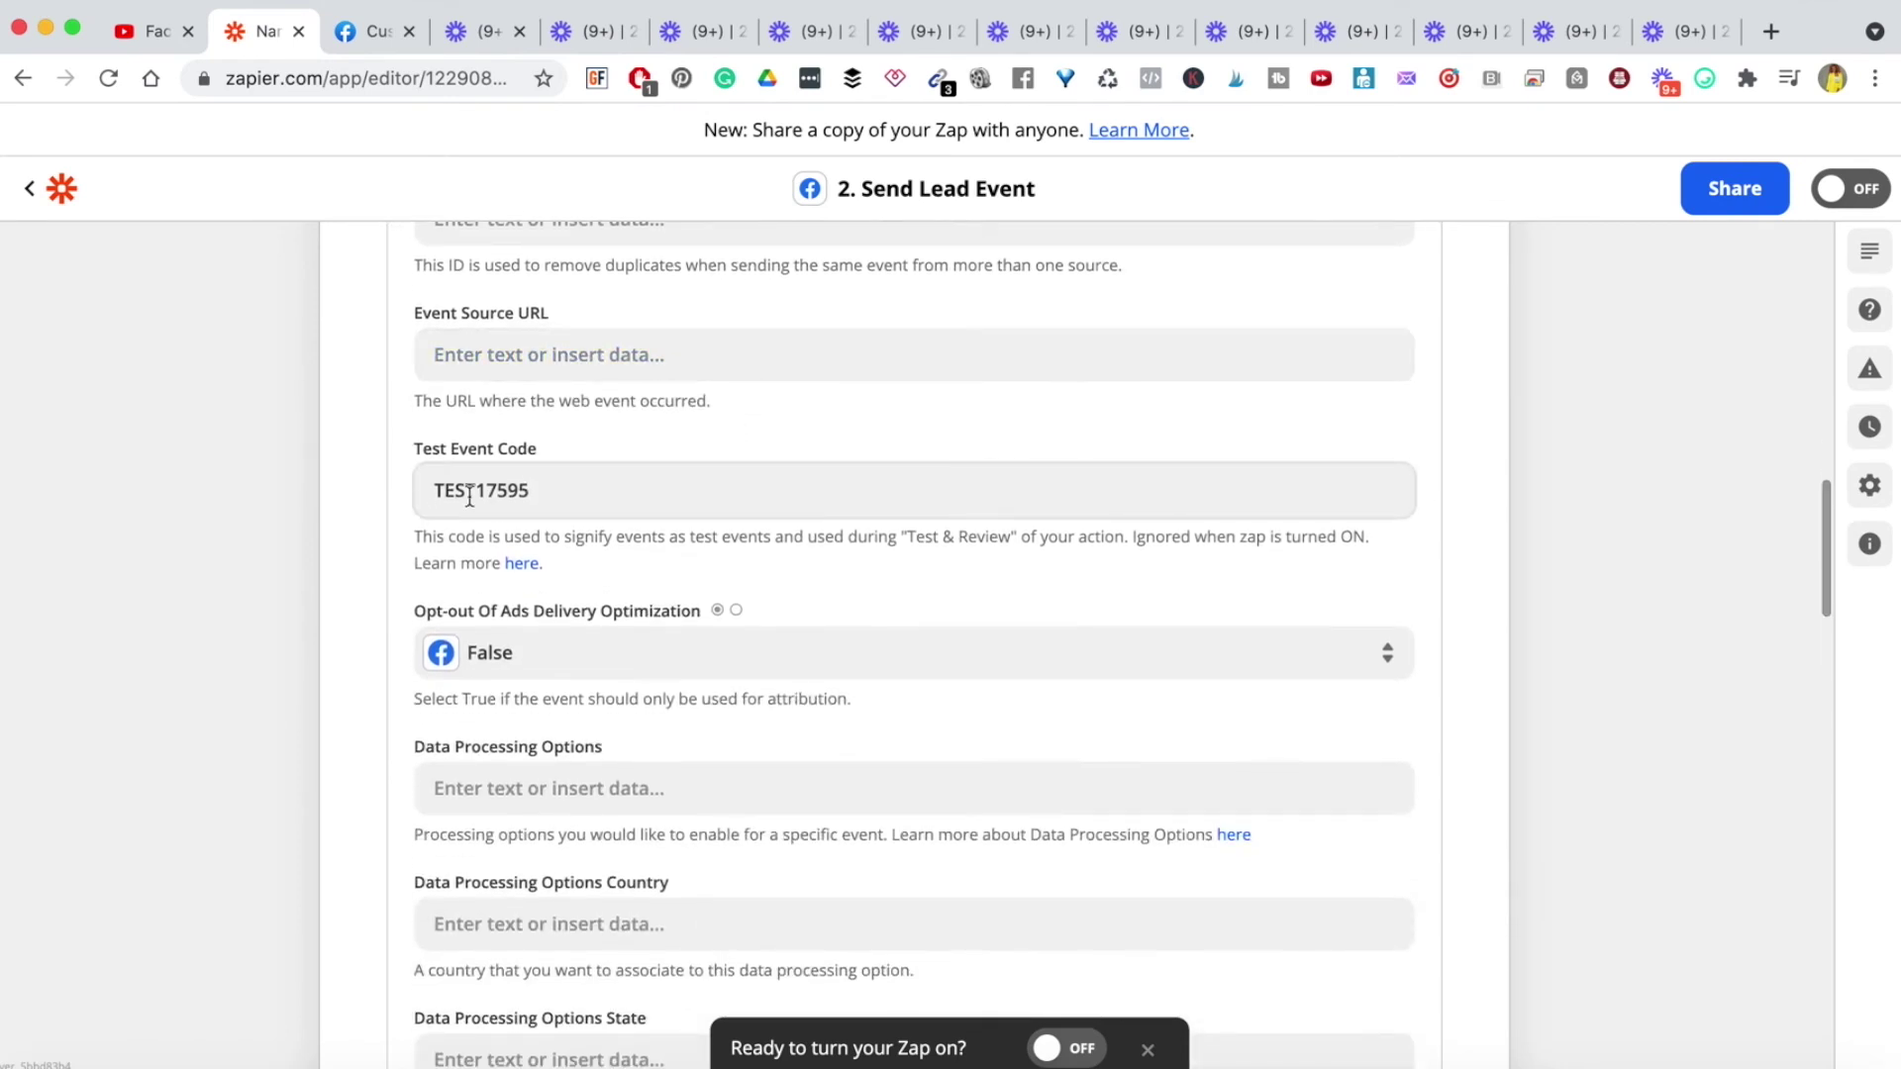
double_click(469, 492)
key(BackSpace)
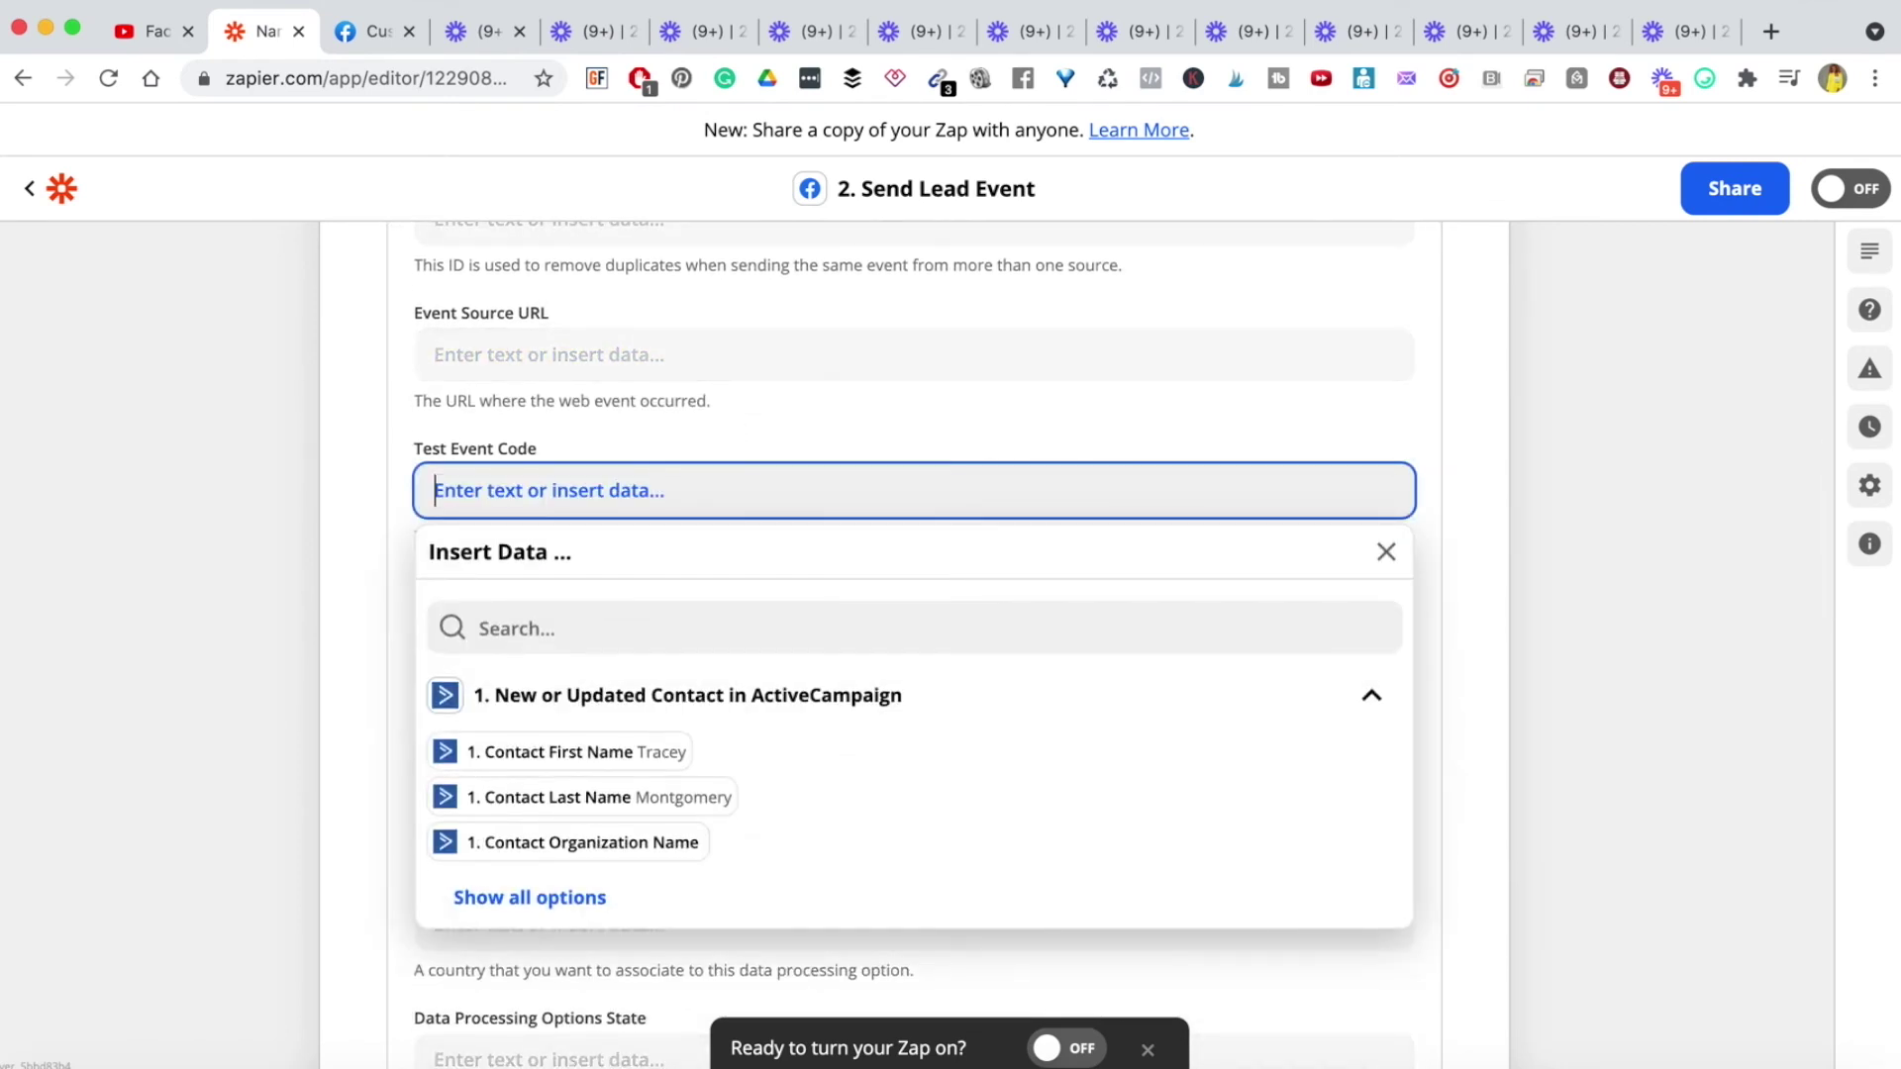
click(1469, 537)
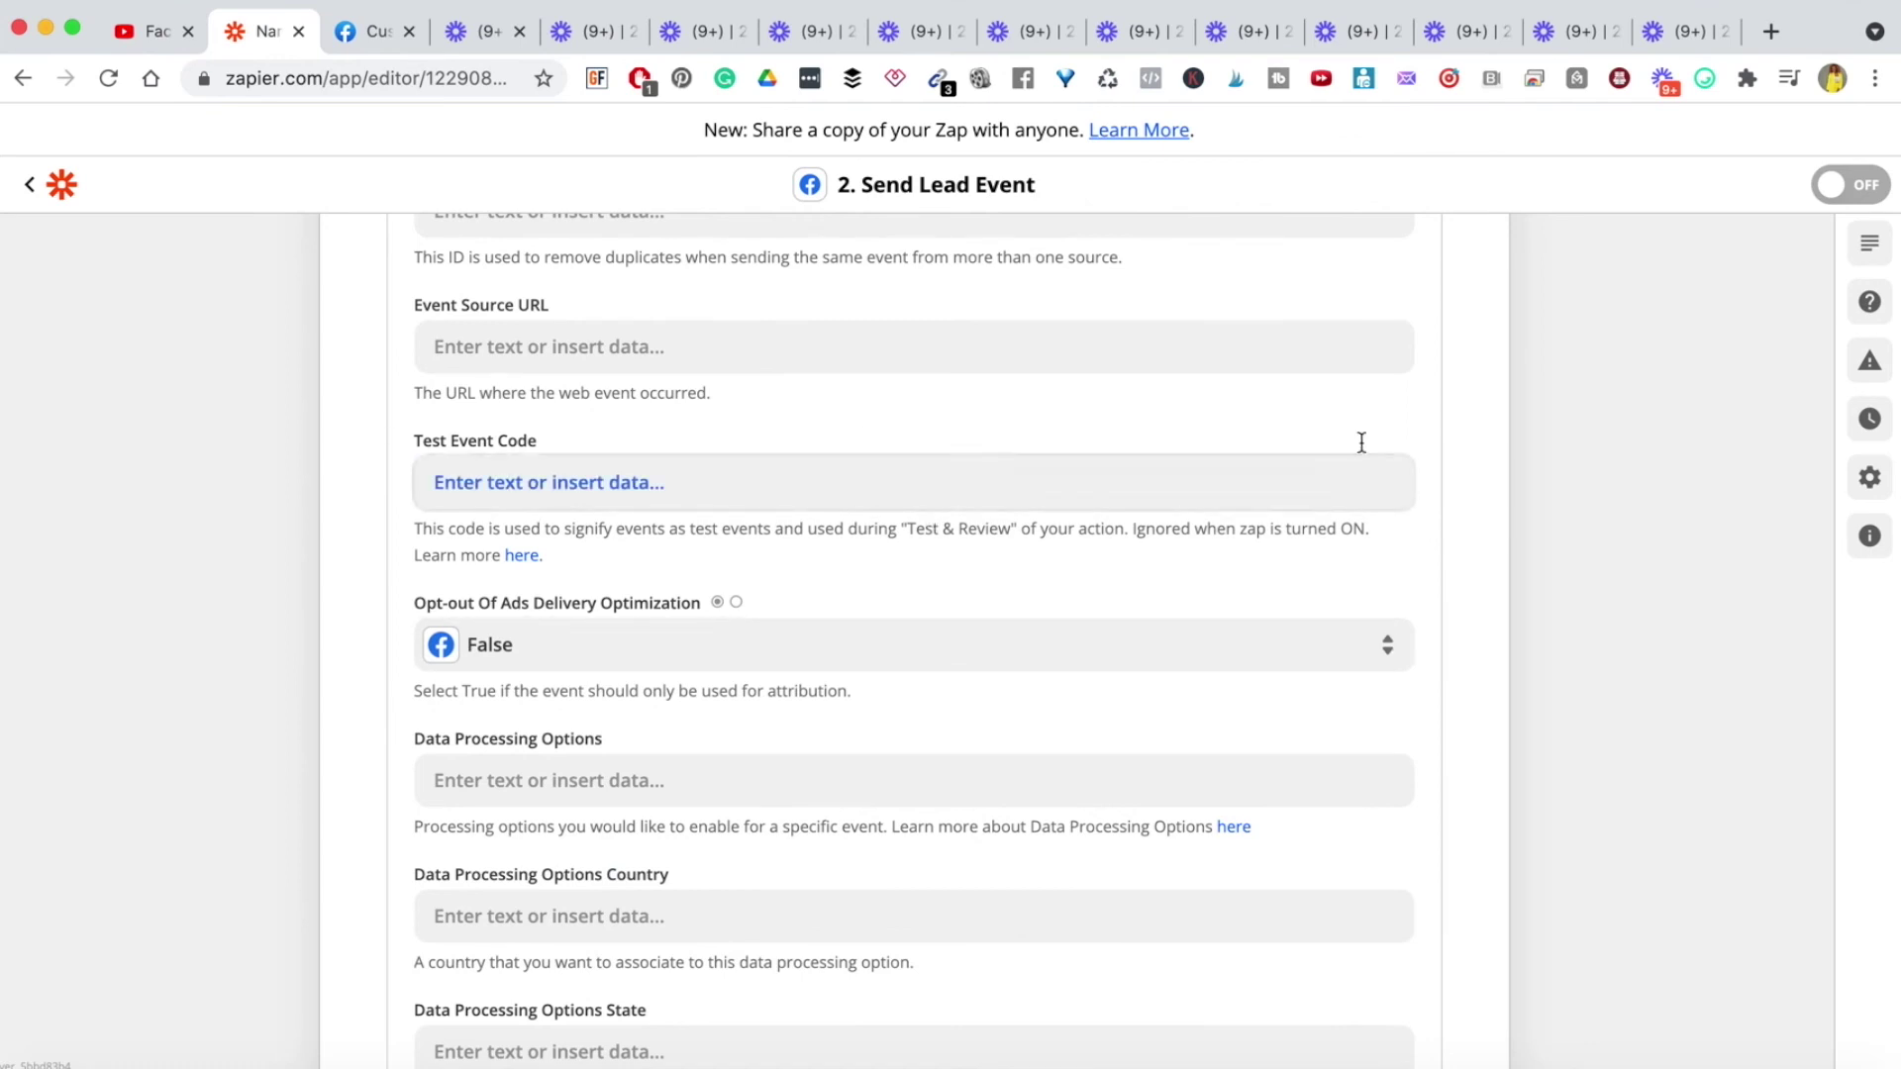
scroll(1459, 740, down, 13)
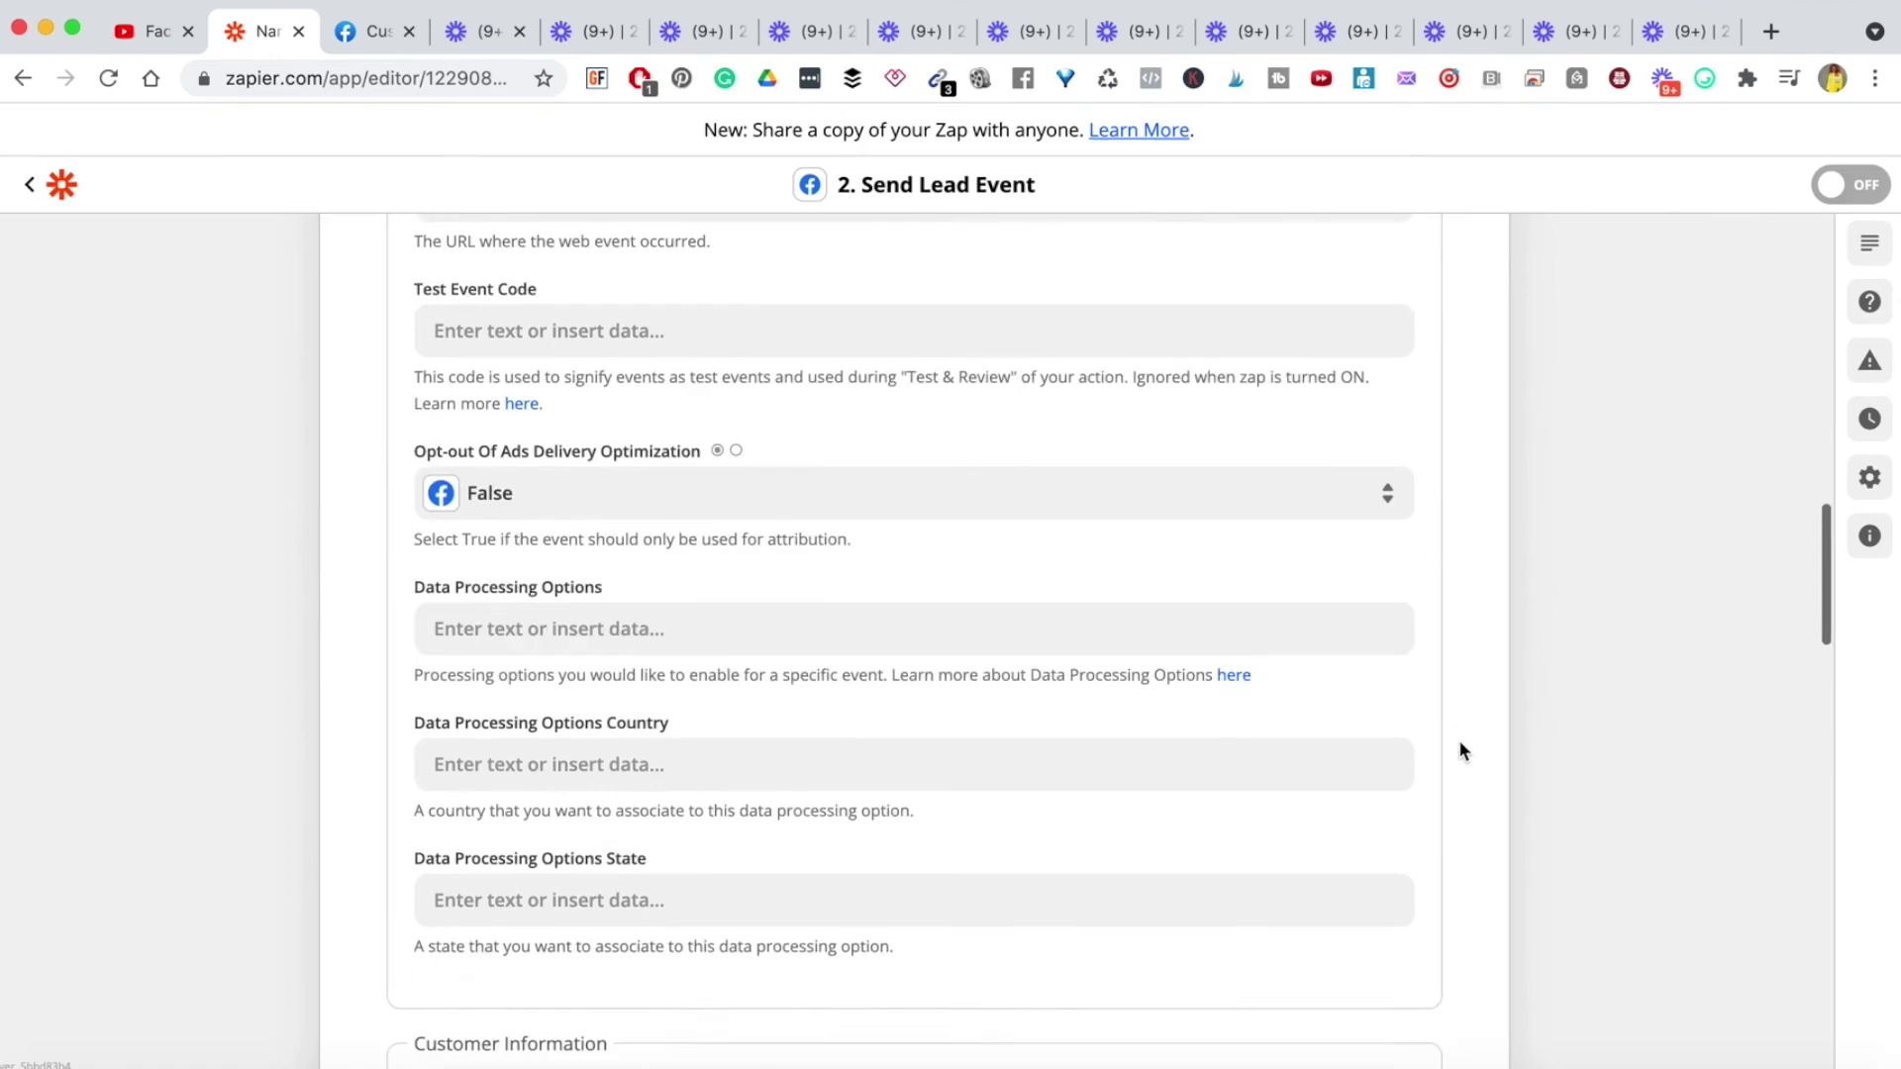
scroll(1459, 744, up, 7)
scroll(1460, 743, up, 5)
scroll(1459, 742, down, 20)
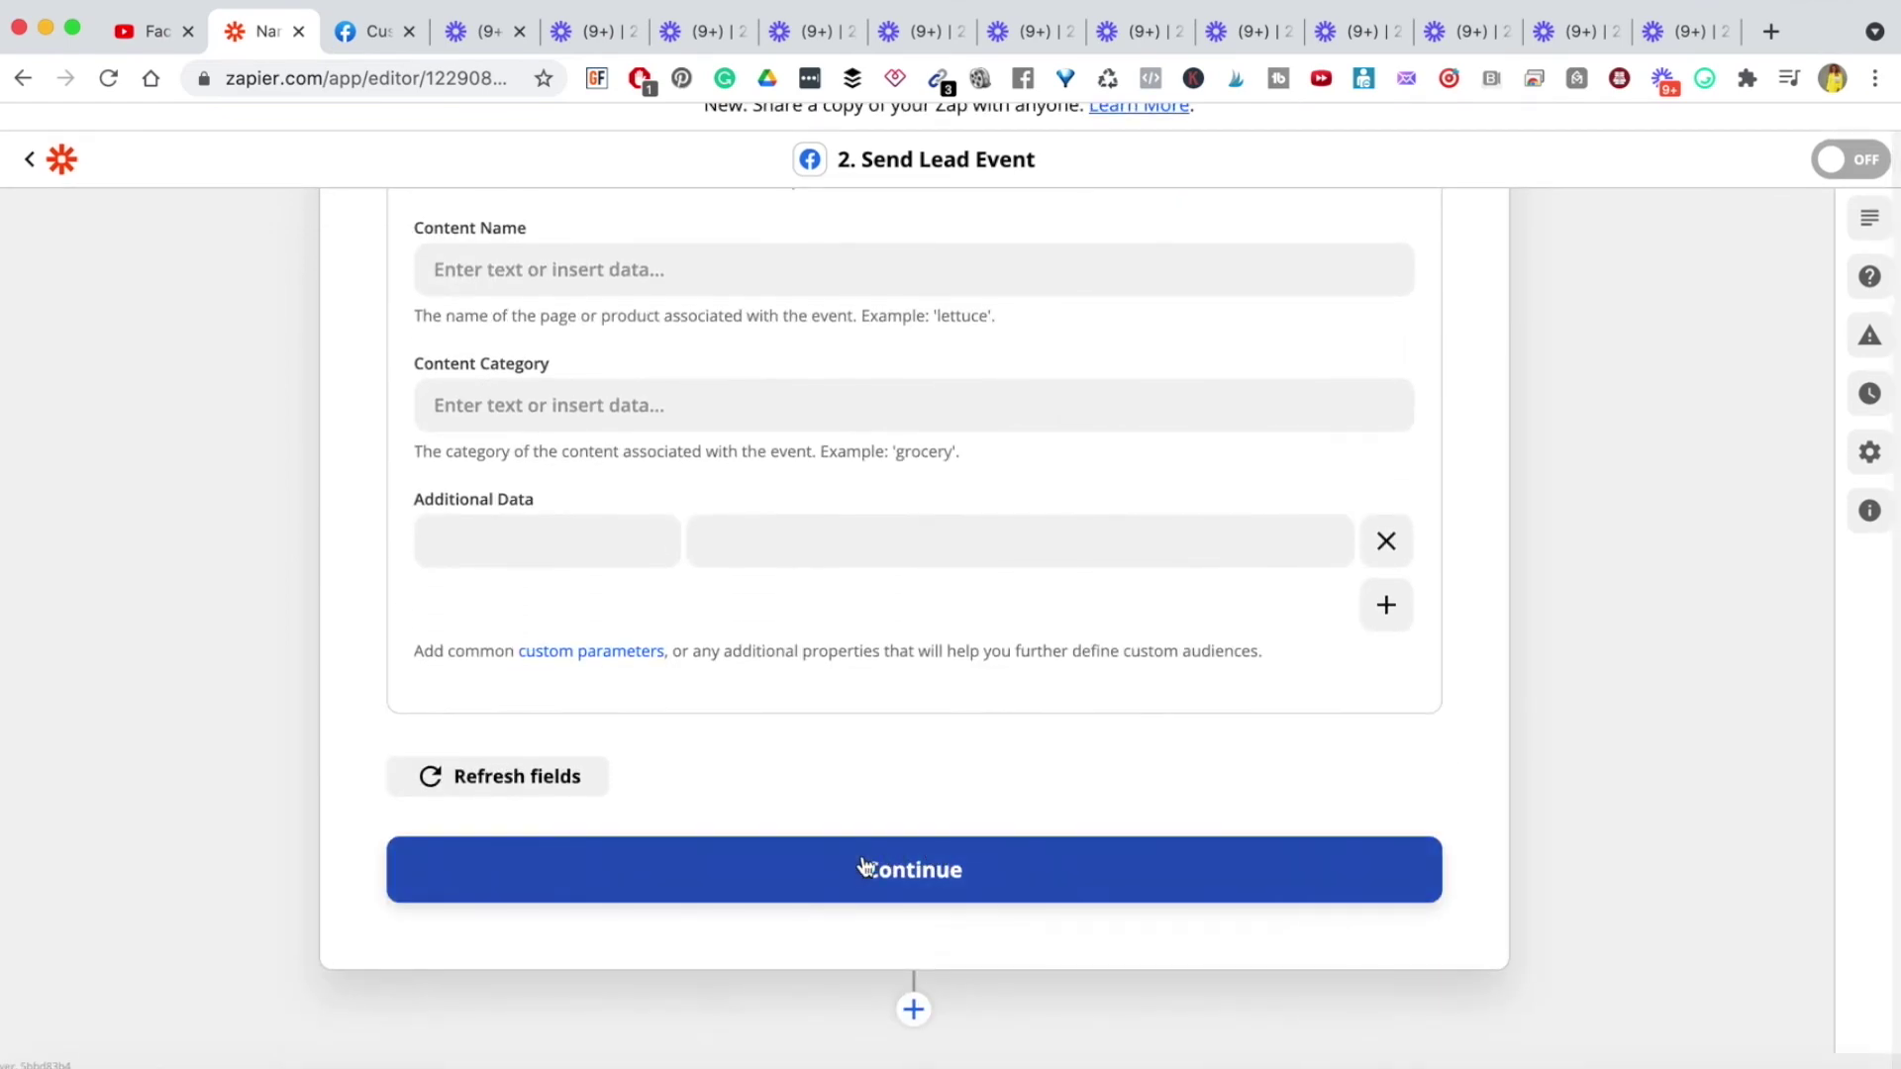
Step: Save the Send Lead Event action settings and switch the Zap on
click(867, 871)
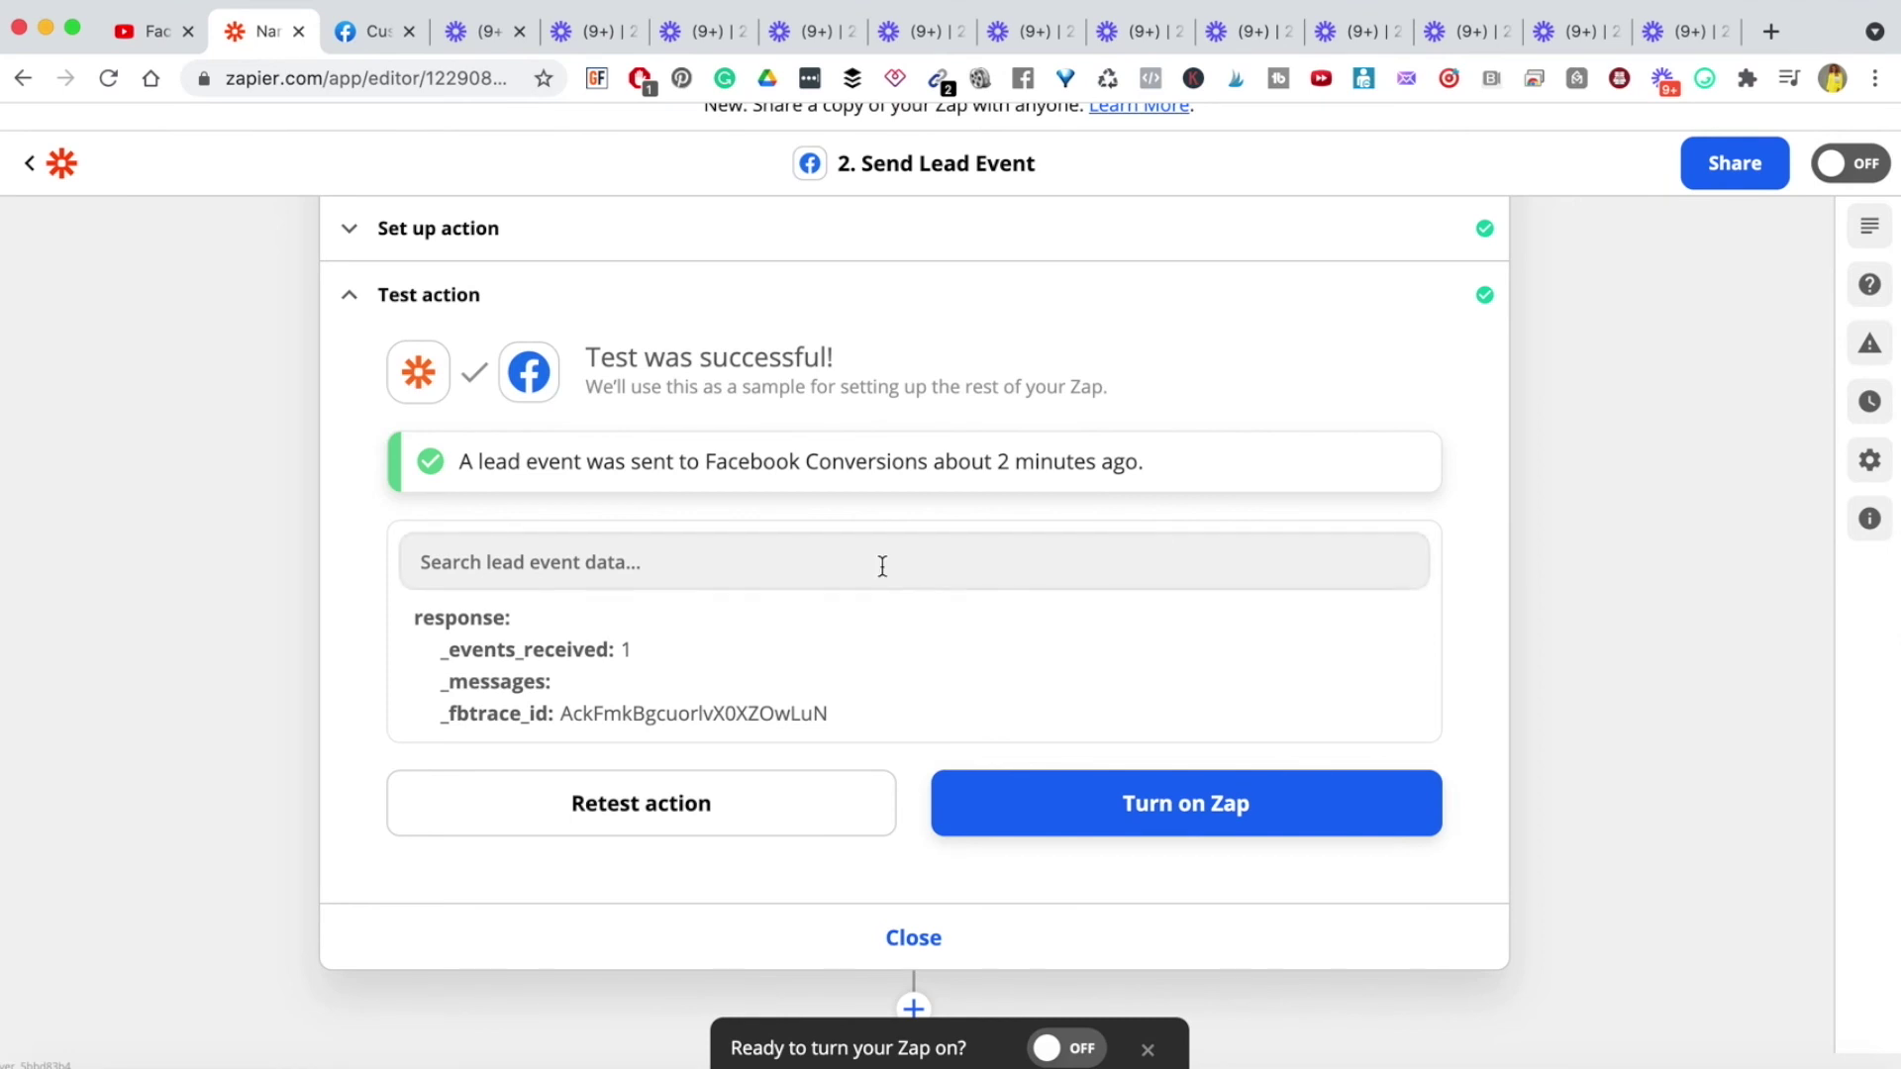
click(1075, 832)
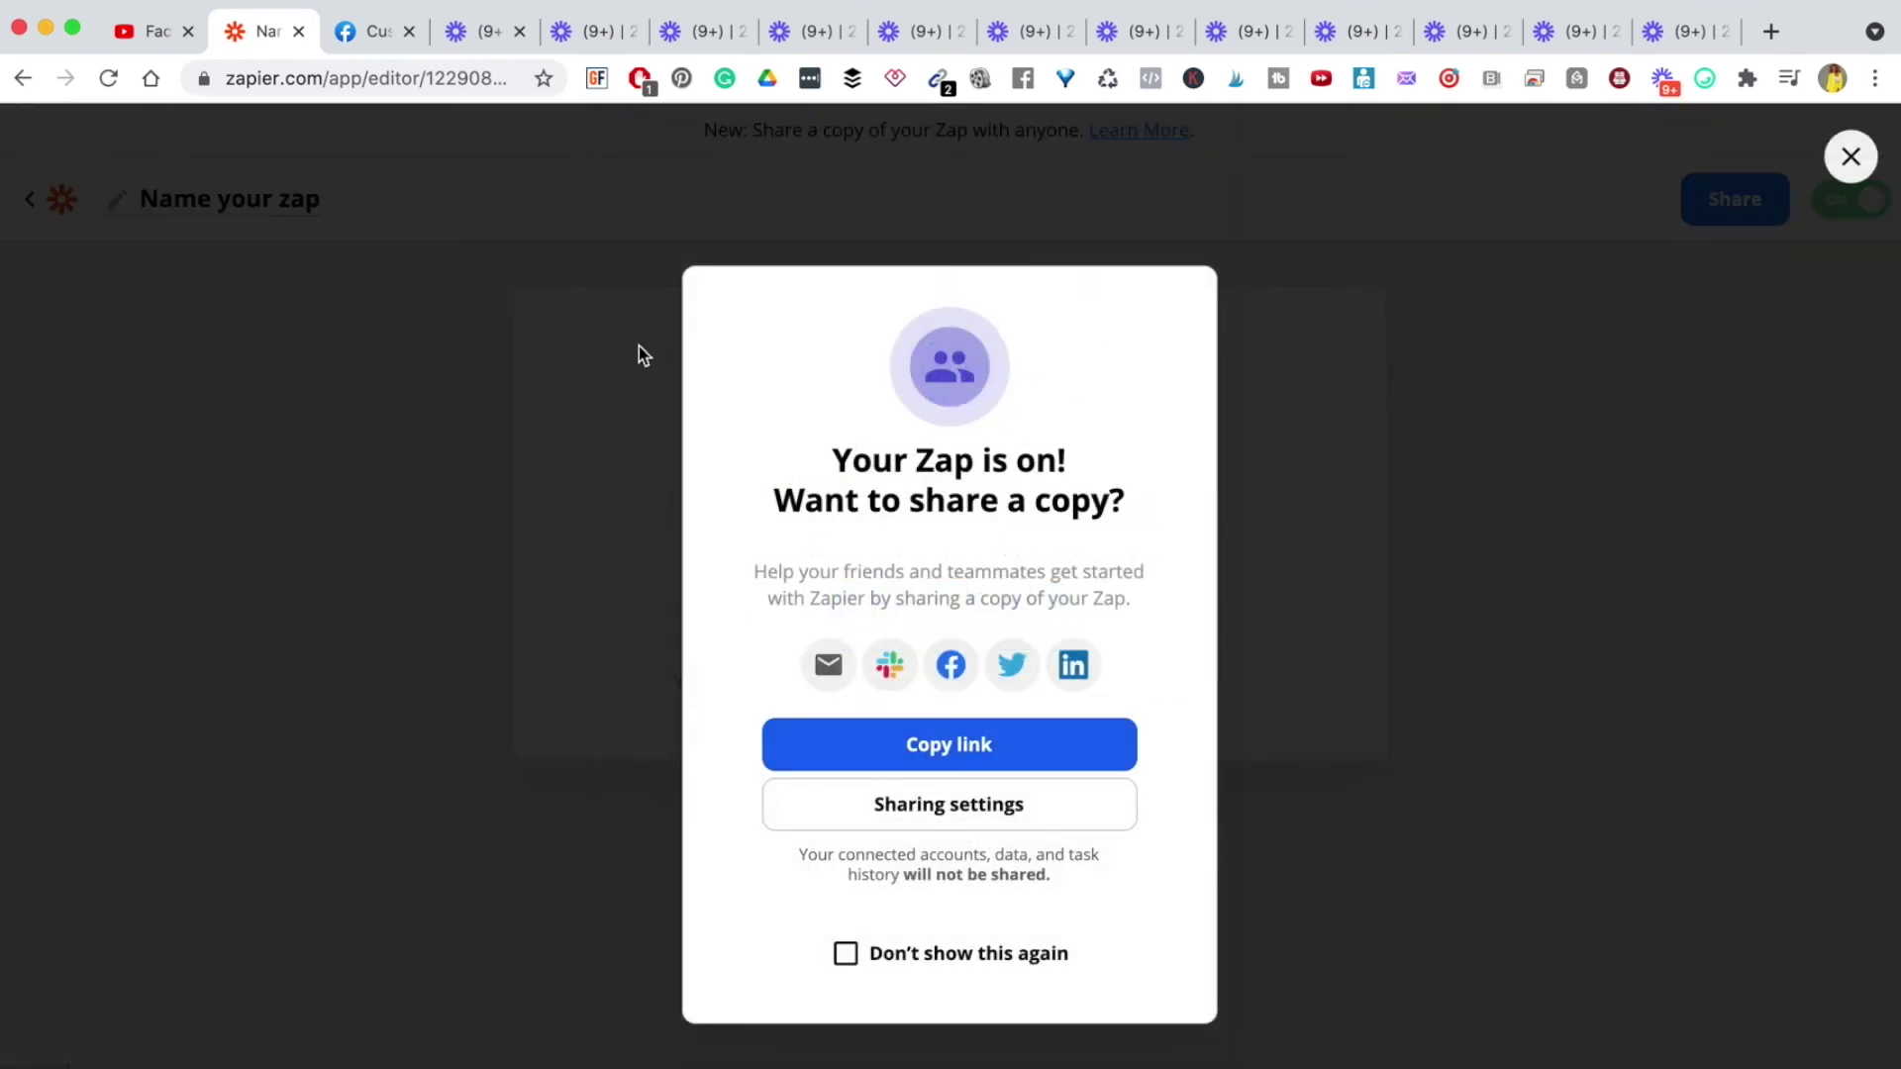
Step: Dismiss the share prompt and rename the zap 'Facebook Condversions API I (DEMO)'
click(432, 198)
click(233, 190)
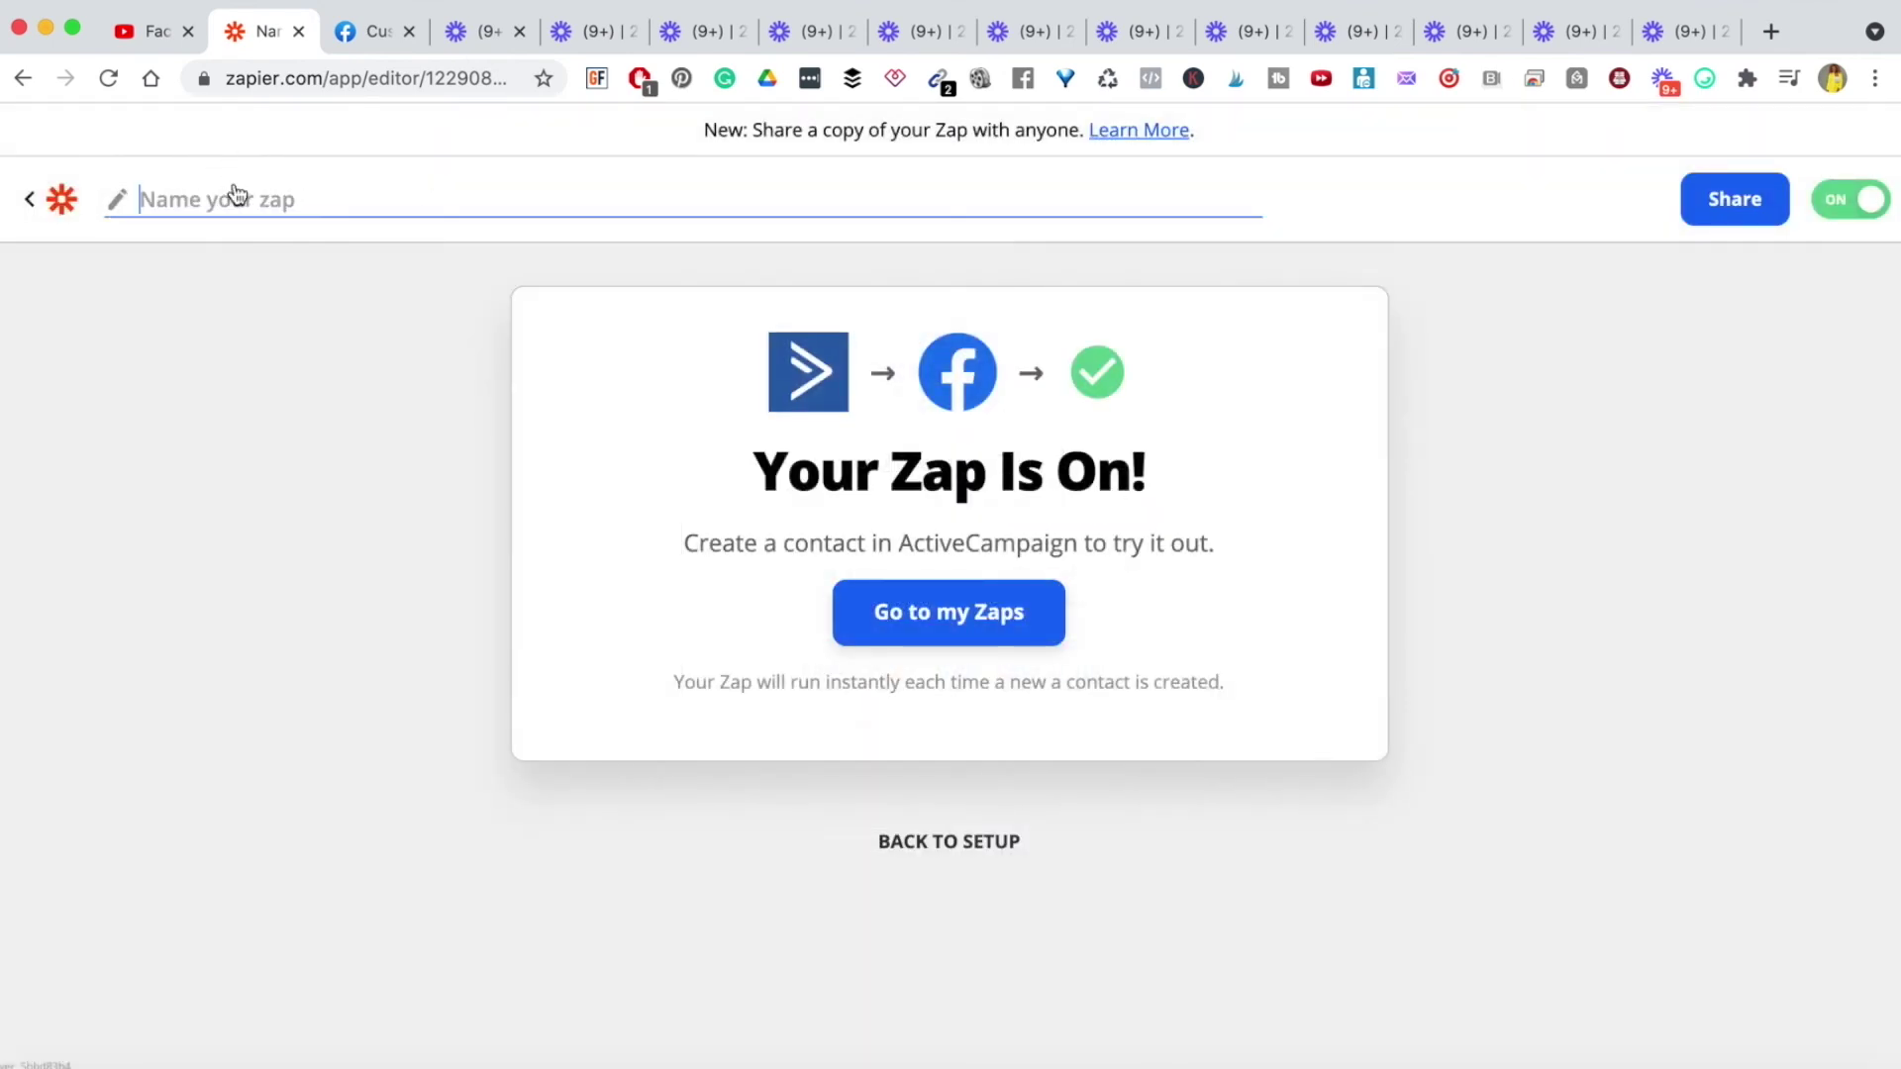
text(Fac)
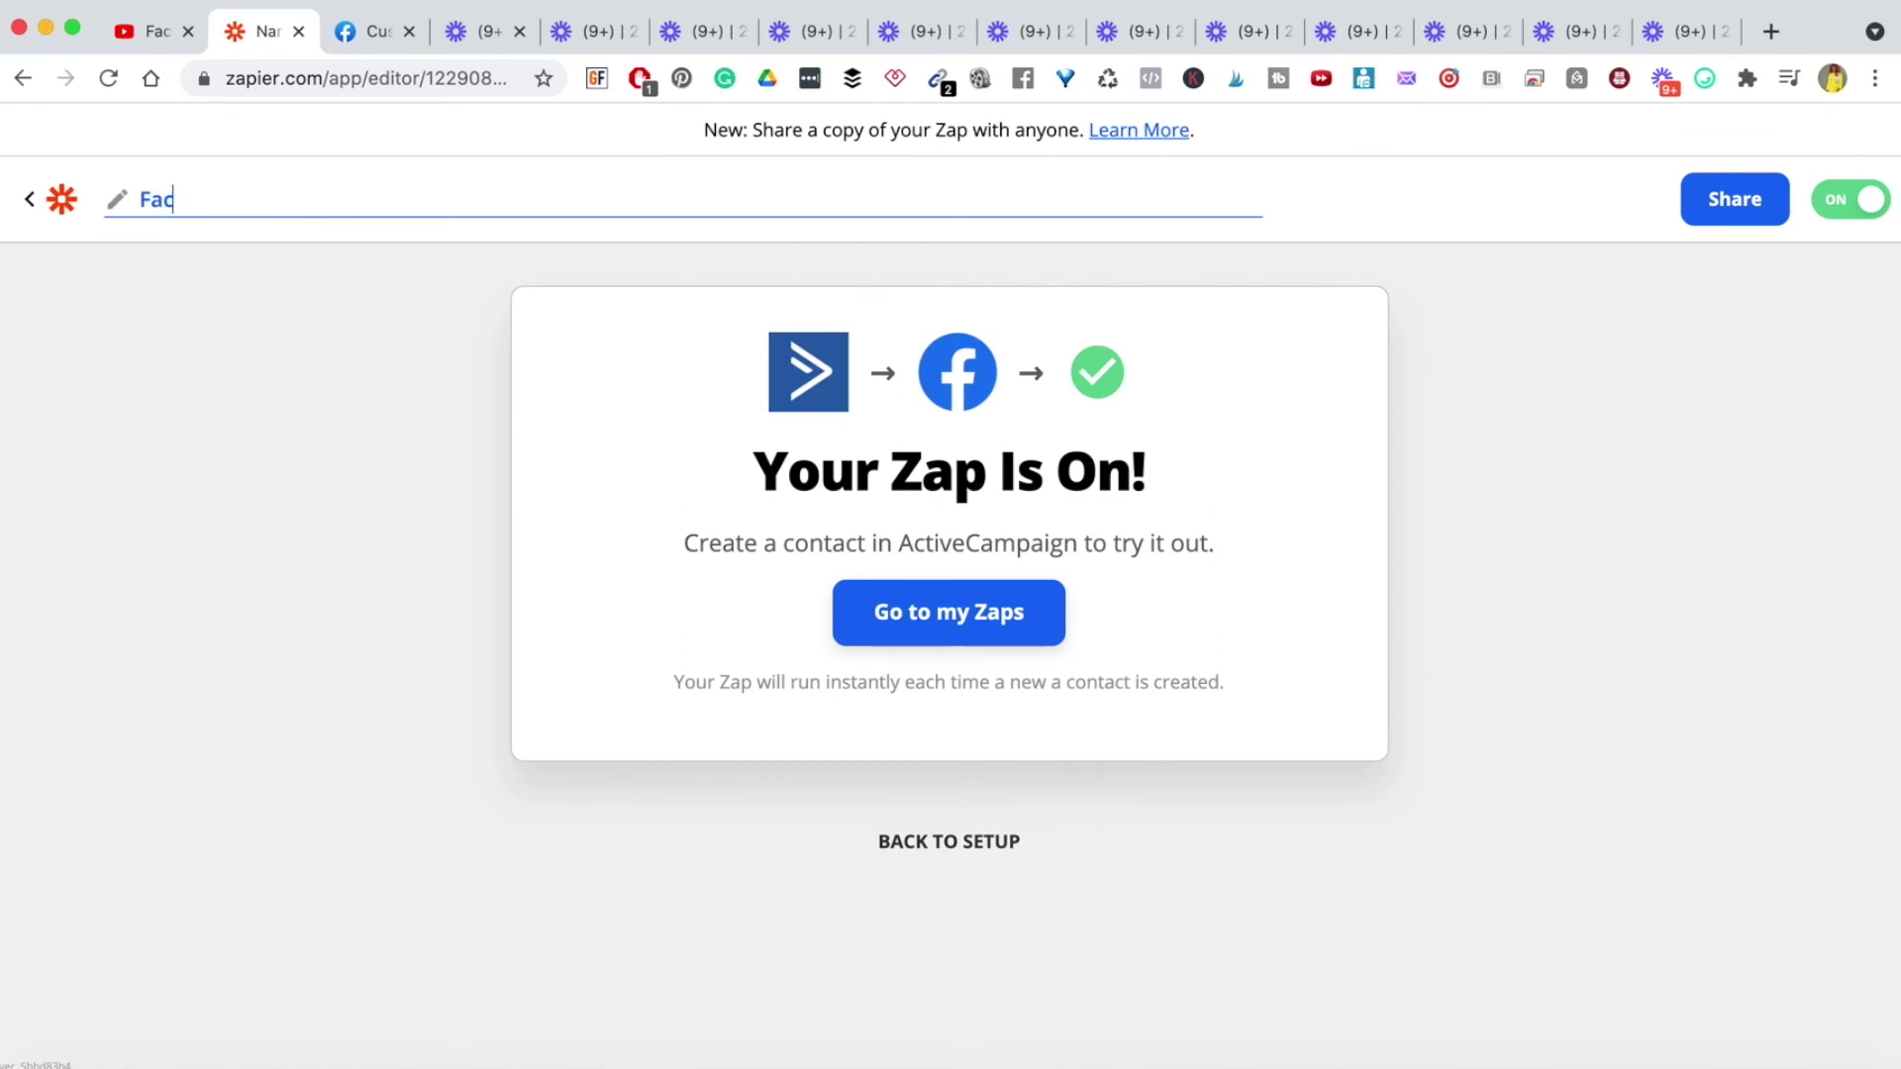
text(ebook Condversions )
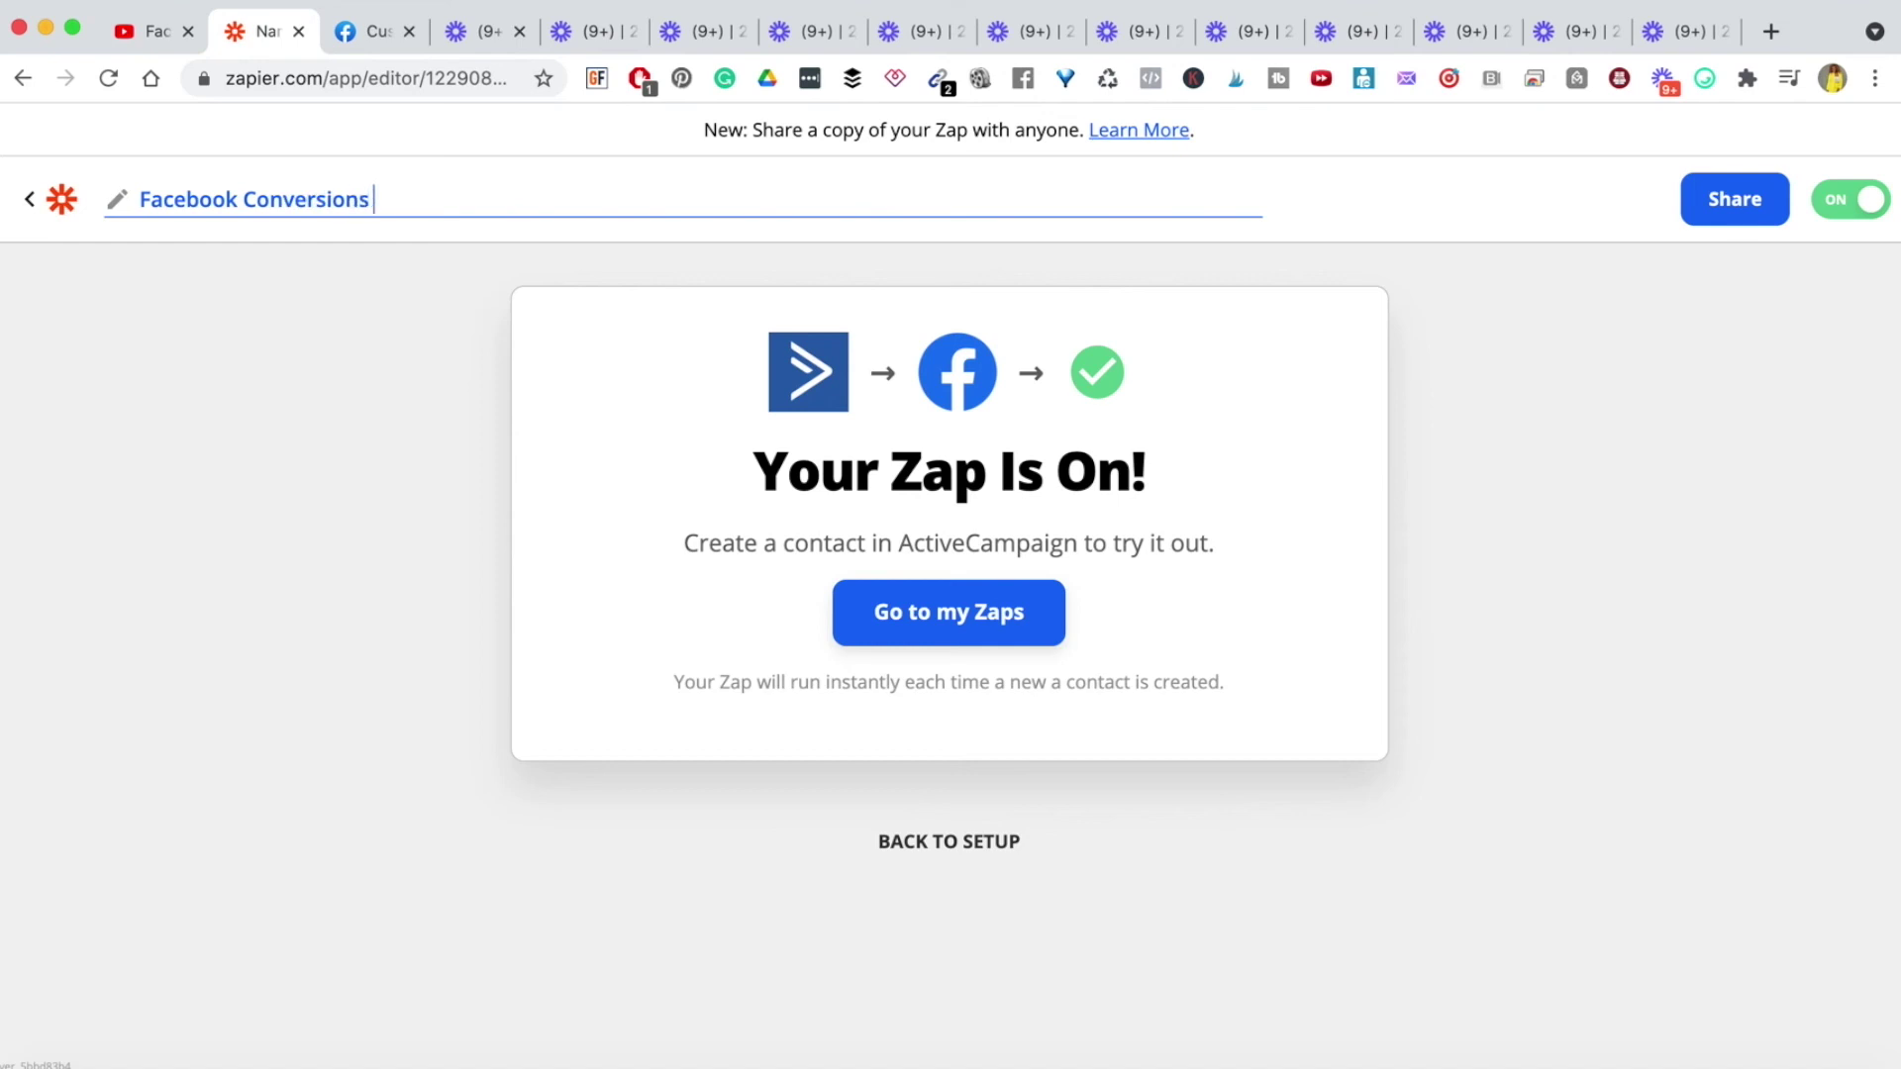
text(API I (DEMO))
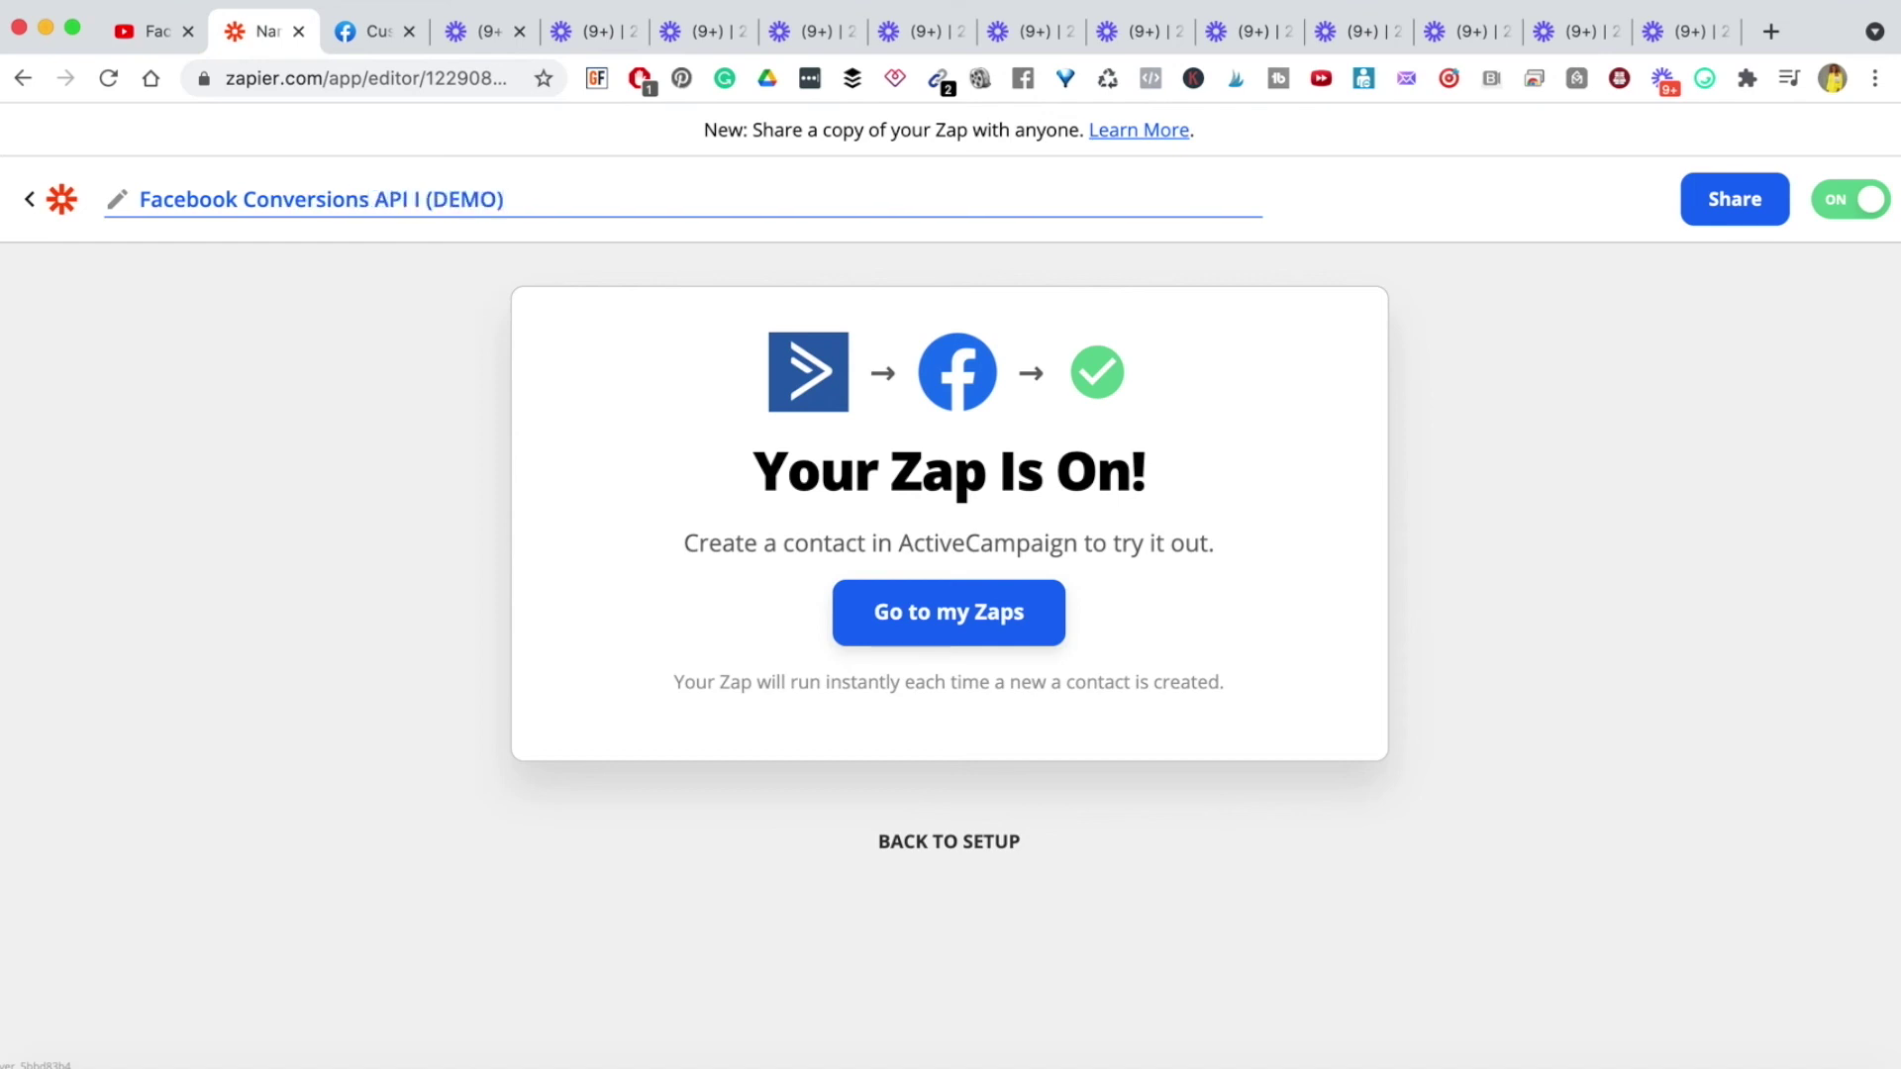
click(1360, 450)
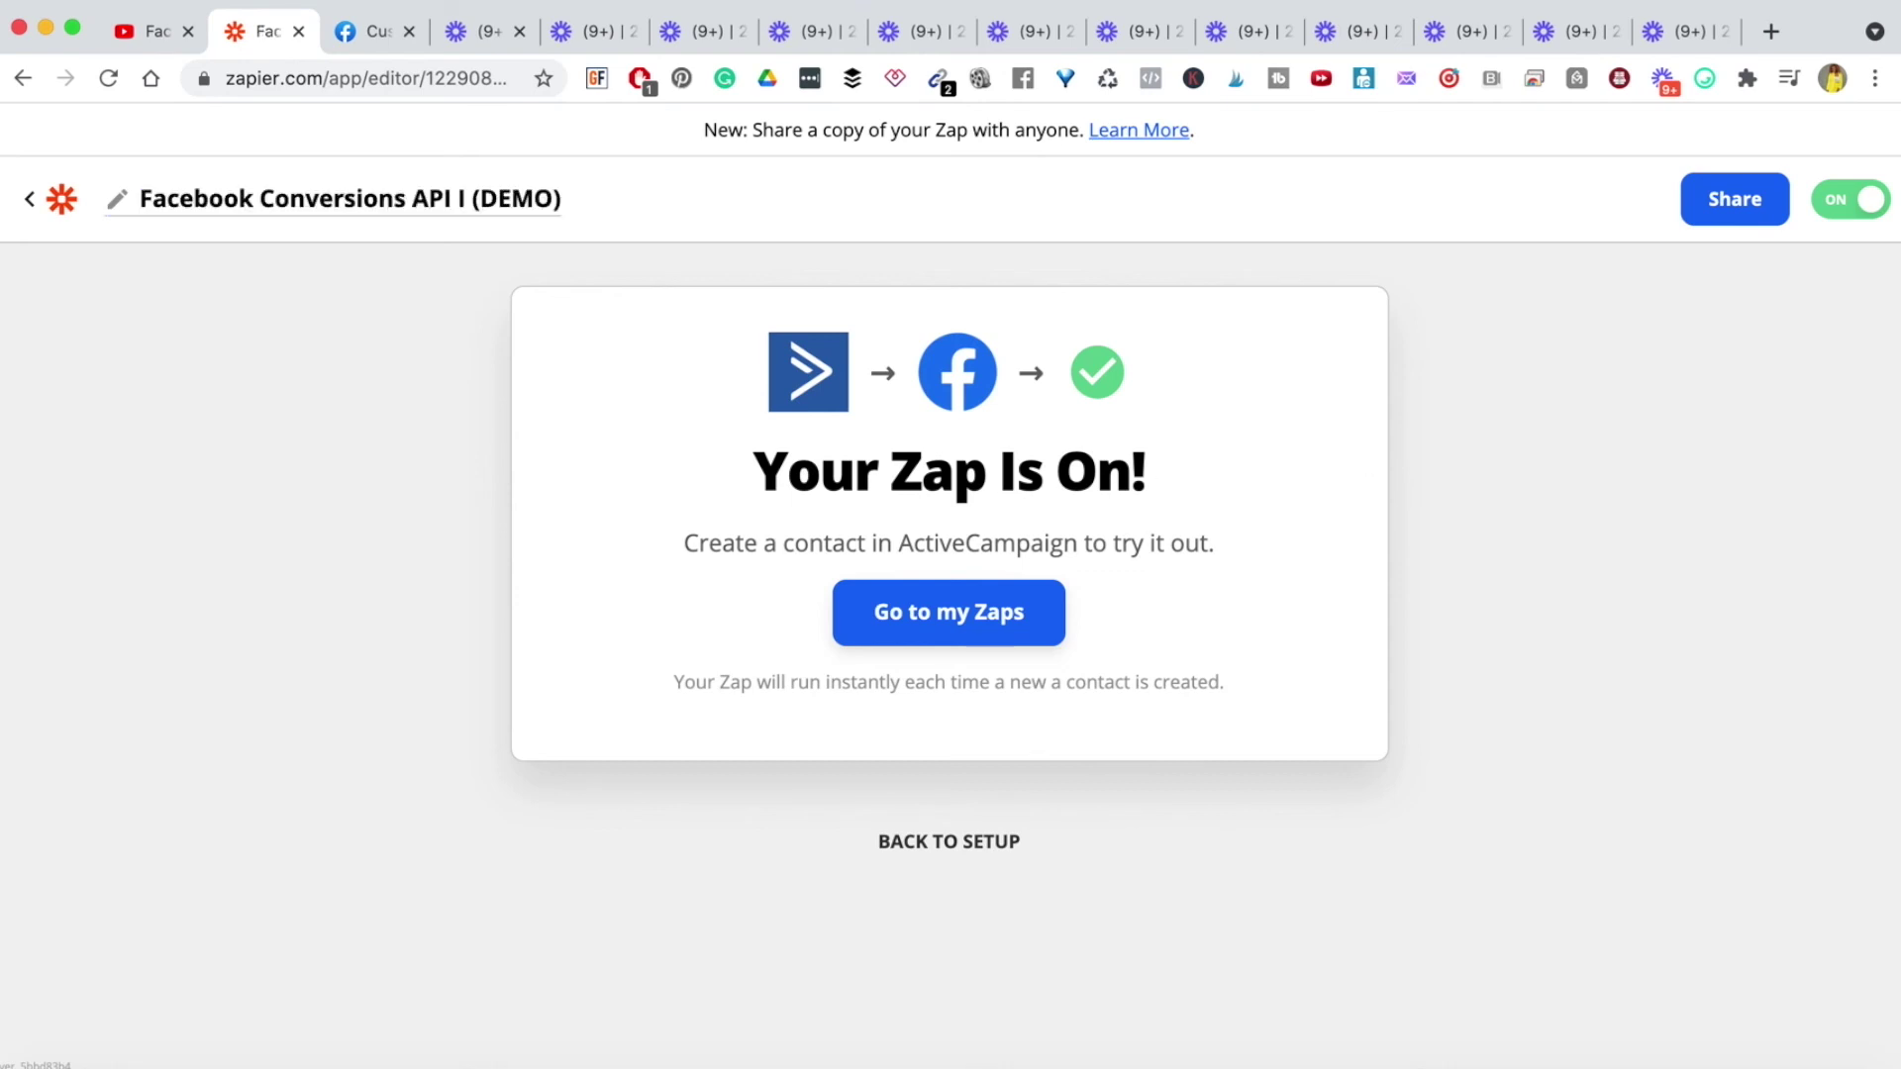